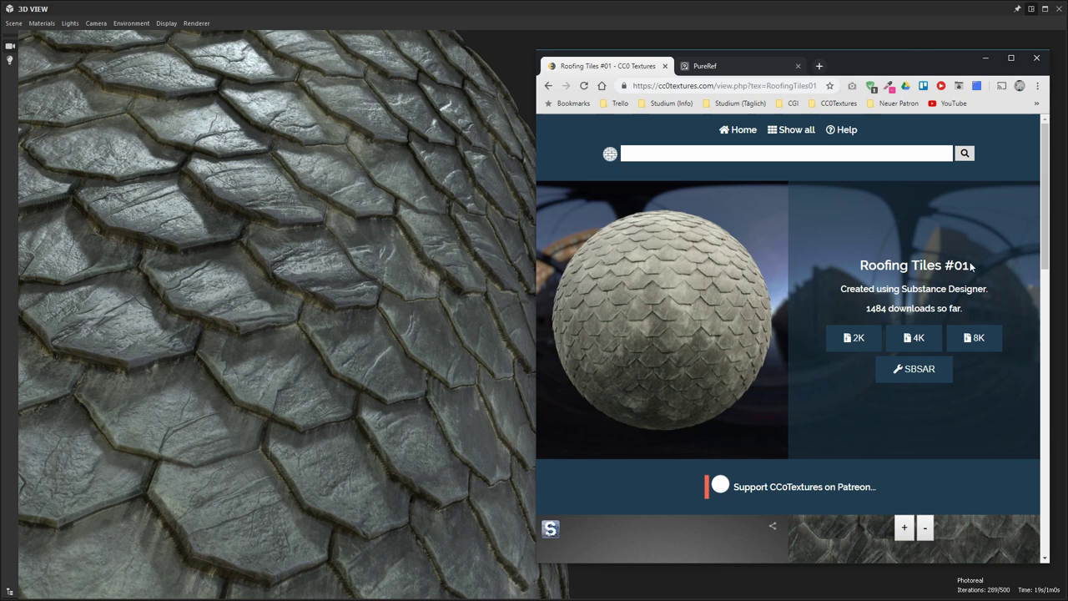
# Review the Roofing Tiles #01 texture page, minimize the browser window, and inspect the rendered tiles from another angle.
pyautogui.scroll(-1, 972, 265)
pyautogui.moveTo(971, 217); pyautogui.dragTo(875, 211)
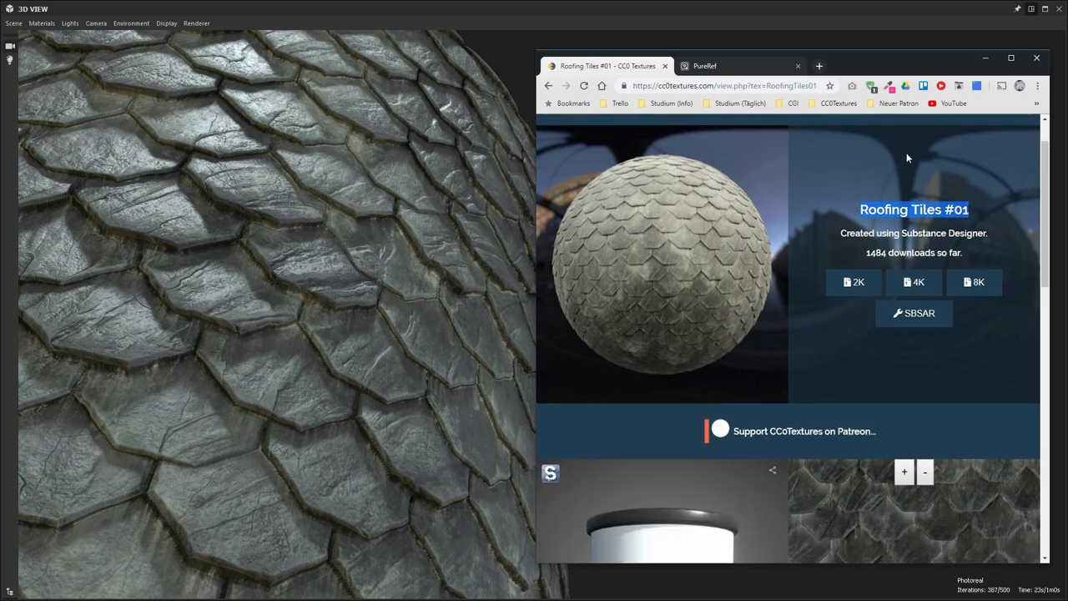
pyautogui.click(978, 55)
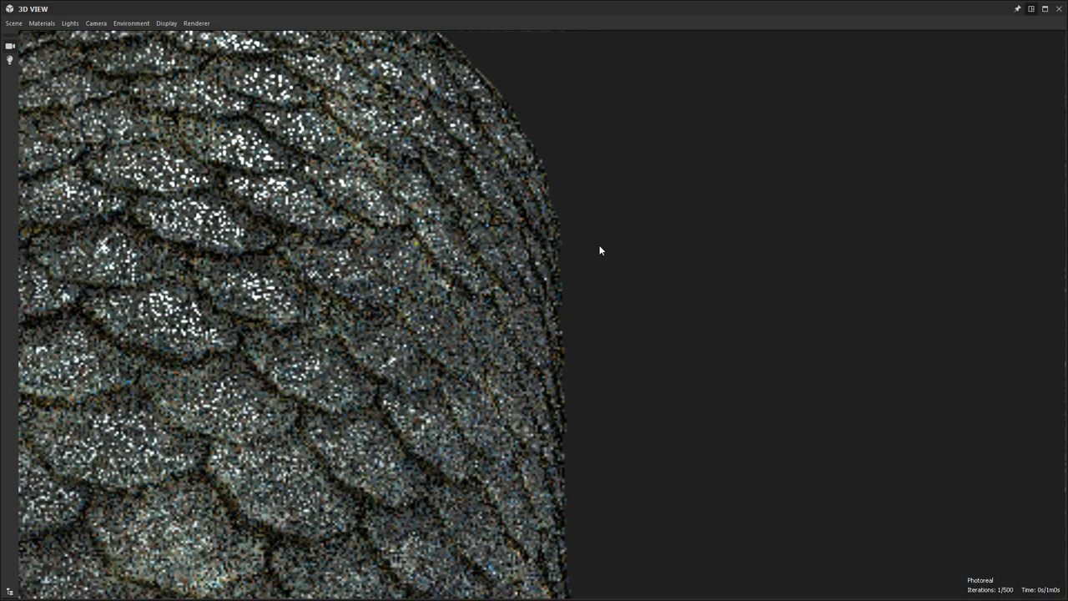
pyautogui.moveTo(464, 324); pyautogui.dragTo(484, 313)
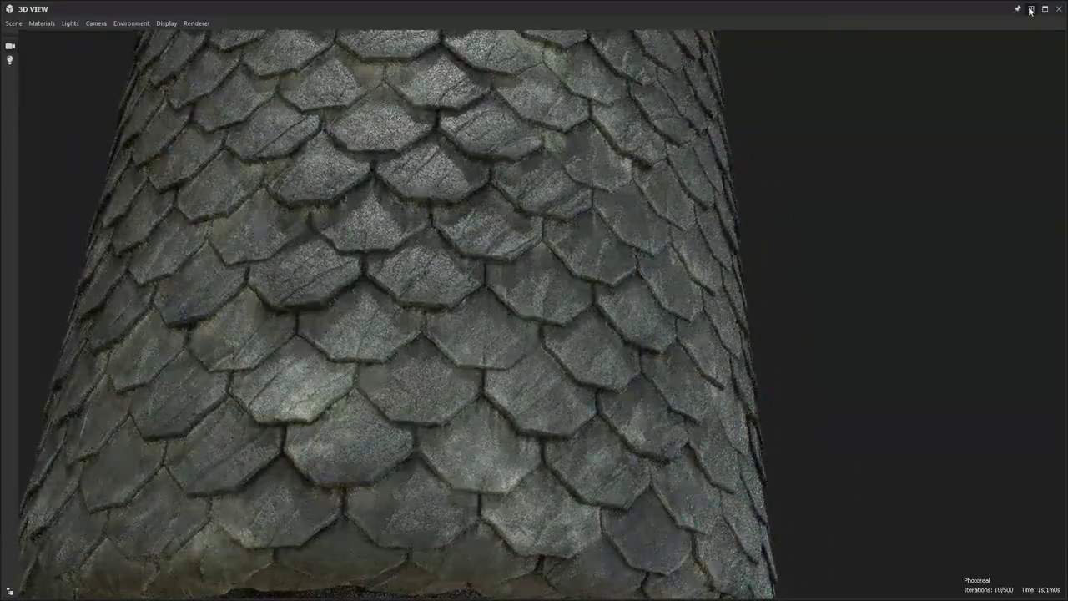
# Restore the 3D view to its docked layout and survey the framed sections of the RoofingTiles graph.
pyautogui.click(1031, 10)
pyautogui.scroll(-8, 508, 237)
pyautogui.moveTo(580, 212); pyautogui.dragTo(325, 258, button='middle')
pyautogui.scroll(-3, 449, 240)
pyautogui.moveTo(551, 197); pyautogui.dragTo(464, 171, button='middle')
pyautogui.scroll(-1, 504, 188)
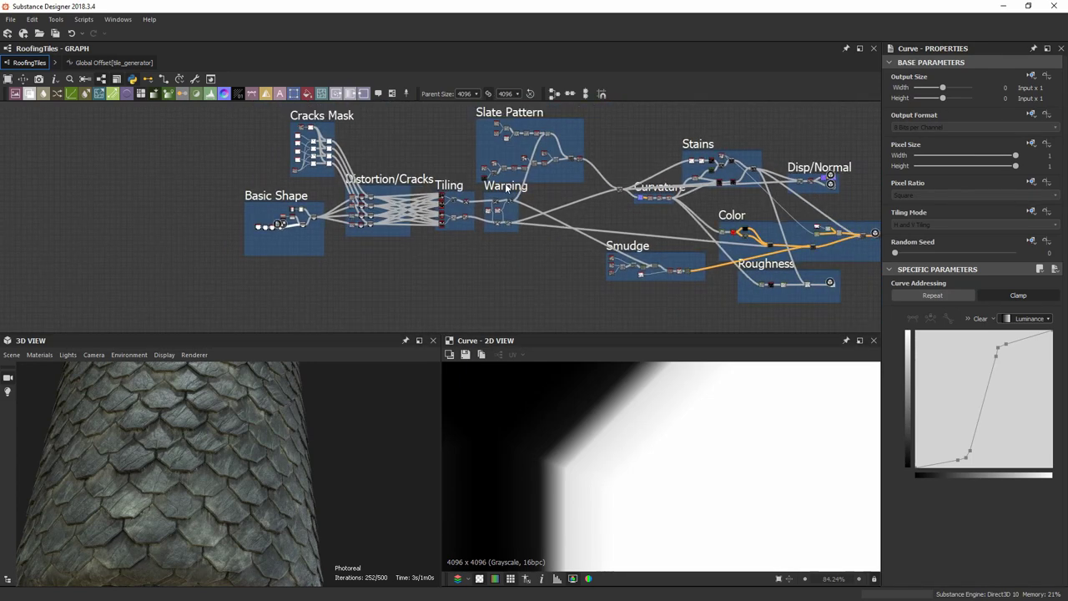
pyautogui.scroll(-1, 506, 188)
pyautogui.moveTo(581, 198); pyautogui.dragTo(519, 215, button='middle')
pyautogui.scroll(1, 538, 207)
# Select the Basic Shape frame and examine the chain of nodes inside it.
pyautogui.moveTo(185, 211); pyautogui.dragTo(182, 213)
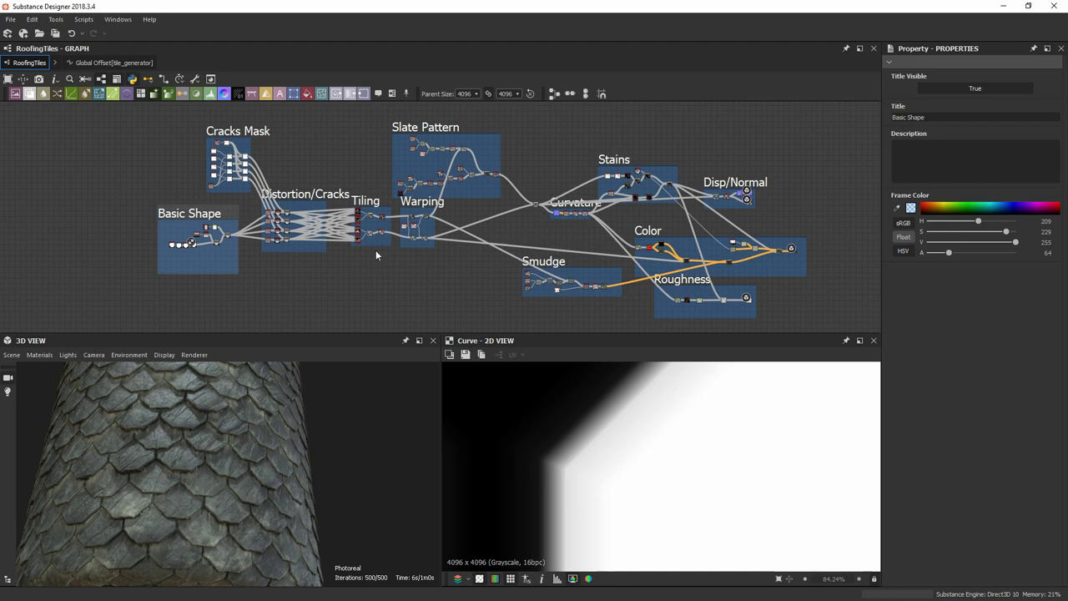
pyautogui.scroll(5, 244, 250)
pyautogui.moveTo(163, 241); pyautogui.dragTo(398, 197, button='middle')
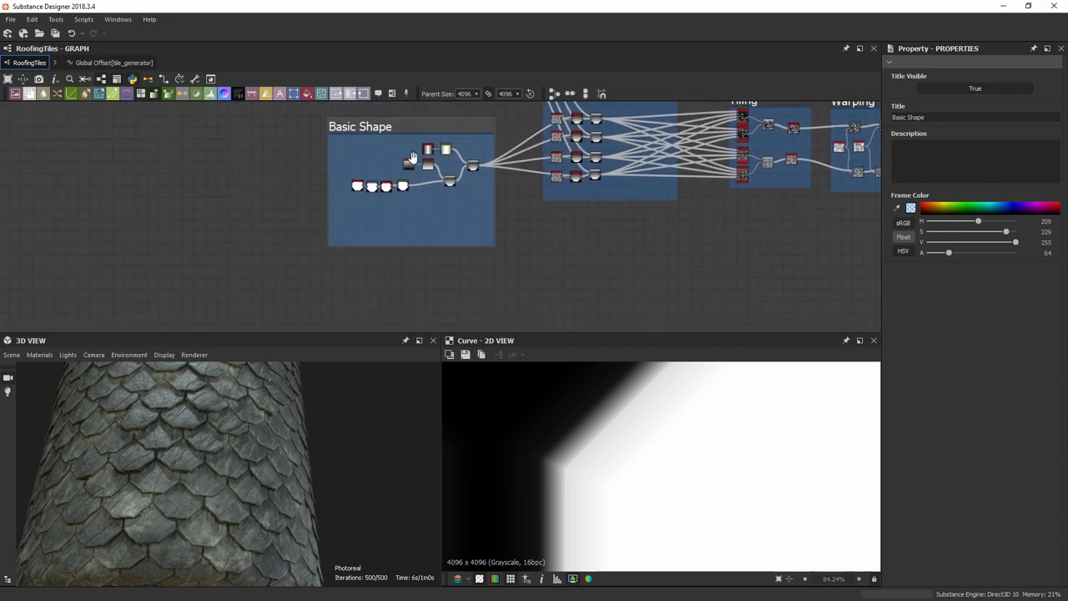
pyautogui.scroll(3, 417, 165)
pyautogui.scroll(4, 476, 237)
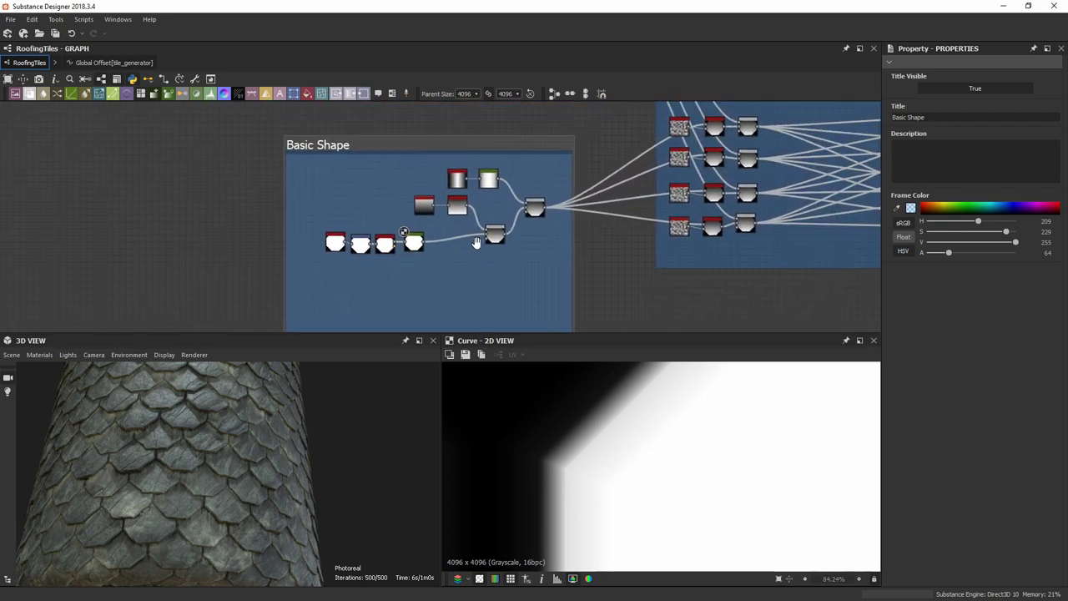
pyautogui.moveTo(436, 200); pyautogui.dragTo(457, 213, button='middle')
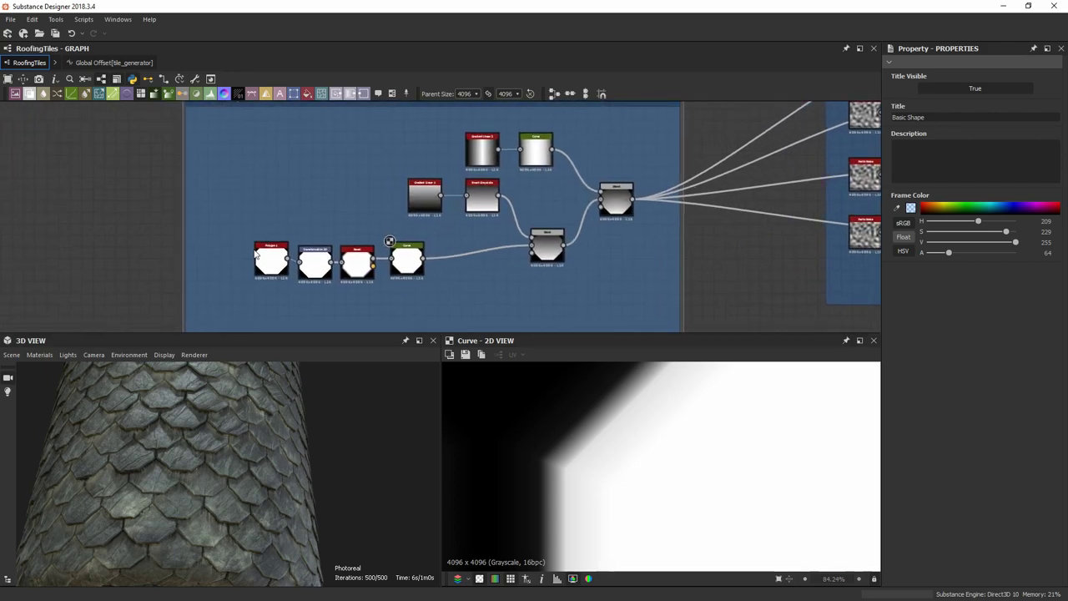
pyautogui.scroll(1, 255, 255)
pyautogui.scroll(5, 136, 448)
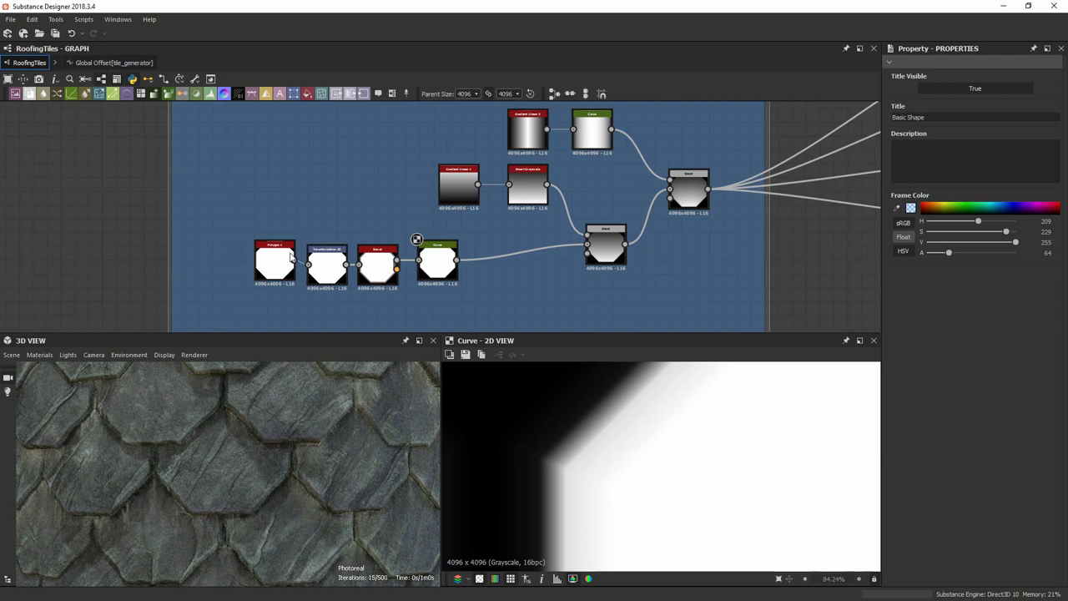
# Preview the Polygon 1 node in the 2D view and examine its instance parameters.
pyautogui.doubleClick(291, 257)
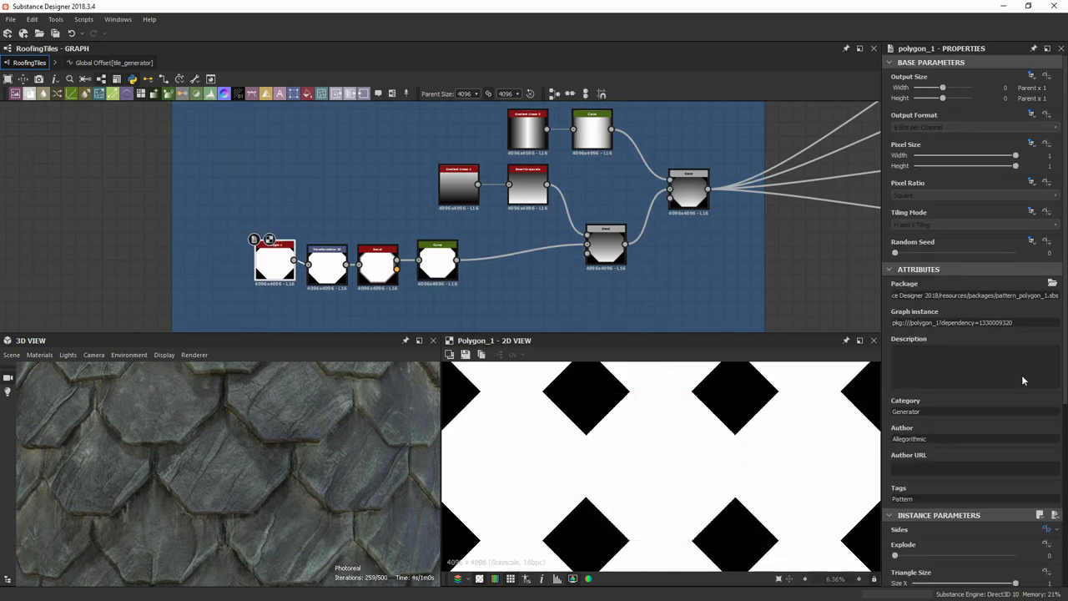
pyautogui.scroll(-3, 982, 433)
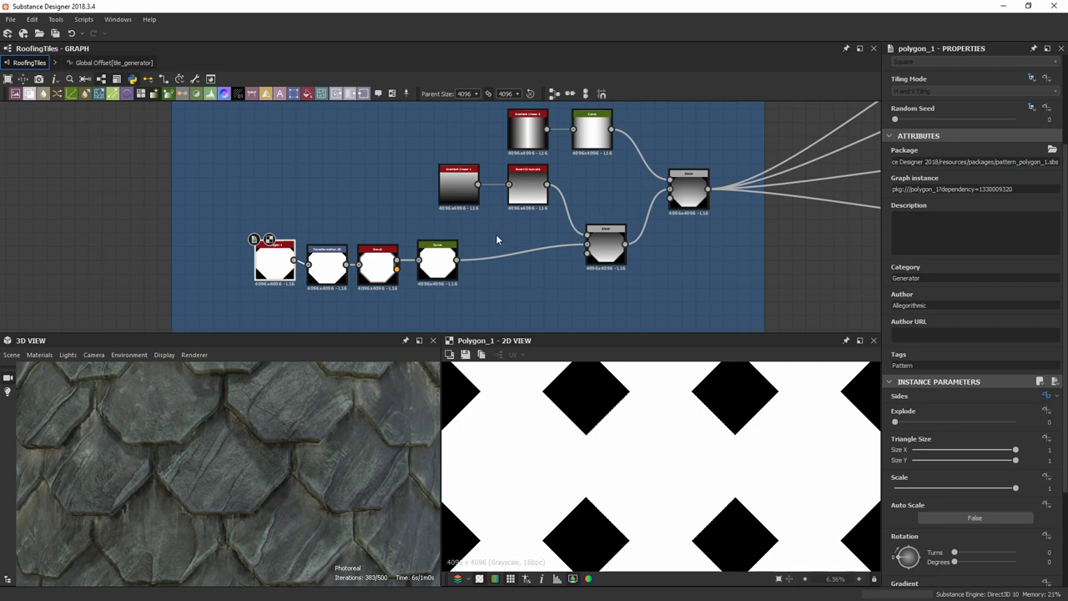
pyautogui.moveTo(496, 244); pyautogui.dragTo(495, 220, button='middle')
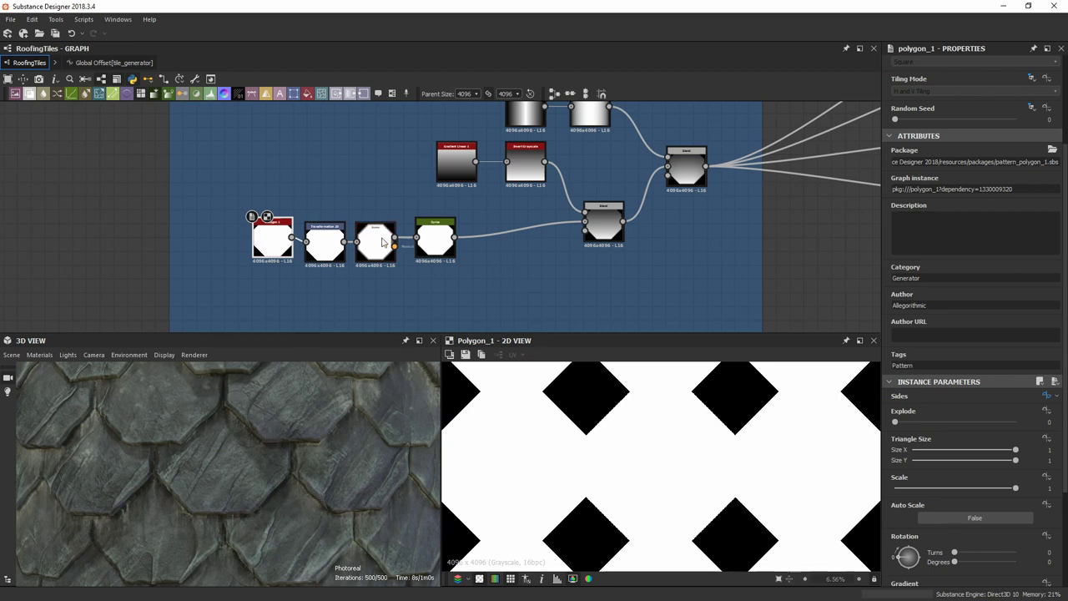
pyautogui.scroll(5, 432, 232)
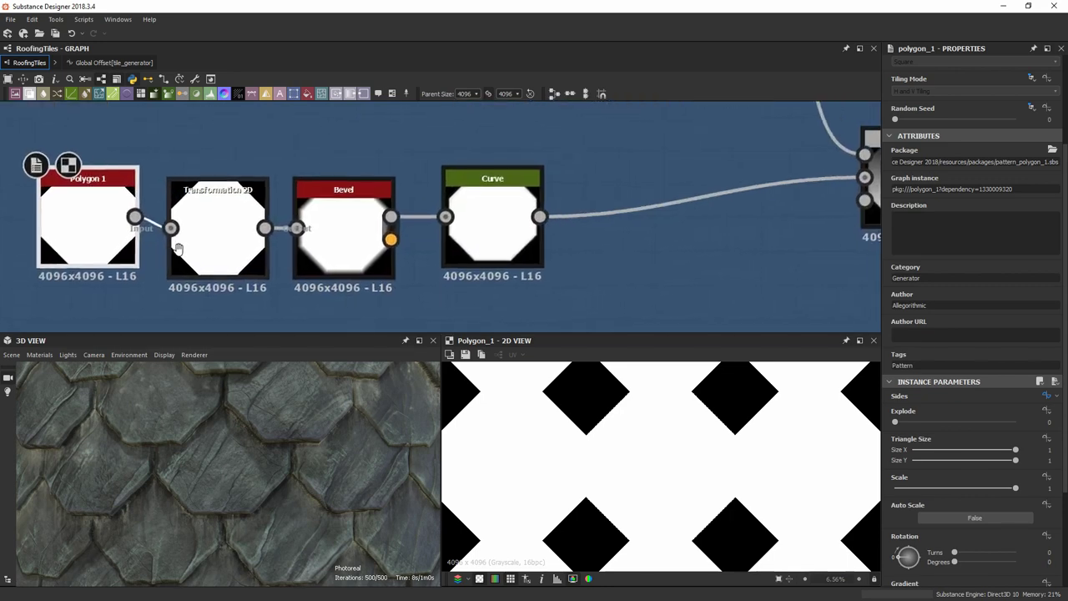
# Preview the Bevel node's height output in the 2D view and examine the beveled edges up close.
pyautogui.click(334, 209)
pyautogui.scroll(-2, 532, 214)
pyautogui.scroll(5, 630, 442)
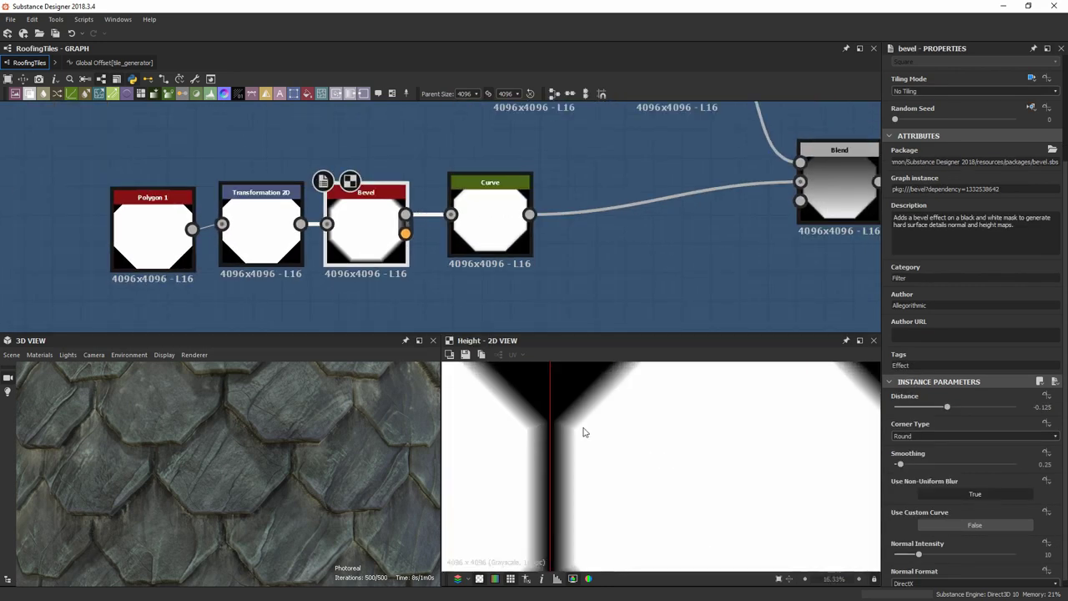
pyautogui.scroll(-4, 774, 203)
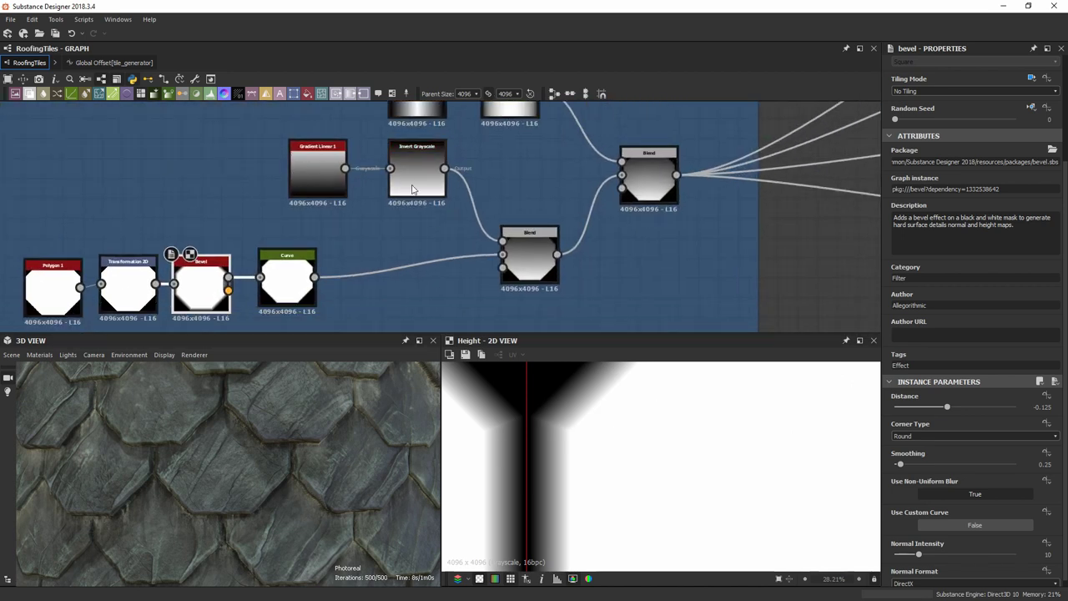
# Preview the Blend node combining the curved polygon with the inverted gradient, and compare it with the tile slopes on the 3D model.
pyautogui.click(529, 262)
pyautogui.doubleClick(528, 262)
pyautogui.scroll(-4, 689, 451)
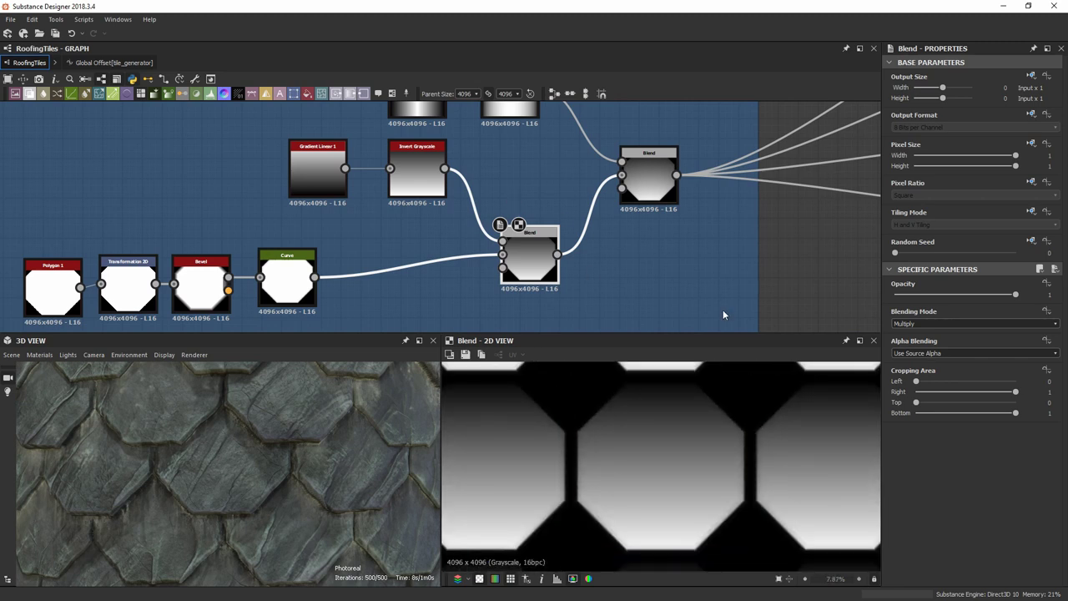
pyautogui.moveTo(723, 310); pyautogui.dragTo(691, 289, button='middle')
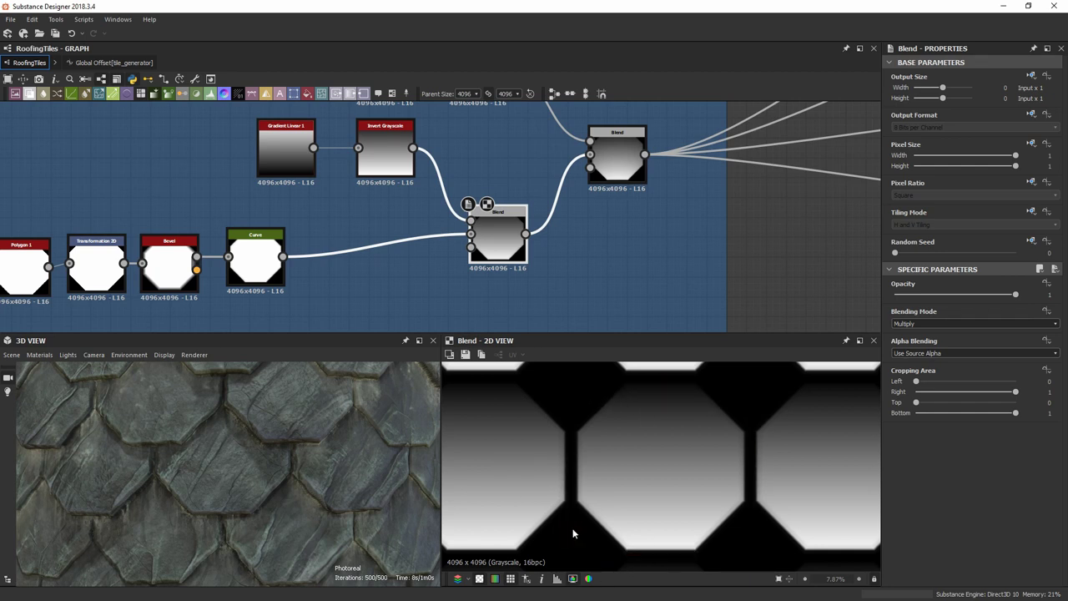
pyautogui.moveTo(216, 410); pyautogui.dragTo(194, 452)
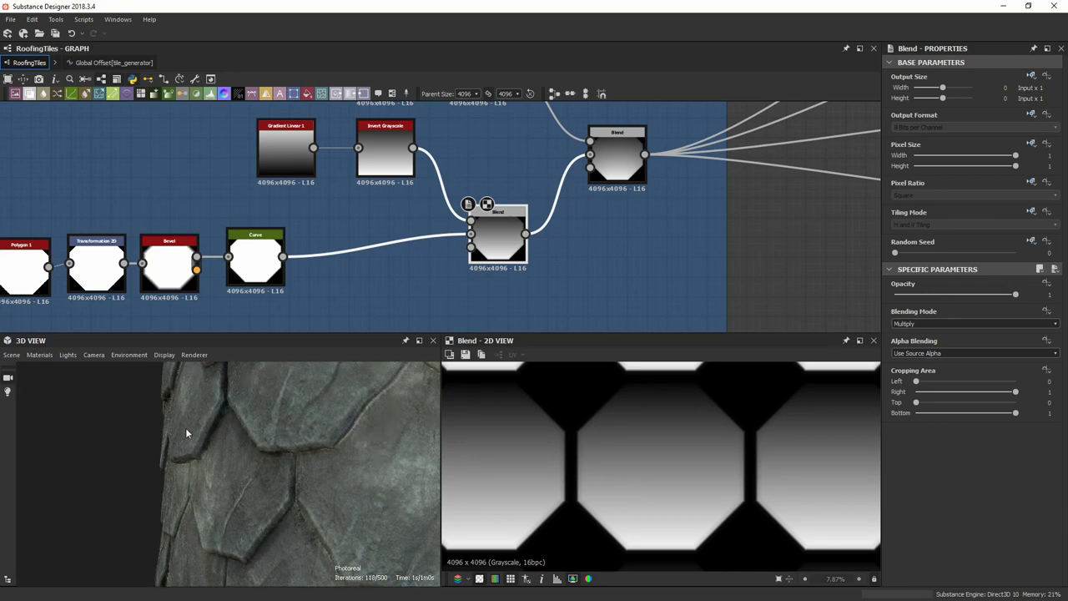
pyautogui.moveTo(209, 418); pyautogui.dragTo(288, 464)
pyautogui.scroll(-4, 590, 231)
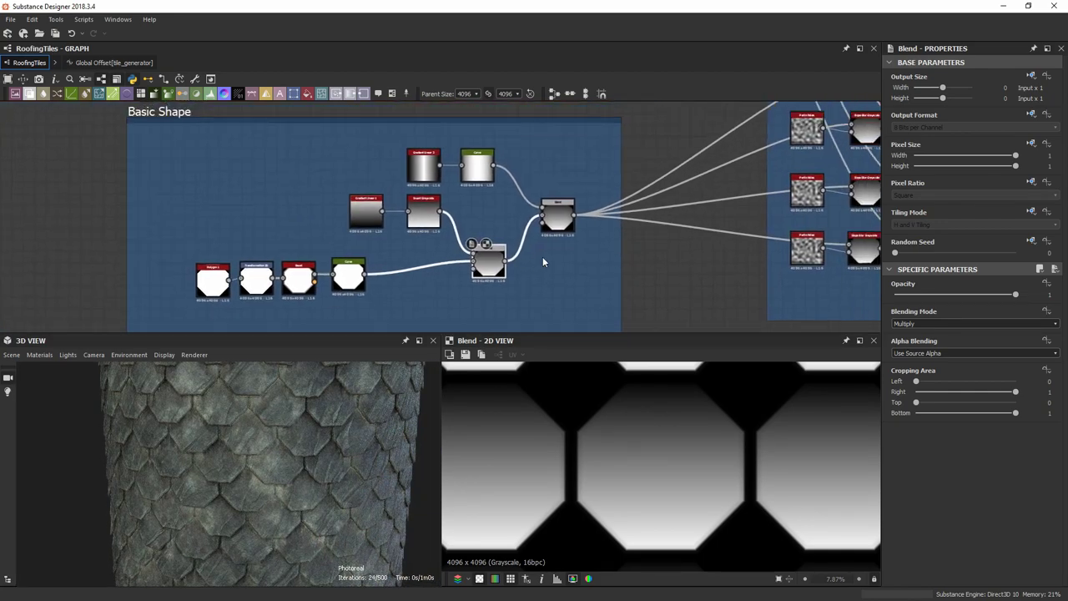
# Compare the 2D preview of the Curve node after the bevel with that of the Blend node it feeds.
pyautogui.scroll(4, 542, 256)
pyautogui.moveTo(508, 284); pyautogui.dragTo(518, 299)
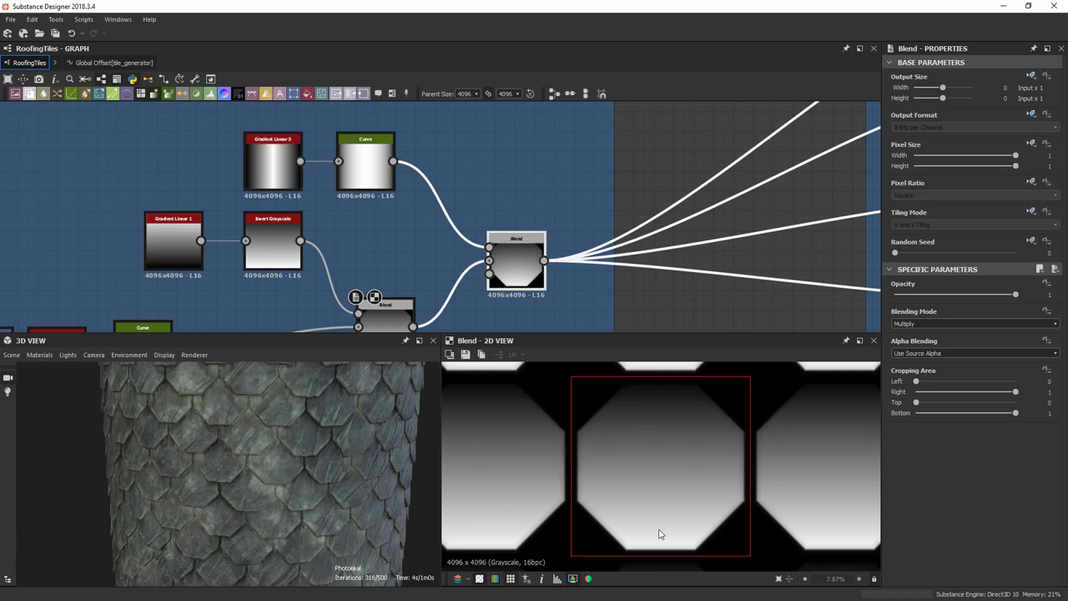
pyautogui.moveTo(465, 272); pyautogui.dragTo(457, 208, button='middle')
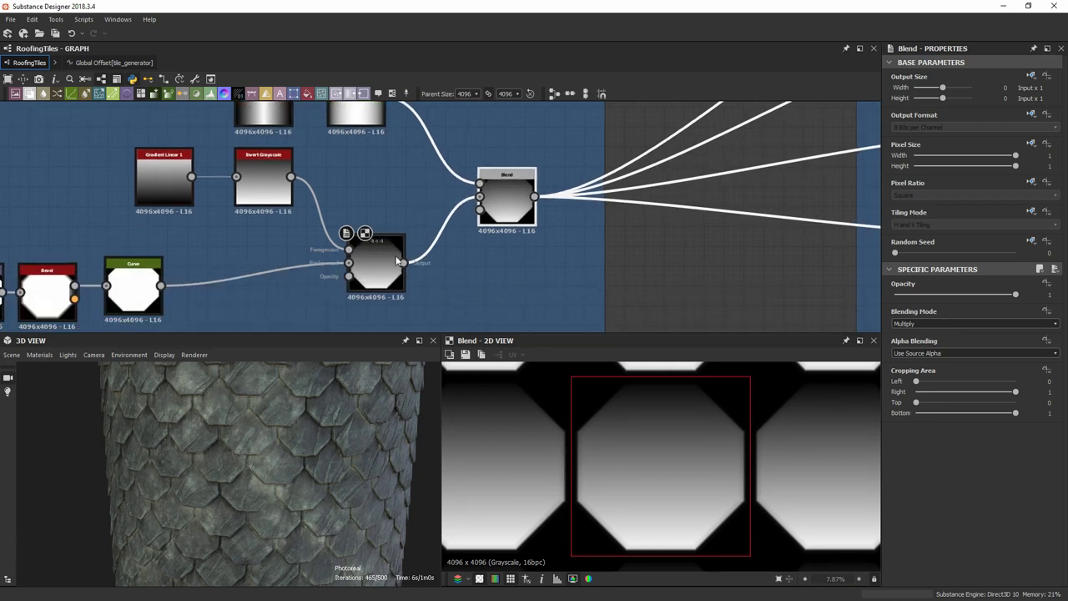
pyautogui.doubleClick(133, 285)
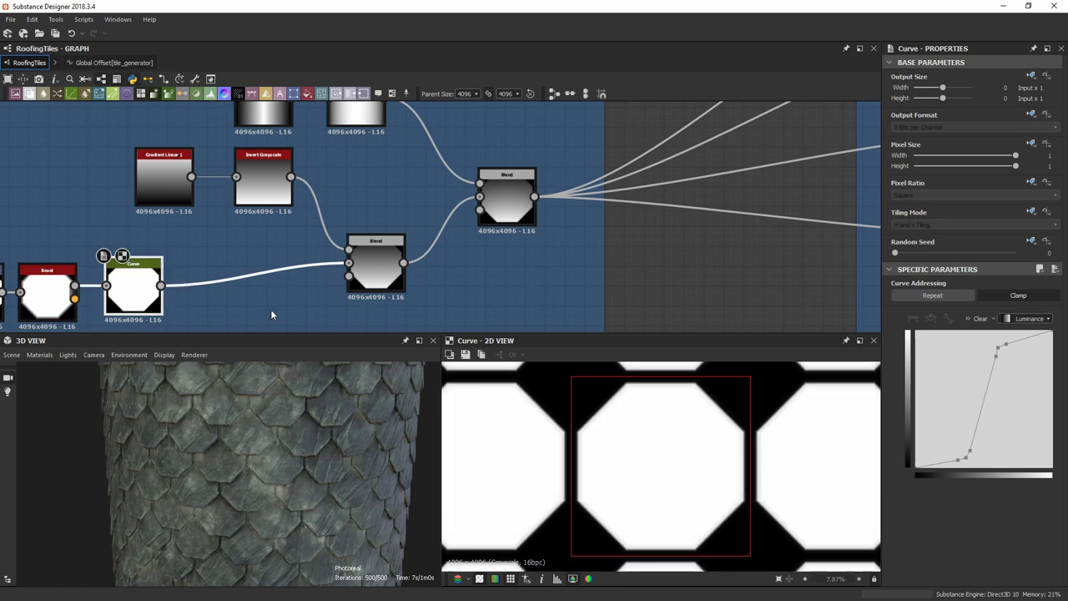
pyautogui.doubleClick(374, 264)
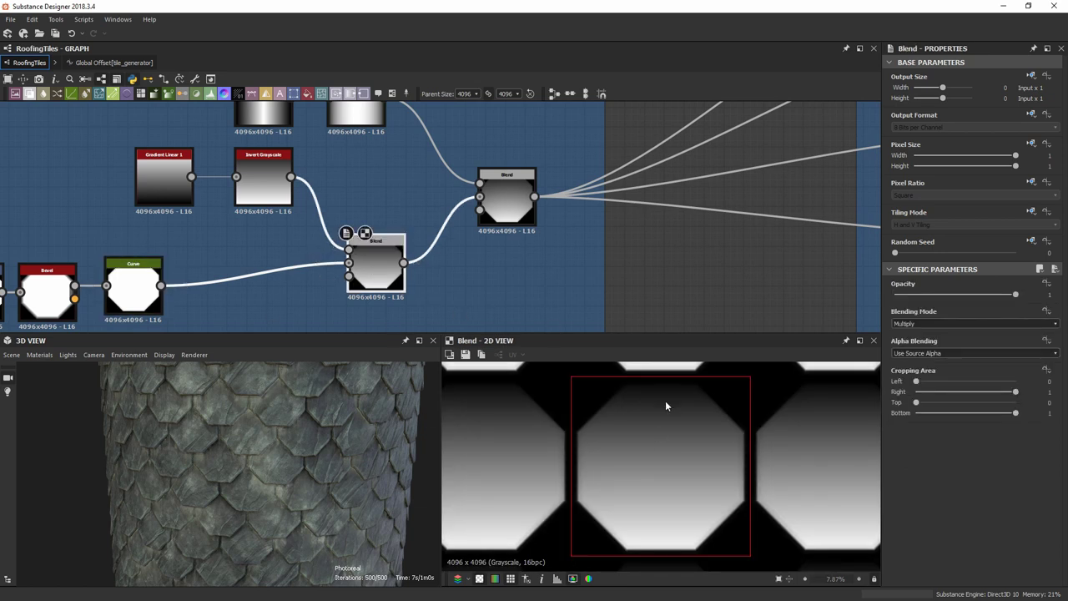
pyautogui.scroll(2, 678, 198)
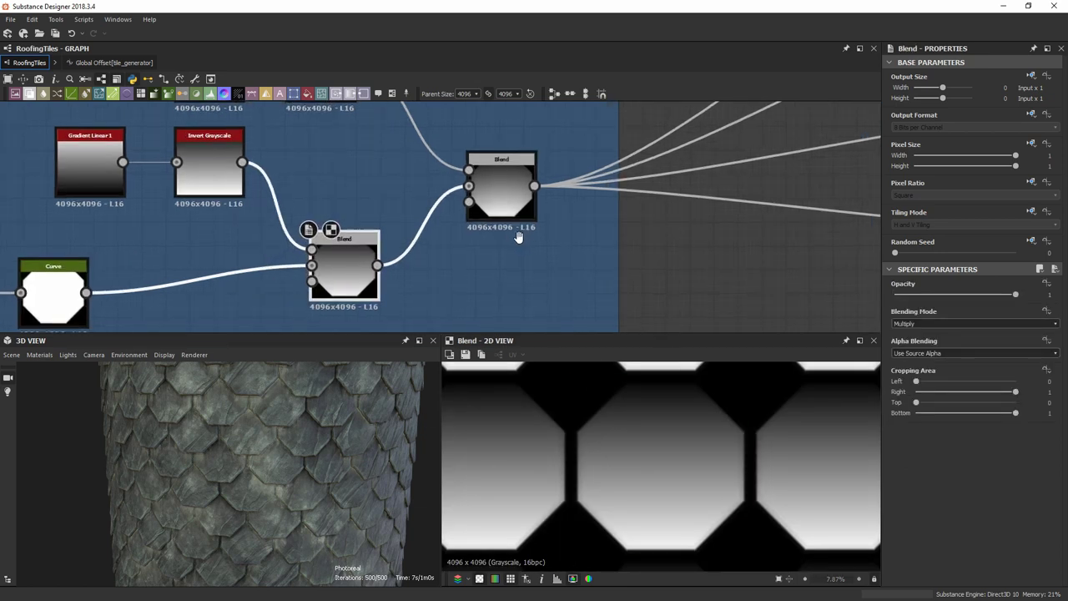
# Preview the final Blend node of the Basic Shape frame and inspect the matching tile surface on the 3D model.
pyautogui.doubleClick(484, 198)
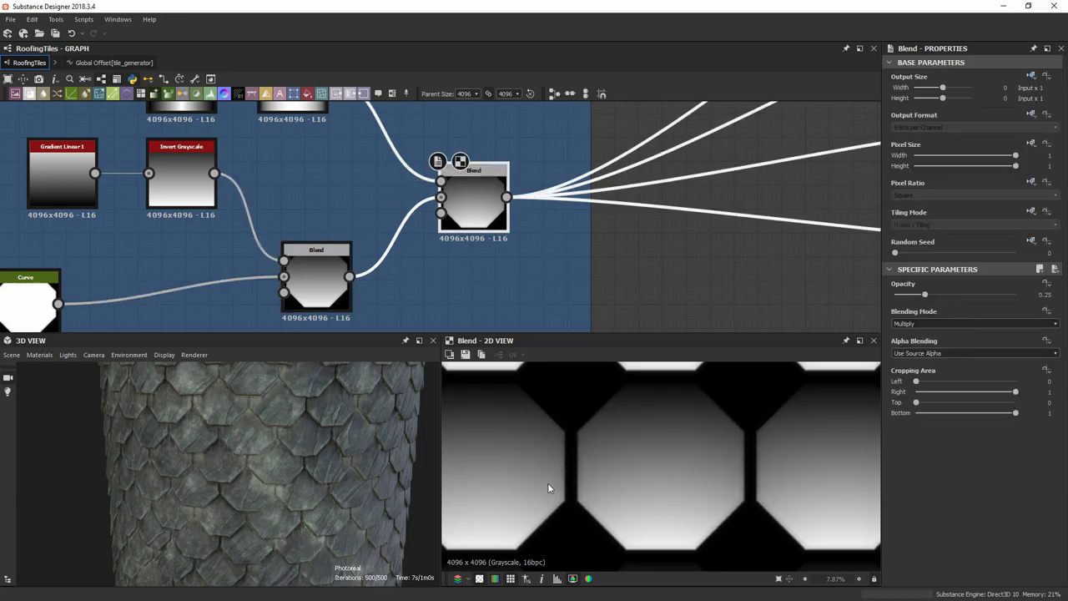
pyautogui.scroll(2, 565, 458)
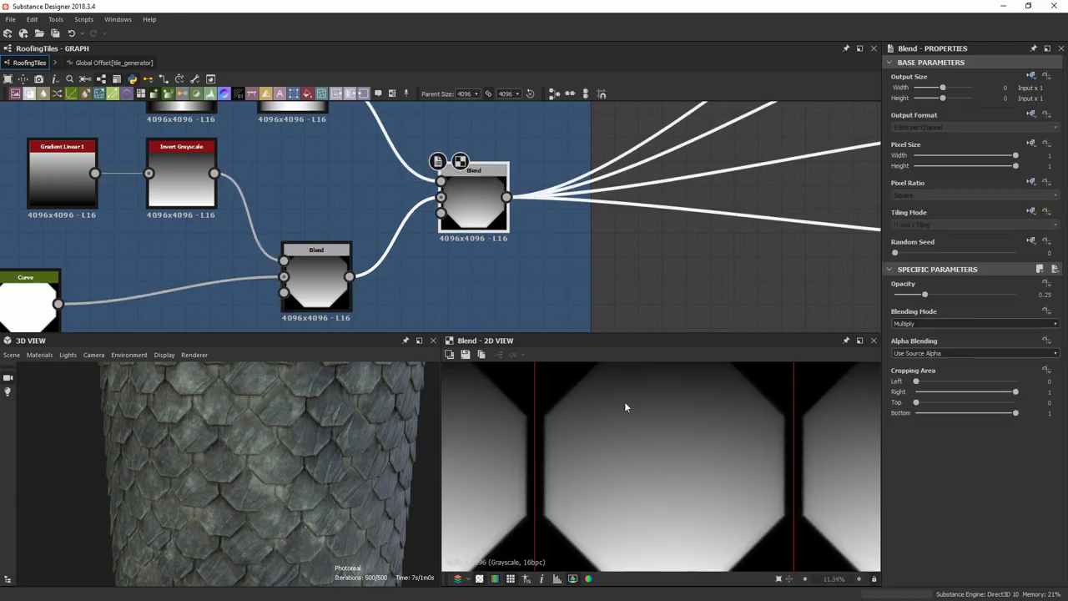
pyautogui.moveTo(297, 438); pyautogui.dragTo(273, 427)
pyautogui.scroll(5, 262, 443)
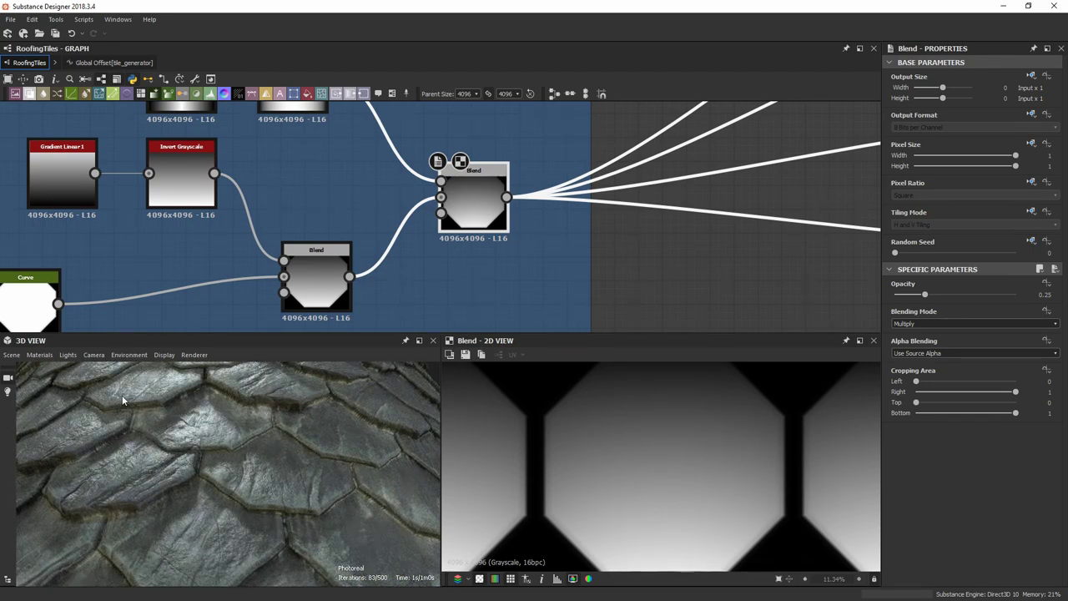
pyautogui.scroll(-5, 279, 420)
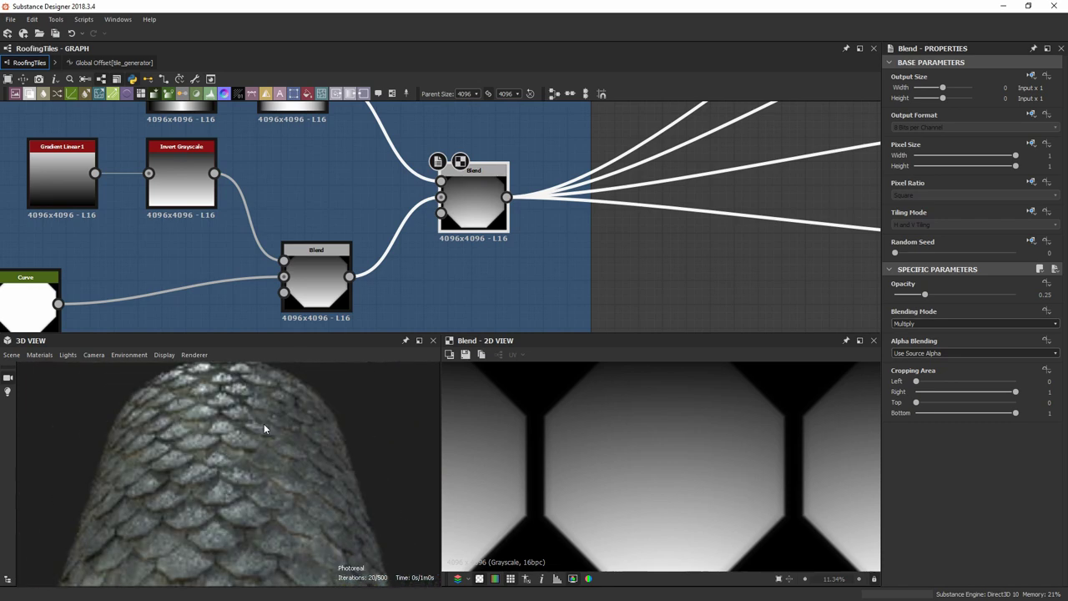
# Select the Distortion/Cracks frame and examine how its node rows connect Basic Shape to Tiling.
pyautogui.scroll(-4, 684, 250)
pyautogui.moveTo(740, 214); pyautogui.dragTo(410, 280, button='middle')
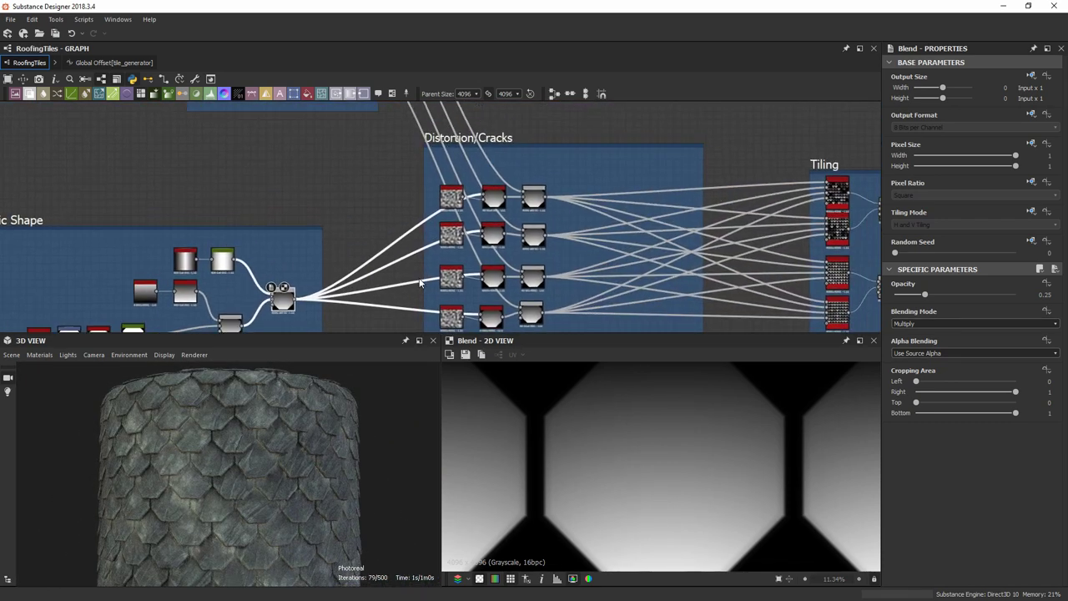
pyautogui.scroll(-2, 410, 280)
pyautogui.scroll(-2, 484, 382)
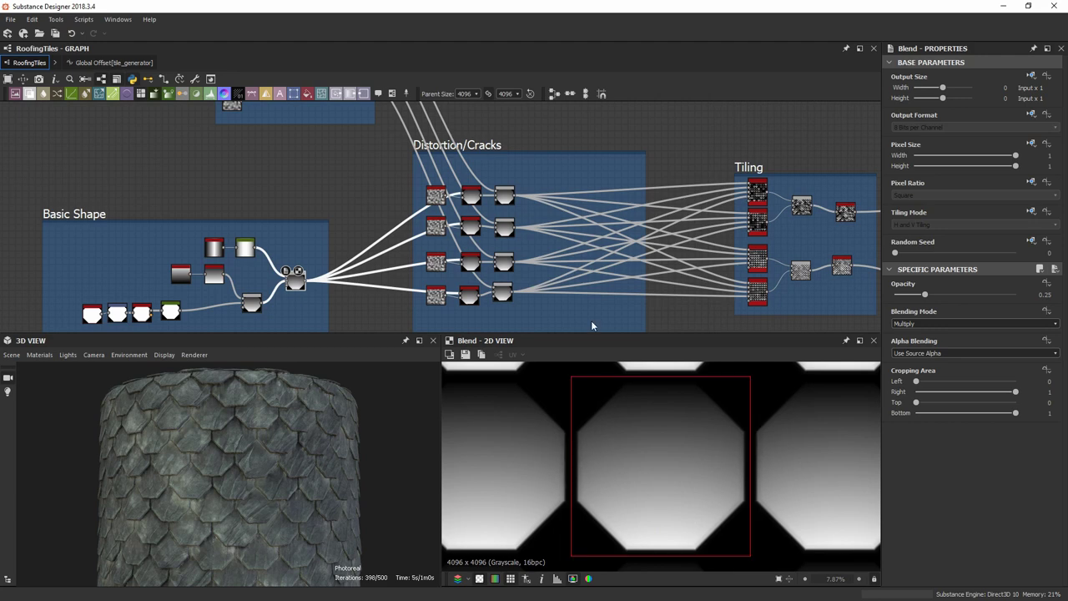
pyautogui.moveTo(442, 185); pyautogui.dragTo(422, 191, button='middle')
pyautogui.moveTo(489, 154); pyautogui.dragTo(495, 149)
pyautogui.scroll(2, 400, 187)
pyautogui.moveTo(406, 191)
pyautogui.mouseDown(button='middle')
pyautogui.moveTo(330, 196)
pyautogui.moveTo(394, 185)
pyautogui.moveTo(384, 174)
pyautogui.moveTo(392, 181)
pyautogui.mouseUp(button='middle')
pyautogui.scroll(-2, 416, 198)
pyautogui.scroll(1, 396, 235)
pyautogui.moveTo(396, 236); pyautogui.dragTo(410, 249, button='middle')
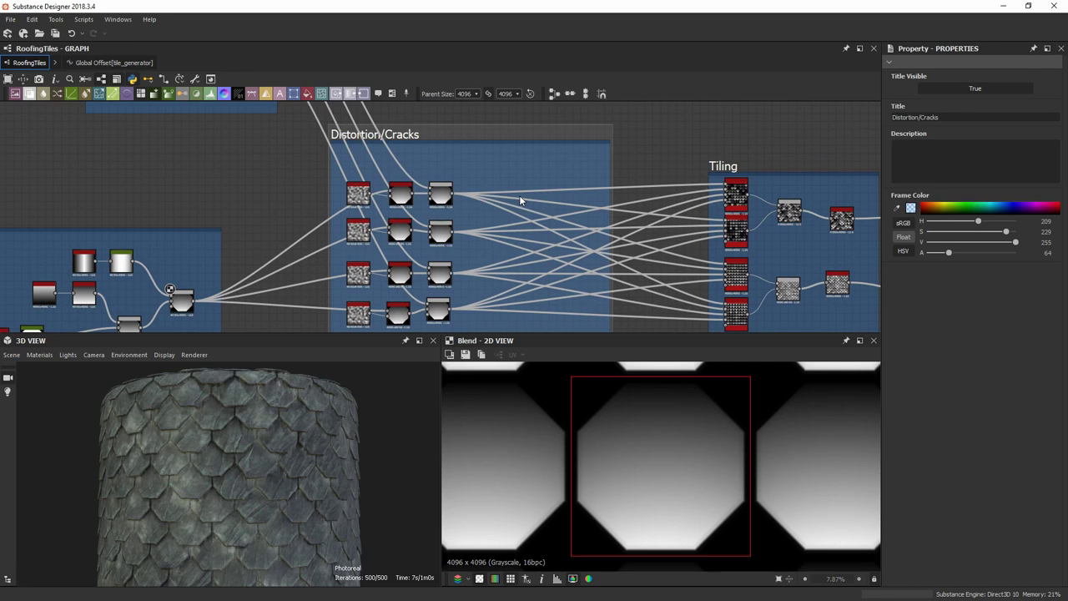
pyautogui.moveTo(466, 198); pyautogui.dragTo(482, 204, button='middle')
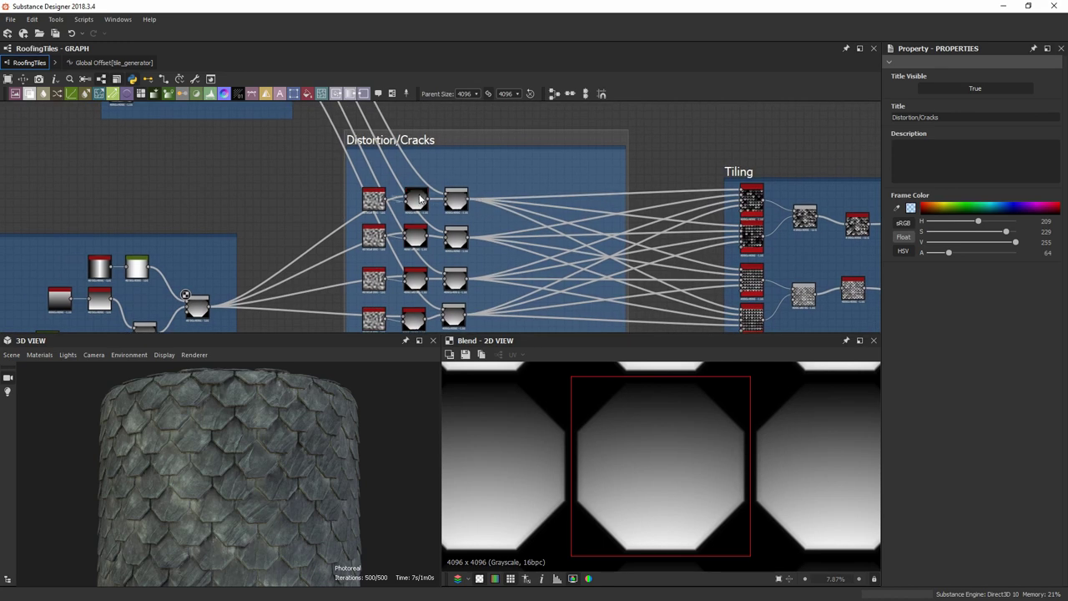
# Preview the first row's Perlin Noise and Slope Blur Grayscale nodes in the Distortion/Cracks frame.
pyautogui.scroll(5, 417, 197)
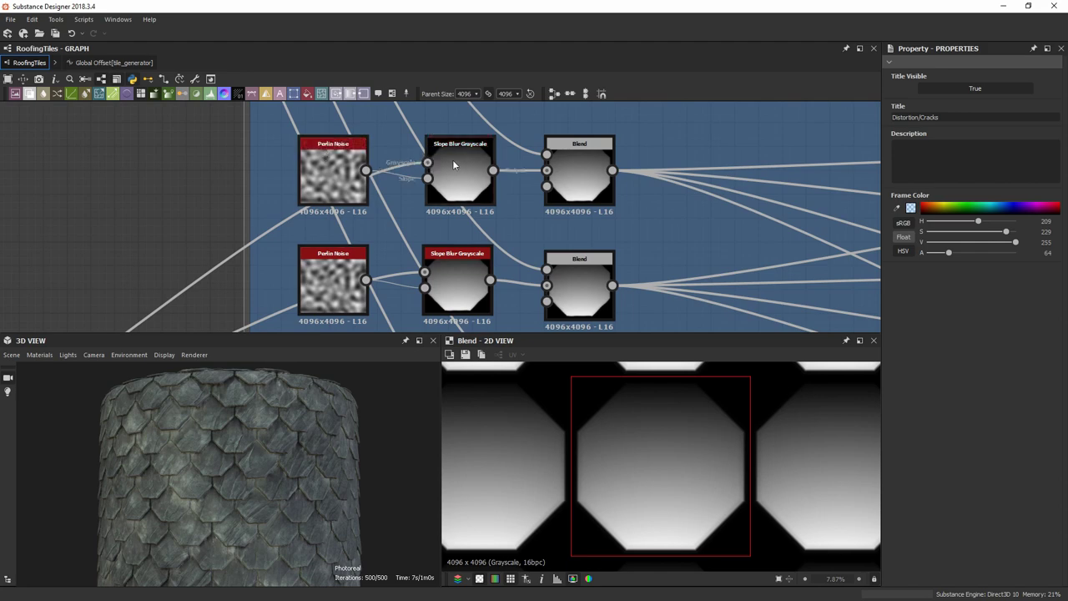
pyautogui.scroll(1, 453, 165)
pyautogui.doubleClick(338, 194)
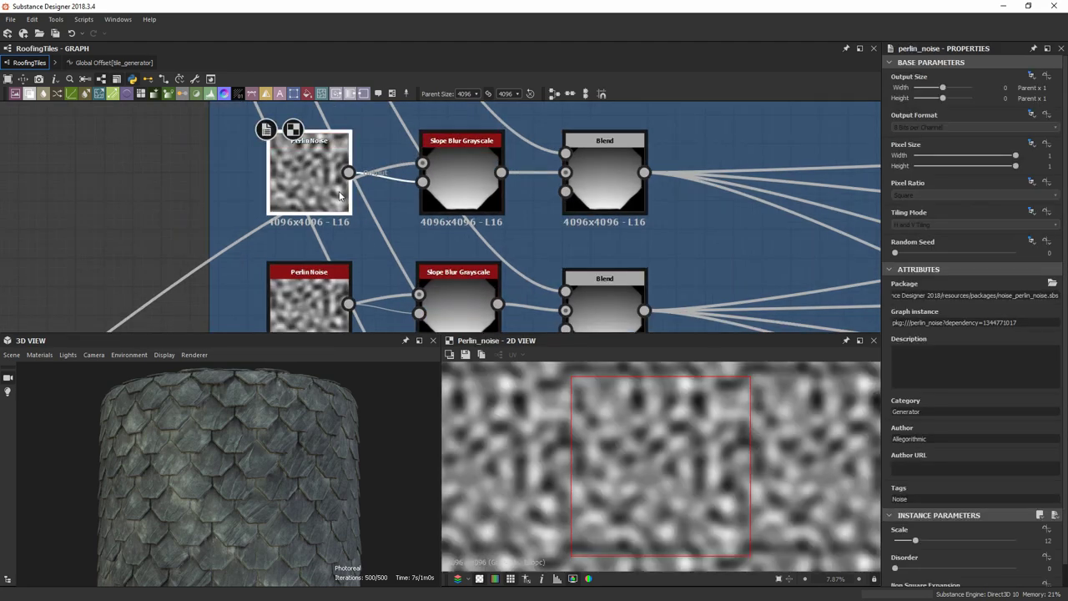
pyautogui.doubleClick(458, 166)
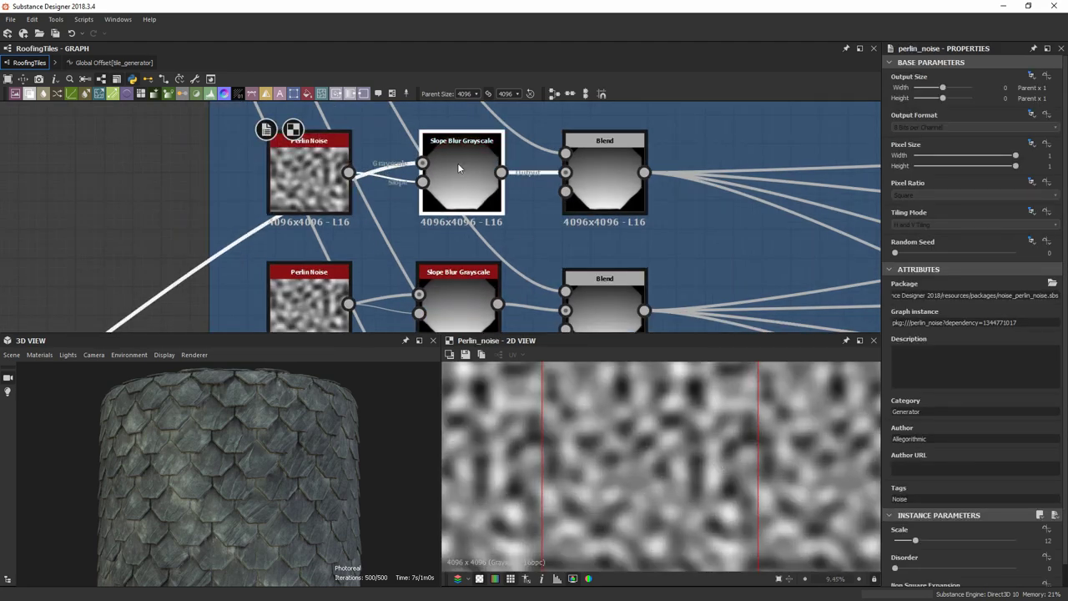
# Compare the lower tile edge in the first row's Slope Blur Grayscale preview with that of the final Basic Shape Blend node.
pyautogui.scroll(5, 744, 516)
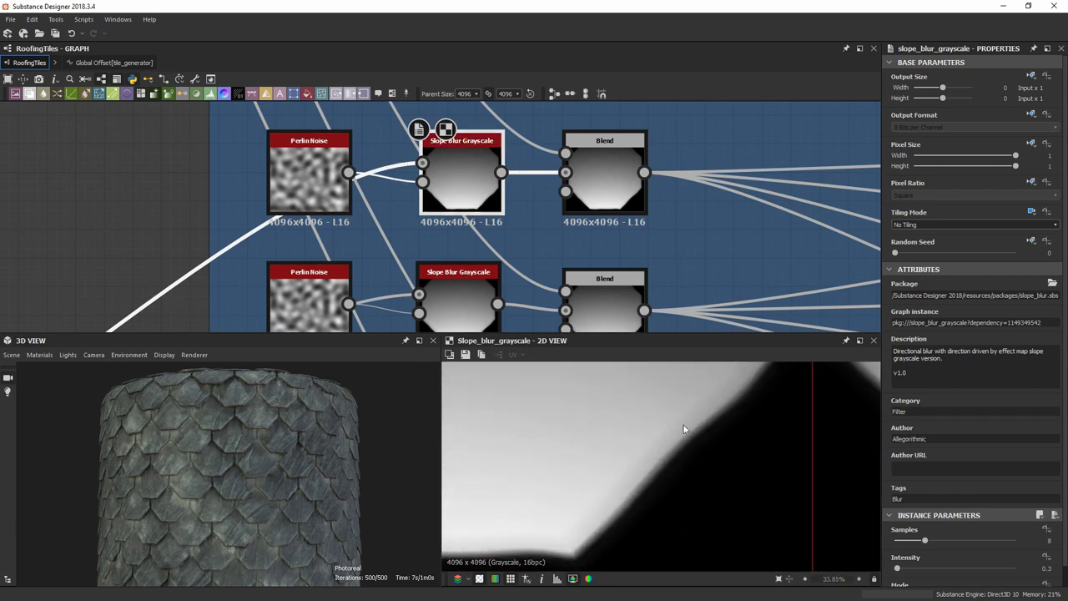
pyautogui.scroll(-4, 752, 409)
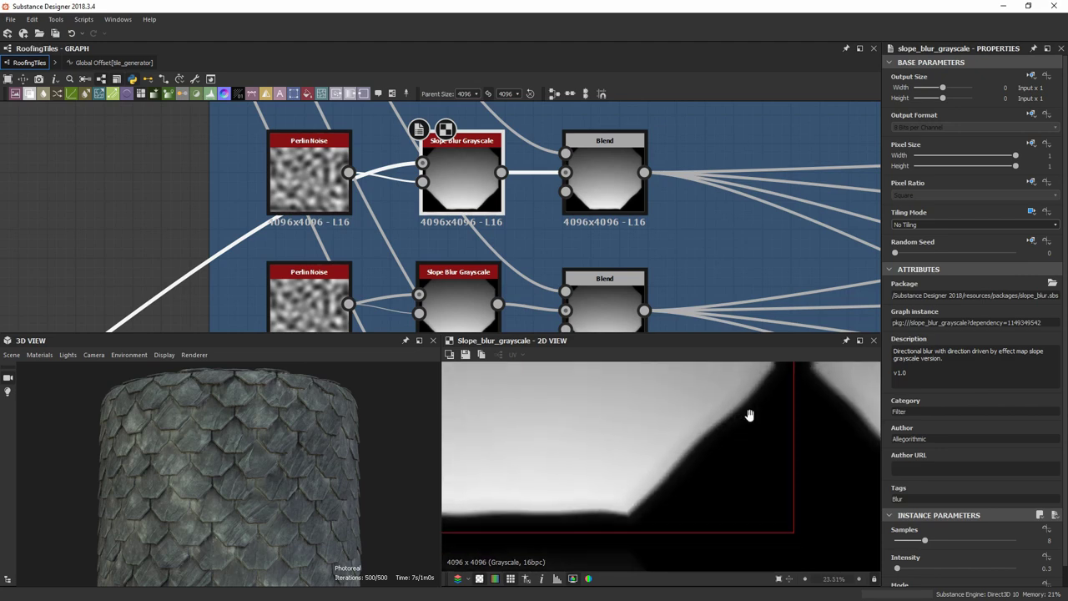
pyautogui.scroll(-2, 436, 169)
pyautogui.moveTo(342, 219); pyautogui.dragTo(493, 180, button='middle')
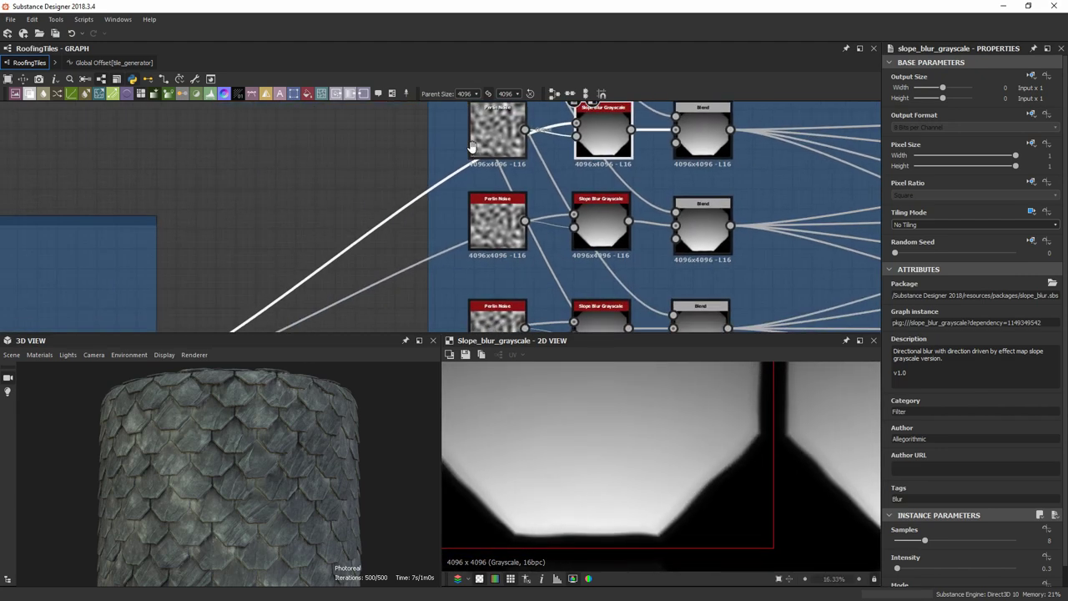
pyautogui.scroll(-1, 493, 179)
pyautogui.moveTo(269, 228); pyautogui.dragTo(328, 139, button='middle')
pyautogui.scroll(1, 732, 569)
pyautogui.scroll(4, 772, 433)
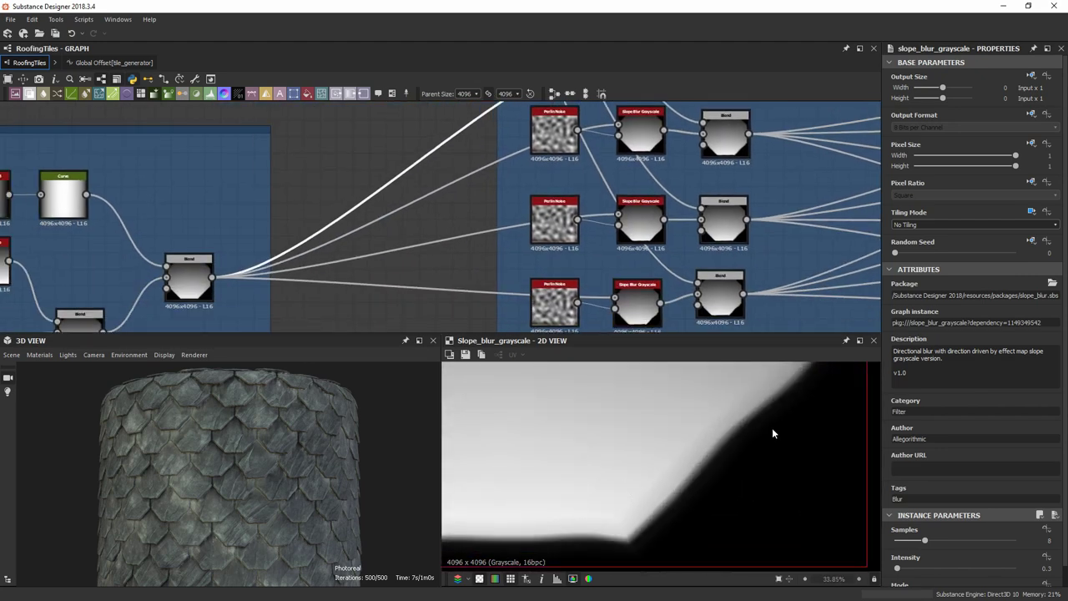
pyautogui.moveTo(215, 203); pyautogui.dragTo(219, 193, button='middle')
pyautogui.doubleClick(192, 267)
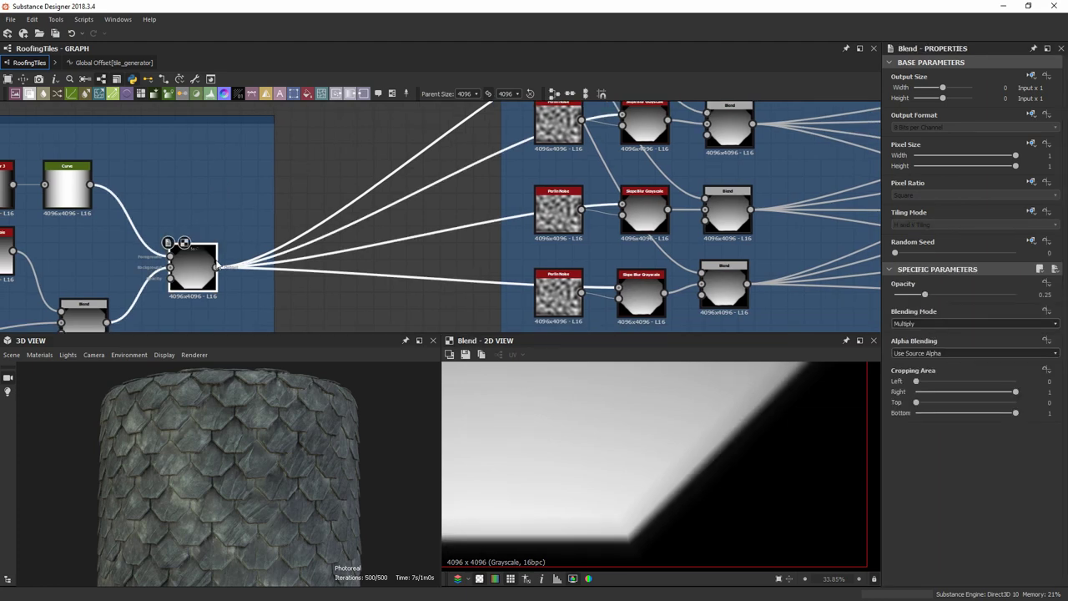
# Preview the Slope Blur Grayscale nodes of the first three Distortion/Cracks rows to compare their edge distortion.
pyautogui.moveTo(670, 170); pyautogui.dragTo(586, 246, button='middle')
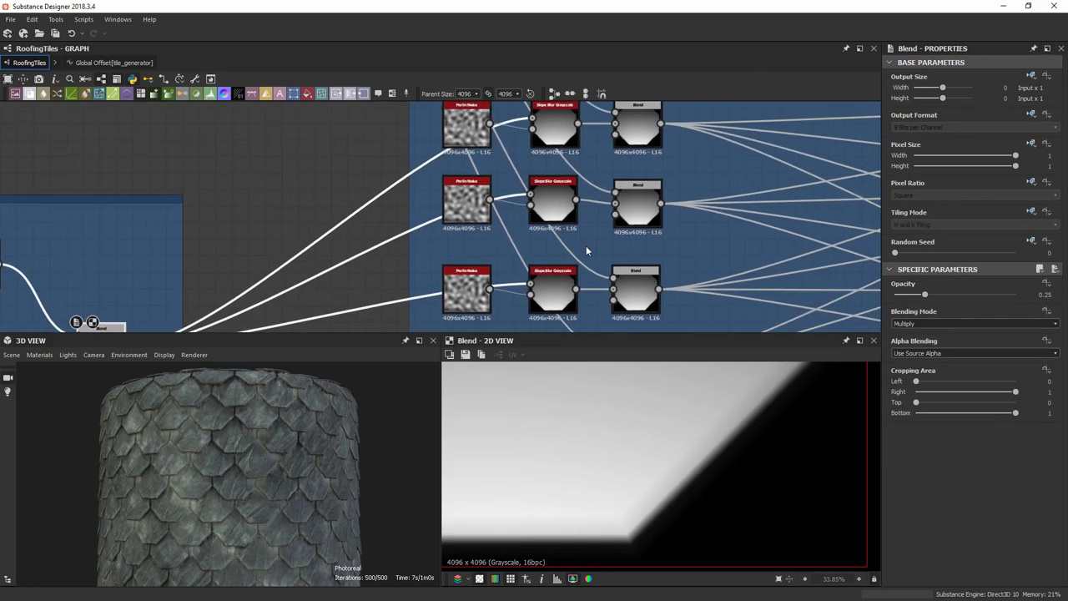
pyautogui.moveTo(544, 137); pyautogui.dragTo(528, 182, button='middle')
pyautogui.doubleClick(540, 174)
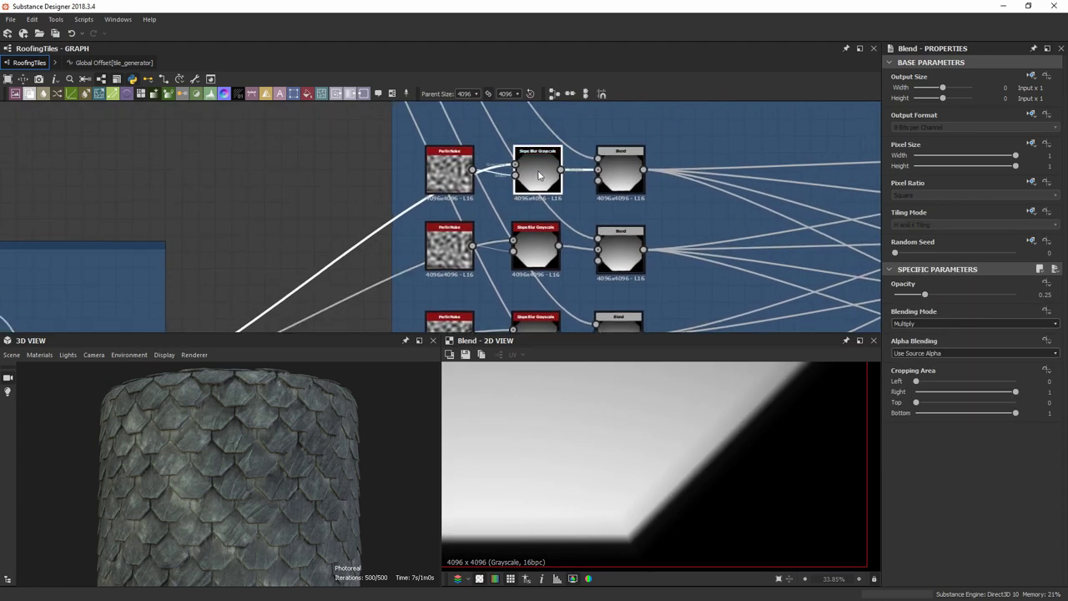
pyautogui.click(525, 236)
pyautogui.scroll(-2, 531, 269)
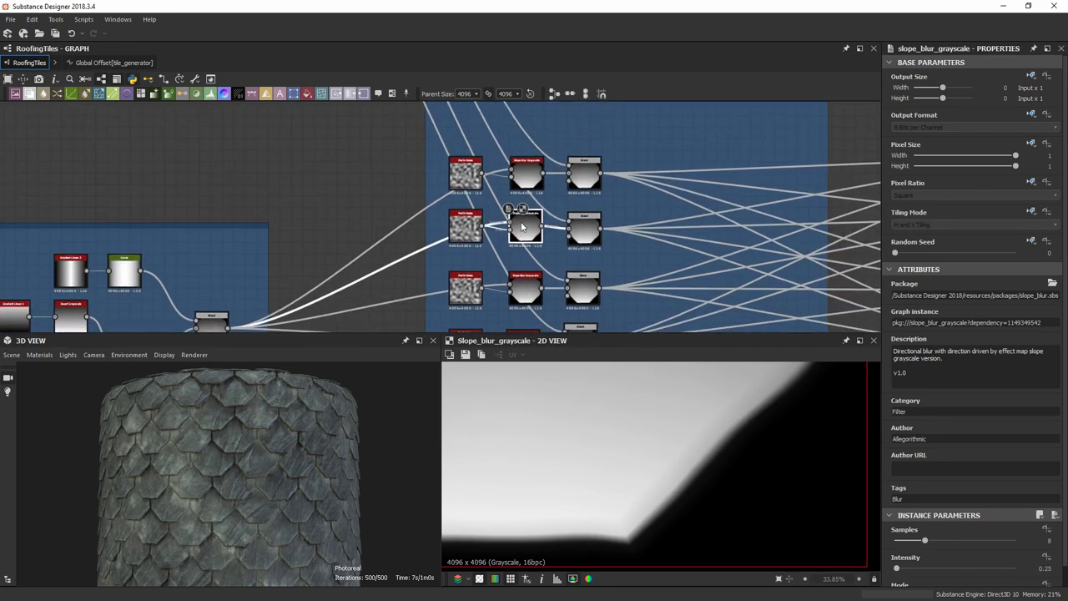
pyautogui.click(527, 292)
pyautogui.scroll(4, 527, 294)
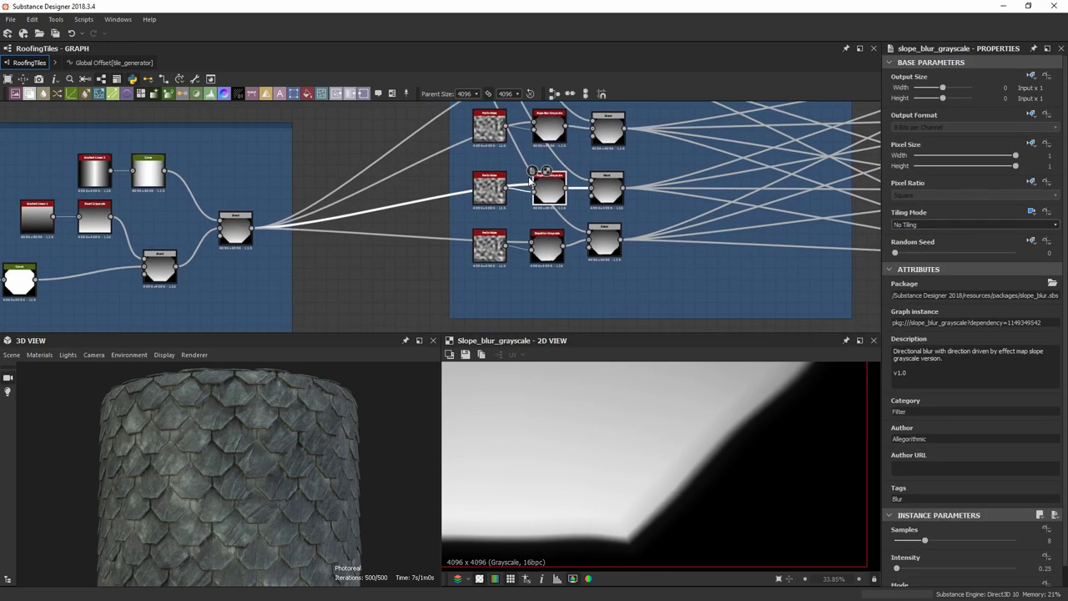
# Set the Random Seed of the third row's Perlin Noise node to 2 and inspect the distorted tile shape.
pyautogui.click(477, 197)
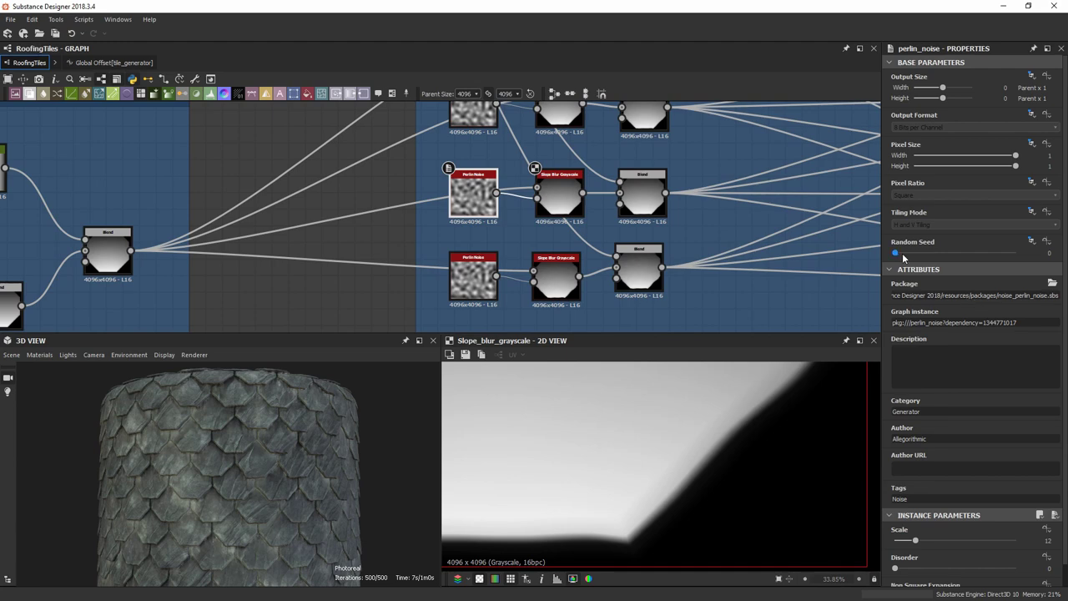
pyautogui.moveTo(903, 255); pyautogui.dragTo(918, 253)
pyautogui.scroll(-3, 615, 317)
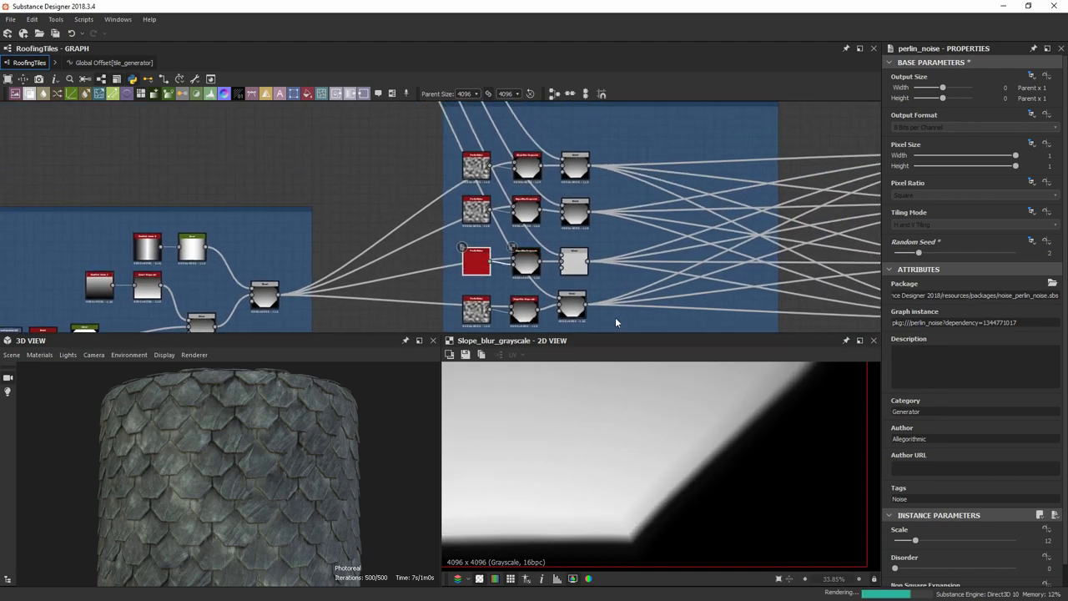
pyautogui.scroll(-4, 685, 467)
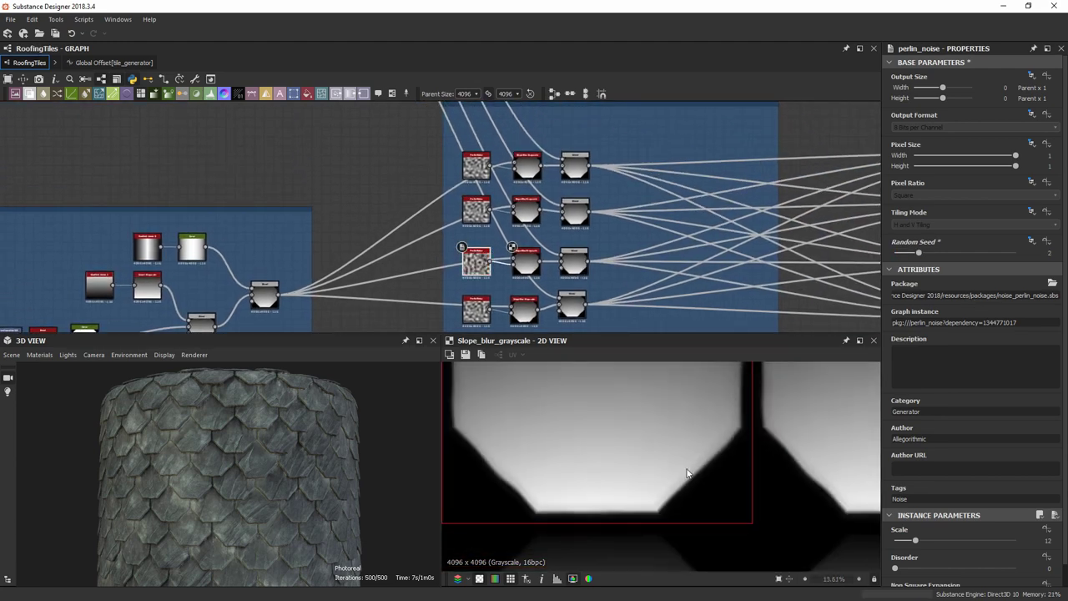
pyautogui.scroll(-3, 685, 459)
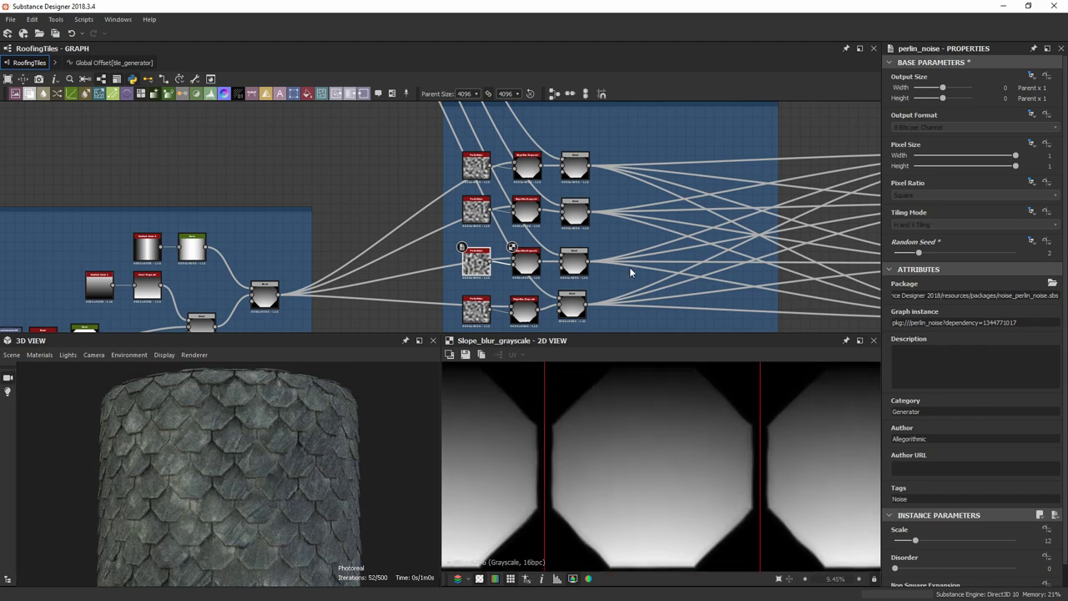
# Move the second row's Perlin Noise node slightly farther from its Slope Blur Grayscale node.
pyautogui.moveTo(630, 269); pyautogui.dragTo(623, 241, button='middle')
pyautogui.scroll(1, 569, 181)
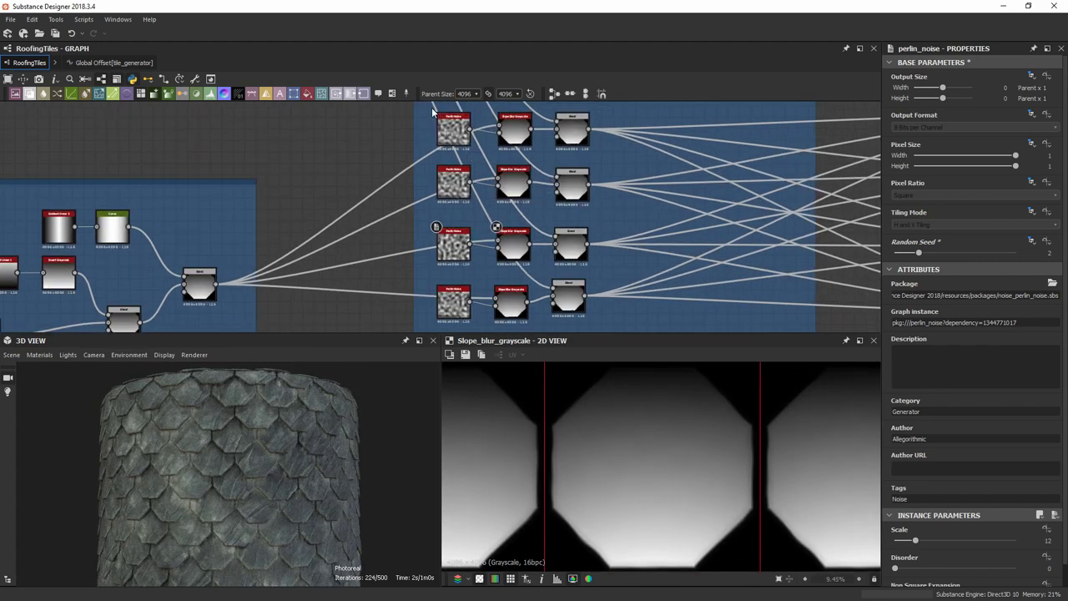
pyautogui.moveTo(450, 173)
pyautogui.mouseDown()
pyautogui.moveTo(490, 190)
pyautogui.moveTo(439, 174)
pyautogui.mouseUp()
pyautogui.moveTo(451, 222)
pyautogui.mouseDown(button='middle')
pyautogui.moveTo(381, 188)
pyautogui.moveTo(451, 227)
pyautogui.mouseUp(button='middle')
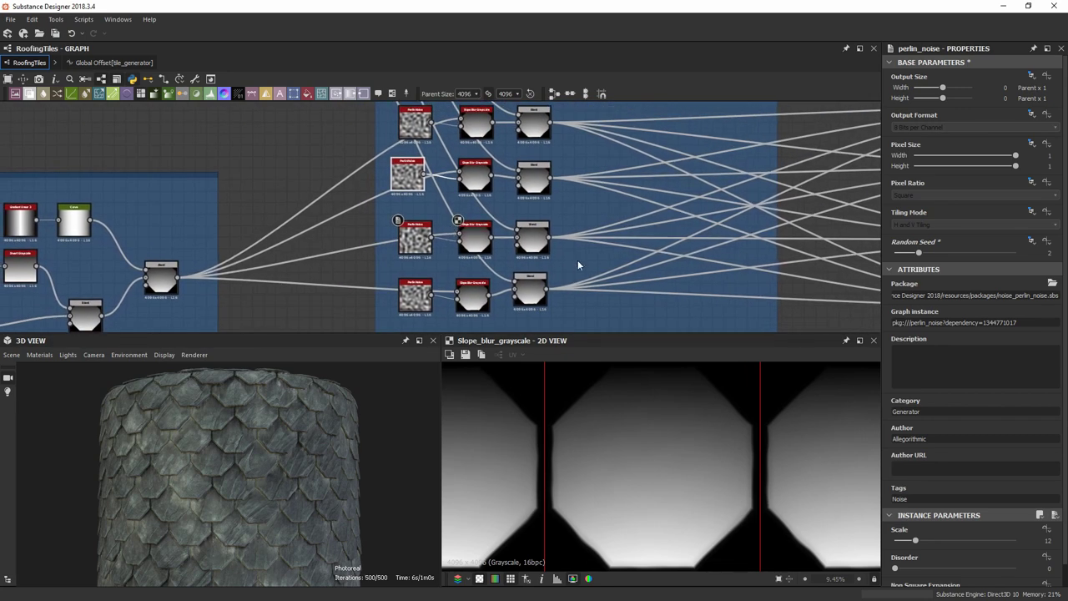
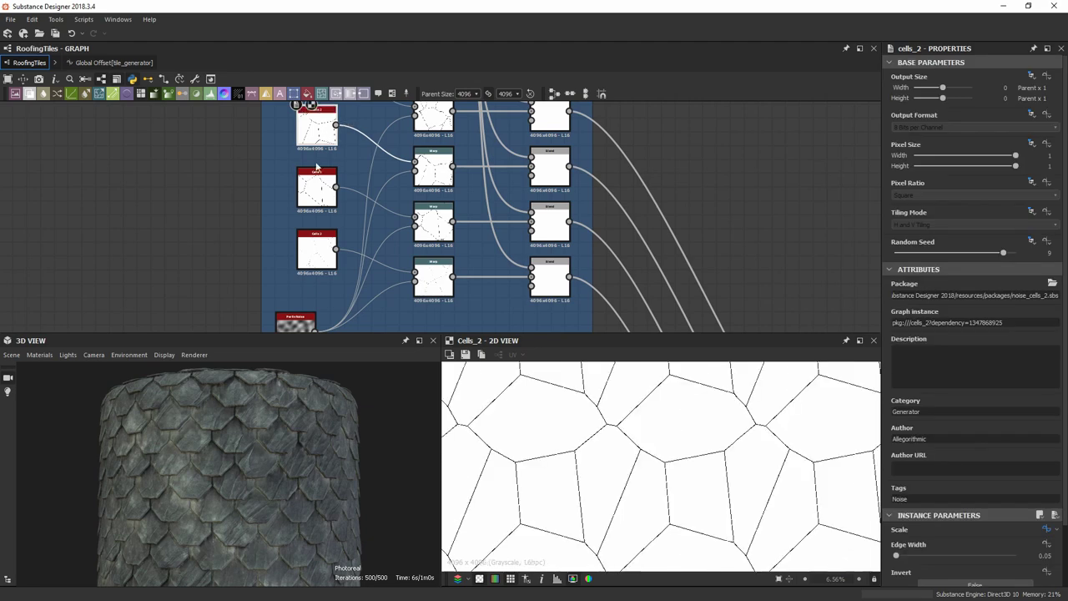
# Preview the third and fourth Cells 2 nodes in the Cracks Mask frame.
pyautogui.doubleClick(309, 198)
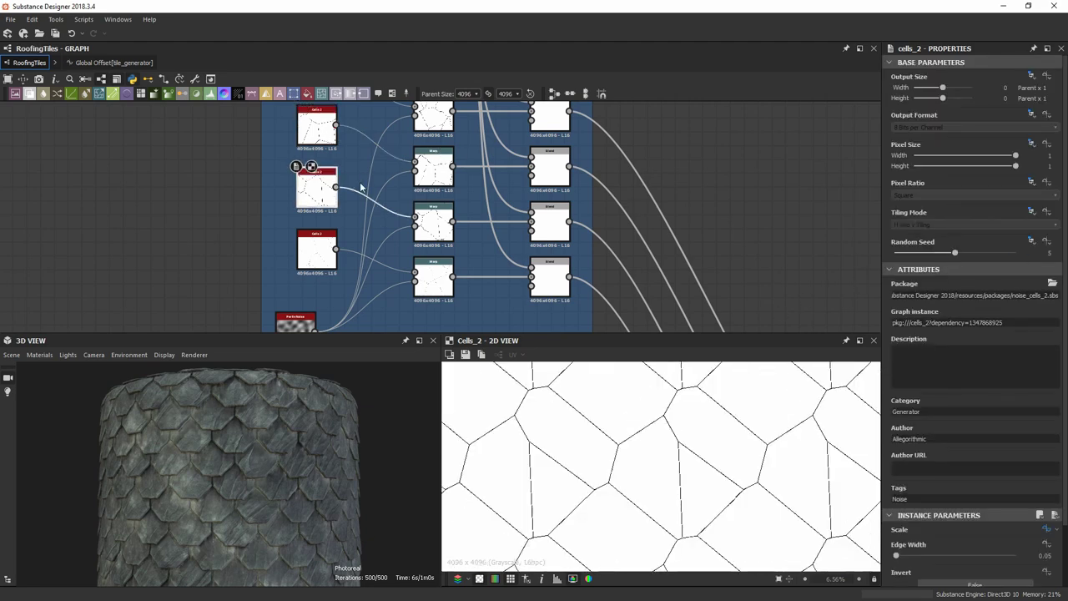
pyautogui.doubleClick(317, 253)
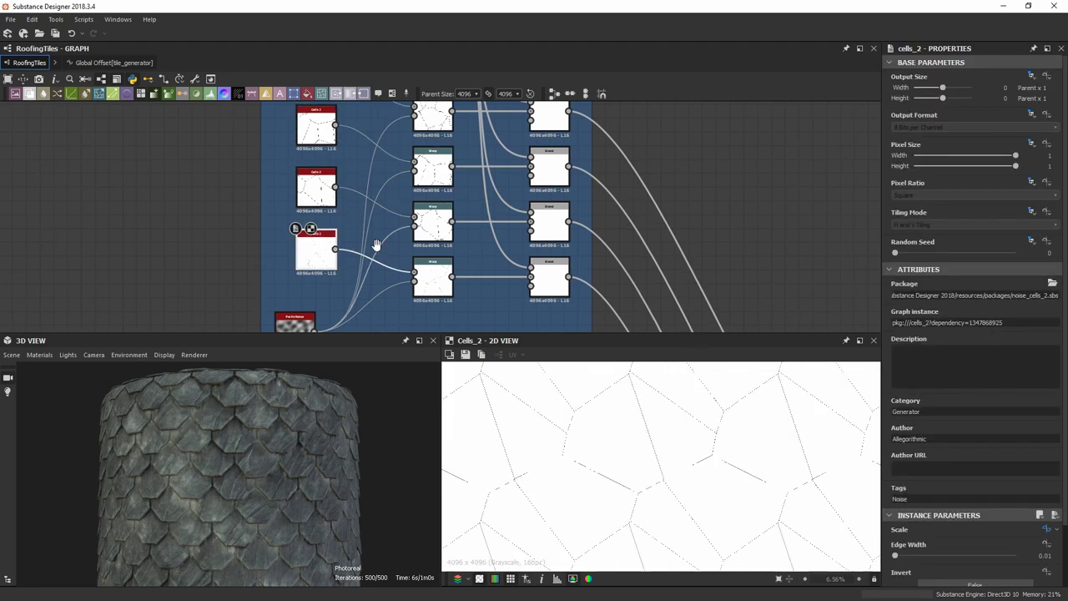
# Compare the 2D preview of the first Warp node in the Cracks Mask frame with the Cells 2 node feeding it.
pyautogui.moveTo(377, 245); pyautogui.dragTo(290, 297, button='middle')
pyautogui.moveTo(255, 152); pyautogui.dragTo(245, 217, button='middle')
pyautogui.doubleClick(357, 199)
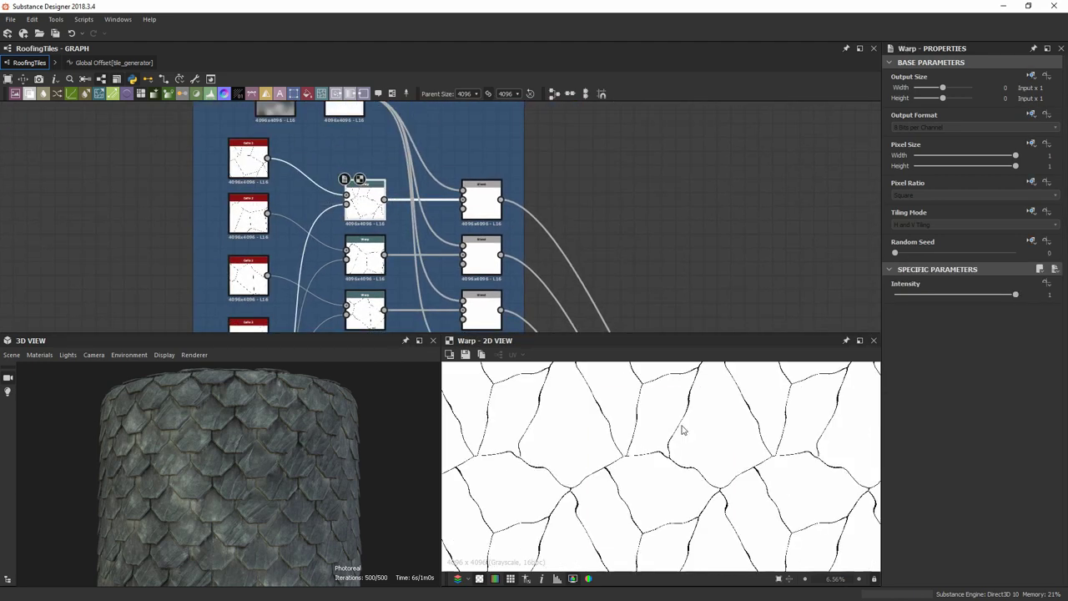
pyautogui.scroll(5, 708, 484)
pyautogui.doubleClick(248, 153)
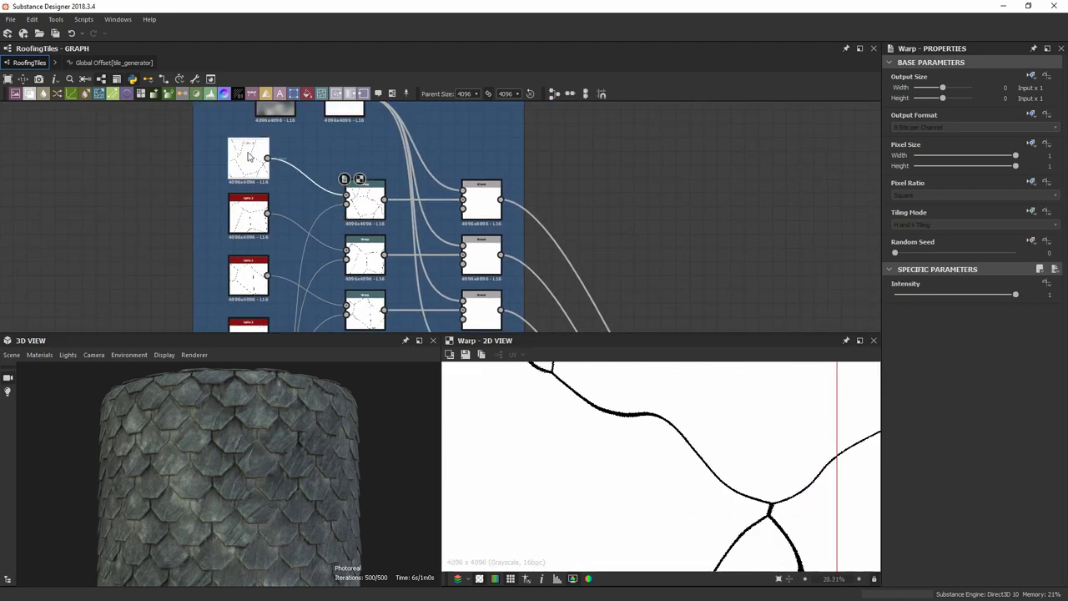
pyautogui.scroll(-3, 680, 440)
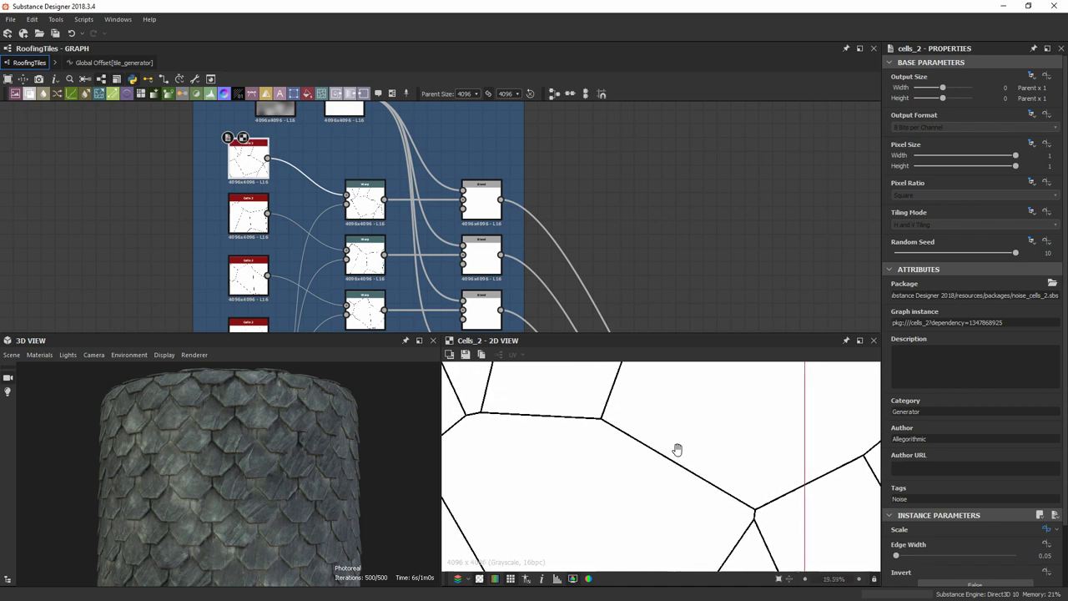
pyautogui.doubleClick(364, 200)
pyautogui.doubleClick(251, 163)
pyautogui.doubleClick(365, 200)
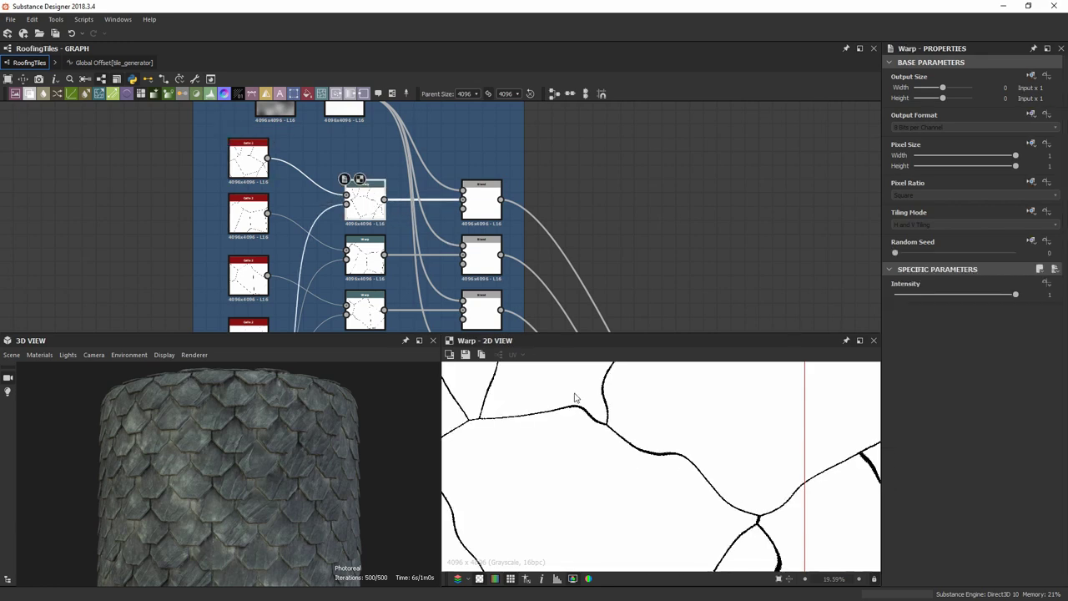
# Trace the first Warp node's Gradient Input back to the Perlin Noise node at the base of the Cracks Mask frame.
pyautogui.scroll(3, 365, 200)
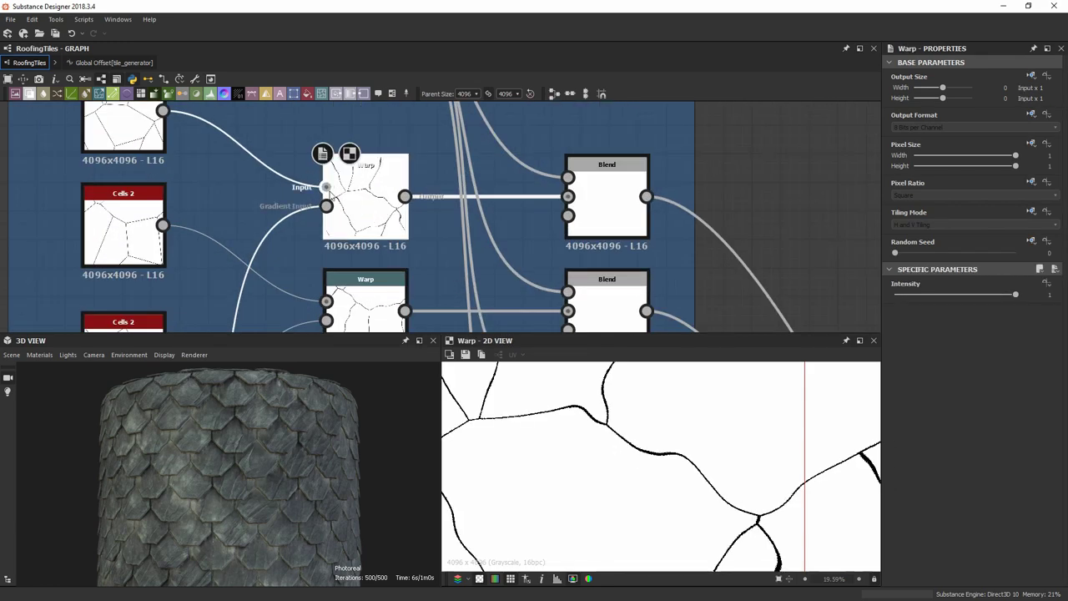
pyautogui.scroll(2, 365, 188)
pyautogui.scroll(-5, 359, 198)
pyautogui.moveTo(356, 259); pyautogui.dragTo(420, 138, button='middle')
pyautogui.moveTo(389, 214); pyautogui.dragTo(423, 101, button='middle')
pyautogui.scroll(3, 263, 207)
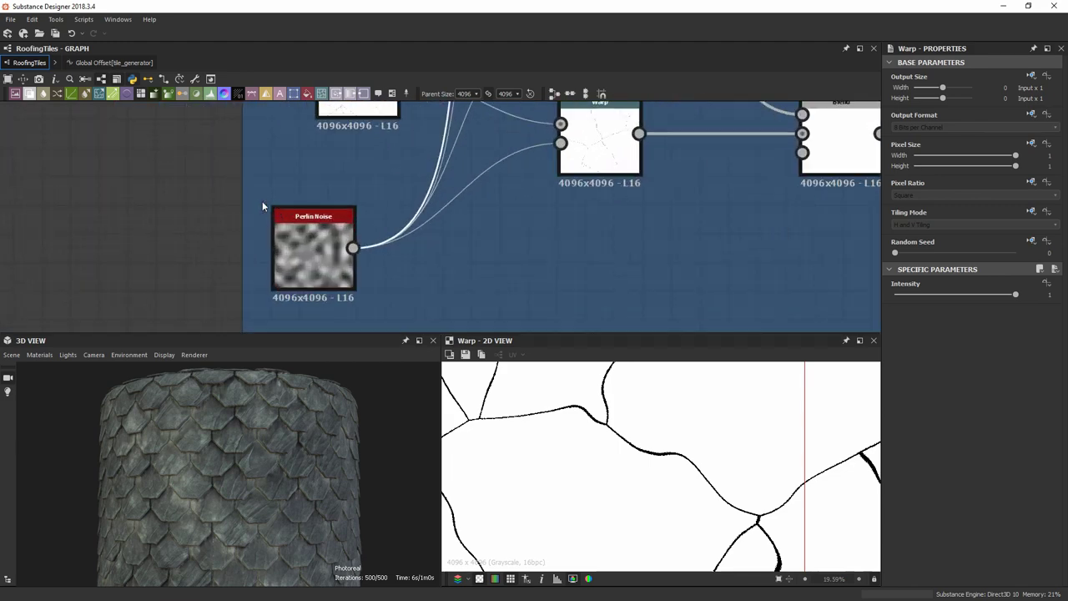
pyautogui.scroll(1, 316, 251)
# Preview the Cracks Mask frame's first Blend node and check its blending settings.
pyautogui.scroll(-7, 351, 224)
pyautogui.moveTo(447, 167); pyautogui.dragTo(431, 209, button='middle')
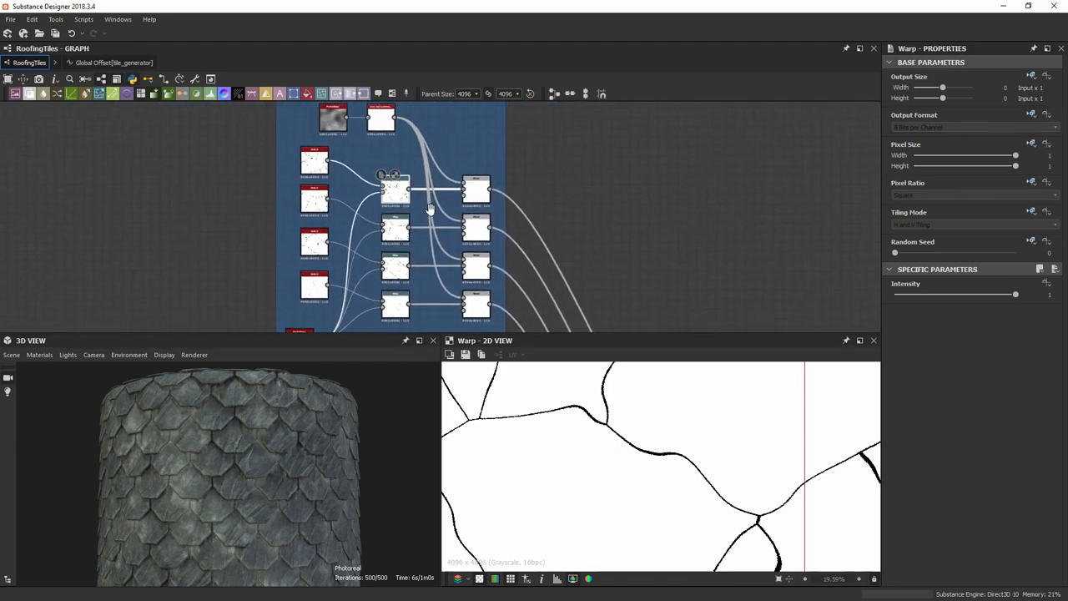
pyautogui.scroll(4, 430, 208)
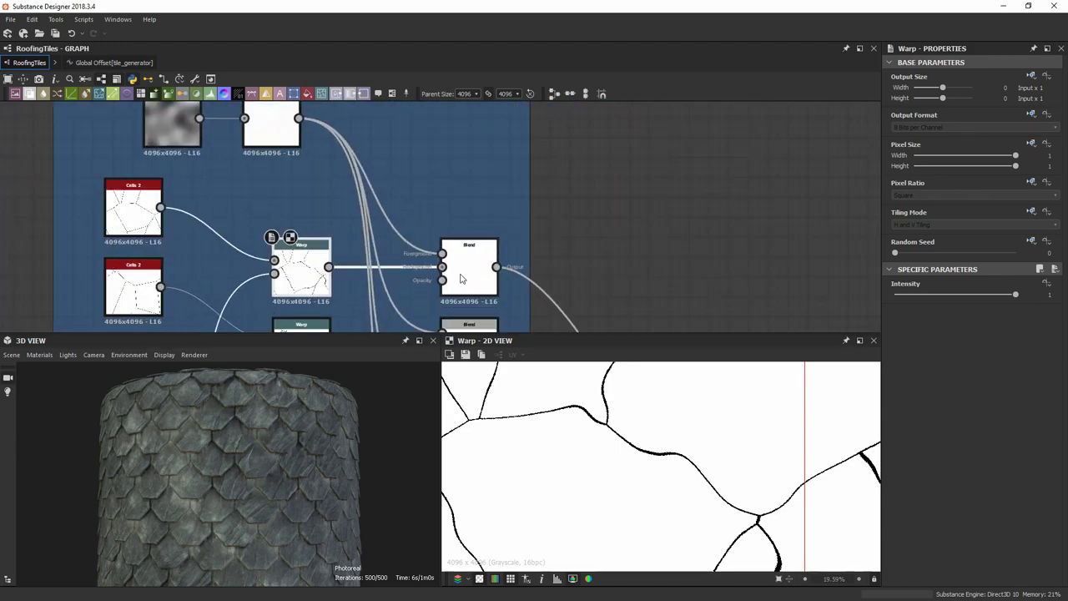
pyautogui.click(461, 278)
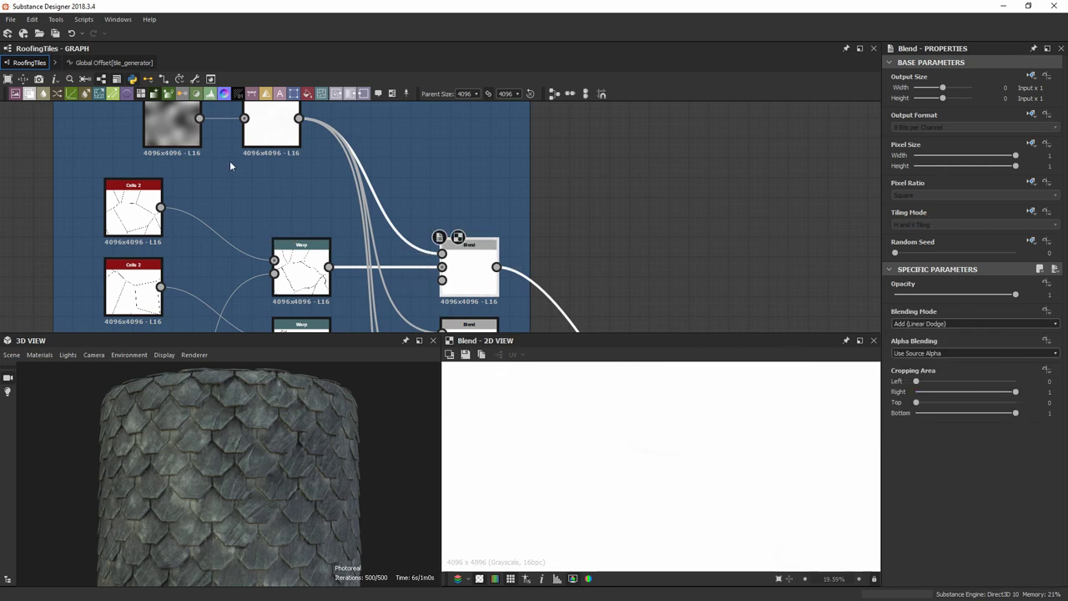
# Preview the uppermost Perlin Noise node in the Cracks Mask frame and check the parameters of its Contrast/Luminosity node.
pyautogui.moveTo(229, 160); pyautogui.dragTo(255, 213, button='middle')
pyautogui.click(206, 163)
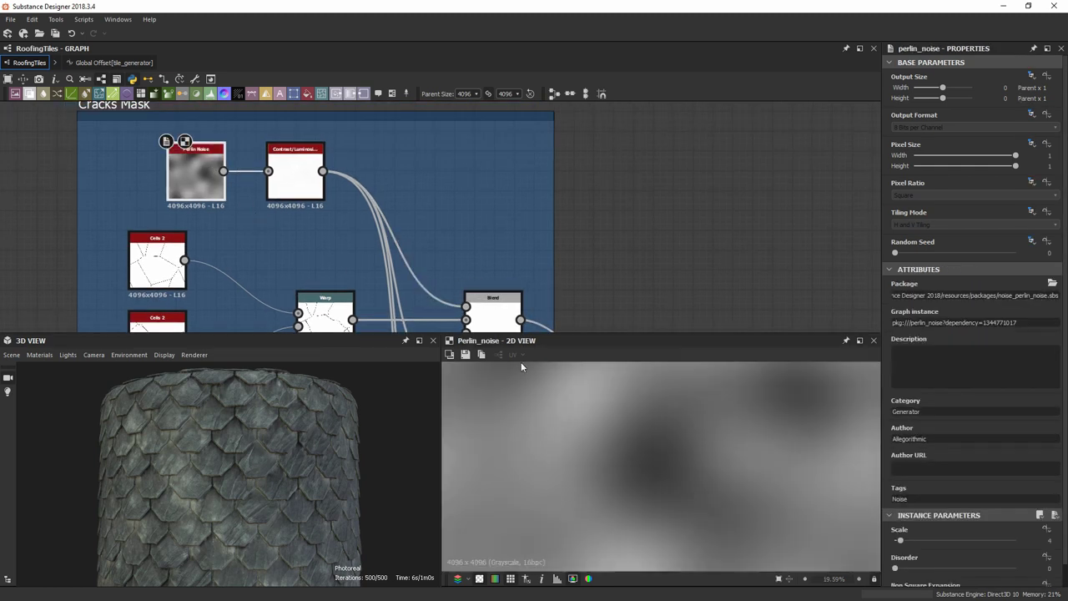
pyautogui.scroll(-3, 696, 468)
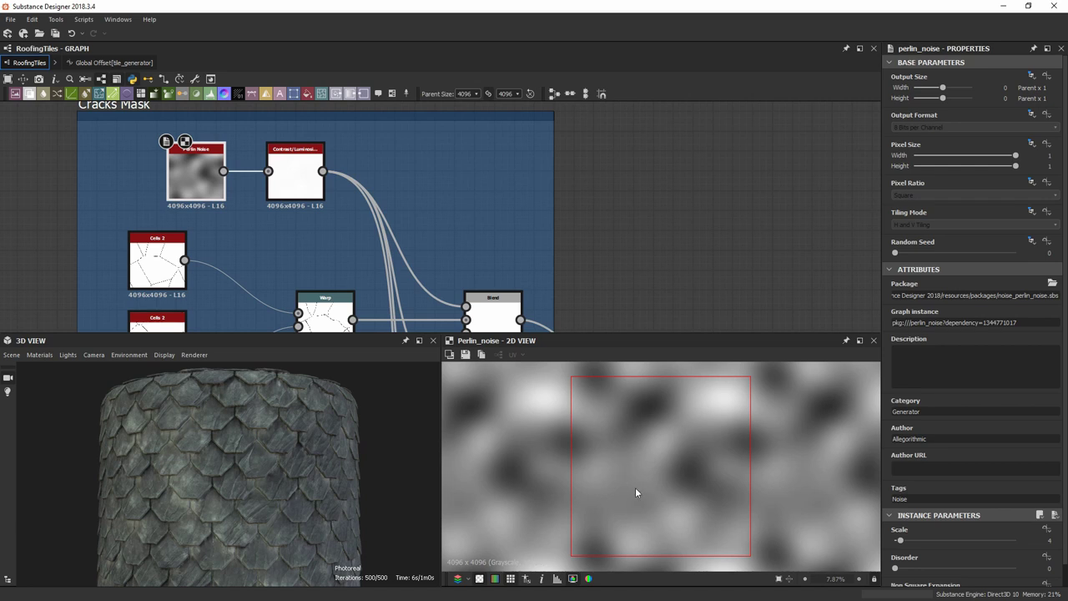
pyautogui.scroll(-1, 968, 493)
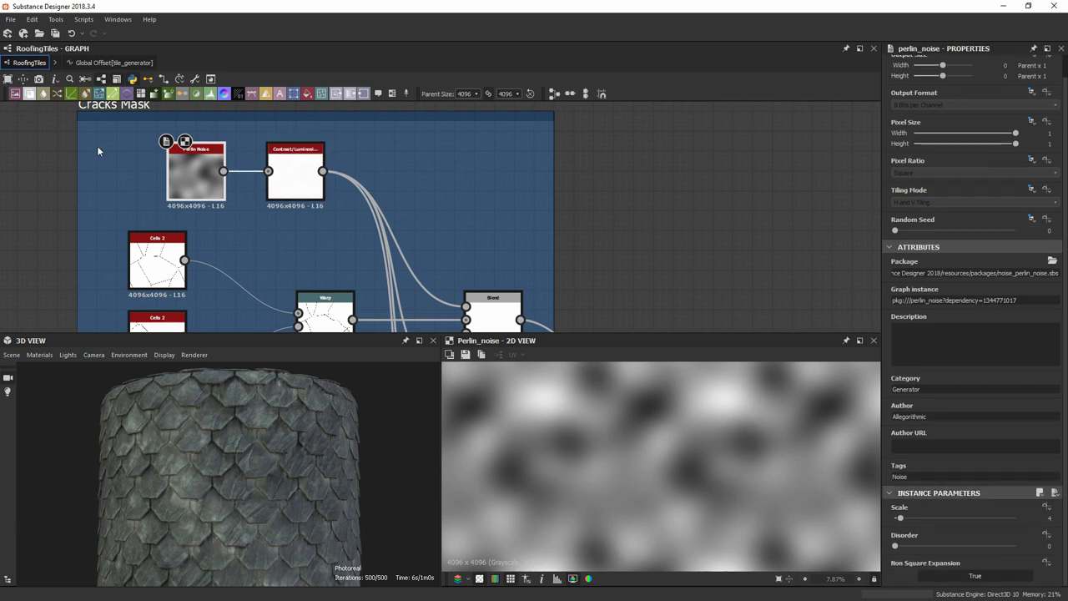
pyautogui.scroll(2, 251, 175)
pyautogui.click(305, 167)
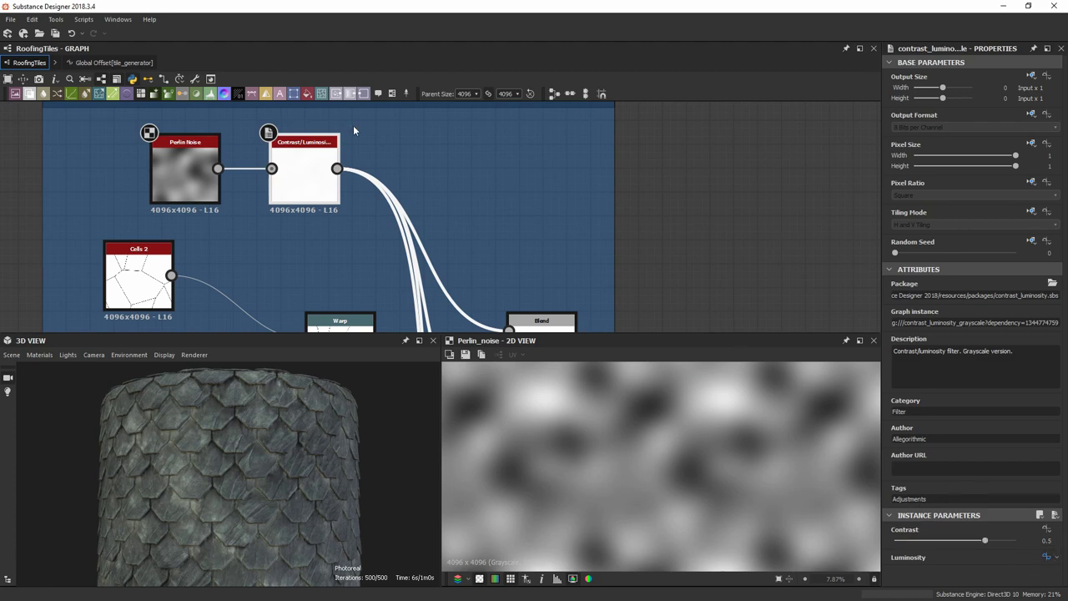
# Preview the first row's Blend node in the Distortion/Cracks frame and inspect the faint cracks on the tile.
pyautogui.scroll(-4, 422, 211)
pyautogui.moveTo(477, 262); pyautogui.dragTo(444, 157, button='middle')
pyautogui.moveTo(520, 241); pyautogui.dragTo(345, 96, button='middle')
pyautogui.moveTo(434, 188); pyautogui.dragTo(430, 112, button='middle')
pyautogui.scroll(5, 483, 223)
pyautogui.doubleClick(494, 243)
pyautogui.scroll(6, 705, 408)
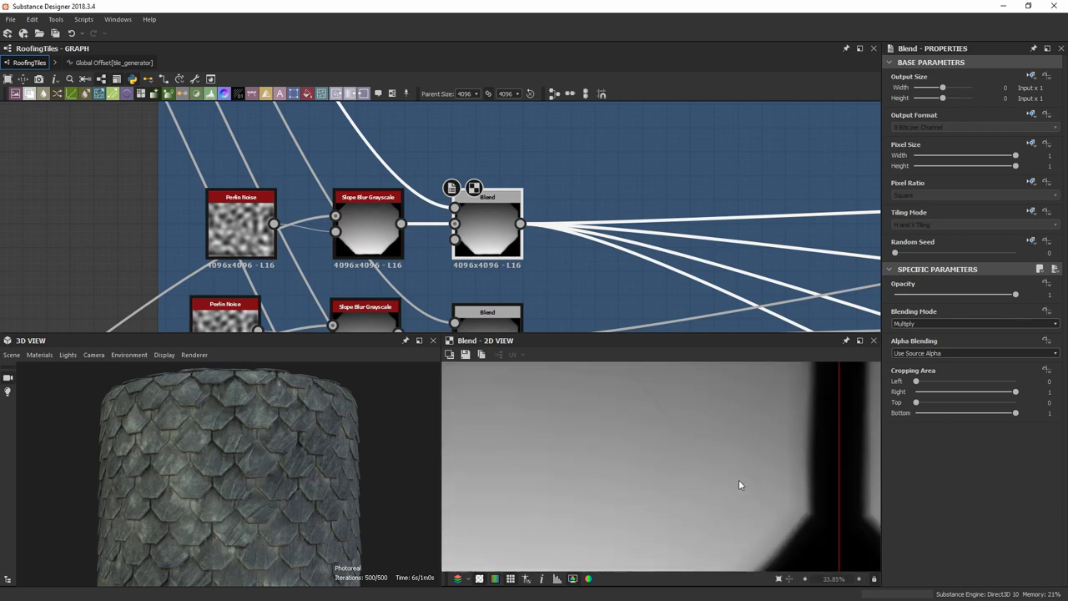
pyautogui.scroll(-5, 691, 451)
pyautogui.scroll(4, 570, 374)
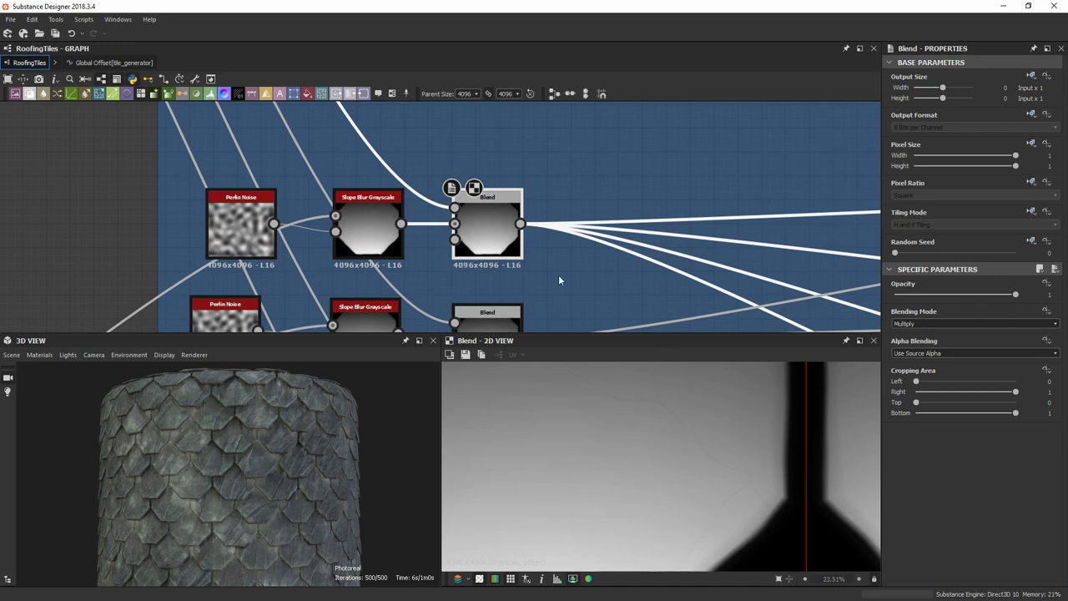
# Follow the outputs of the Distortion/Cracks Blend nodes to the Tile Generator nodes in the Tiling frame.
pyautogui.scroll(-5, 632, 458)
pyautogui.scroll(-5, 672, 219)
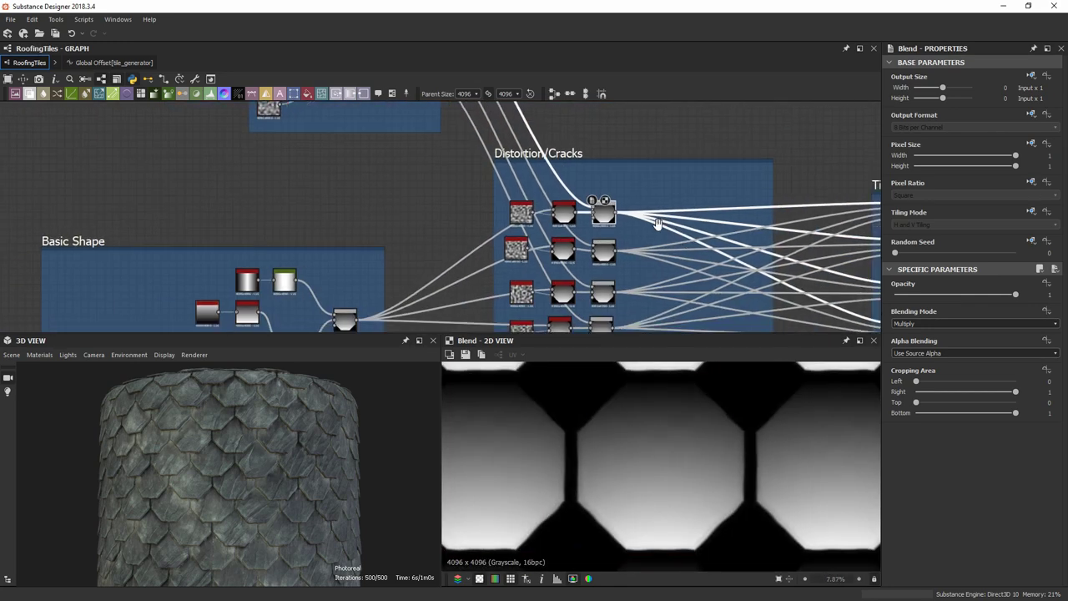
pyautogui.moveTo(658, 223); pyautogui.dragTo(400, 188, button='middle')
pyautogui.scroll(2, 469, 170)
pyautogui.moveTo(590, 294)
pyautogui.mouseDown(button='middle')
pyautogui.moveTo(577, 292)
pyautogui.moveTo(597, 307)
pyautogui.mouseUp(button='middle')
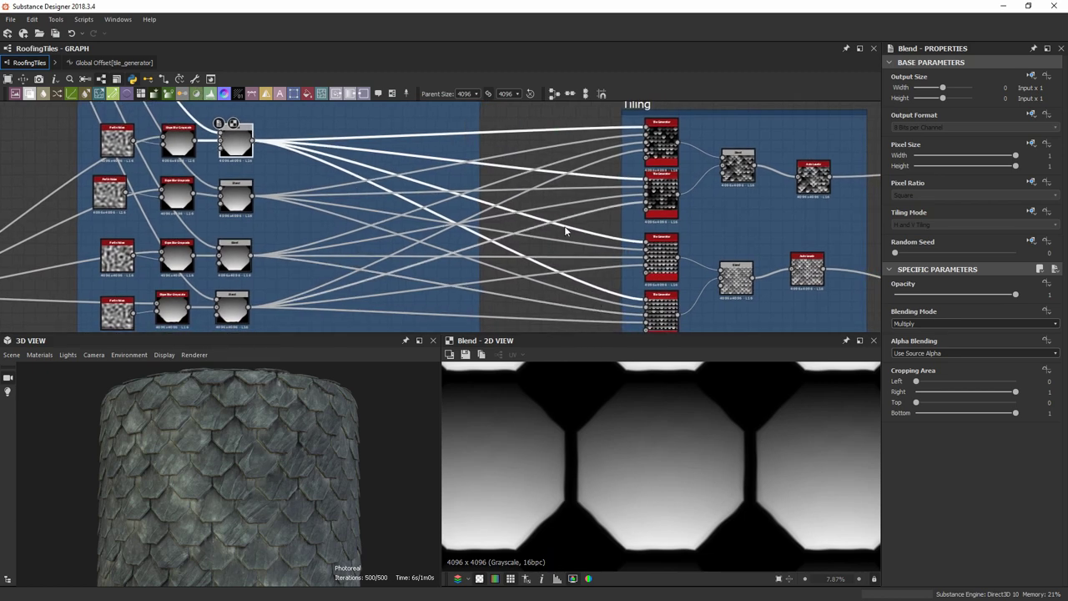
# Examine the Tiling frame and its lower pair of Tile Generator nodes feeding a Blend and an Auto Levels node.
pyautogui.moveTo(725, 257); pyautogui.dragTo(481, 125, button='middle')
pyautogui.click(481, 125)
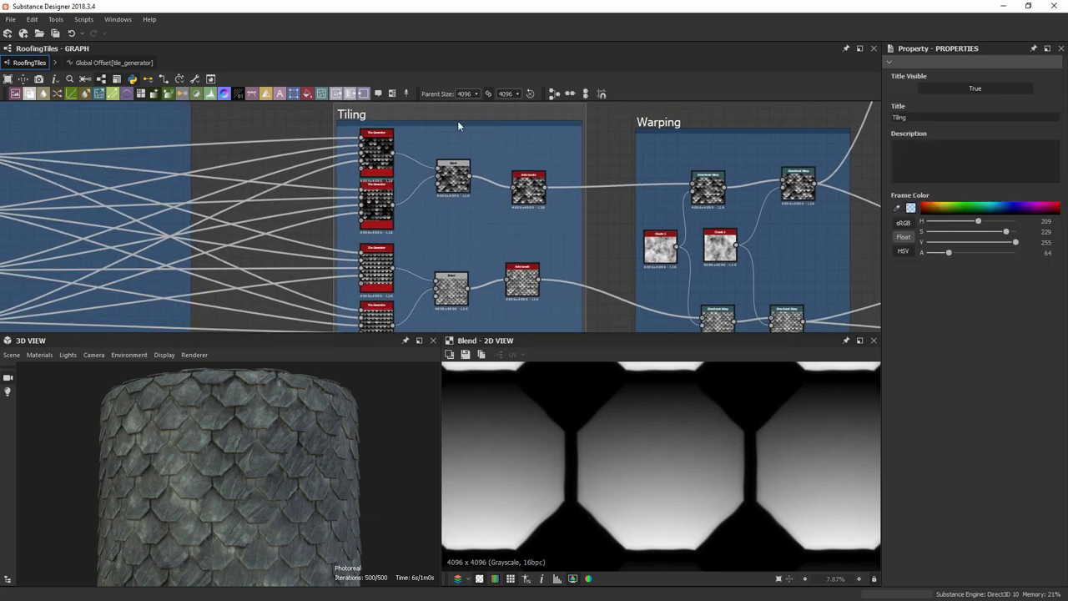
pyautogui.scroll(1, 406, 134)
pyautogui.scroll(-3, 450, 190)
pyautogui.scroll(3, 451, 190)
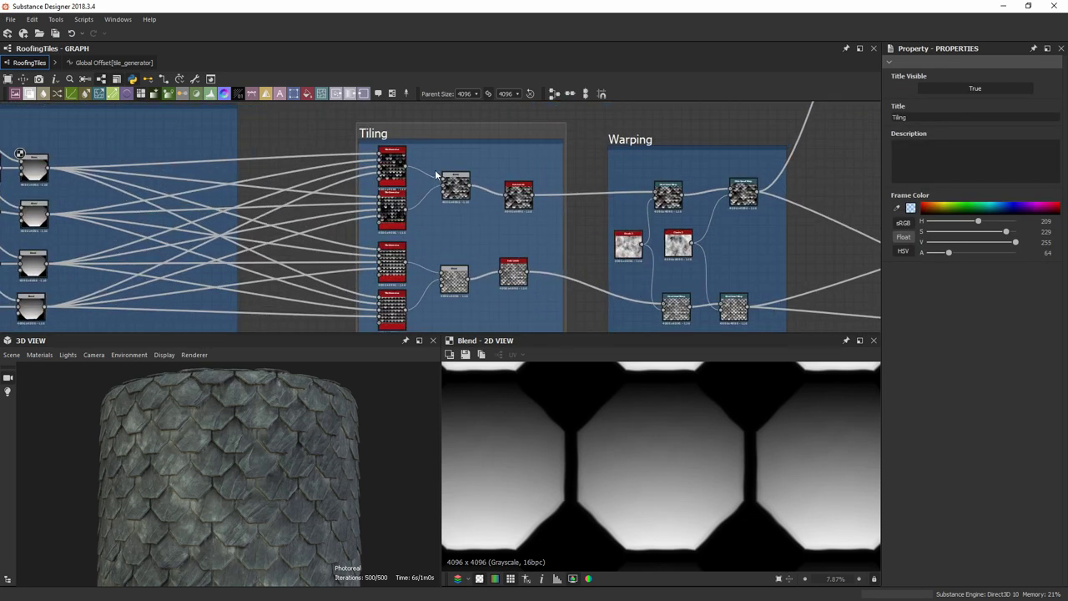
pyautogui.scroll(1, 473, 220)
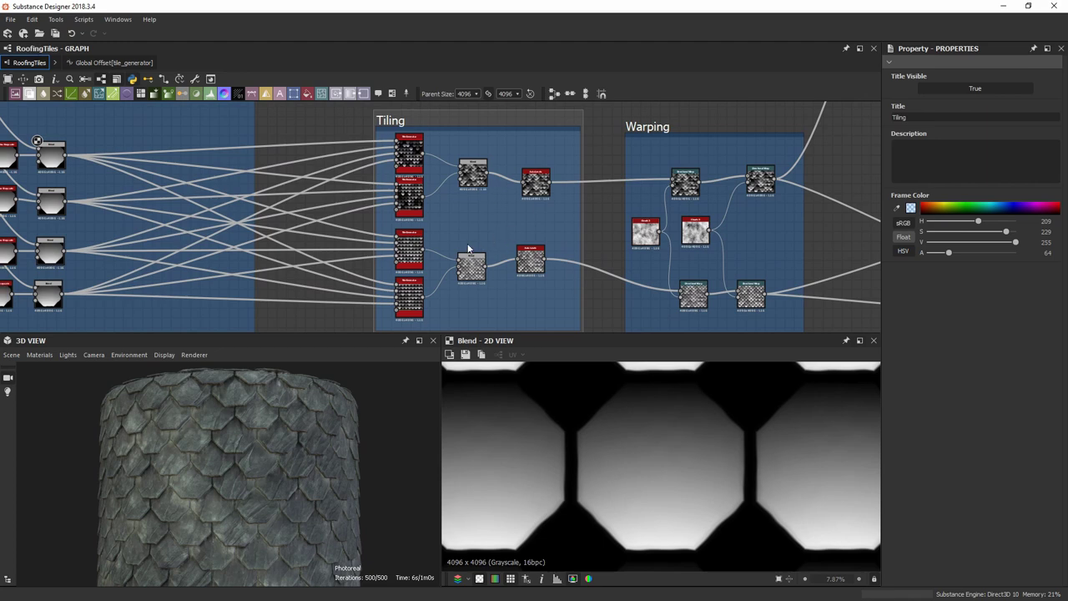
pyautogui.moveTo(479, 259); pyautogui.dragTo(498, 216, button='middle')
pyautogui.scroll(4, 421, 279)
pyautogui.moveTo(420, 279); pyautogui.dragTo(386, 298, button='middle')
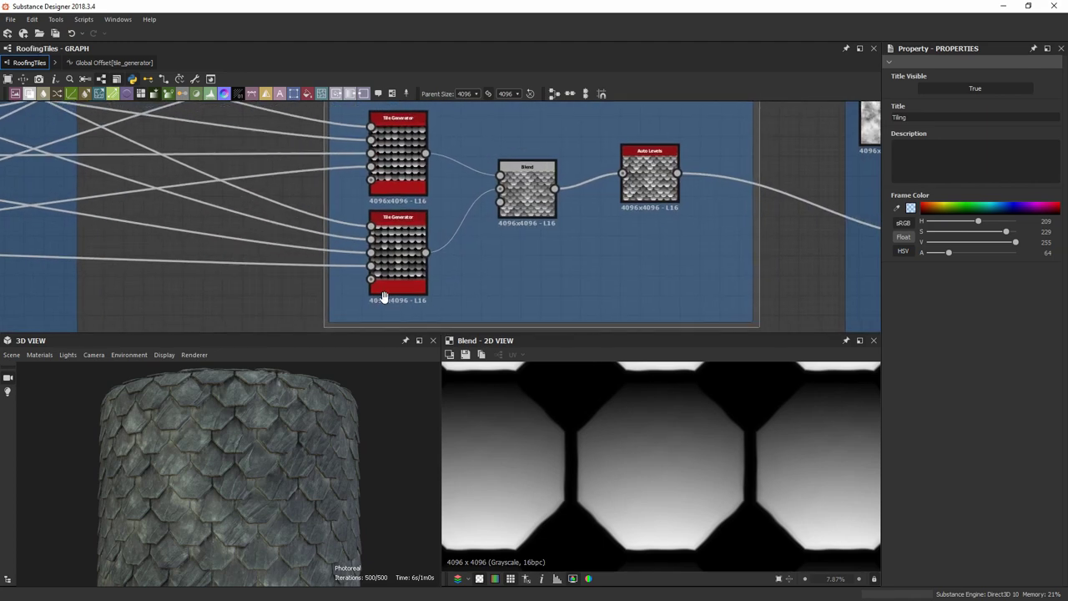
# Examine the overlapping rows of slate tiles up close on the cylinder in the 3D view.
pyautogui.scroll(5, 253, 479)
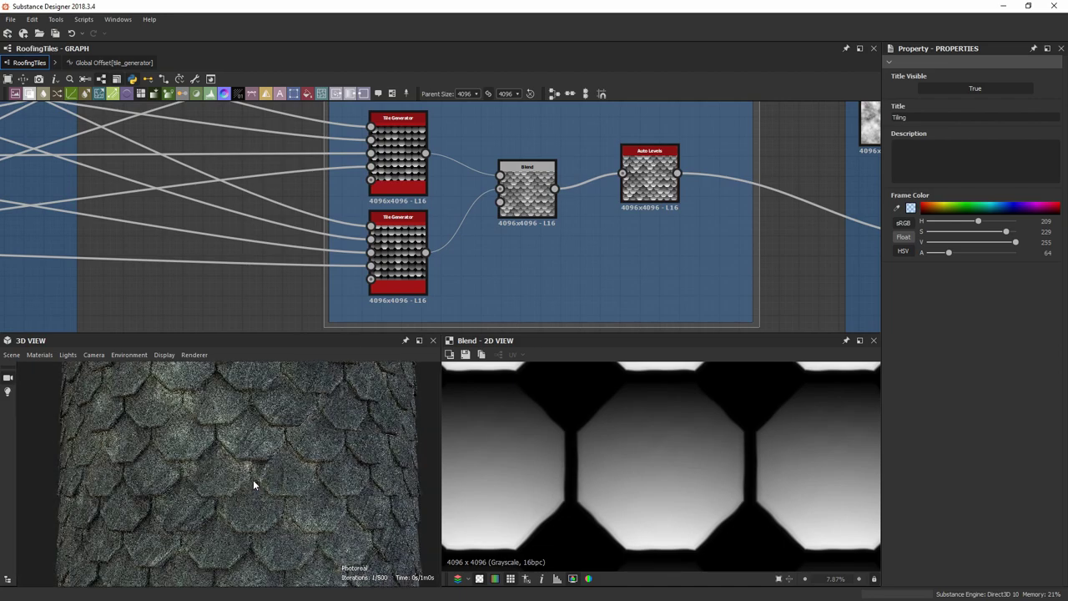
pyautogui.moveTo(308, 514); pyautogui.dragTo(301, 510, button='middle')
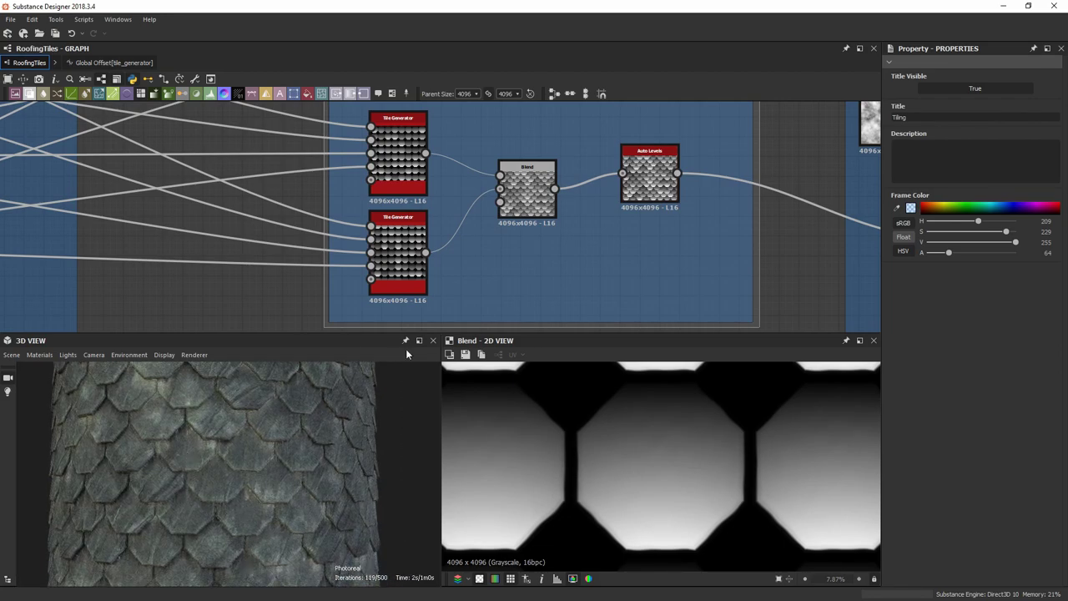
pyautogui.scroll(3, 240, 453)
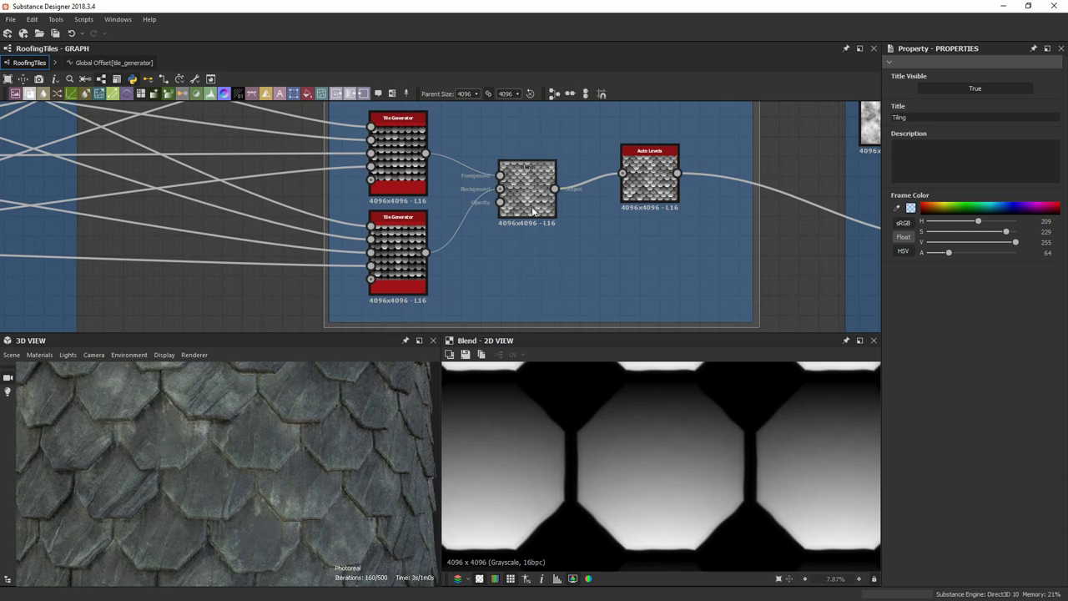
pyautogui.scroll(-4, 701, 476)
pyautogui.scroll(4, 701, 476)
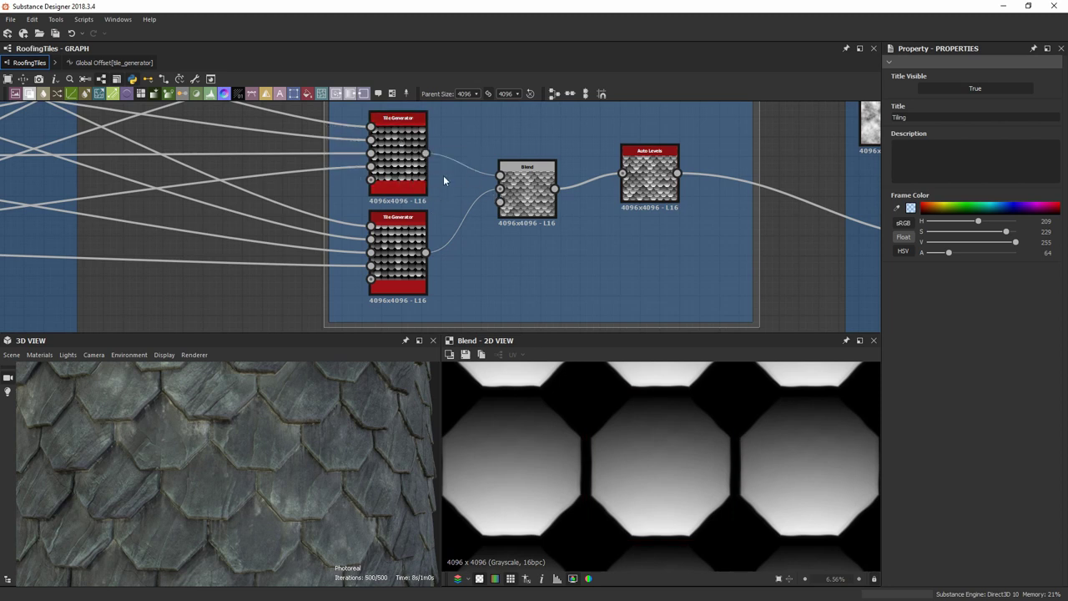
# Preview the upper Tile Generator feeding the Tiling frame's lower Blend node, with the 2D view's tiling display off.
pyautogui.moveTo(530, 180); pyautogui.dragTo(534, 198)
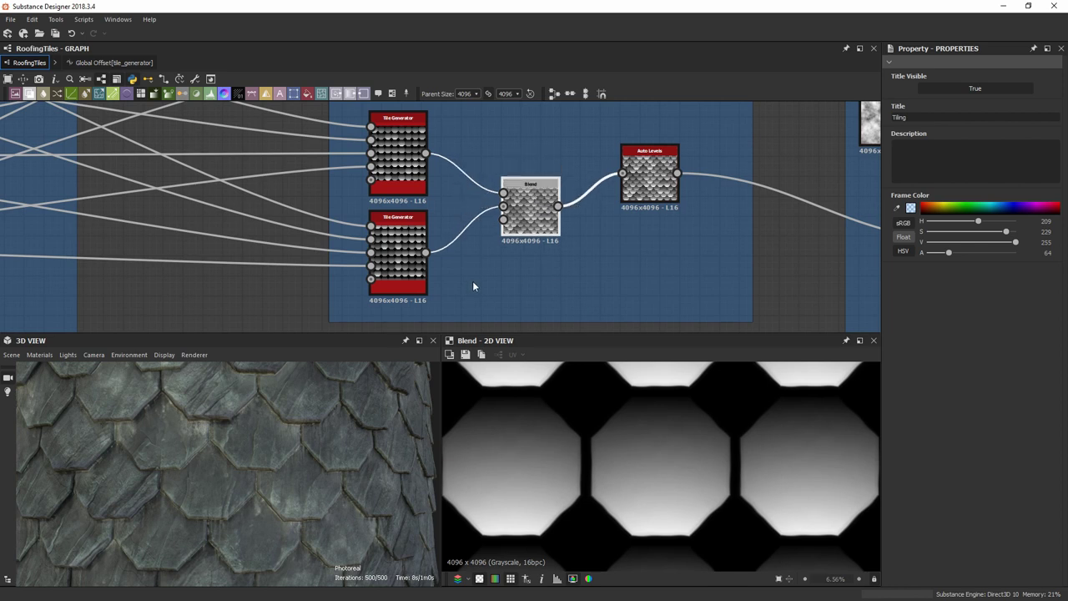
pyautogui.doubleClick(395, 166)
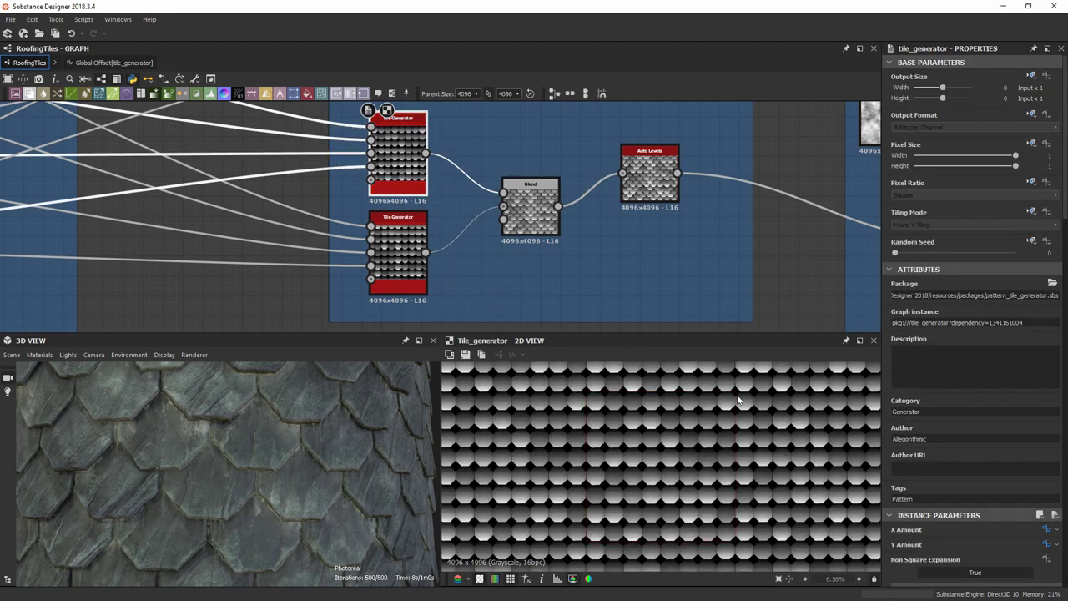
pyautogui.click(511, 579)
pyautogui.scroll(1, 770, 423)
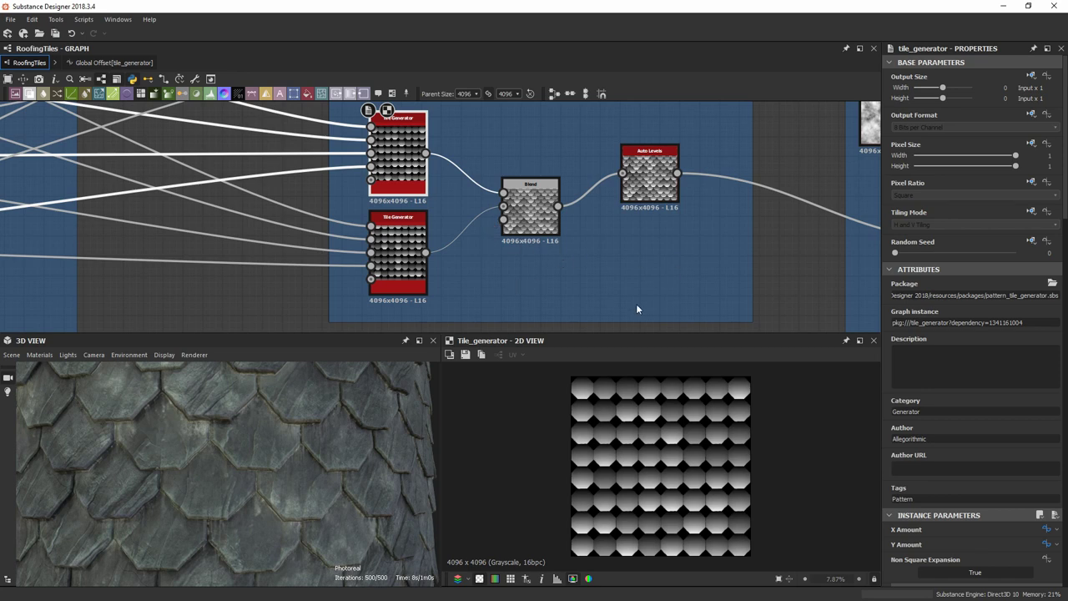
# Examine how the upper Tile Generator's octagonal tiles meet each other and the borders of the texture.
pyautogui.scroll(5, 756, 455)
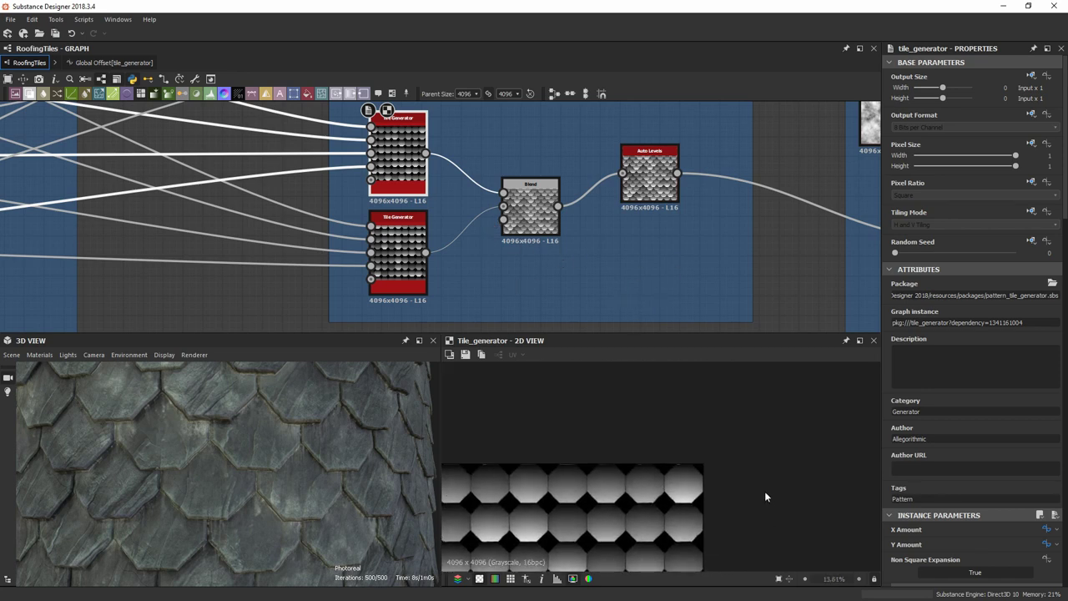
pyautogui.scroll(1, 488, 219)
pyautogui.scroll(1, 487, 215)
pyautogui.moveTo(481, 209); pyautogui.dragTo(456, 265, button='middle')
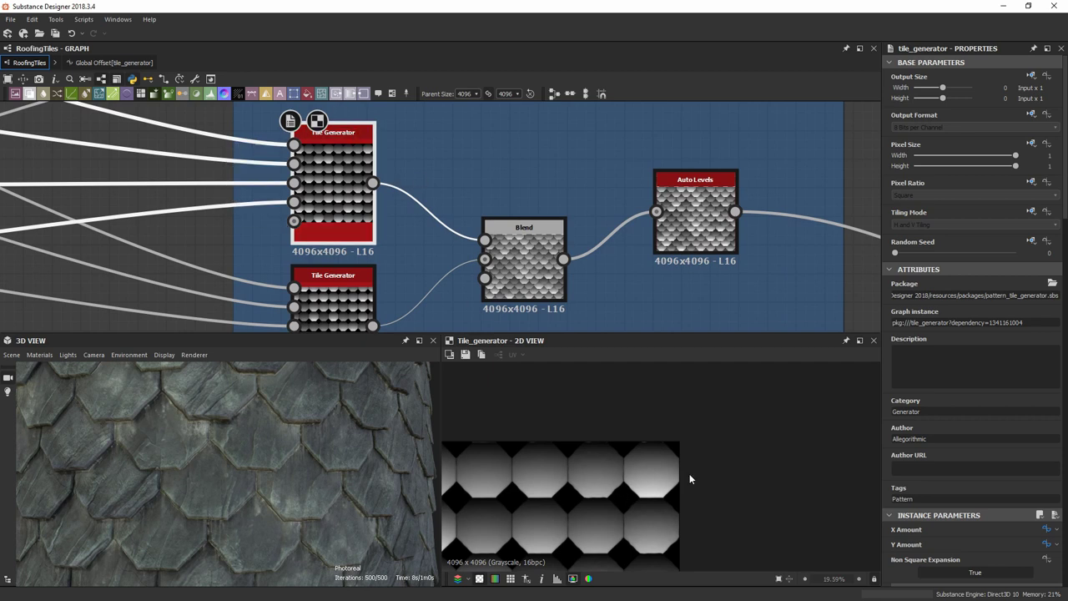
pyautogui.scroll(1, 686, 470)
pyautogui.scroll(2, 631, 414)
pyautogui.scroll(-2, 634, 501)
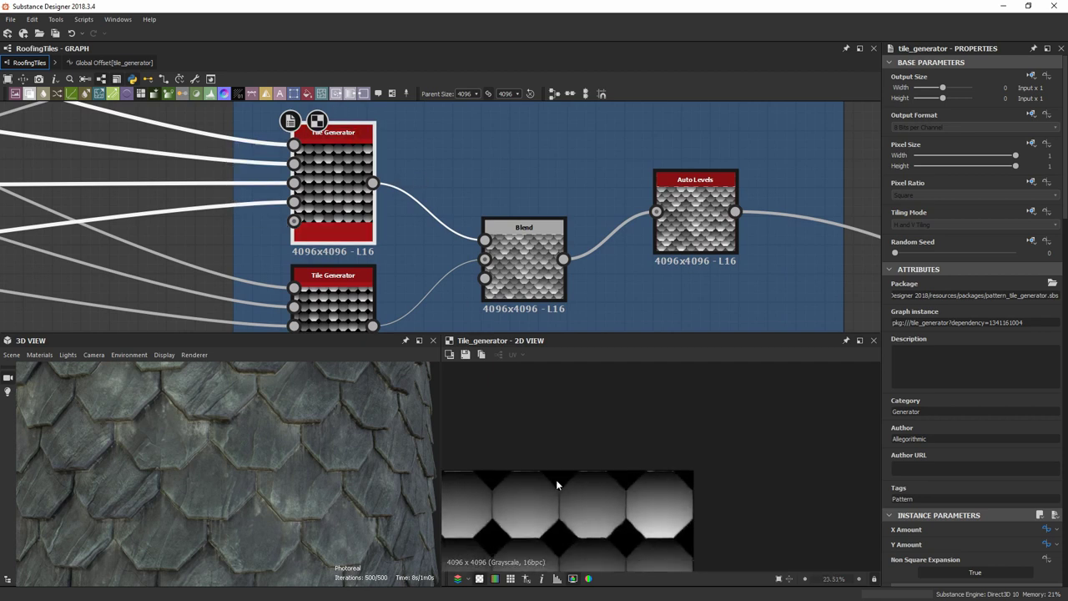
pyautogui.scroll(-2, 557, 481)
pyautogui.moveTo(555, 478); pyautogui.dragTo(959, 427, button='middle')
pyautogui.moveTo(493, 517); pyautogui.dragTo(549, 417, button='middle')
pyautogui.scroll(2, 551, 420)
pyautogui.scroll(3, 577, 518)
pyautogui.moveTo(631, 505); pyautogui.dragTo(541, 505, button='middle')
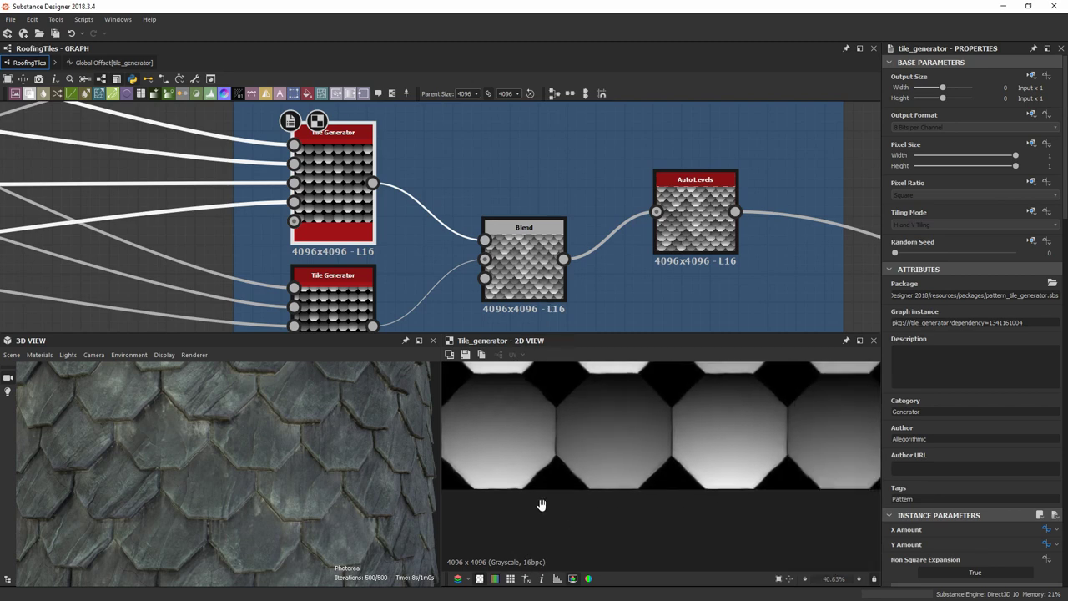
pyautogui.scroll(-10, 585, 468)
pyautogui.scroll(3, 634, 450)
pyautogui.scroll(-1, 340, 280)
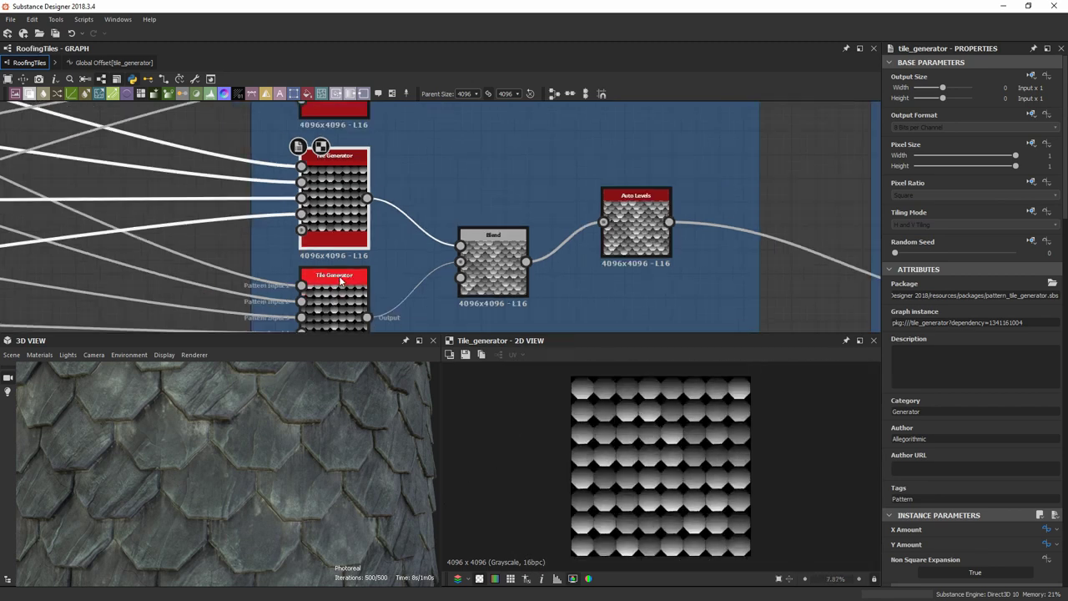
# Preview the lowest Tile Generator in the Tiling frame and examine how its pattern is offset at the texture borders.
pyautogui.scroll(-1, 339, 281)
pyautogui.moveTo(340, 281); pyautogui.dragTo(345, 158, button='middle')
pyautogui.scroll(2, 349, 171)
pyautogui.click(351, 170)
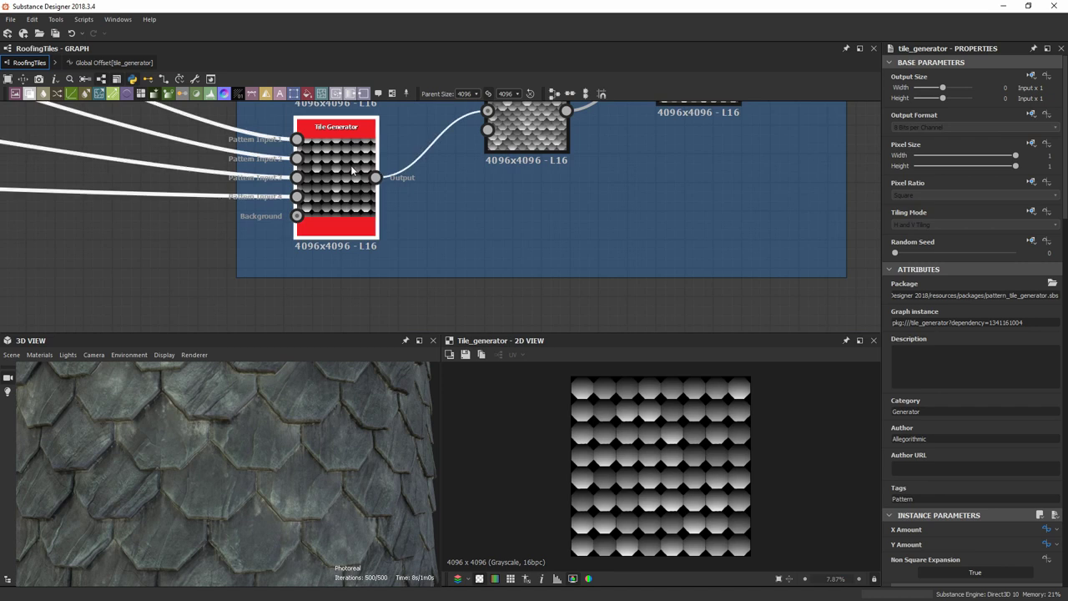
pyautogui.doubleClick(351, 170)
pyautogui.scroll(8, 736, 401)
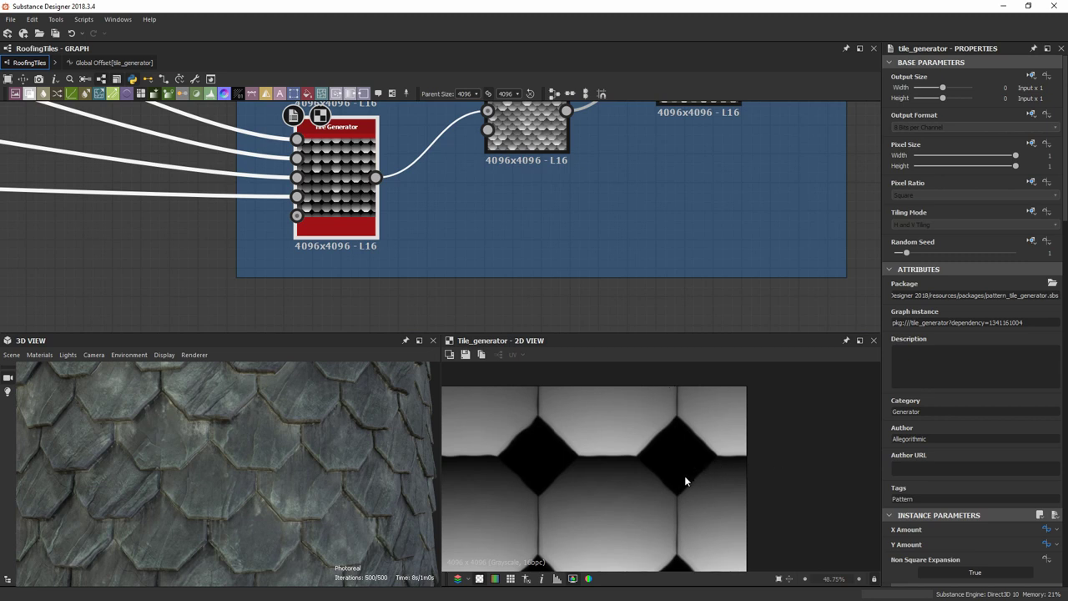
pyautogui.scroll(-8, 684, 476)
pyautogui.scroll(4, 705, 486)
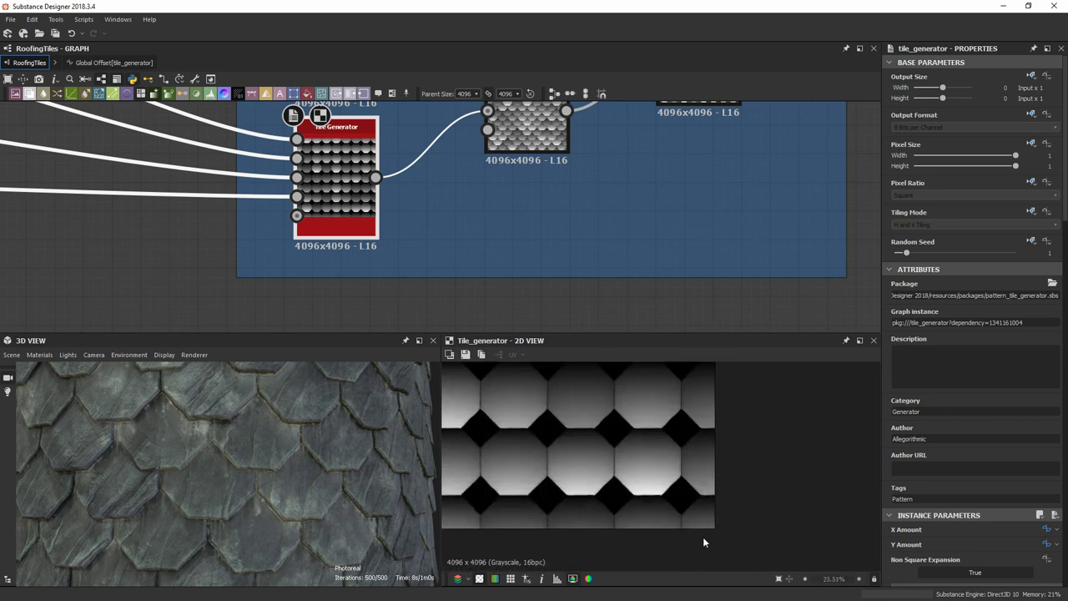
pyautogui.scroll(-5, 648, 449)
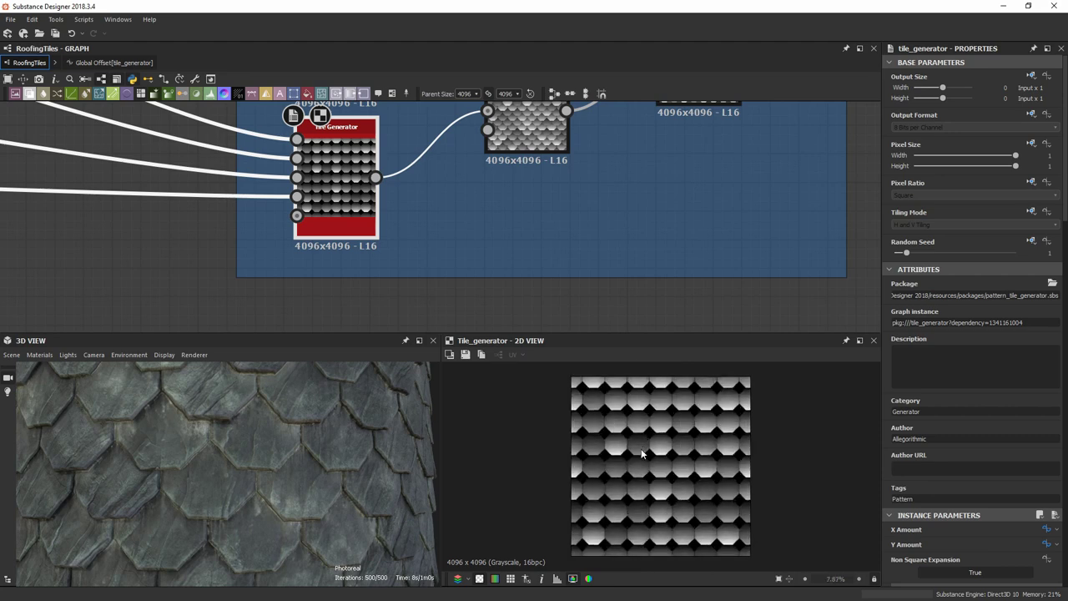
pyautogui.moveTo(361, 245); pyautogui.dragTo(364, 298, button='middle')
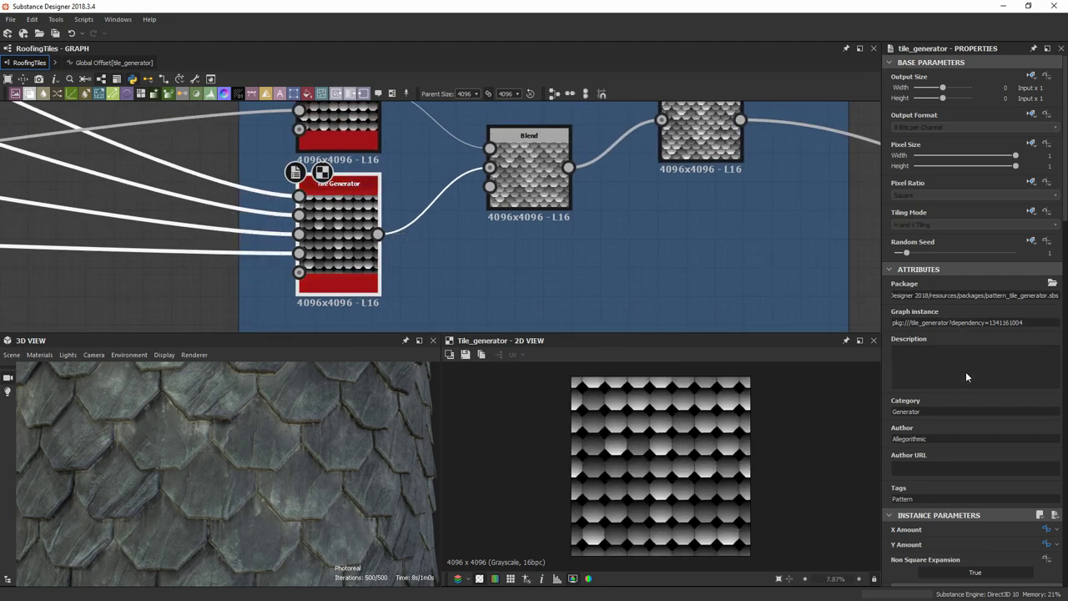
# Open the function that drives the lowest Tile Generator's Global Offset parameter.
pyautogui.scroll(-3, 963, 404)
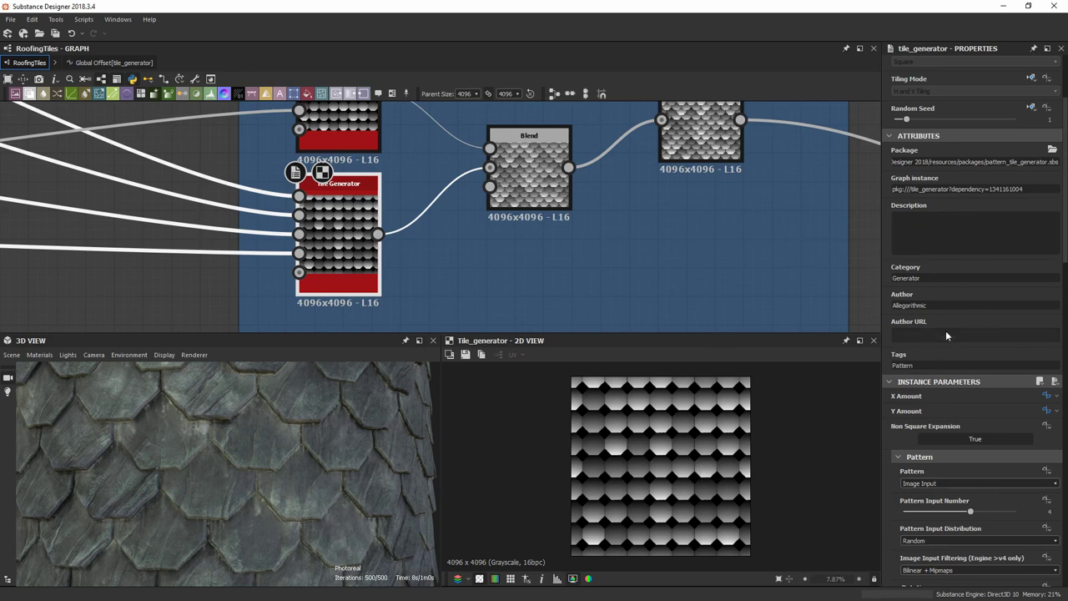
pyautogui.scroll(-12, 945, 334)
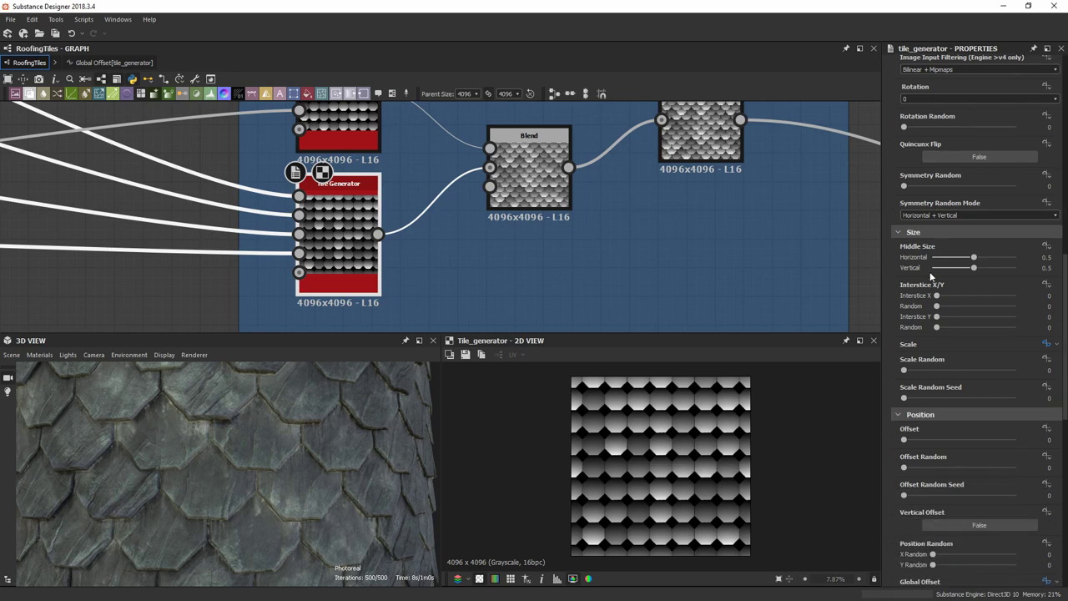
pyautogui.scroll(-3, 931, 277)
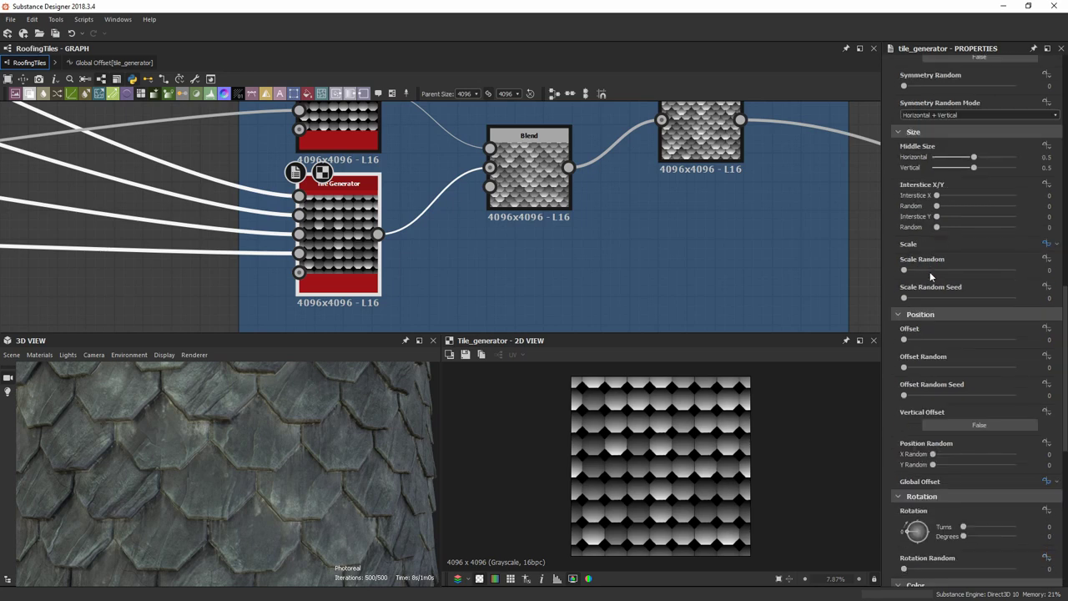
pyautogui.click(1047, 482)
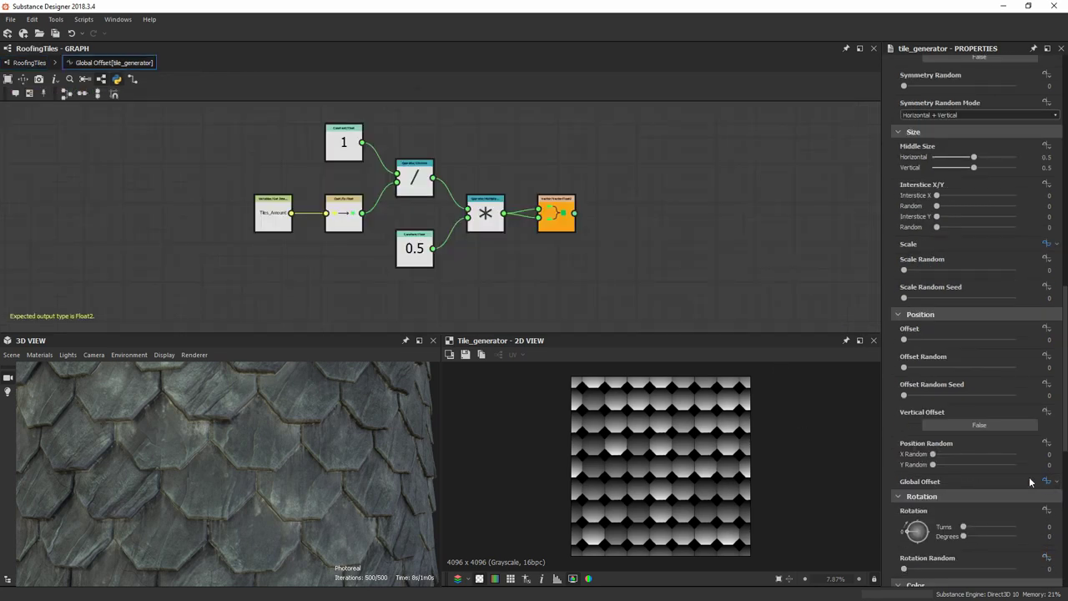
# Inspect the Tiles_Amount Get Integer node and the constant 1 that feed the Division node in the Global Offset function.
pyautogui.moveTo(280, 185); pyautogui.dragTo(233, 262, button='middle')
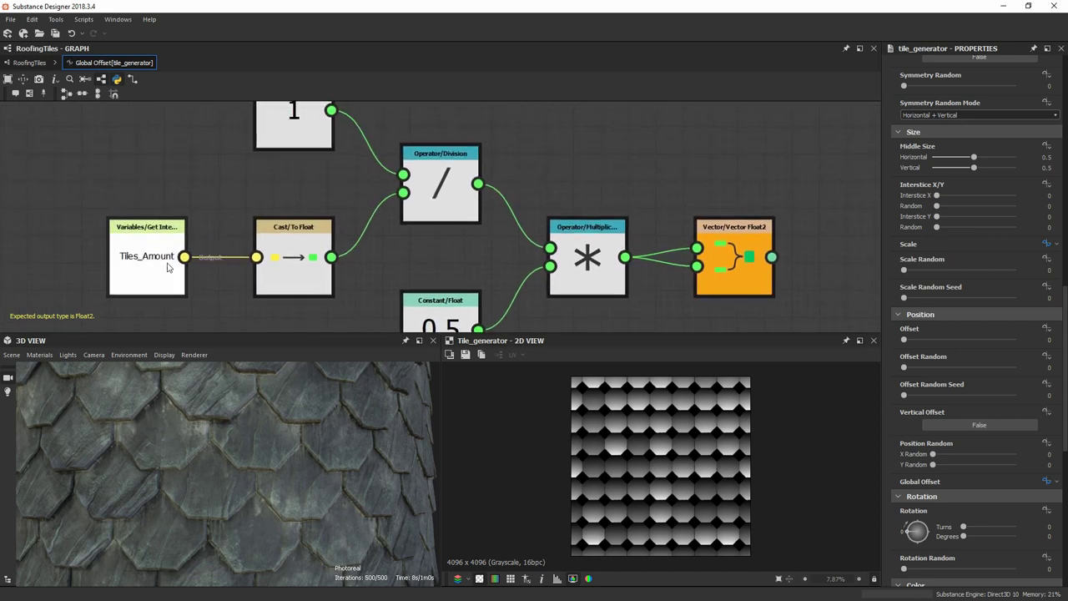
pyautogui.click(140, 248)
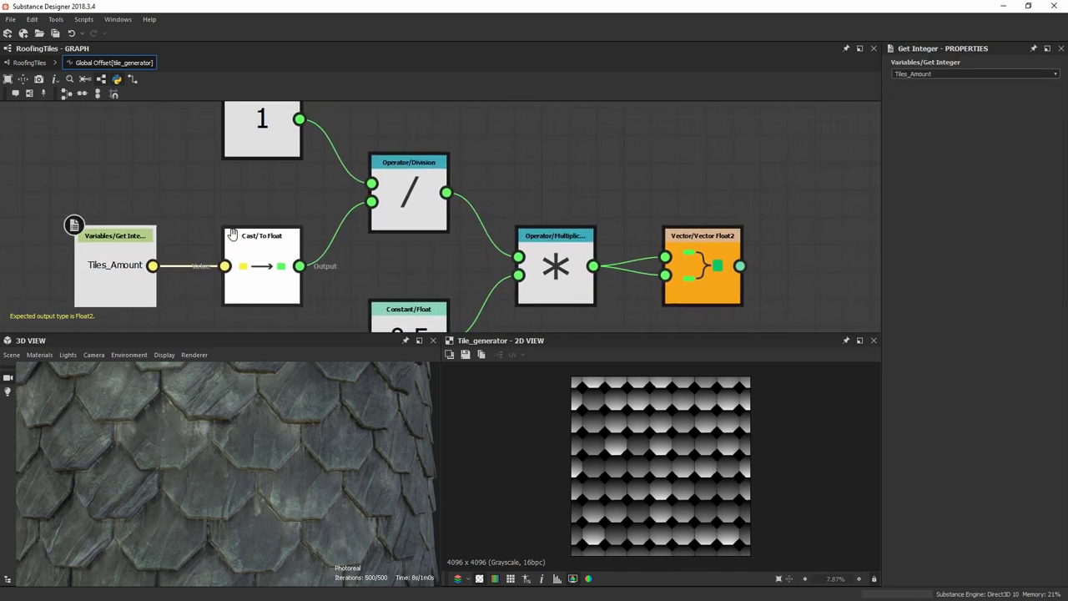
pyautogui.moveTo(298, 139); pyautogui.dragTo(228, 167, button='middle')
pyautogui.click(231, 138)
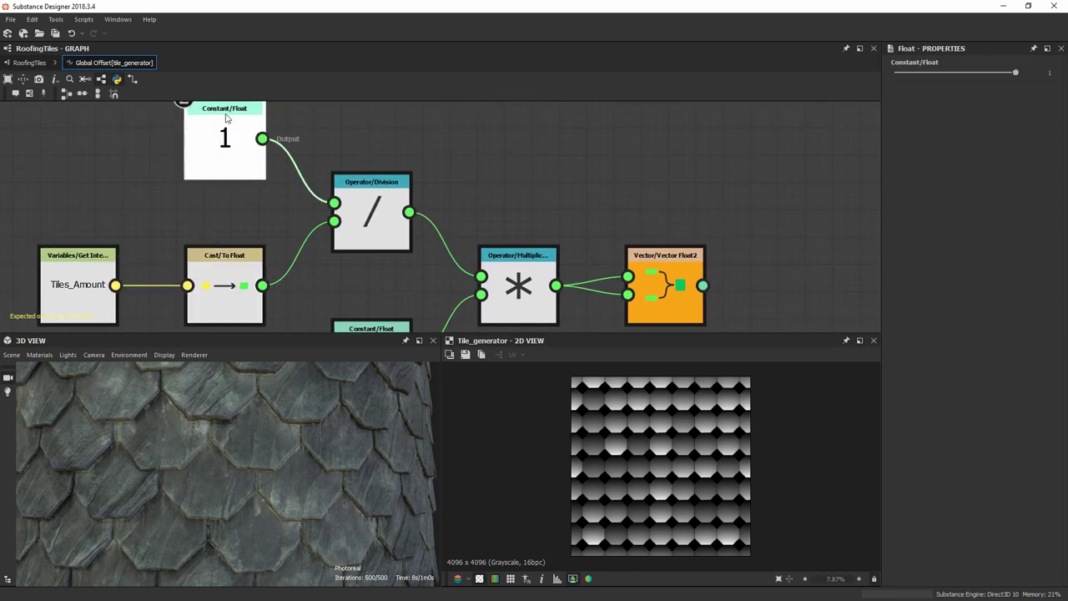
pyautogui.moveTo(365, 218); pyautogui.dragTo(376, 230)
pyautogui.moveTo(221, 132); pyautogui.dragTo(214, 134)
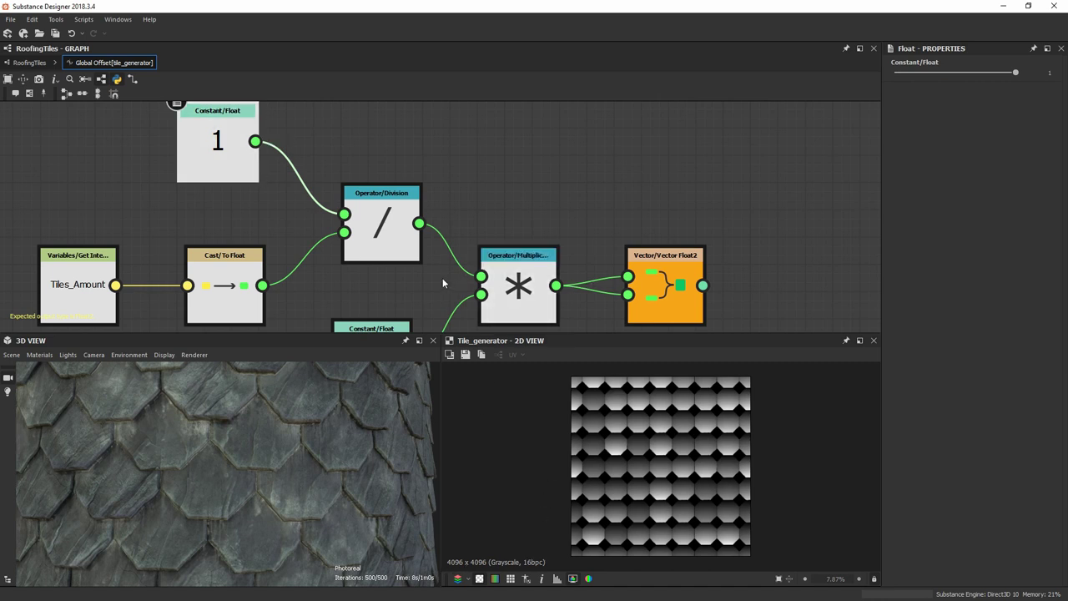
# Follow the Division result through the multiplication by 0.5 to the Vector Float2 output node.
pyautogui.moveTo(444, 284); pyautogui.dragTo(436, 279, button='middle')
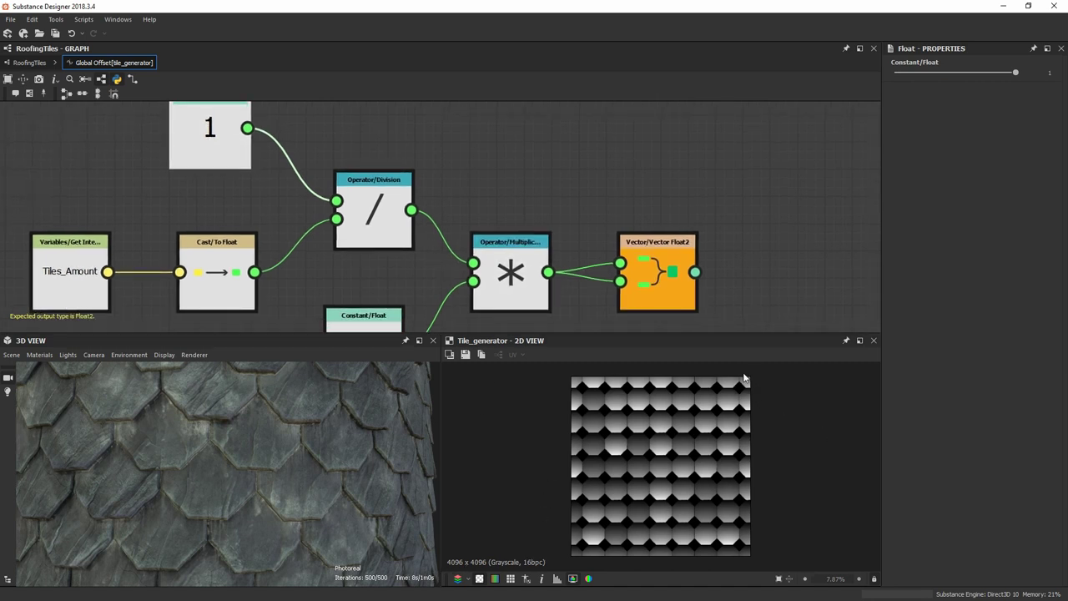
pyautogui.moveTo(364, 215); pyautogui.dragTo(397, 209, button='middle')
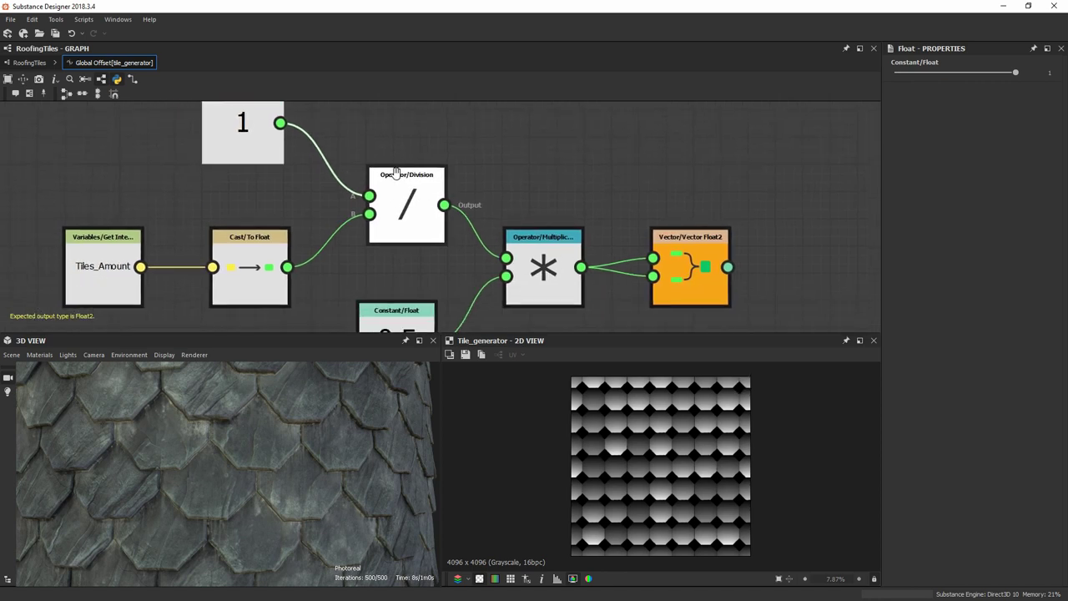
pyautogui.moveTo(406, 271); pyautogui.dragTo(395, 245, button='middle')
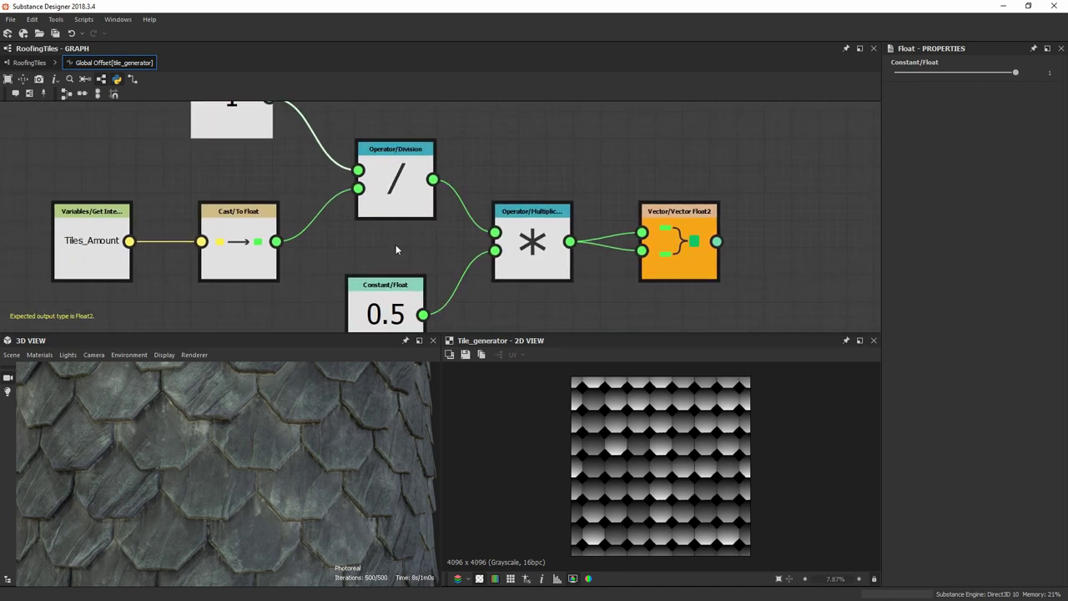
pyautogui.scroll(-1, 395, 245)
pyautogui.moveTo(223, 217); pyautogui.dragTo(209, 222, button='middle')
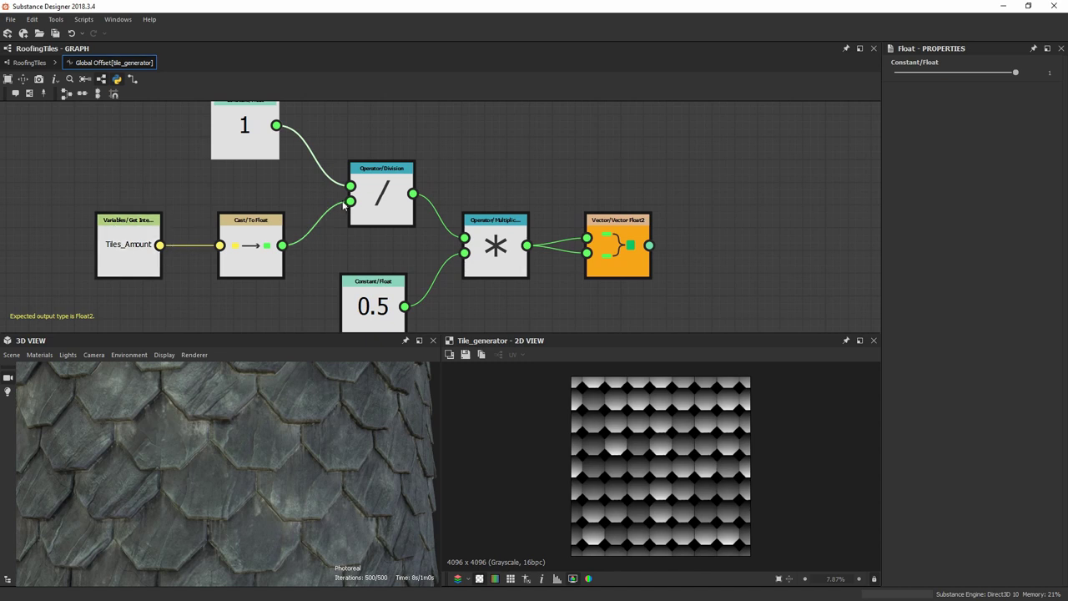
pyautogui.click(500, 250)
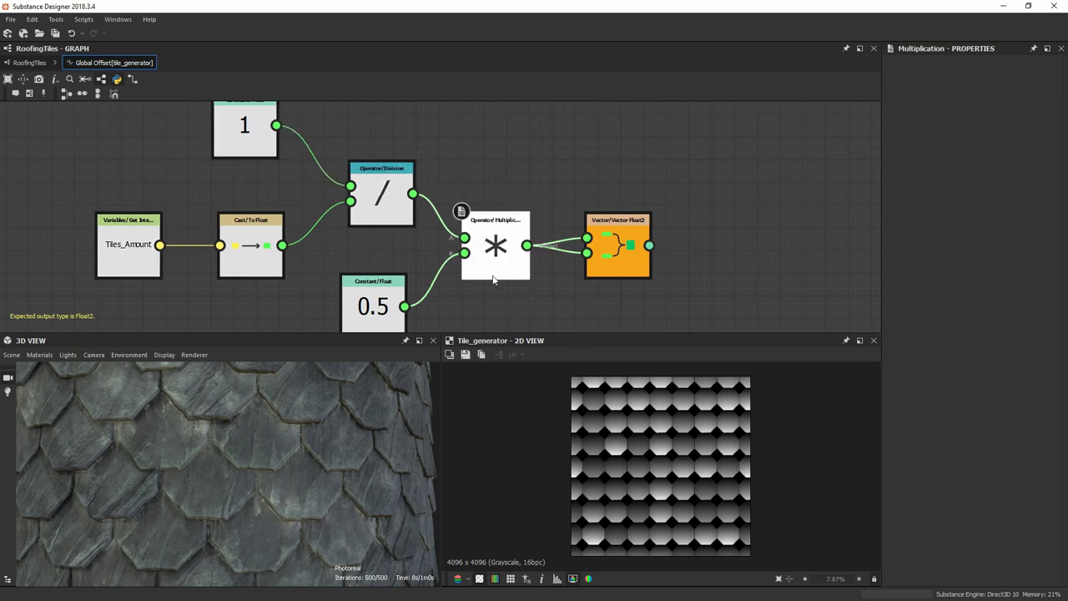
pyautogui.moveTo(480, 265); pyautogui.dragTo(360, 230, button='middle')
pyautogui.click(515, 215)
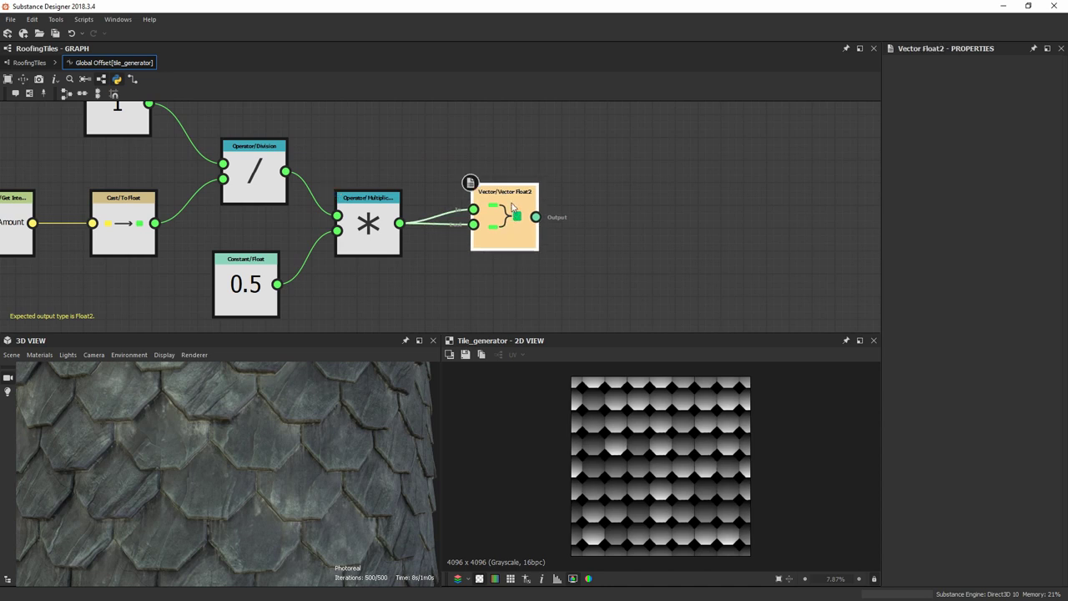
# Inspect the two links from the Multiplication node into Vector Float2 and examine the matching tile offset at the preview's border.
pyautogui.scroll(2, 513, 207)
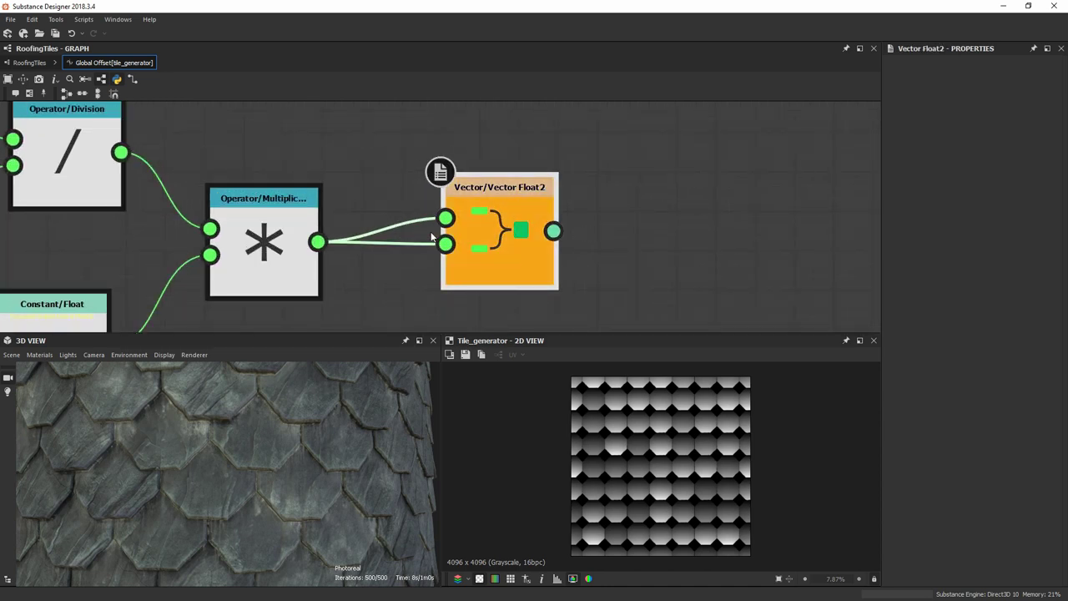
pyautogui.click(397, 225)
pyautogui.click(400, 244)
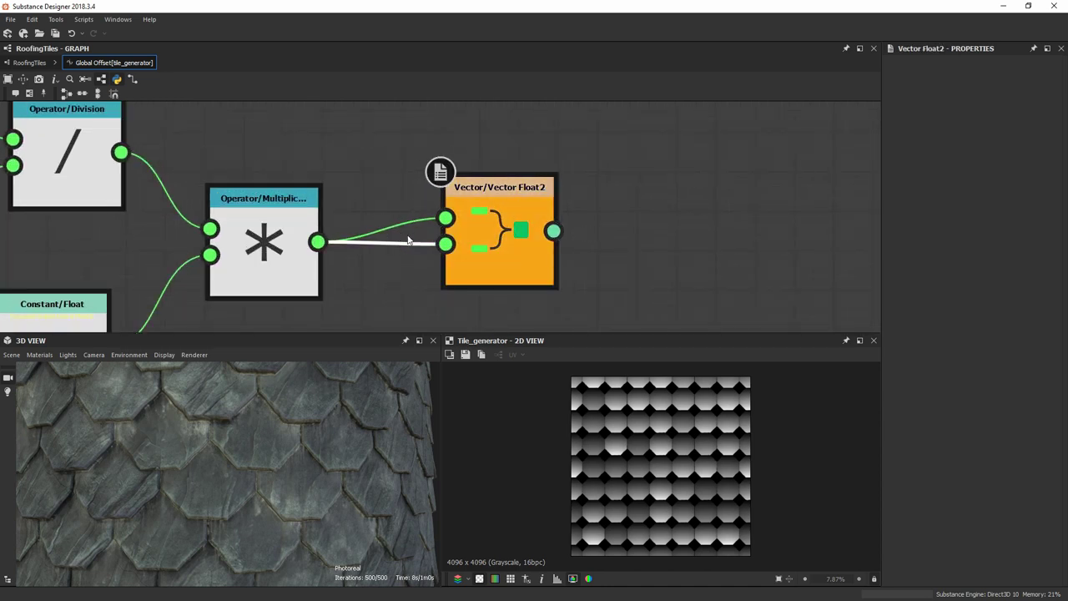
pyautogui.scroll(5, 608, 419)
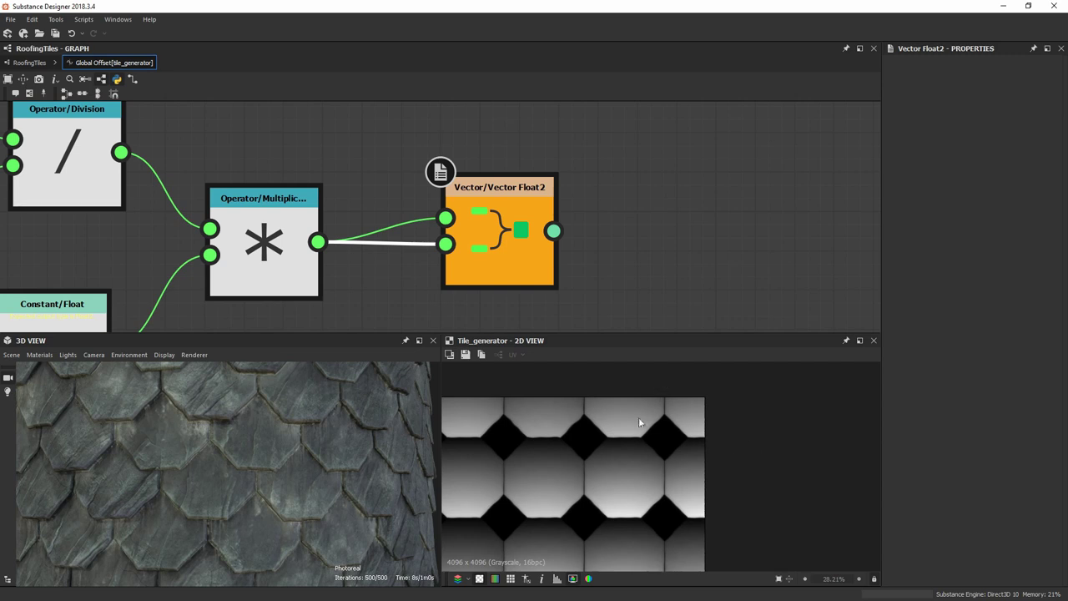
pyautogui.scroll(1, 650, 418)
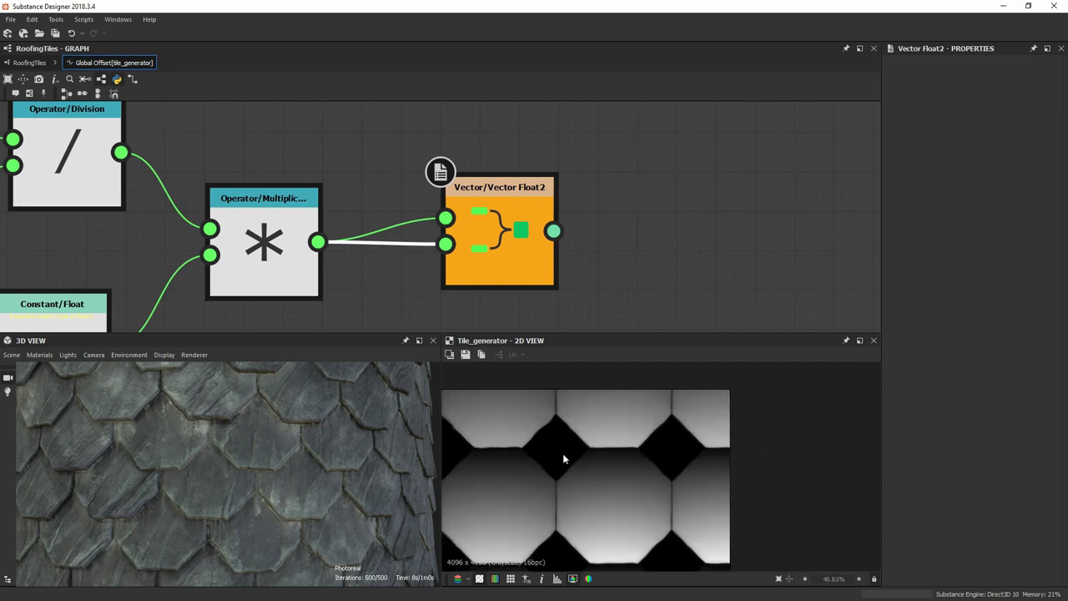
# Return to the RoofingTiles graph and preview the upper Auto Levels node in the Tiling frame.
pyautogui.click(16, 64)
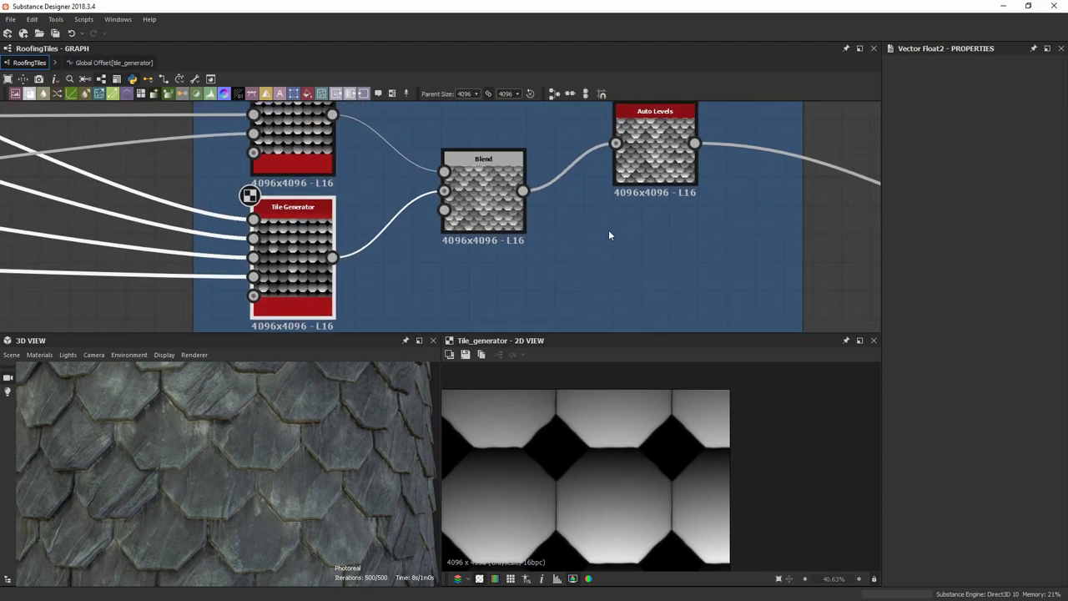
pyautogui.scroll(-5, 529, 187)
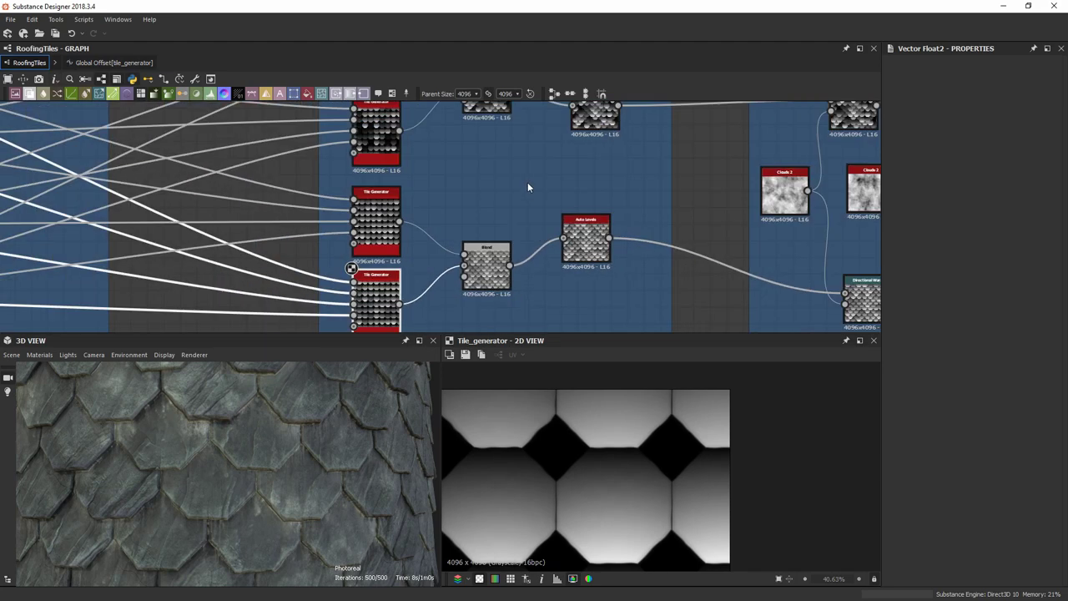
pyautogui.scroll(5, 505, 260)
pyautogui.moveTo(346, 196); pyautogui.dragTo(305, 226, button='middle')
pyautogui.scroll(-3, 322, 218)
pyautogui.moveTo(332, 272); pyautogui.dragTo(341, 249, button='middle')
pyautogui.doubleClick(503, 171)
pyautogui.scroll(-5, 641, 447)
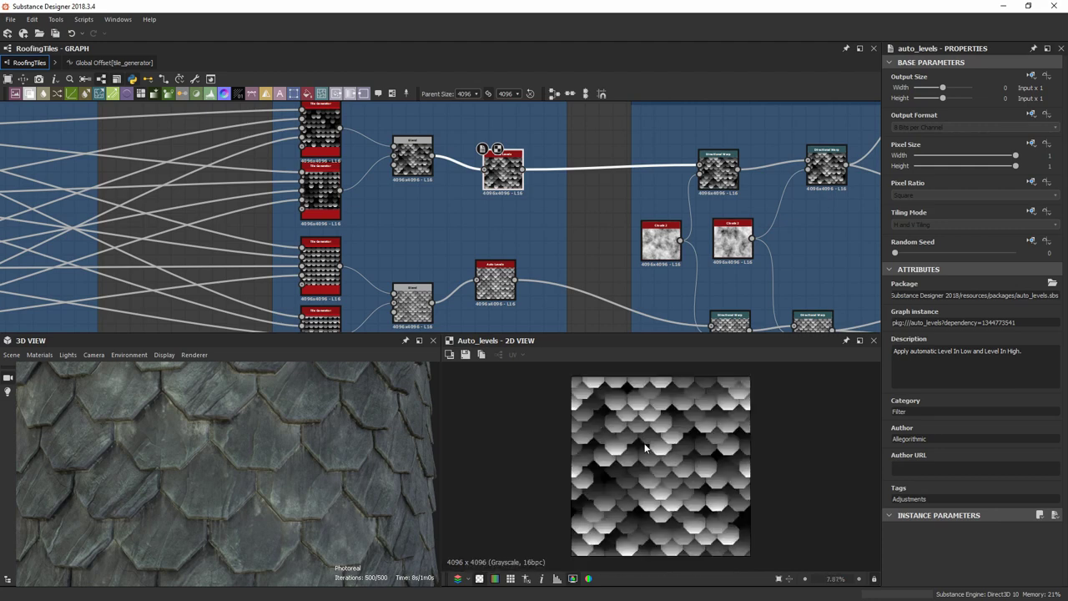
# Inspect the Luminance Random setting of the topmost Tile Generator in the Tiling frame.
pyautogui.click(319, 132)
pyautogui.scroll(-8, 977, 310)
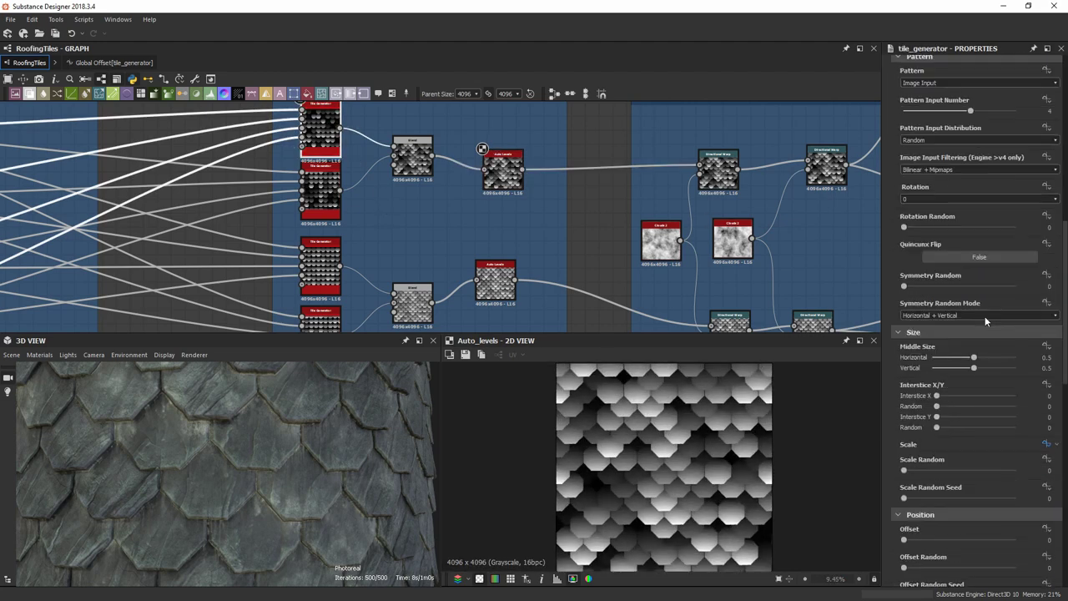
pyautogui.scroll(-14, 996, 279)
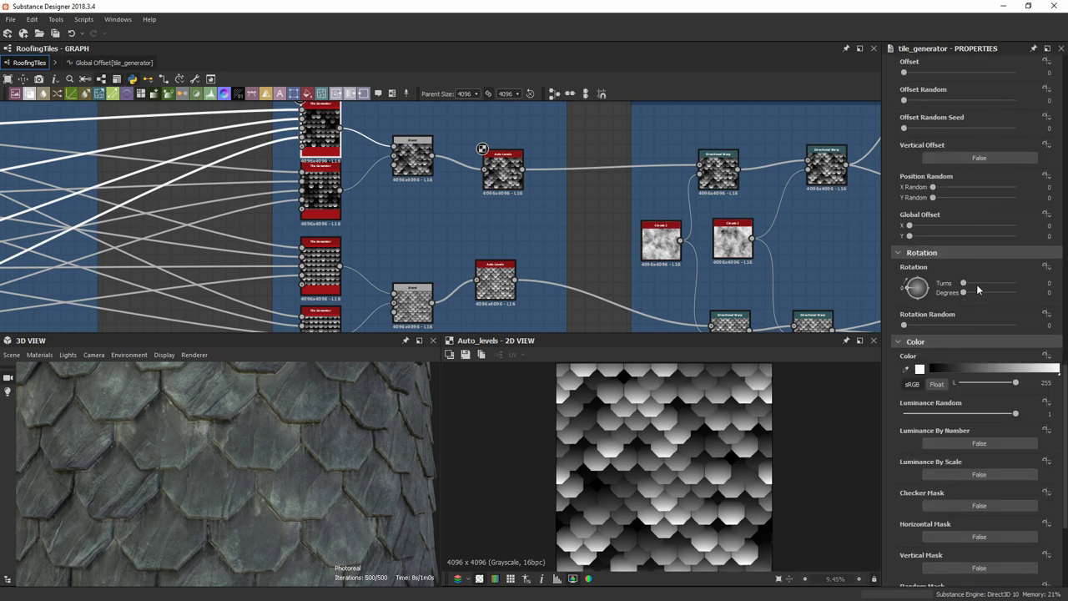
pyautogui.scroll(-5, 977, 284)
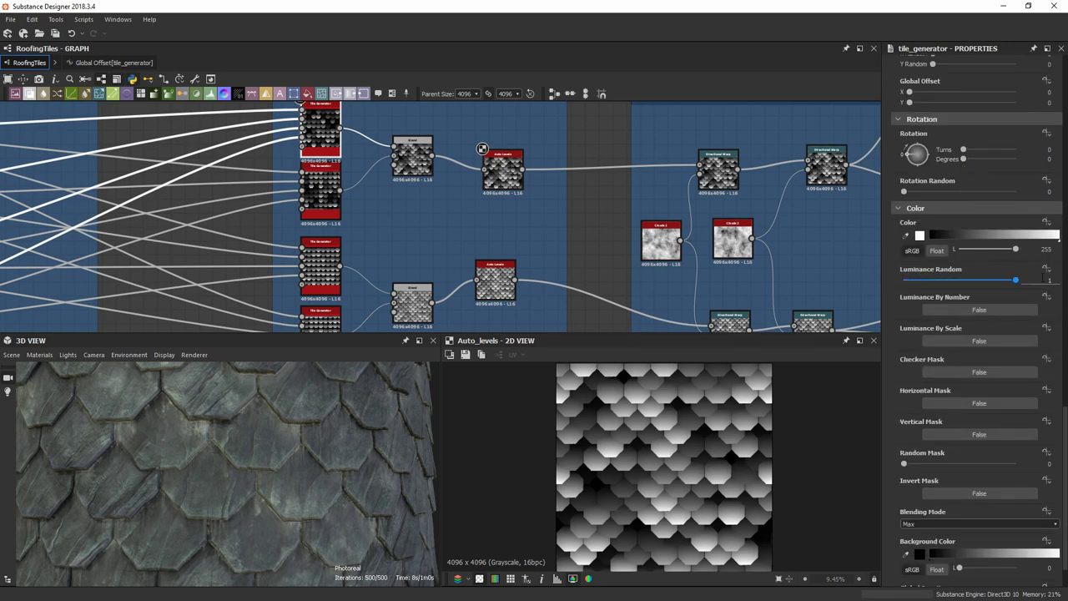
# Preview the third Tile Generator from the top and inspect its Luminance Random setting.
pyautogui.moveTo(412, 284); pyautogui.dragTo(429, 158, button='middle')
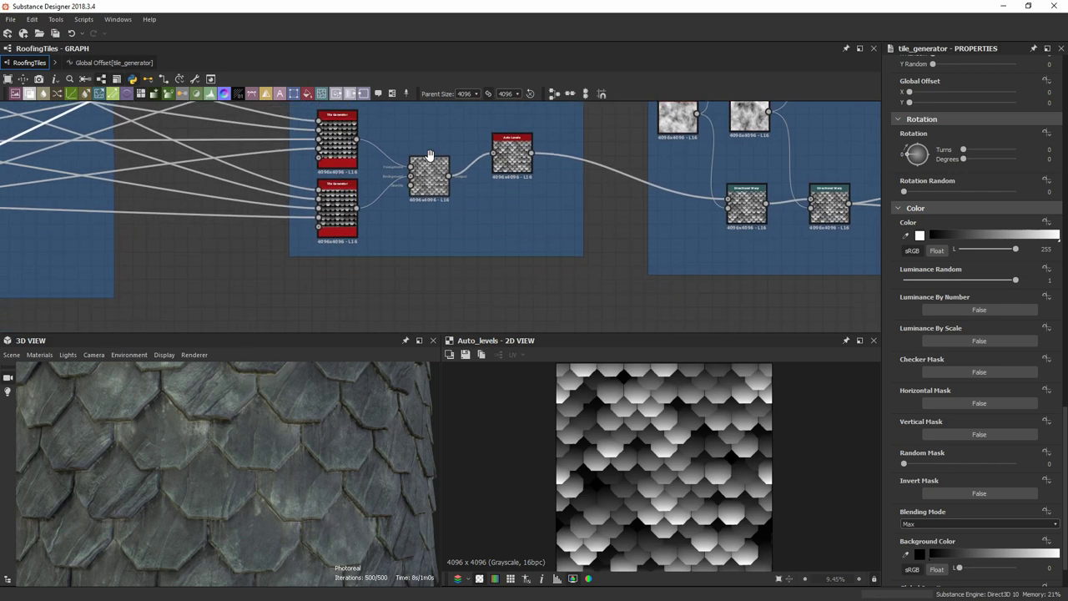
pyautogui.scroll(1, 366, 154)
pyautogui.moveTo(335, 139); pyautogui.dragTo(327, 143, button='middle')
pyautogui.click(330, 144)
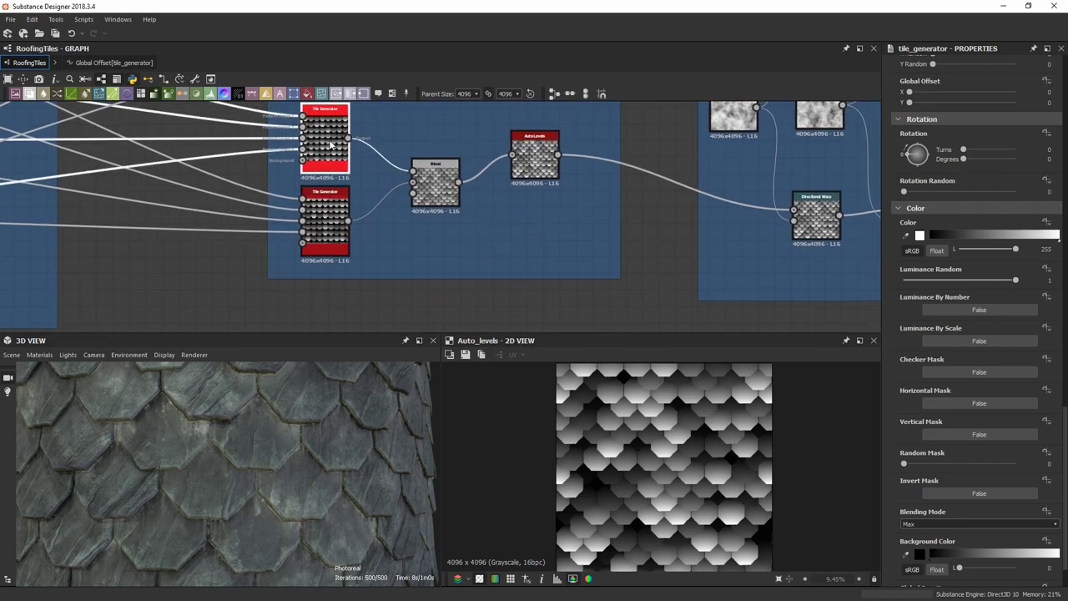
pyautogui.doubleClick(330, 144)
pyautogui.scroll(-10, 976, 354)
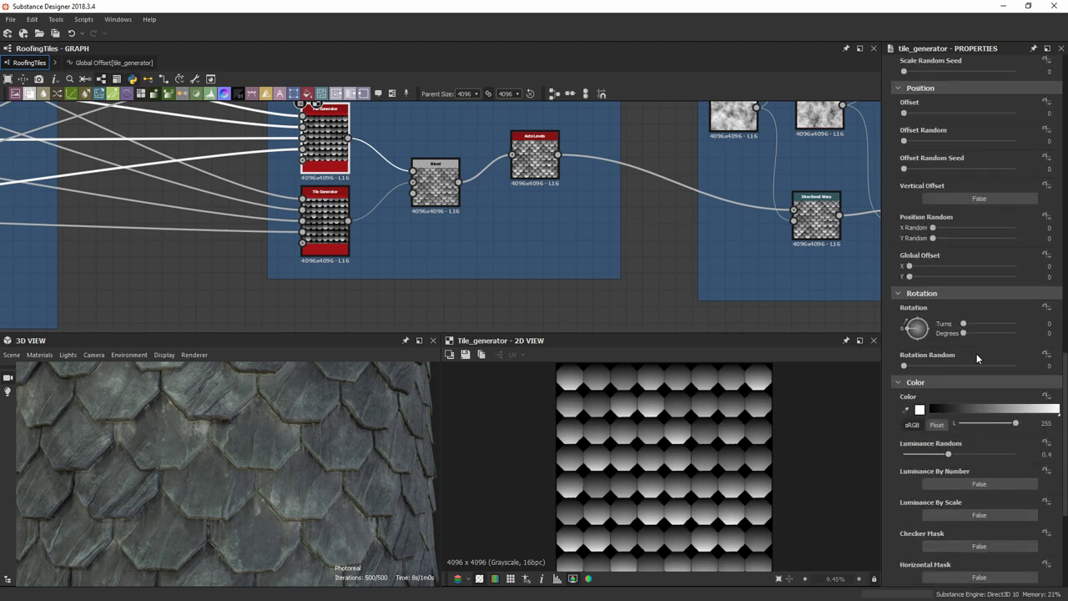
pyautogui.scroll(-5, 976, 353)
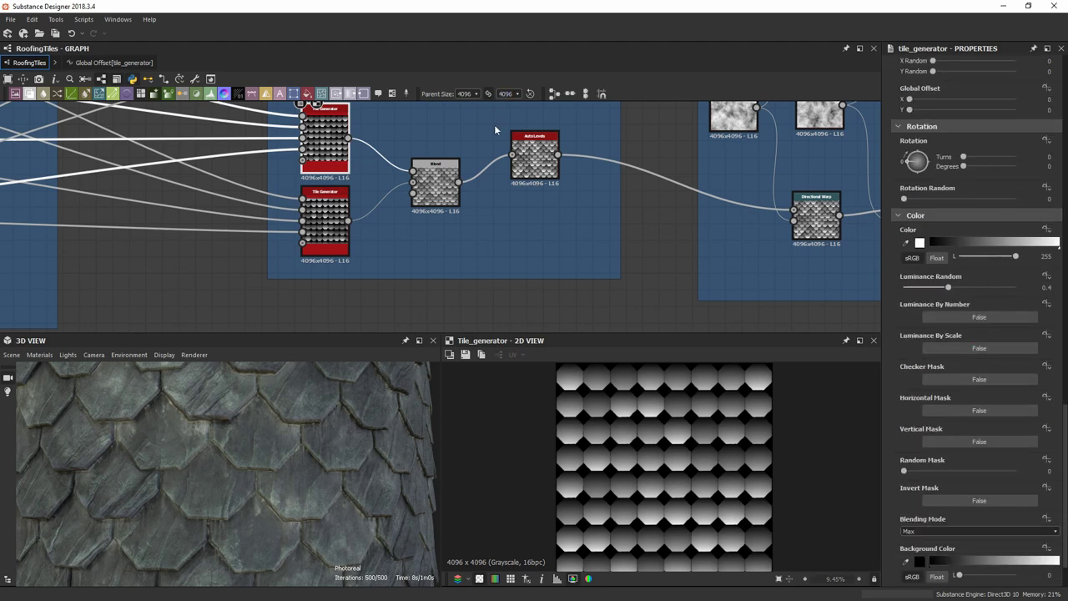
# Preview the upper Auto Levels node again and examine the brightness variation between its tiles.
pyautogui.moveTo(496, 177); pyautogui.dragTo(495, 195, button='middle')
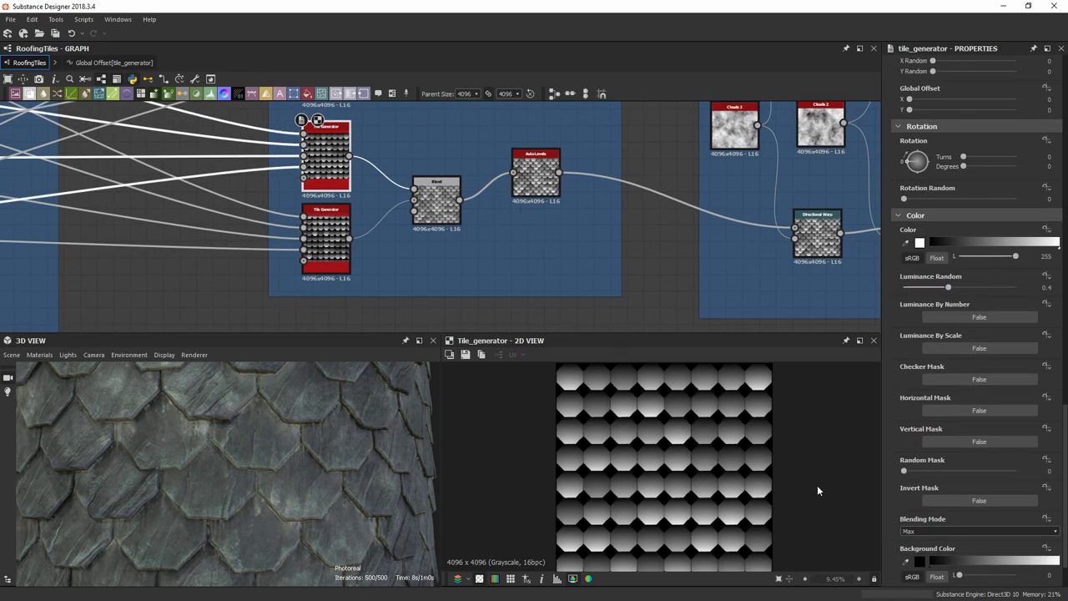
pyautogui.scroll(-1, 818, 491)
pyautogui.moveTo(603, 269); pyautogui.dragTo(542, 296, button='middle')
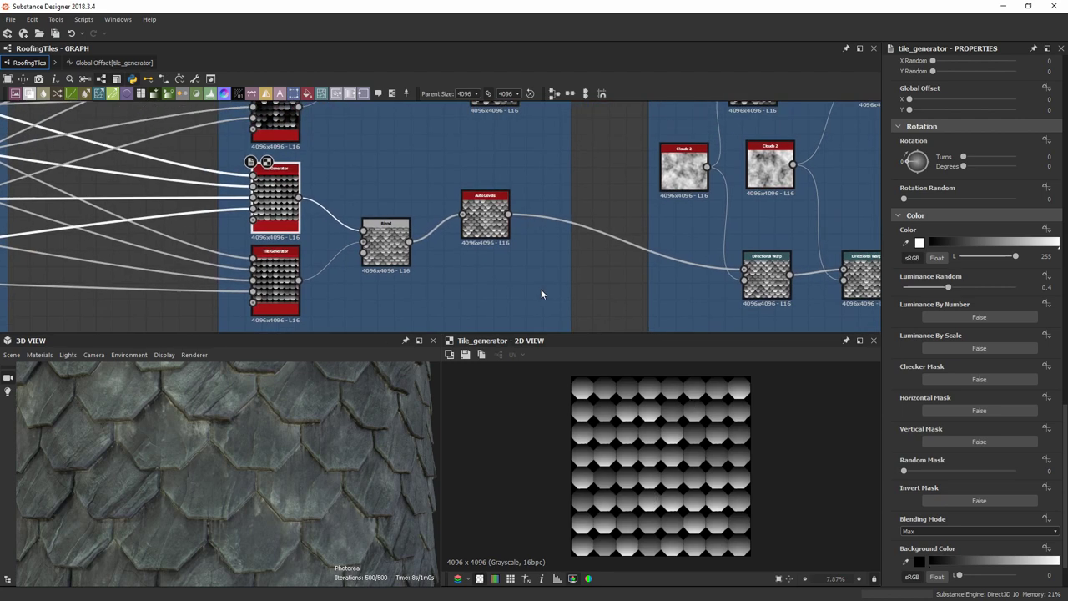
pyautogui.moveTo(531, 205); pyautogui.dragTo(495, 282, button='middle')
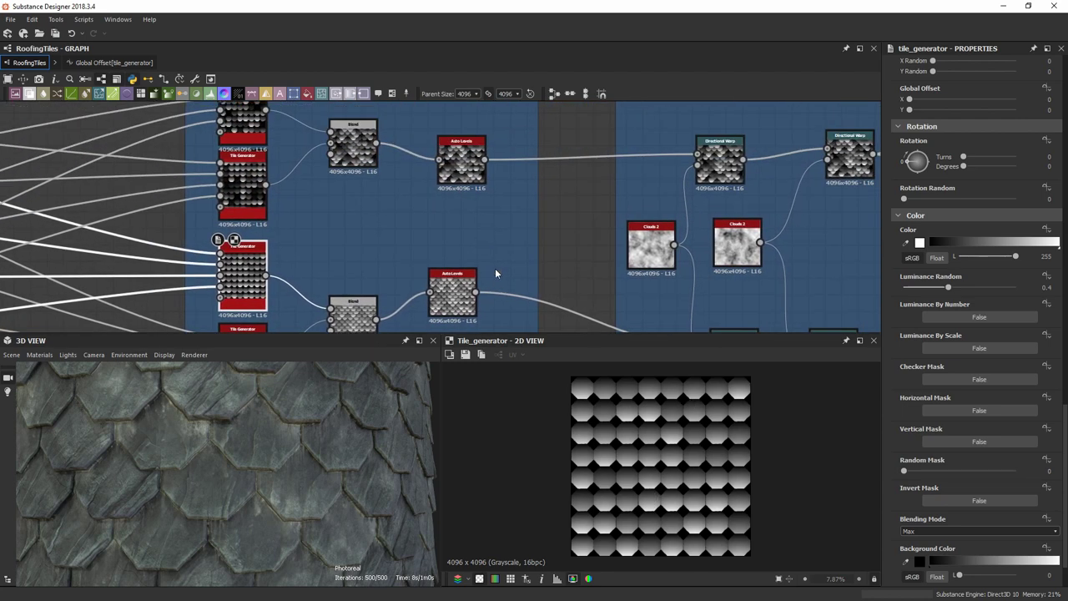
pyautogui.scroll(-1, 467, 166)
pyautogui.scroll(1, 468, 167)
pyautogui.click(464, 164)
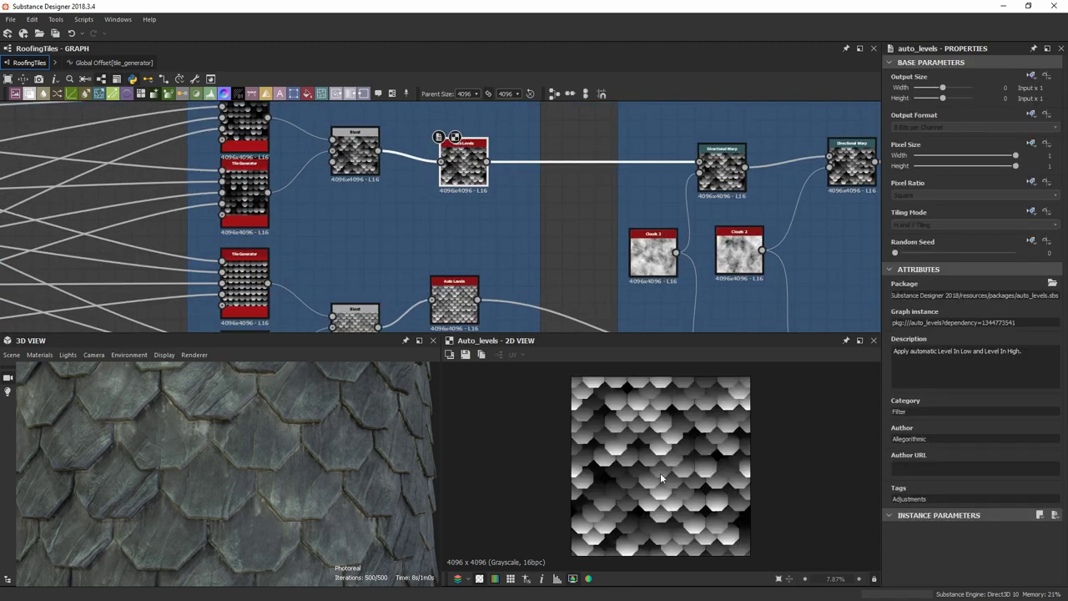
pyautogui.scroll(1, 664, 472)
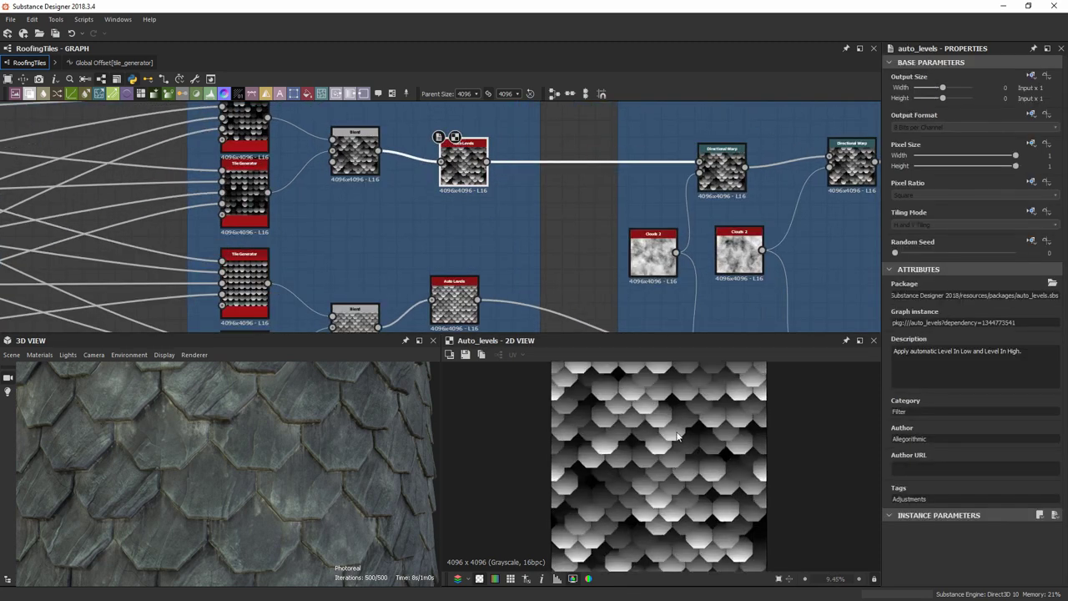
# Preview the lower Auto Levels node and compare its tile pattern with the upper branch.
pyautogui.moveTo(522, 260); pyautogui.dragTo(495, 216, button='middle')
pyautogui.click(425, 254)
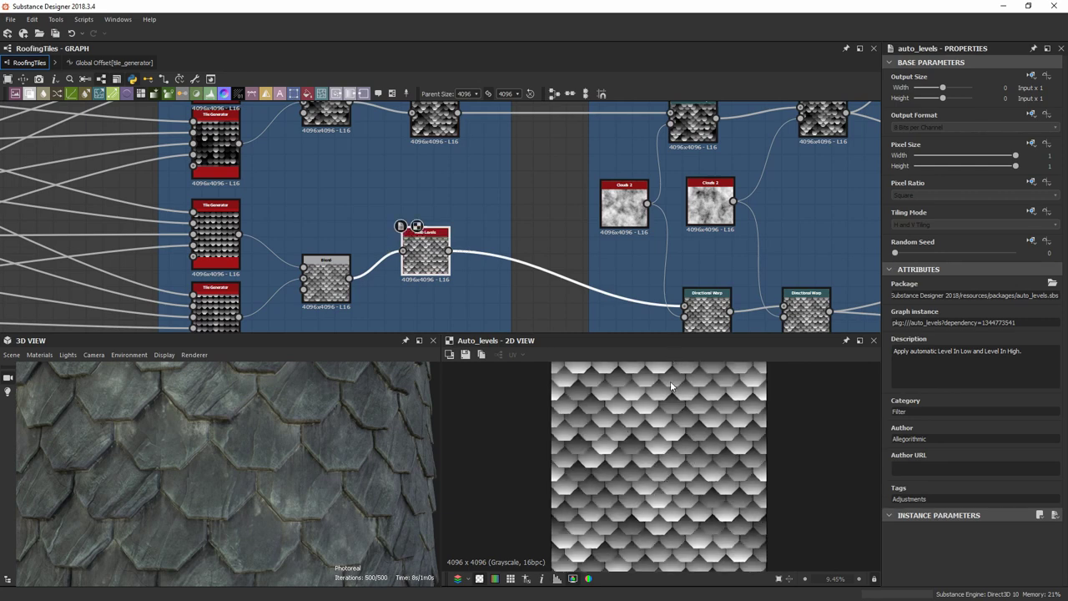
pyautogui.moveTo(473, 199); pyautogui.dragTo(462, 207, button='middle')
pyautogui.moveTo(437, 136); pyautogui.dragTo(405, 166, button='middle')
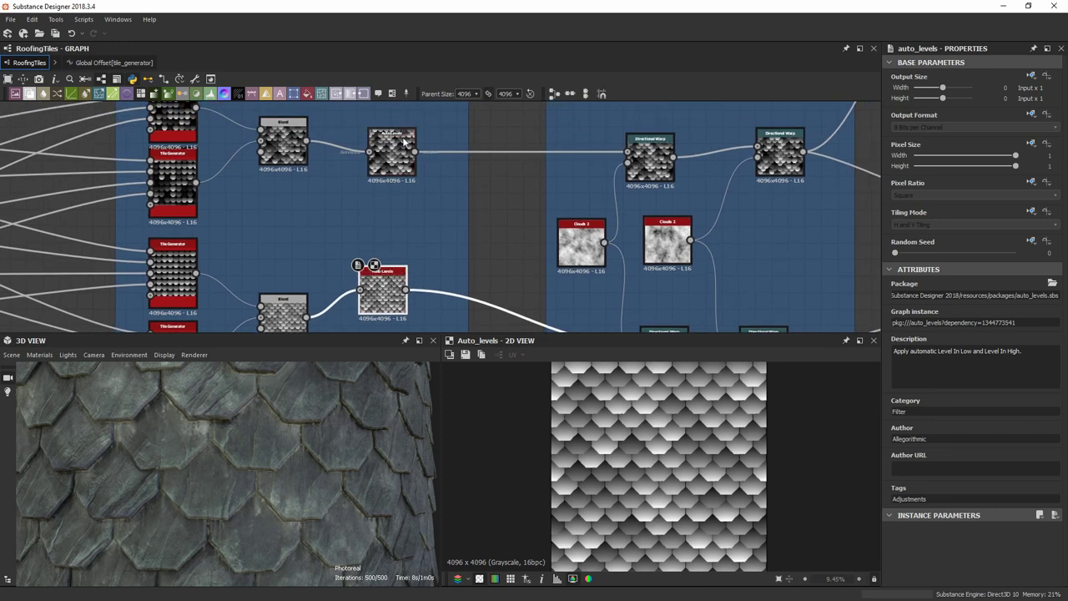
# Move the two Auto Levels nodes in the Tiling frame closer together and line them up in one column.
pyautogui.scroll(-10, 417, 220)
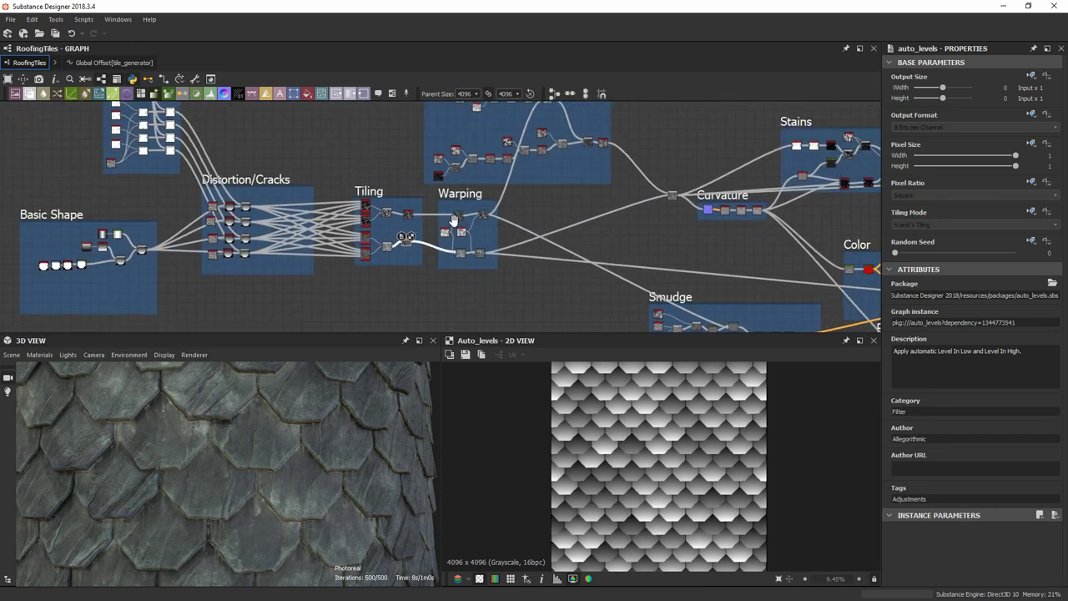
pyautogui.moveTo(453, 220); pyautogui.dragTo(441, 226, button='middle')
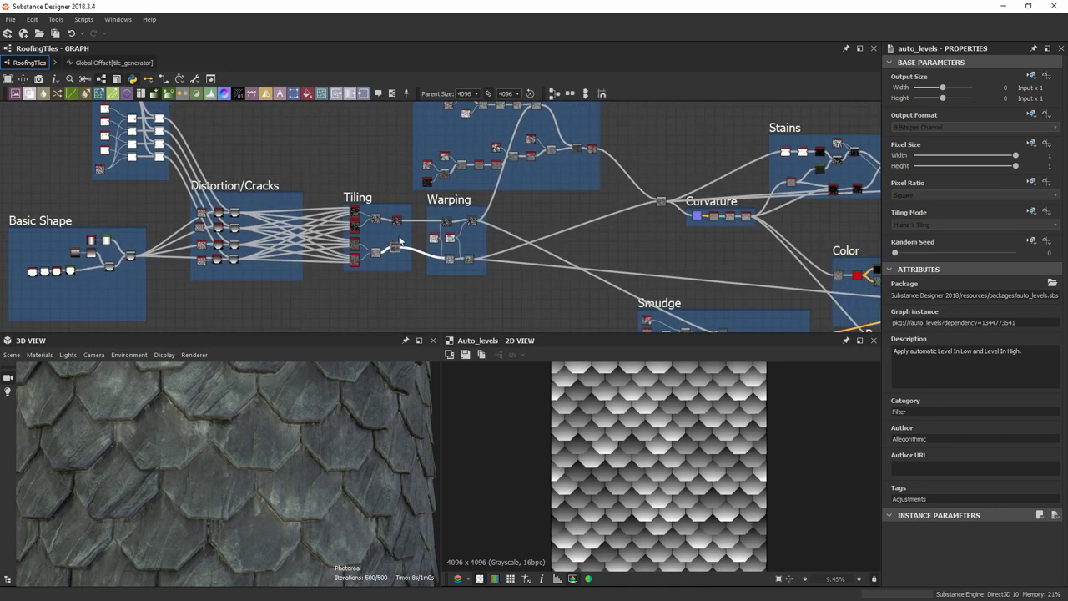
pyautogui.scroll(6, 424, 215)
pyautogui.moveTo(409, 187); pyautogui.dragTo(409, 170, button='middle')
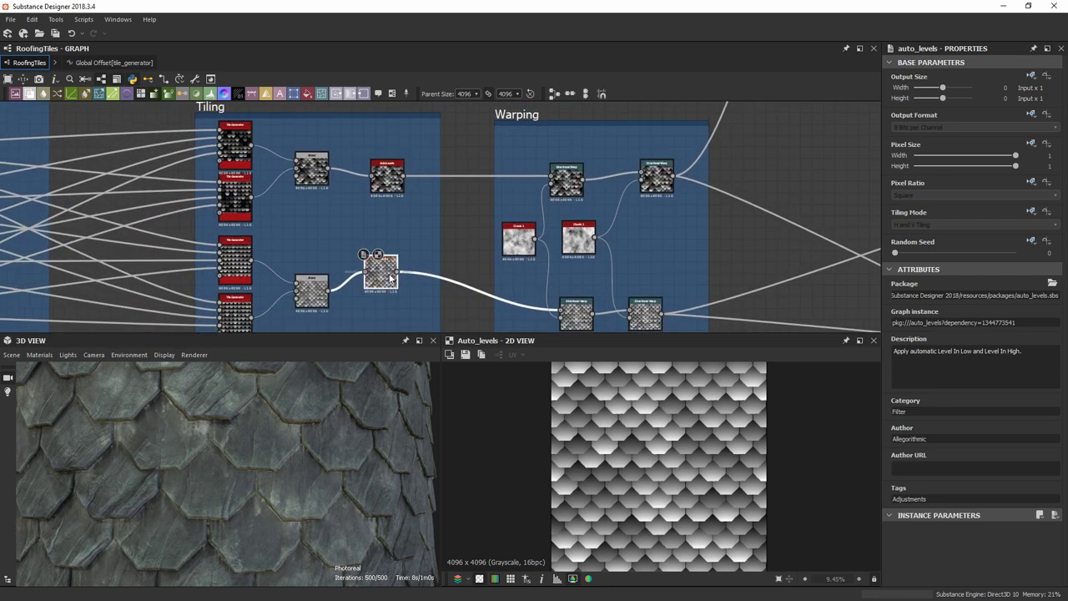
pyautogui.moveTo(381, 274); pyautogui.dragTo(397, 259)
pyautogui.moveTo(376, 184); pyautogui.dragTo(394, 200)
# Examine the tile edges up close and shift the upper branch's second Directional Warp node slightly down in the Warping frame.
pyautogui.scroll(8, 659, 418)
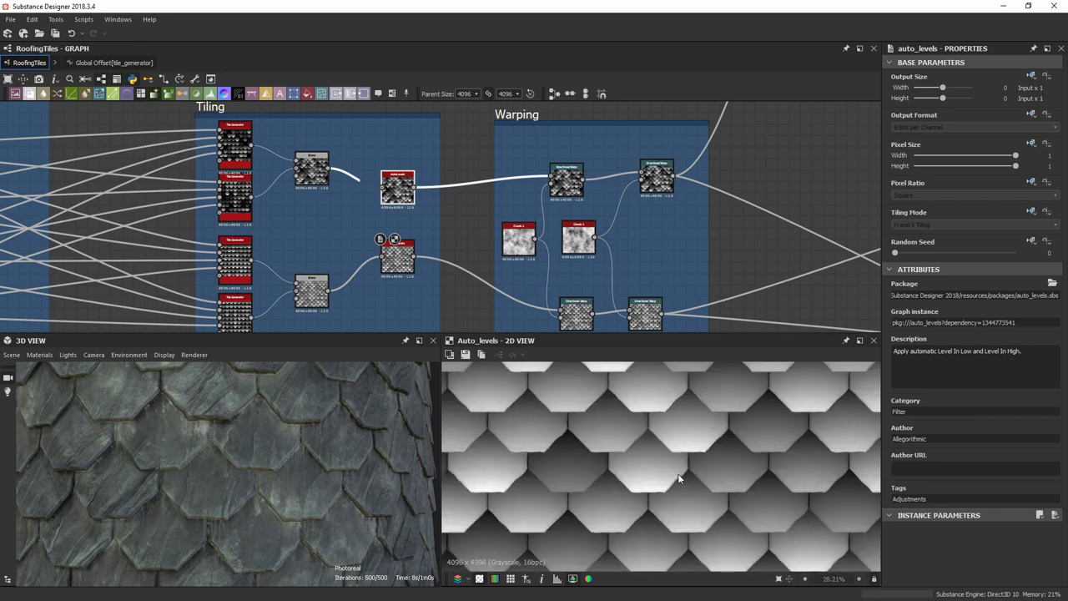
pyautogui.moveTo(620, 221); pyautogui.dragTo(506, 216, button='middle')
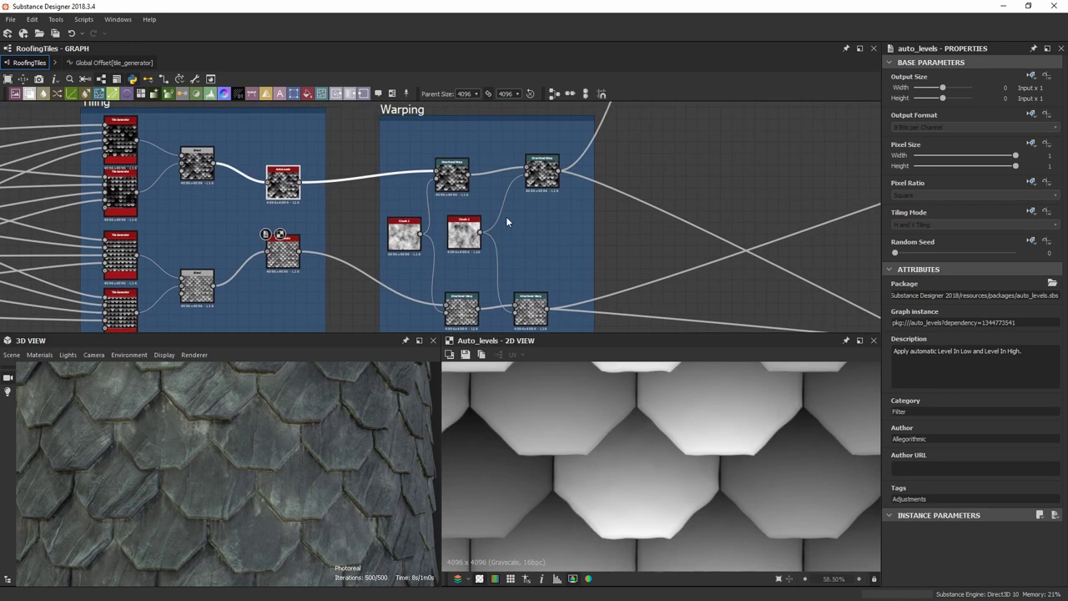
pyautogui.moveTo(462, 138); pyautogui.dragTo(430, 125, button='middle')
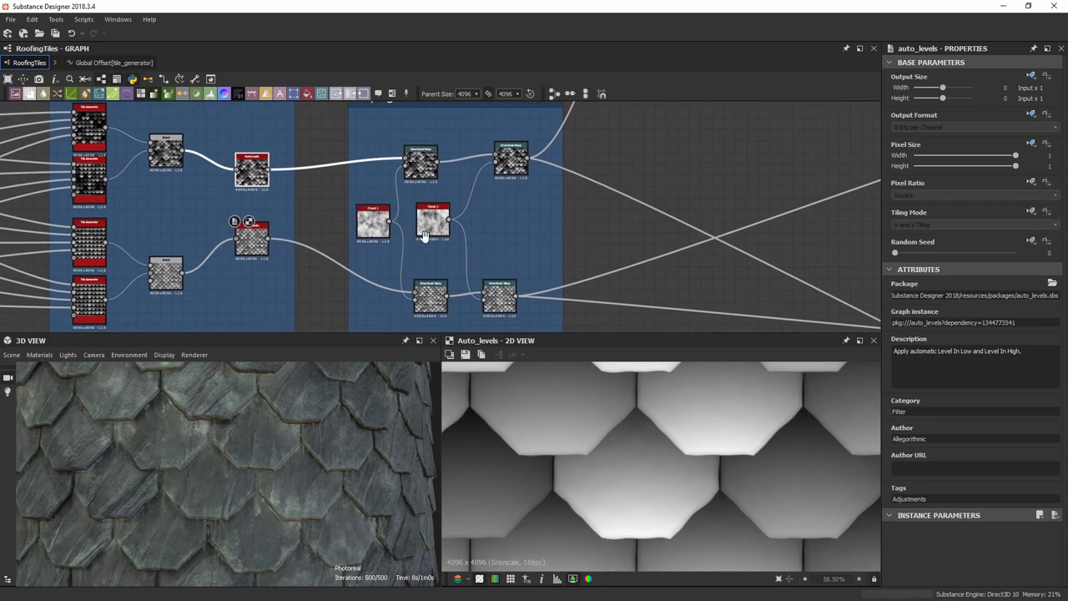
pyautogui.click(509, 157)
pyautogui.moveTo(509, 157); pyautogui.dragTo(505, 170)
pyautogui.scroll(2, 501, 175)
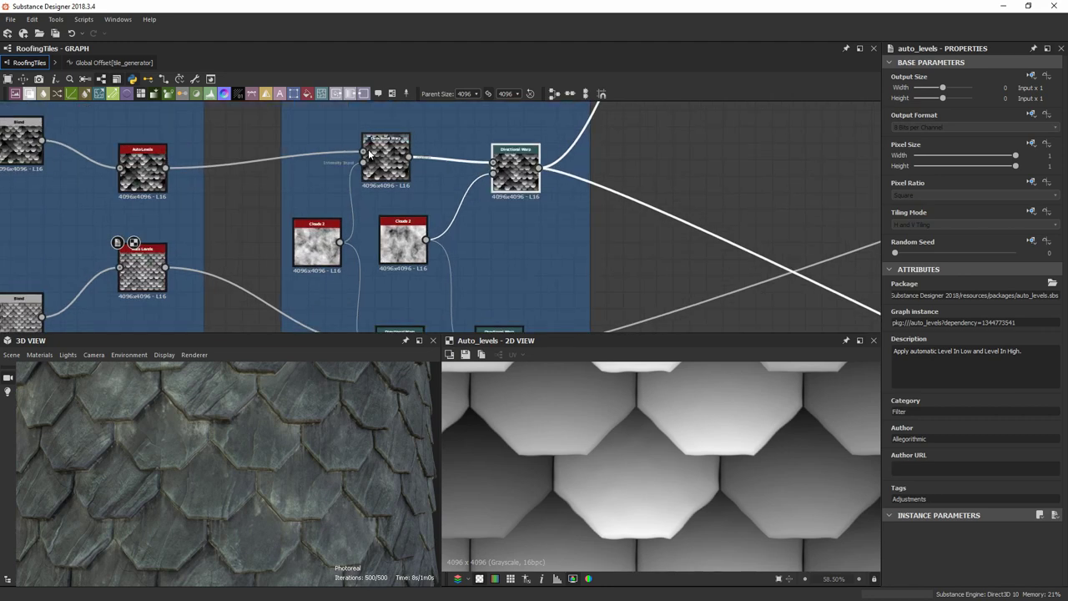
# Trace the Clouds 2 inputs to the lower Directional Warp pair and preview the first node of that pair.
pyautogui.moveTo(444, 237); pyautogui.dragTo(433, 198, button='middle')
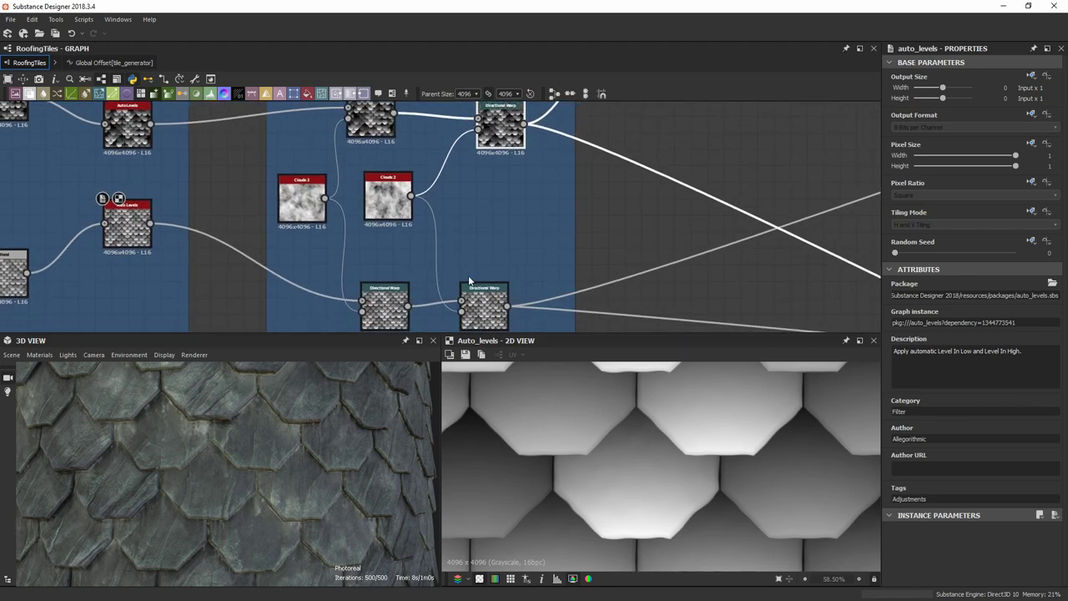
pyautogui.moveTo(467, 284); pyautogui.dragTo(466, 239, button='middle')
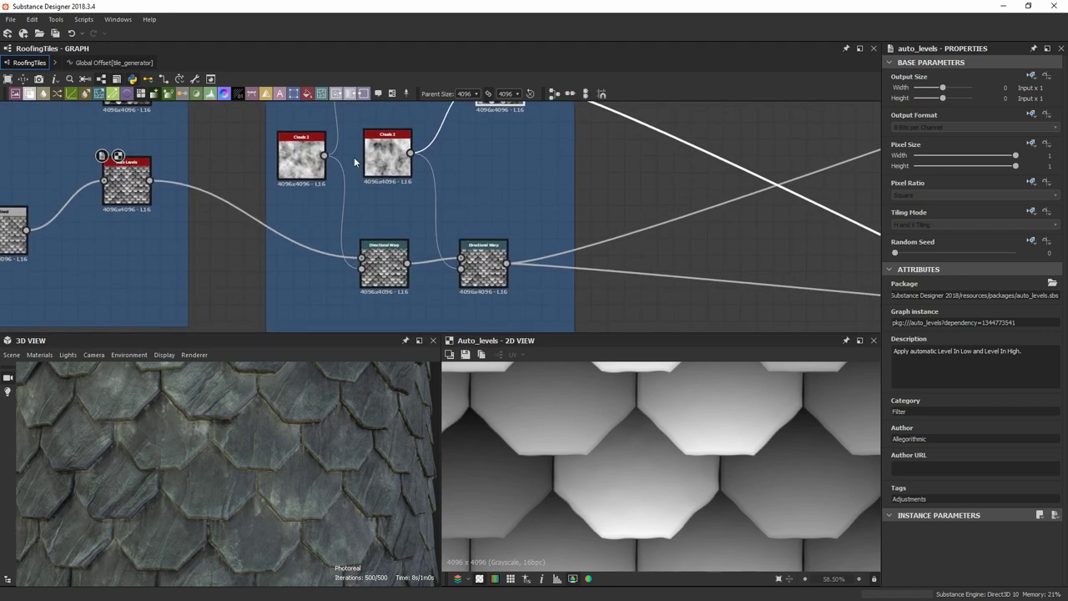
pyautogui.scroll(1, 392, 215)
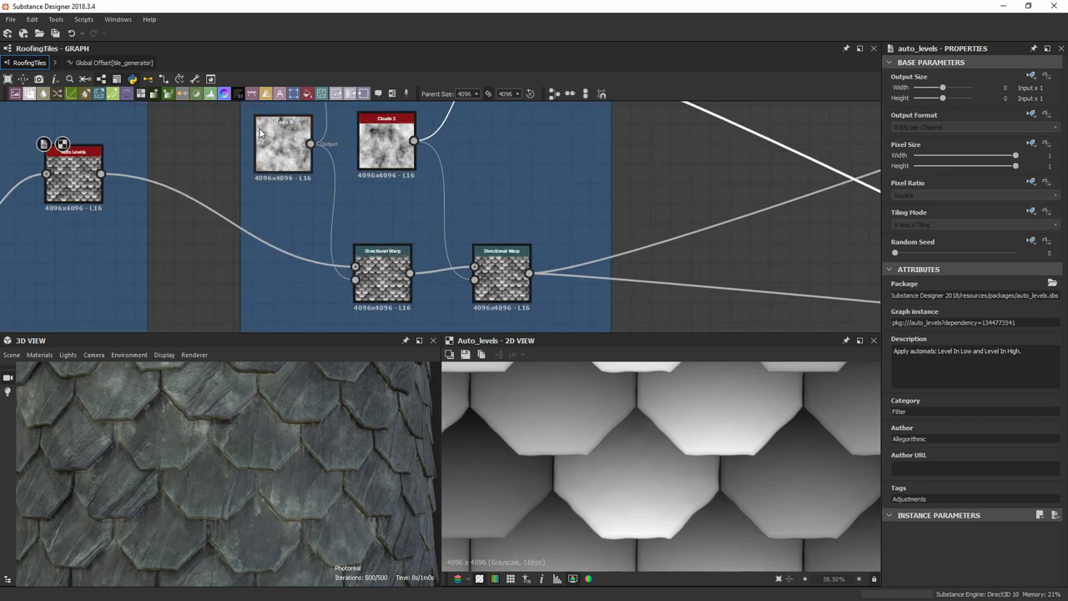
pyautogui.moveTo(478, 275); pyautogui.dragTo(467, 205, button='middle')
pyautogui.click(350, 180)
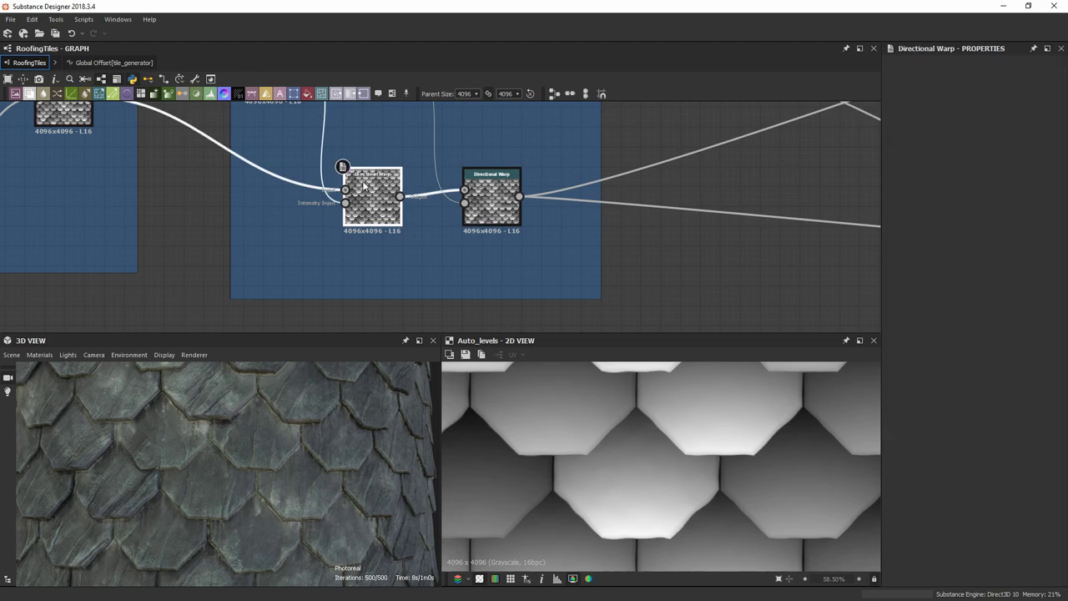
pyautogui.scroll(-6, 692, 484)
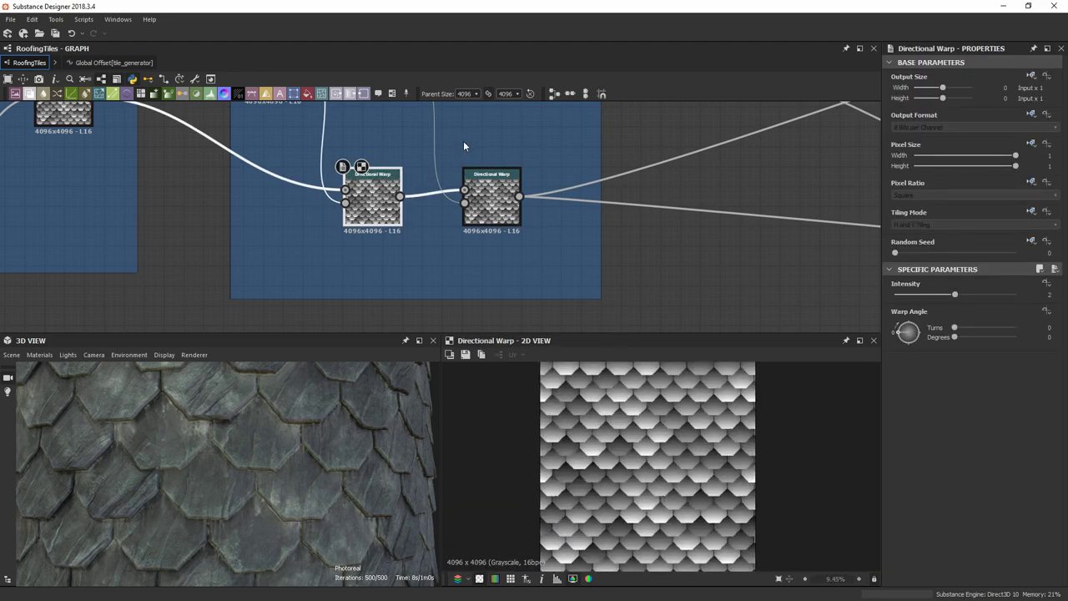
# Preview the second lower Directional Warp node and examine its Intensity, Warp Angle and effect on the tiles.
pyautogui.click(488, 189)
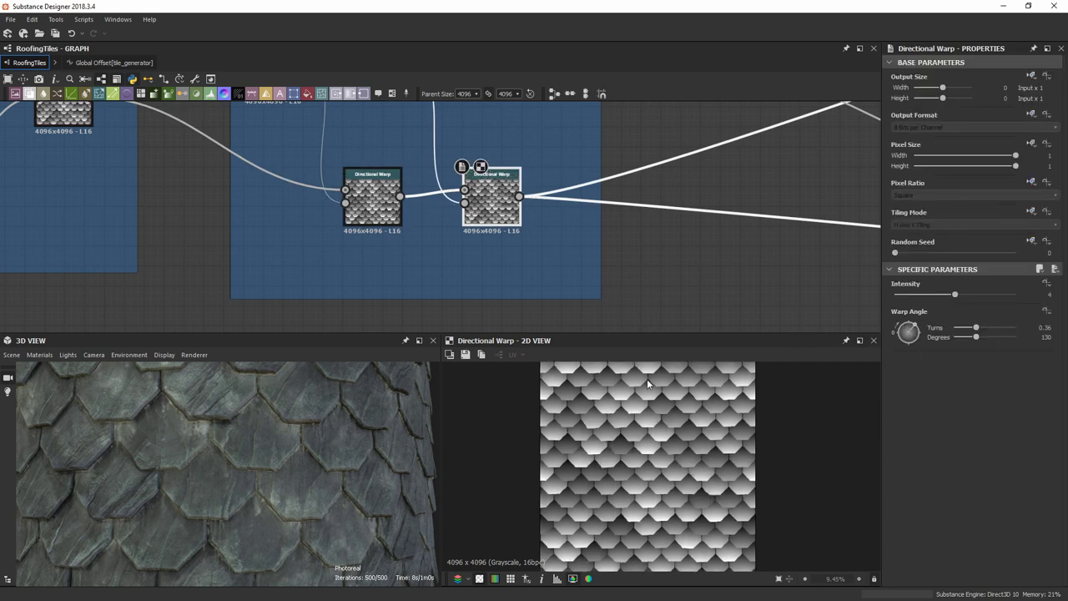
pyautogui.scroll(1, 654, 443)
pyautogui.moveTo(834, 292); pyautogui.dragTo(823, 295, button='middle')
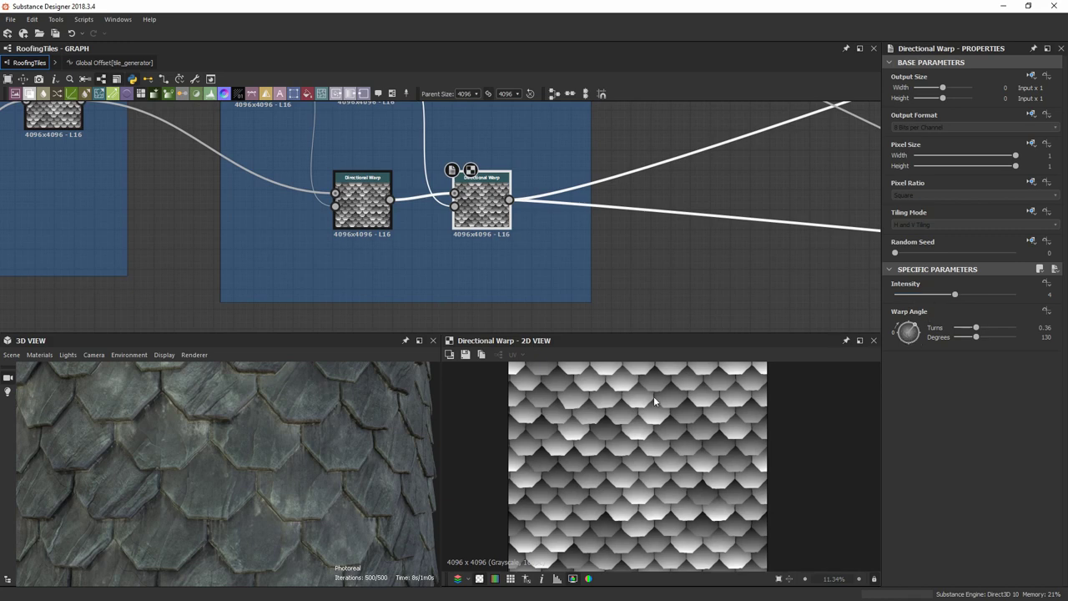
# Examine the second lower Directional Warp's tiles and preview the lower Auto Levels node in the Tiling frame for comparison.
pyautogui.scroll(1, 654, 402)
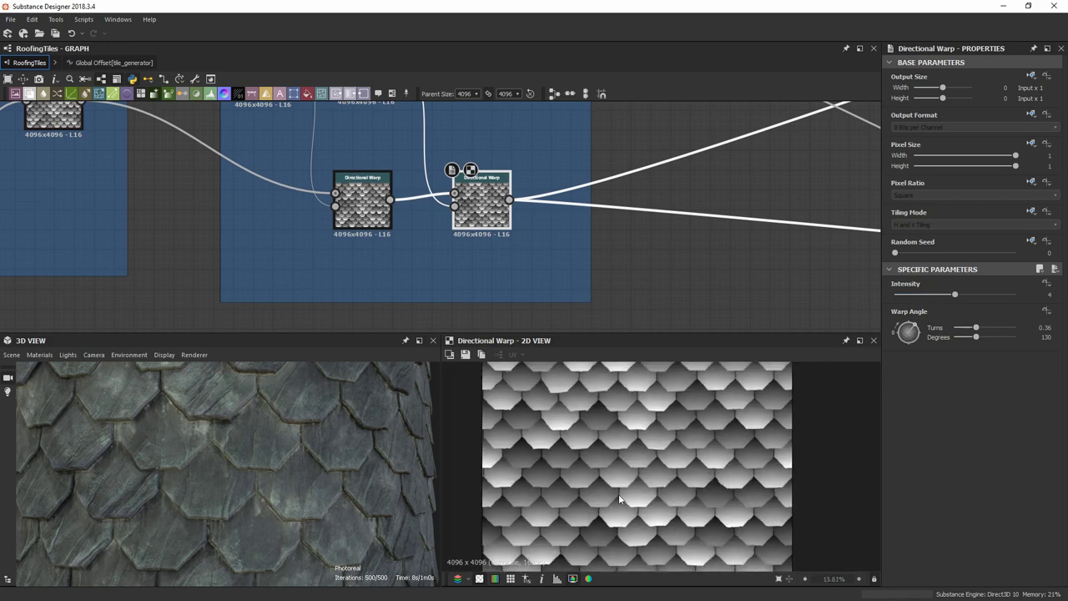
pyautogui.scroll(-1, 619, 499)
pyautogui.moveTo(492, 212); pyautogui.dragTo(570, 264, button='middle')
pyautogui.doubleClick(127, 152)
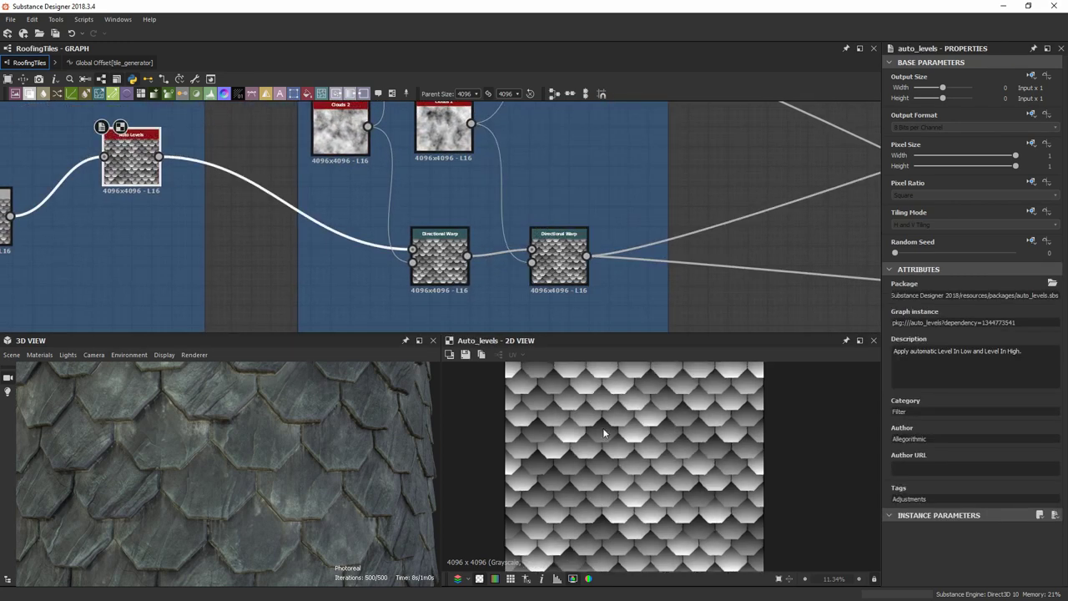
pyautogui.scroll(-1, 658, 498)
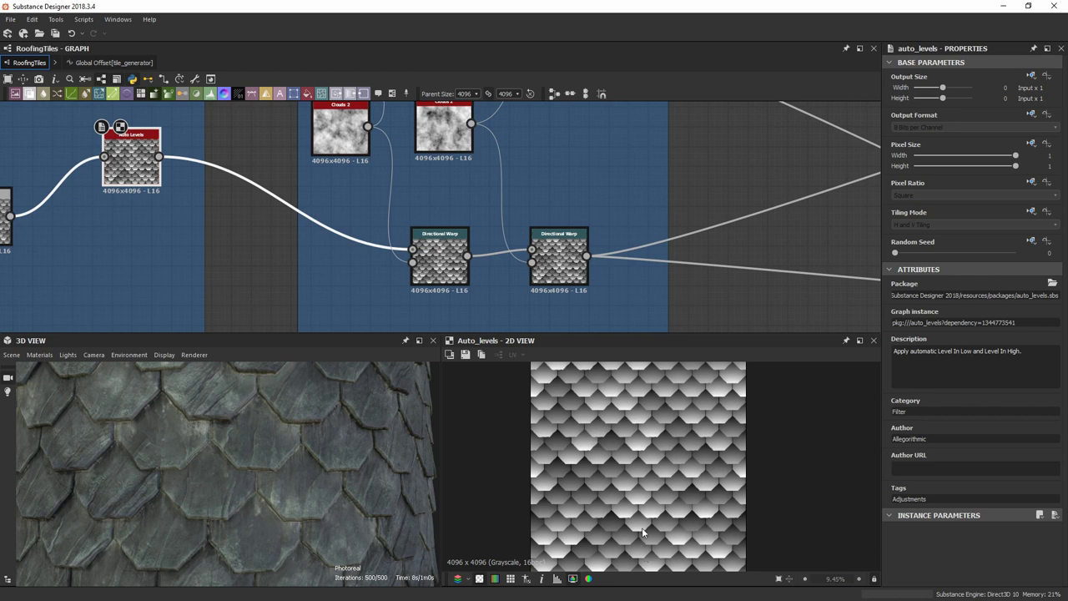
# Preview the lower branch's second Directional Warp node again and compare its warped tile edges with the unwarped tiles.
pyautogui.click(564, 256)
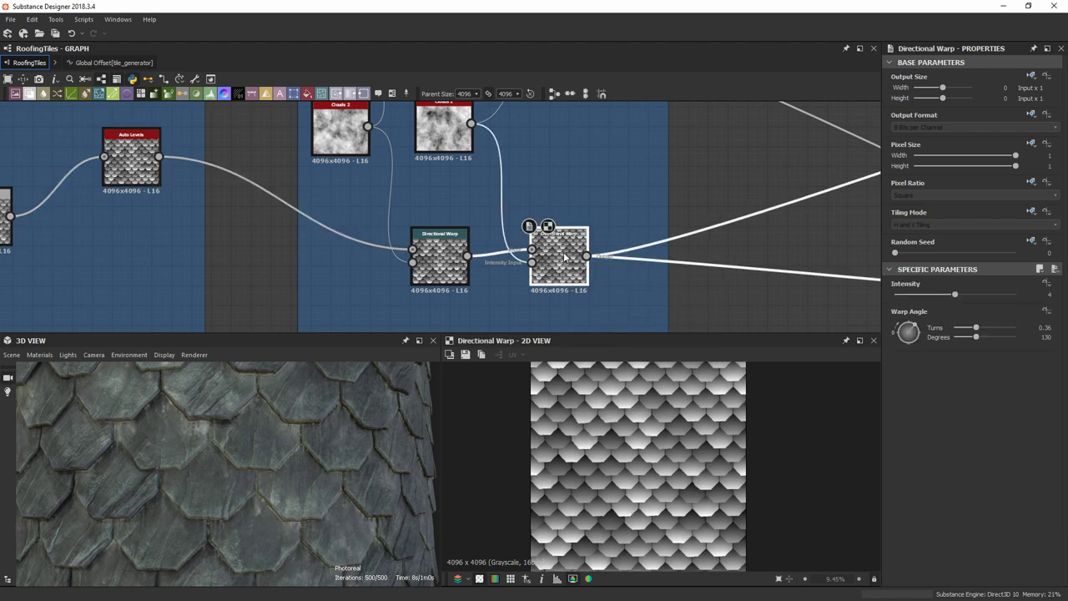
pyautogui.scroll(4, 680, 504)
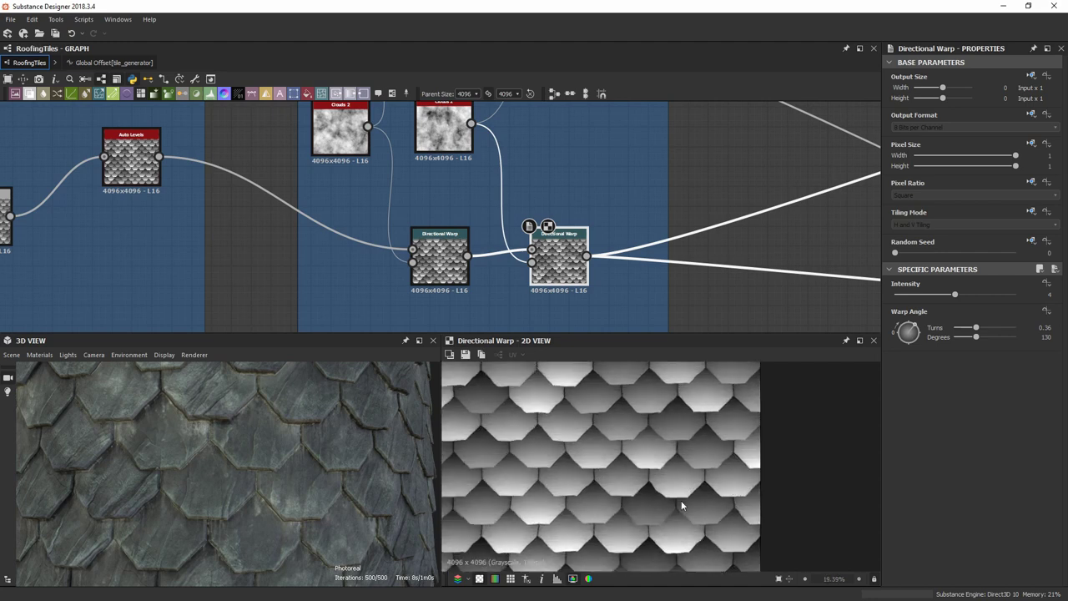
pyautogui.scroll(-4, 653, 427)
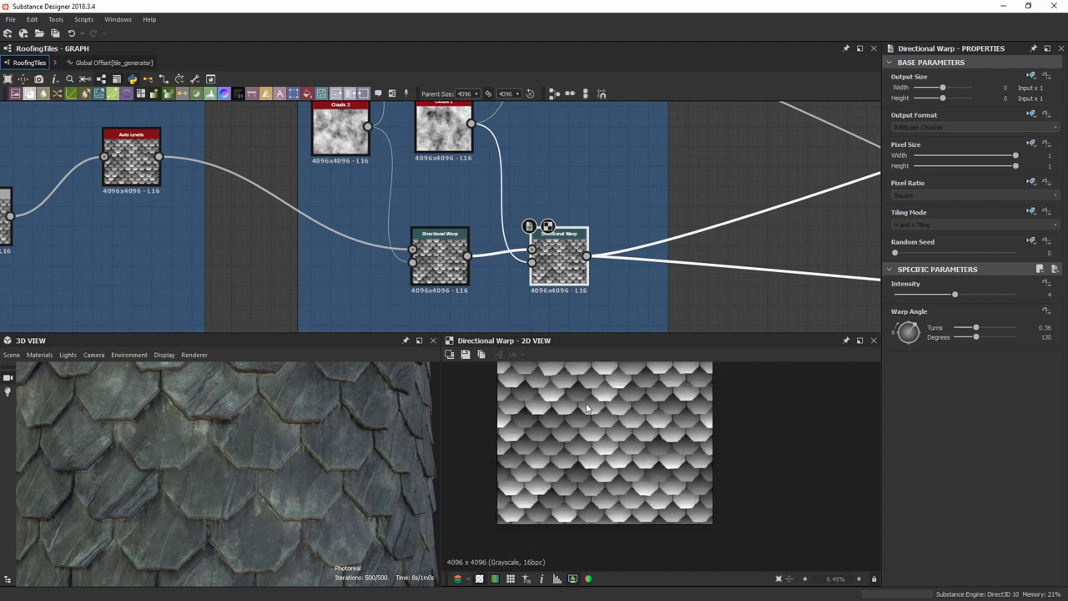
pyautogui.scroll(-1, 607, 426)
# Preview the upper branch's second Directional Warp node in the Warping frame and examine its overlapping tiles.
pyautogui.moveTo(562, 110); pyautogui.dragTo(521, 207, button='middle')
pyautogui.doubleClick(541, 170)
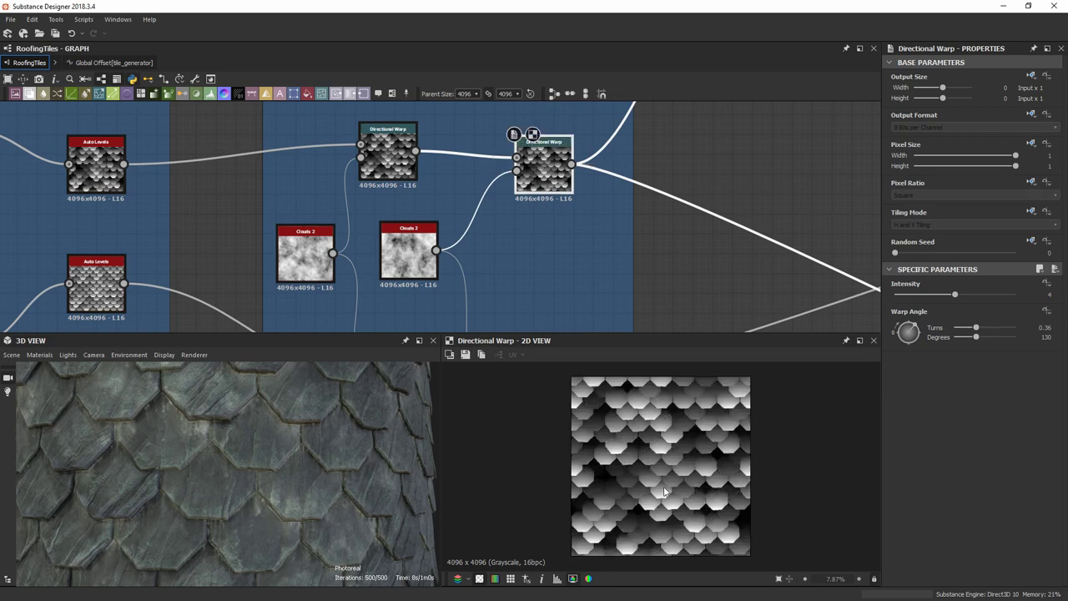
pyautogui.scroll(2, 690, 470)
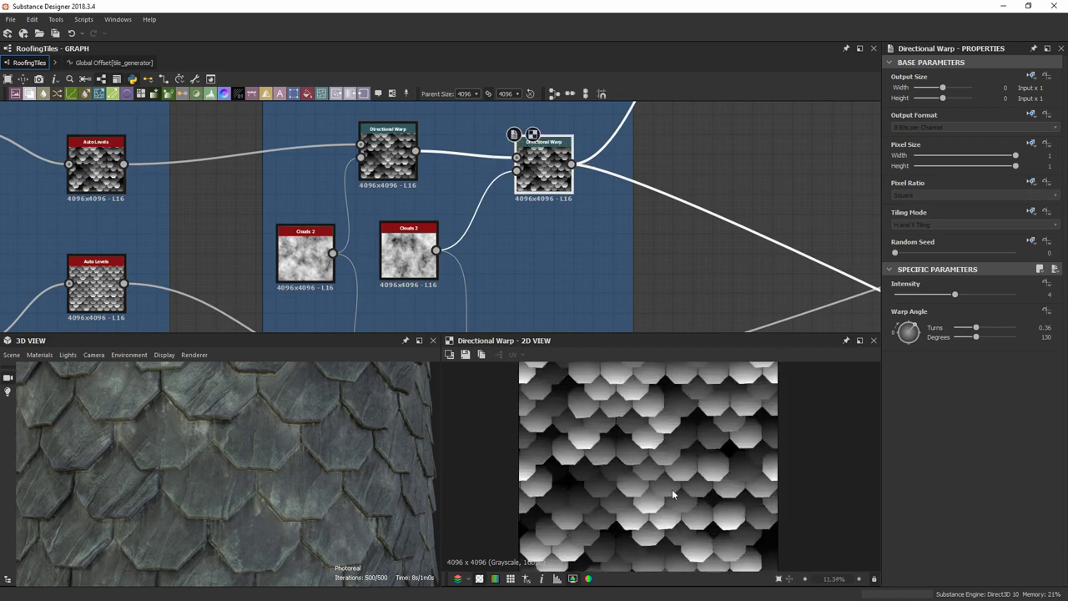
pyautogui.scroll(-2, 672, 494)
# Trace the upper Directional Warp's output from the Warping frame up to the last warp node in the Slate Pattern frame.
pyautogui.scroll(-5, 766, 212)
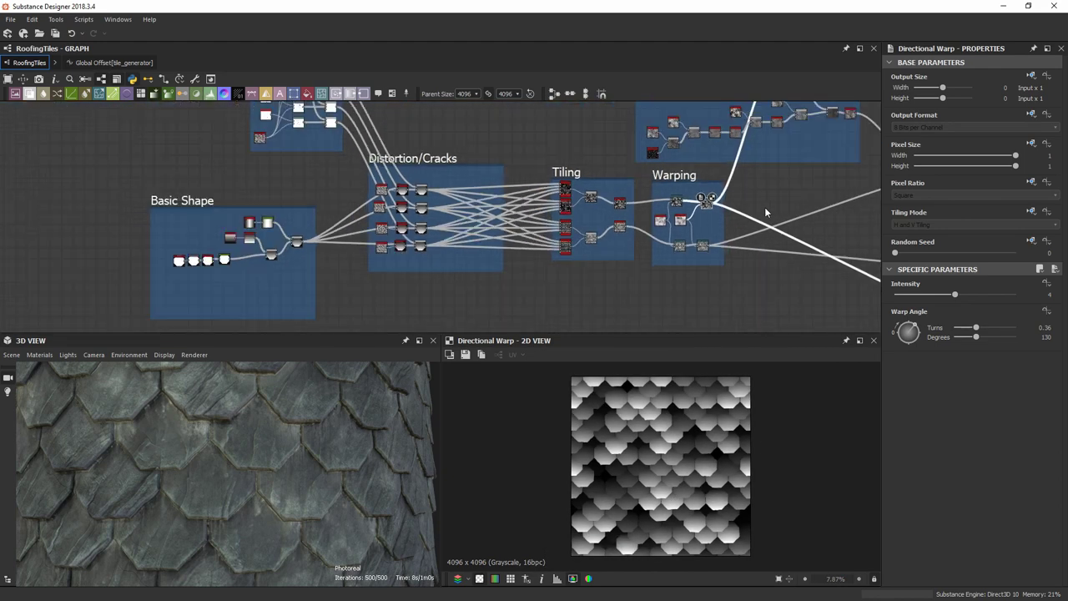
pyautogui.scroll(3, 721, 220)
pyautogui.moveTo(744, 205); pyautogui.dragTo(586, 282, button='middle')
pyautogui.scroll(4, 534, 251)
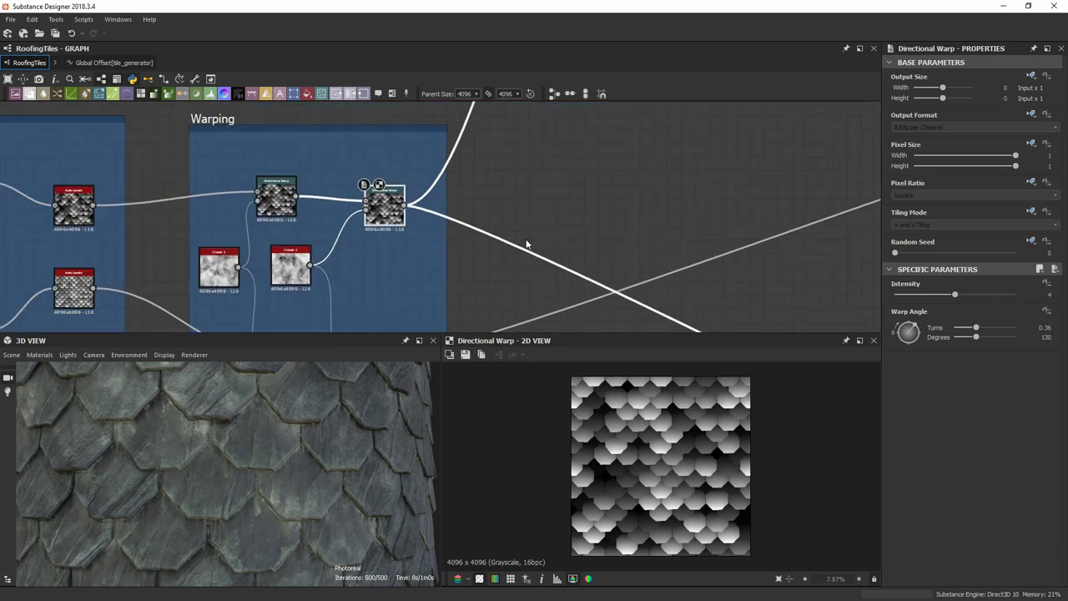
pyautogui.moveTo(505, 220); pyautogui.dragTo(546, 274, button='middle')
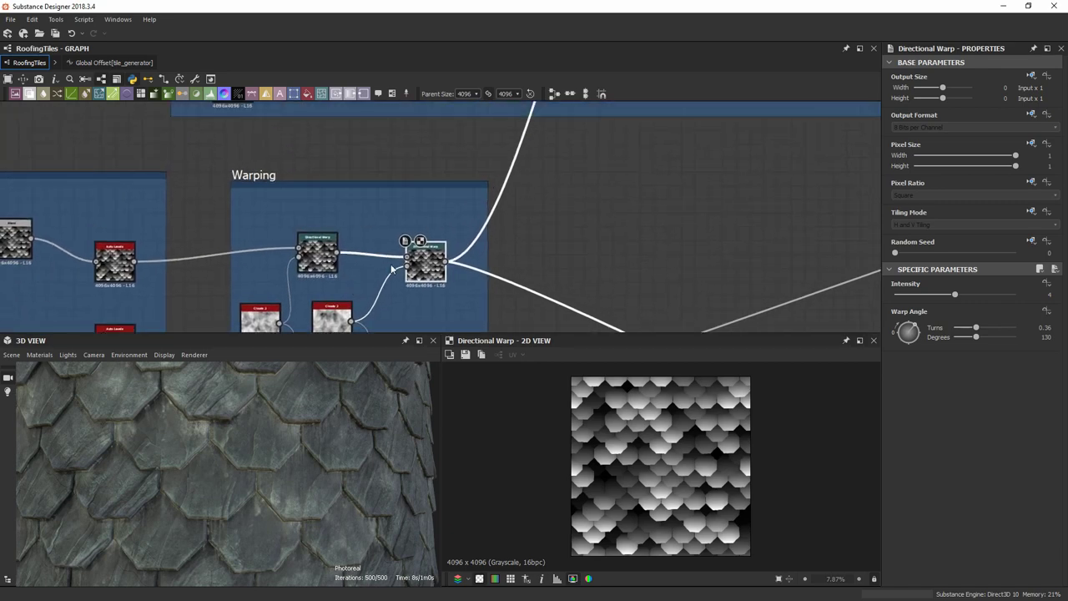
pyautogui.scroll(3, 392, 269)
pyautogui.scroll(-4, 501, 217)
pyautogui.scroll(2, 441, 298)
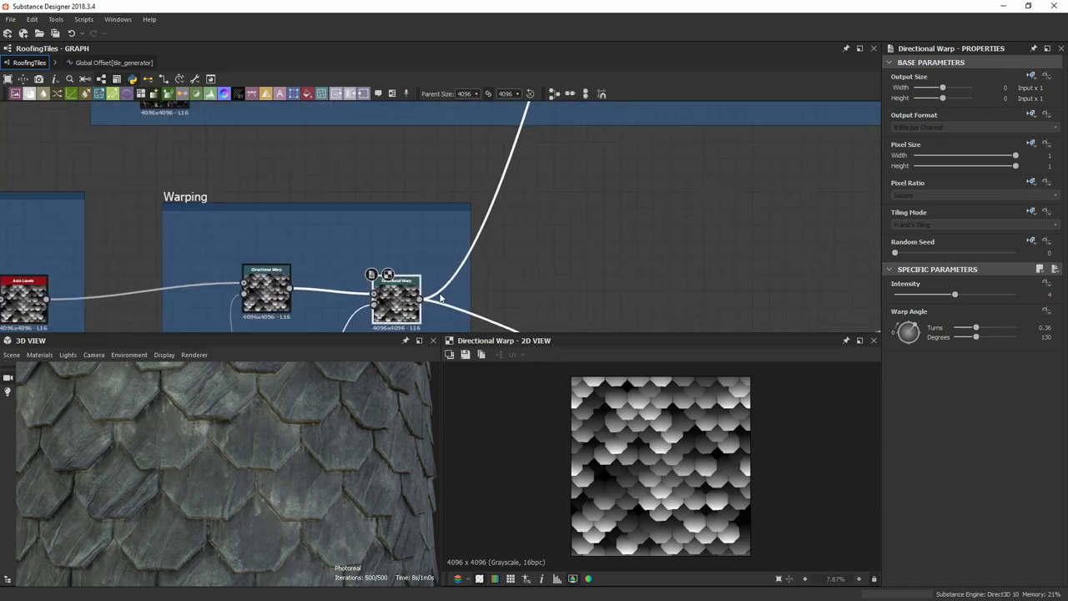
pyautogui.moveTo(440, 298); pyautogui.dragTo(453, 233, button='middle')
pyautogui.moveTo(597, 167); pyautogui.dragTo(451, 394, button='middle')
pyautogui.scroll(-4, 470, 279)
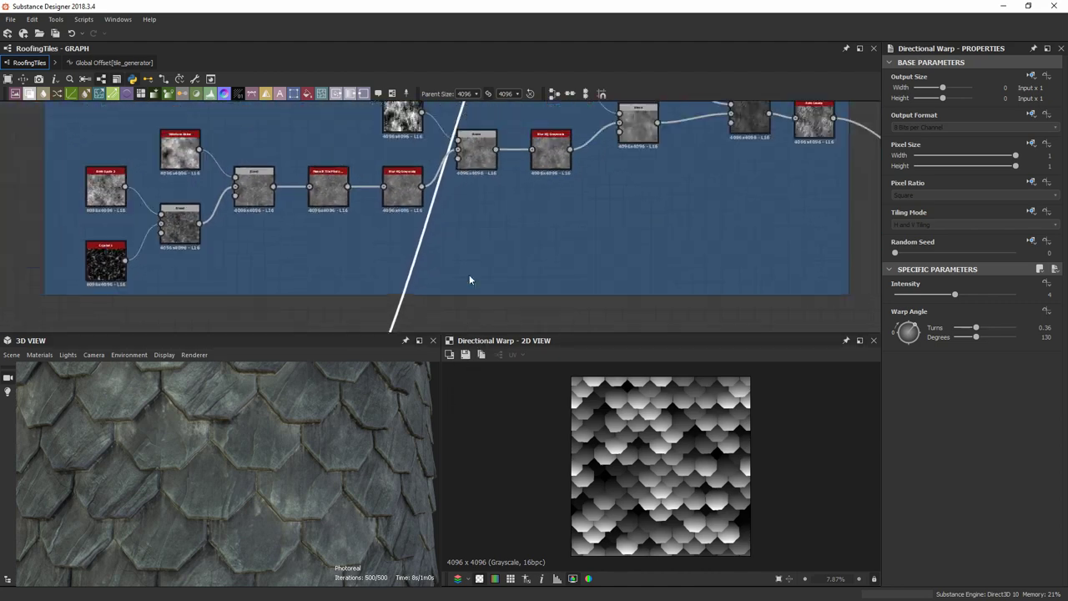
pyautogui.moveTo(503, 179); pyautogui.dragTo(484, 222, button='middle')
pyautogui.scroll(-1, 480, 252)
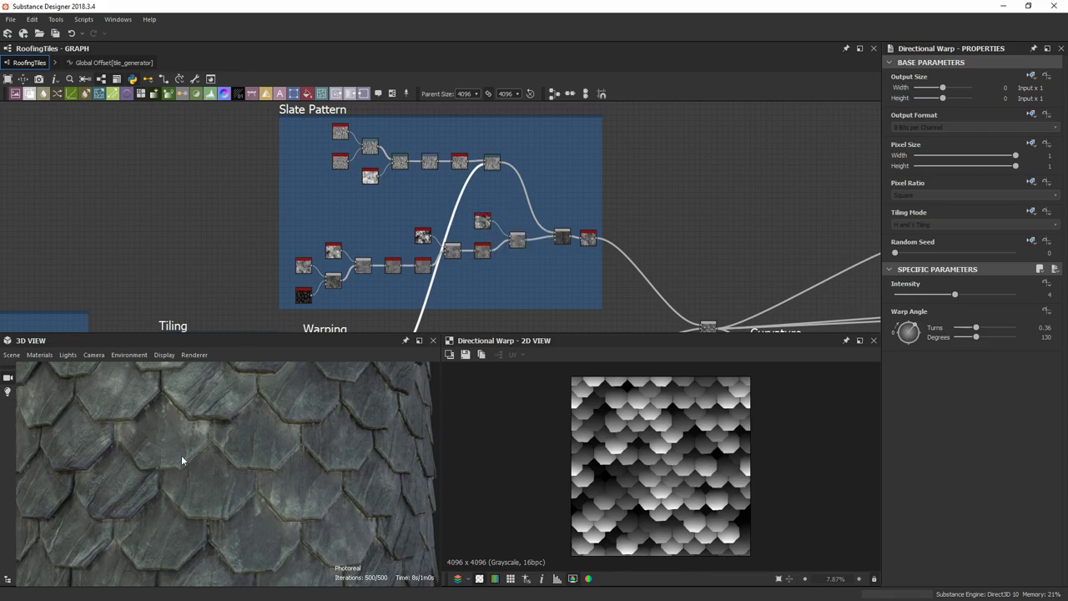
# Examine the slate surface of the rendered roof tiles in the 3D view from several angles and distances.
pyautogui.scroll(-3, 273, 432)
pyautogui.moveTo(273, 432); pyautogui.dragTo(181, 483)
pyautogui.scroll(3, 133, 520)
pyautogui.scroll(2, 182, 483)
pyautogui.scroll(2, 145, 446)
pyautogui.moveTo(144, 446); pyautogui.dragTo(174, 451)
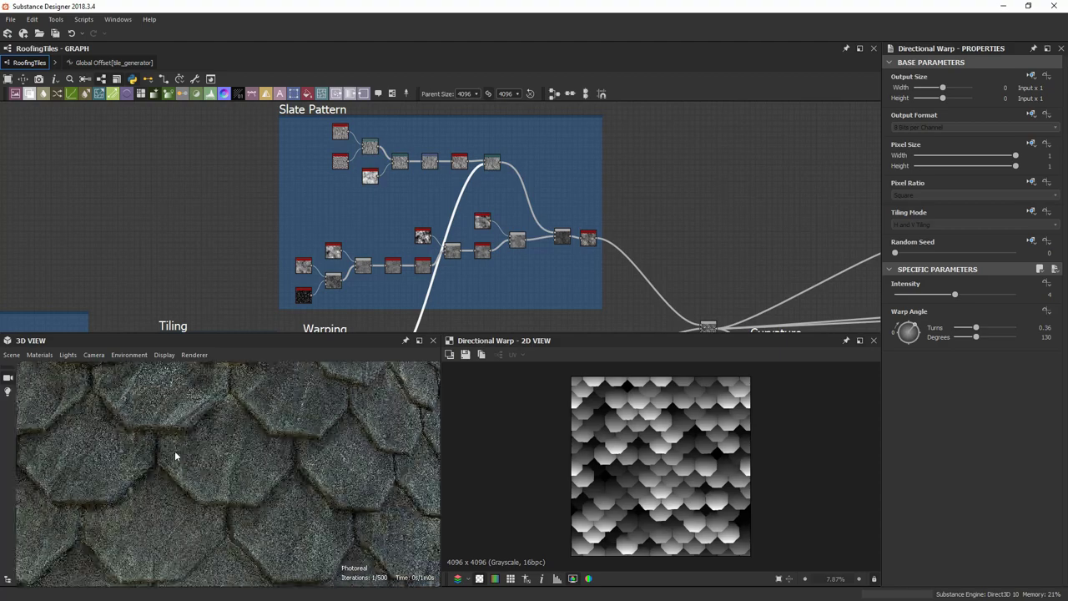
pyautogui.scroll(3, 205, 447)
pyautogui.scroll(-2, 282, 466)
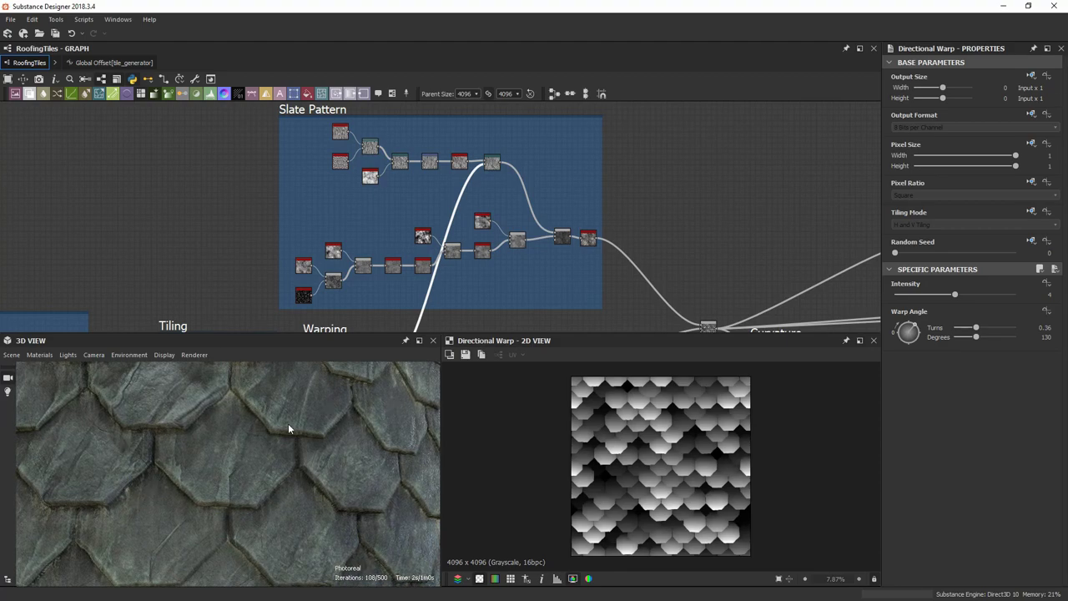
pyautogui.scroll(1, 259, 457)
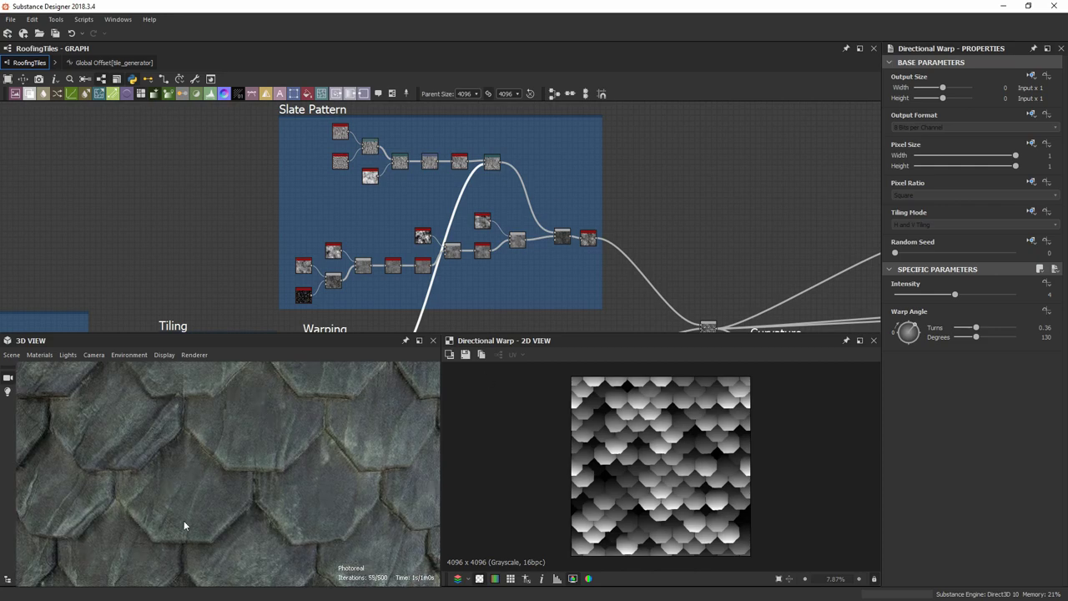
pyautogui.scroll(1, 200, 516)
pyautogui.scroll(3, 284, 451)
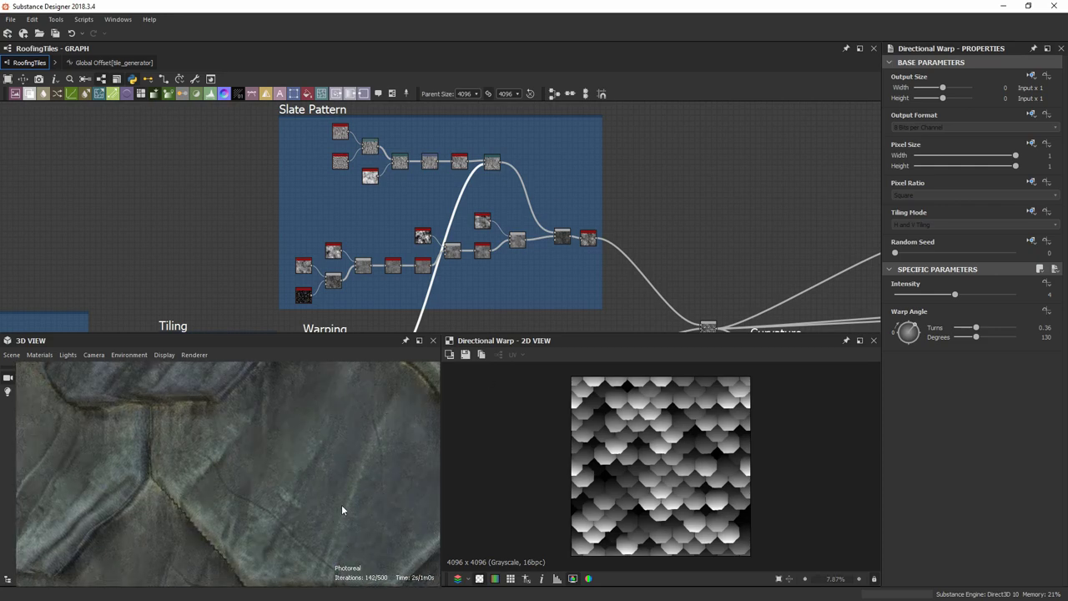
pyautogui.scroll(-2, 184, 494)
pyautogui.moveTo(183, 494); pyautogui.dragTo(209, 449, button='middle')
pyautogui.scroll(2, 211, 451)
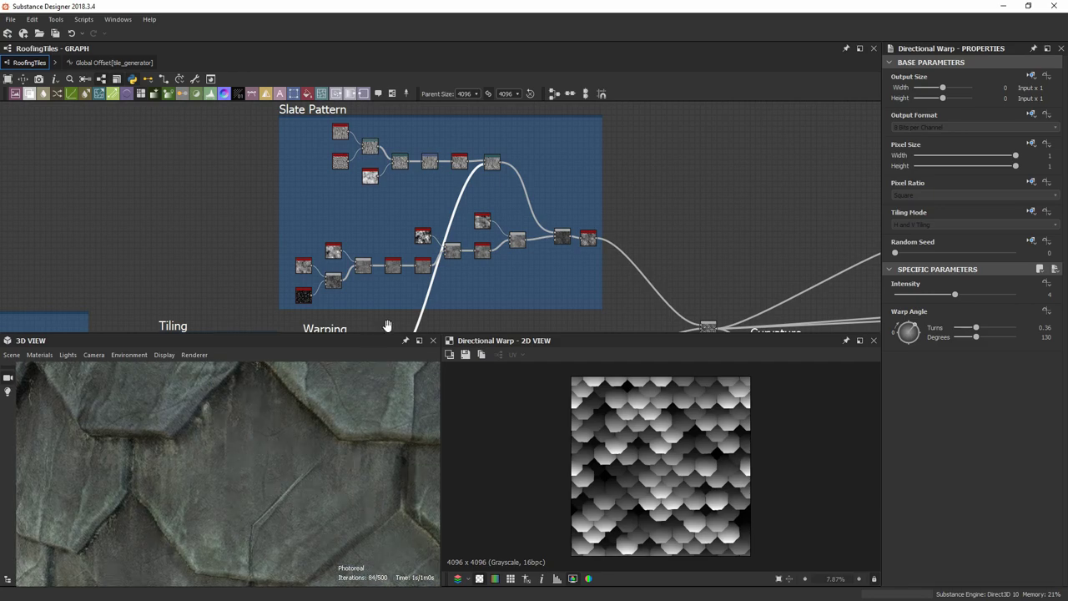
# Preview the Crystal 2 noise in the Slate Pattern frame and the Warp node that distorts it with Perlin Noise.
pyautogui.scroll(5, 352, 176)
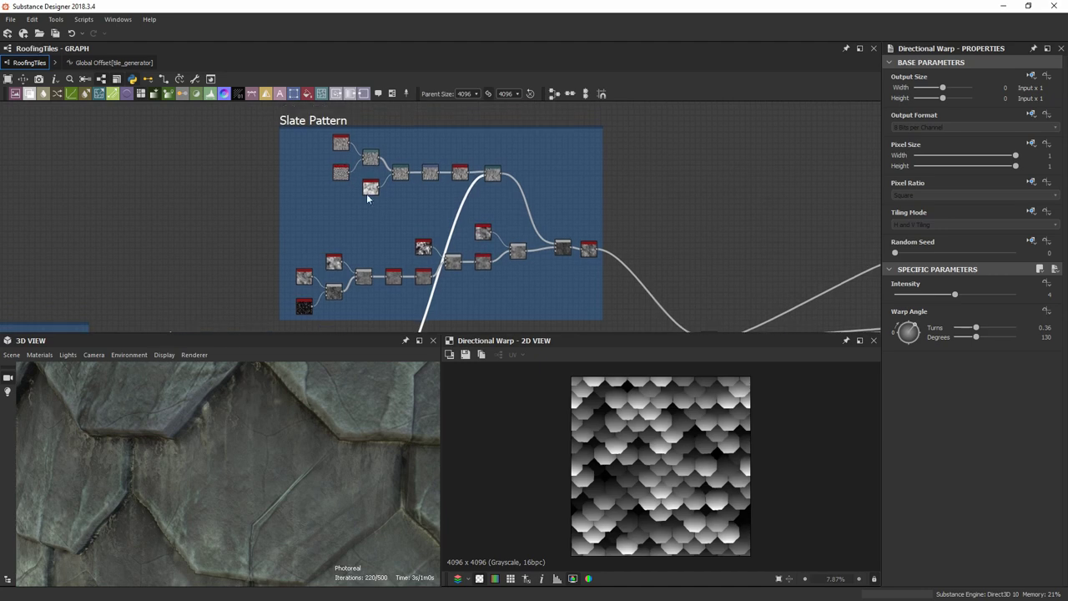
pyautogui.scroll(4, 331, 210)
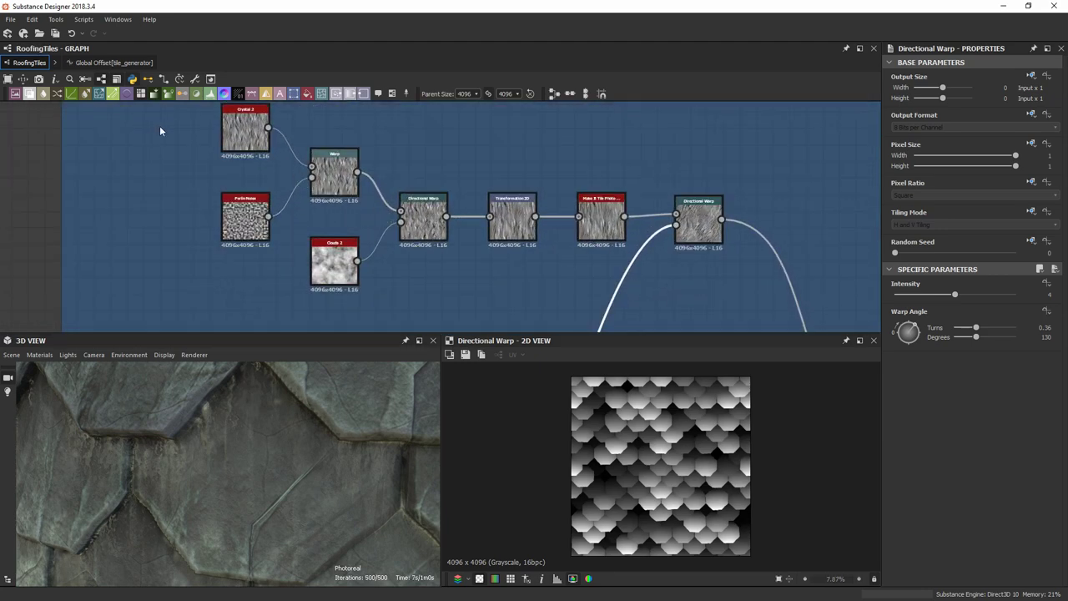
pyautogui.doubleClick(250, 127)
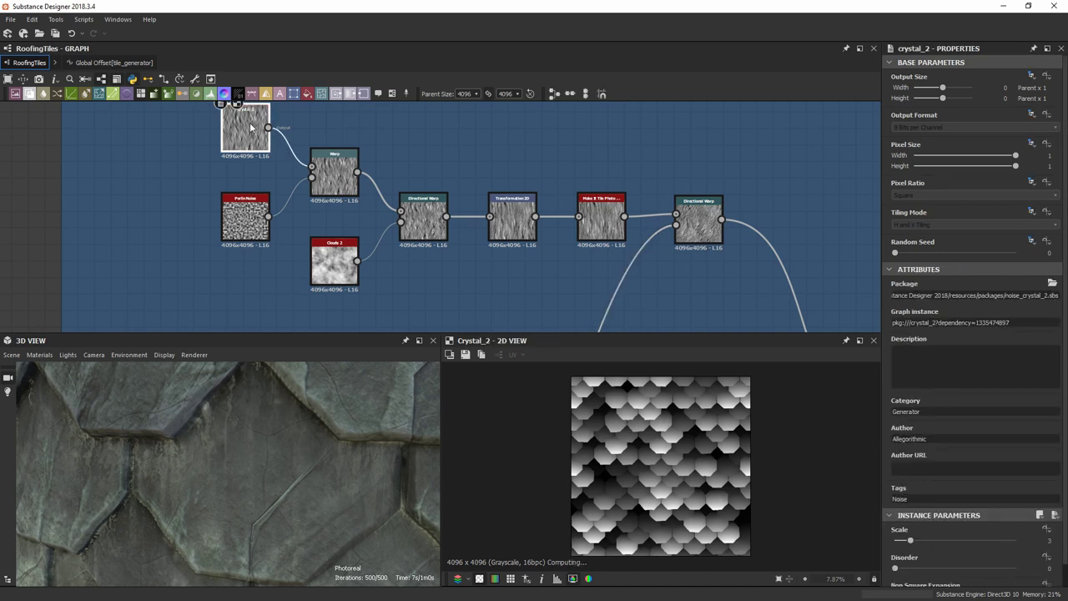
pyautogui.scroll(1, 689, 475)
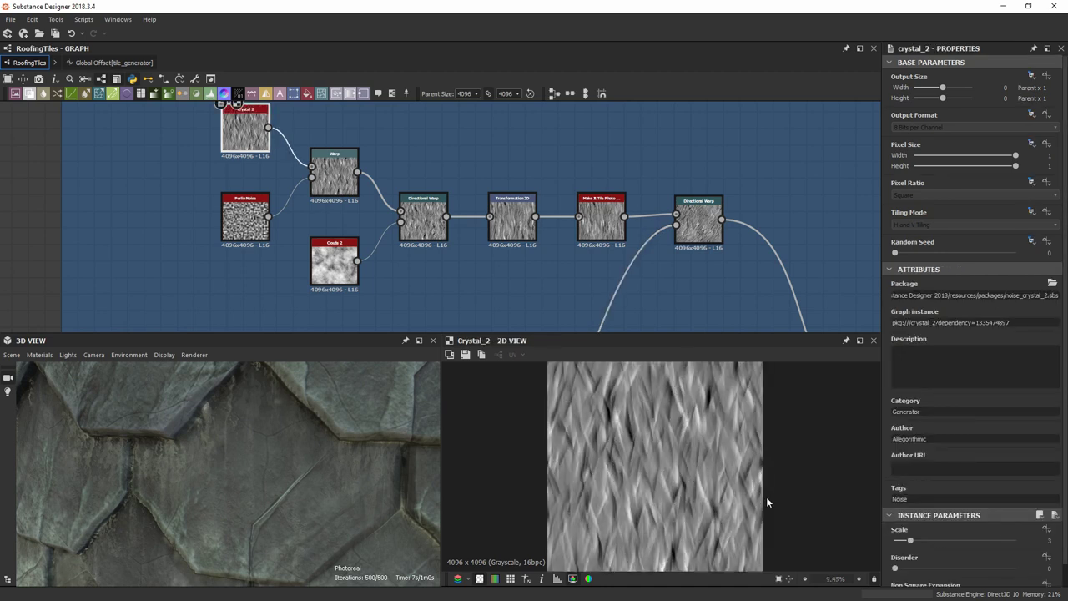
pyautogui.doubleClick(338, 176)
pyautogui.scroll(7, 701, 455)
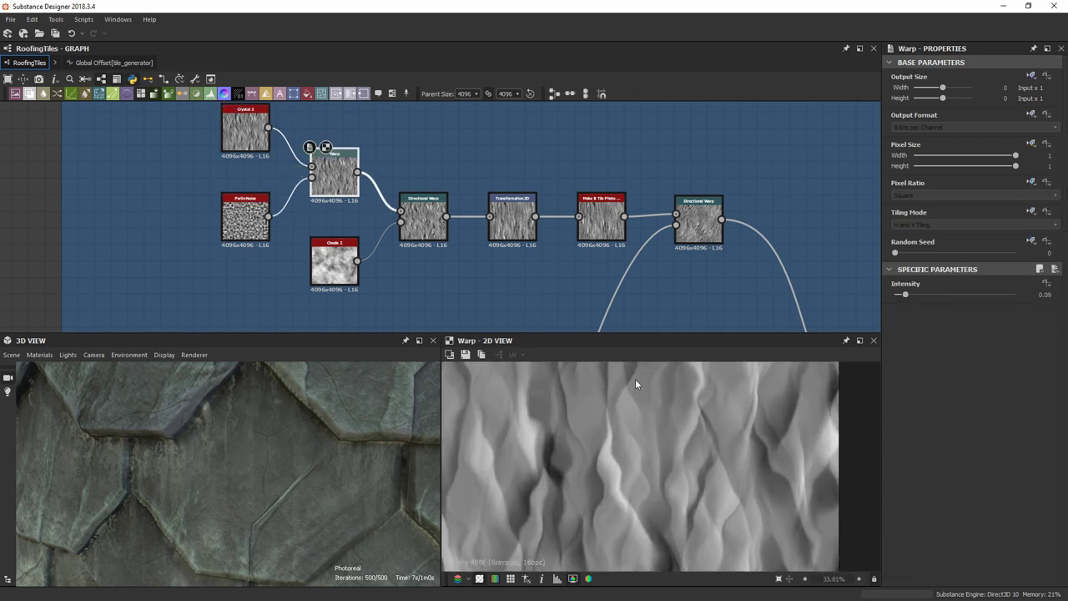
# Preview the Directional Warp node following the Warp node and examine its Intensity and Warp Angle.
pyautogui.moveTo(463, 238); pyautogui.dragTo(380, 207, button='middle')
pyautogui.doubleClick(340, 176)
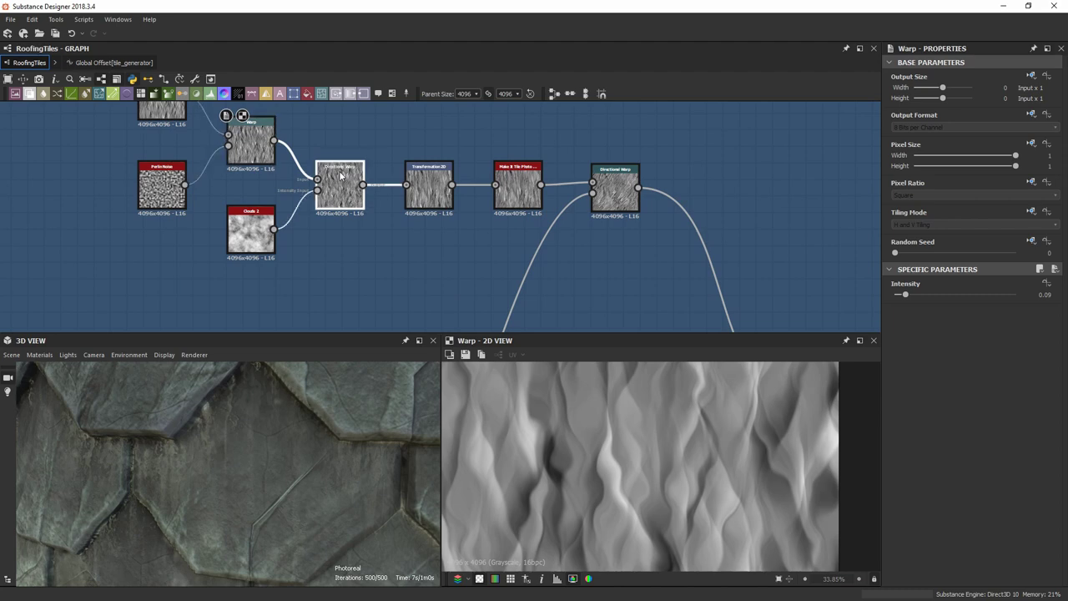
pyautogui.scroll(3, 340, 175)
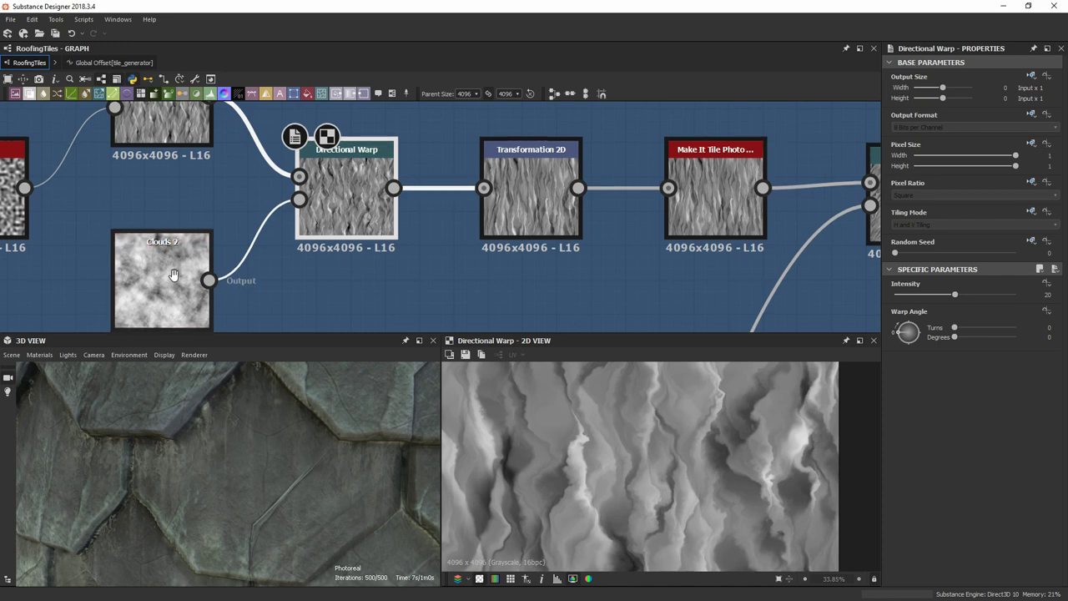
# Inspect the Clouds 2 noise up close and preview the Directional Warp node it drives for comparison.
pyautogui.moveTo(173, 275); pyautogui.dragTo(238, 203, button='middle')
pyautogui.doubleClick(239, 206)
pyautogui.scroll(-4, 650, 445)
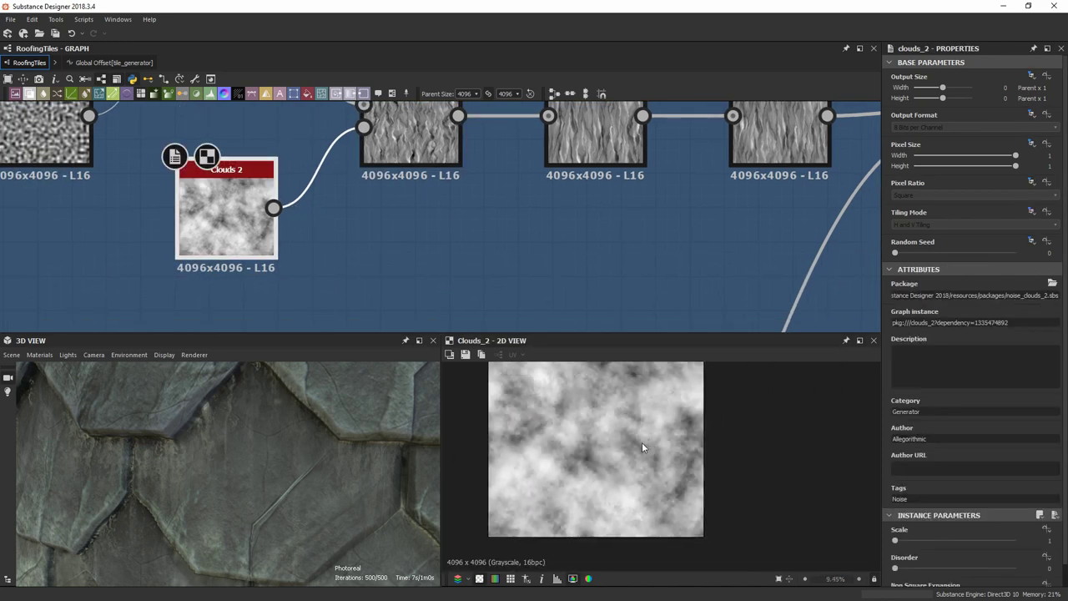
pyautogui.scroll(5, 620, 444)
pyautogui.moveTo(621, 444); pyautogui.dragTo(721, 410, button='middle')
pyautogui.scroll(4, 643, 473)
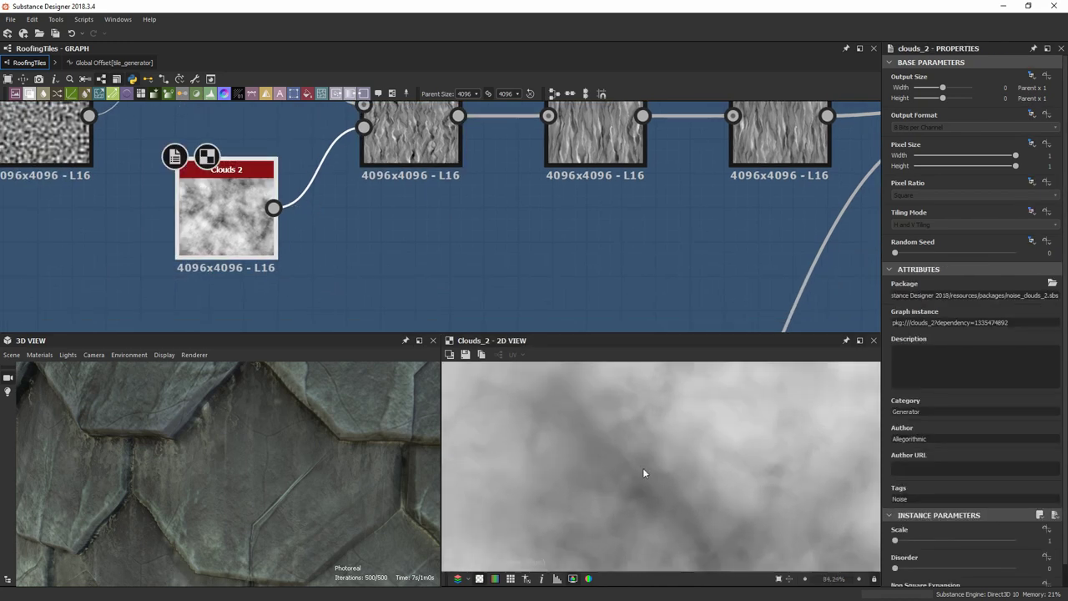
pyautogui.moveTo(499, 263); pyautogui.dragTo(504, 308, button='middle')
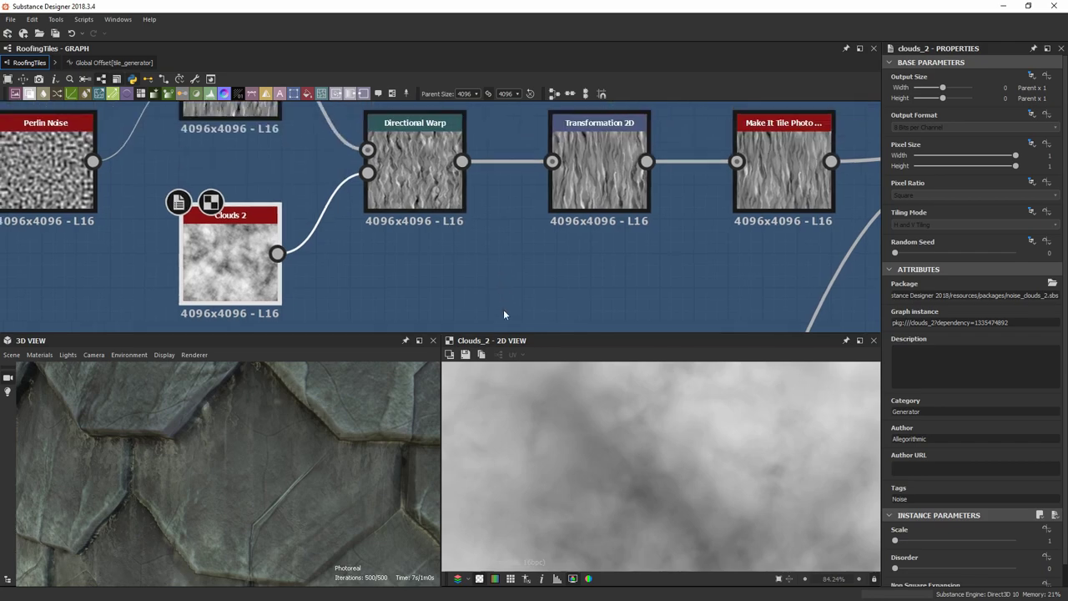
pyautogui.doubleClick(410, 156)
# Examine the ridges and flowing slate streaks on individual tiles up close in the 3D view.
pyautogui.scroll(-5, 293, 439)
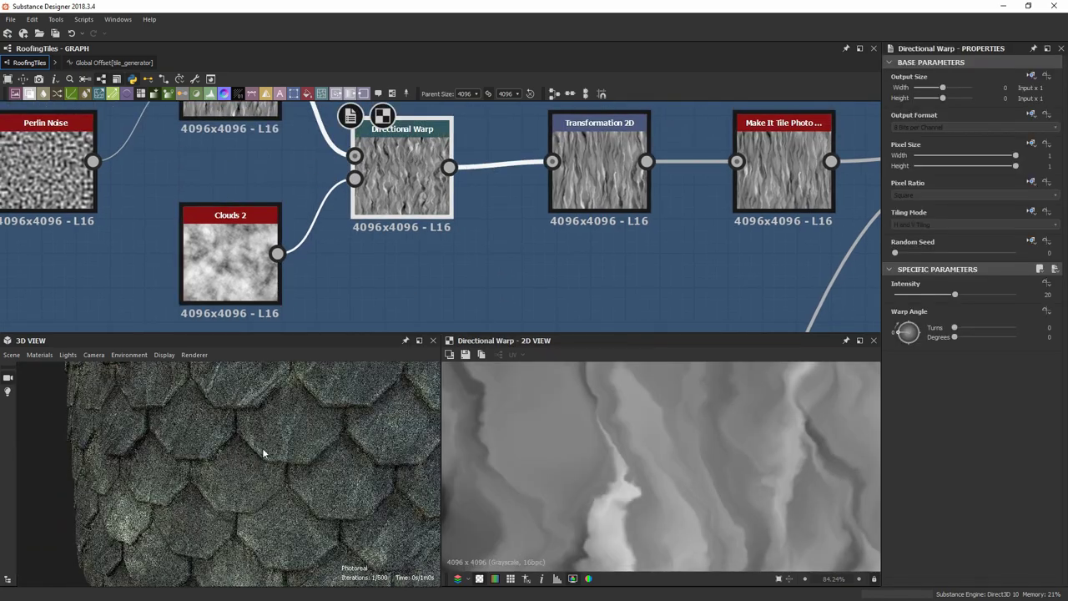
pyautogui.moveTo(286, 419); pyautogui.dragTo(271, 466)
pyautogui.moveTo(271, 463); pyautogui.dragTo(241, 445, button='middle')
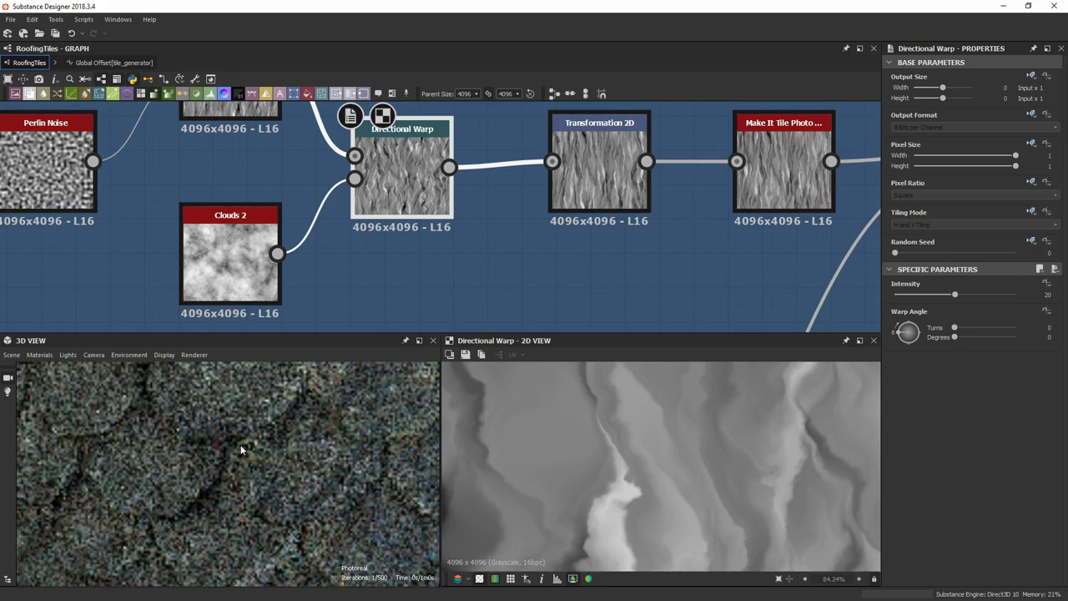
pyautogui.moveTo(337, 518); pyautogui.dragTo(342, 481, button='middle')
pyautogui.scroll(3, 250, 392)
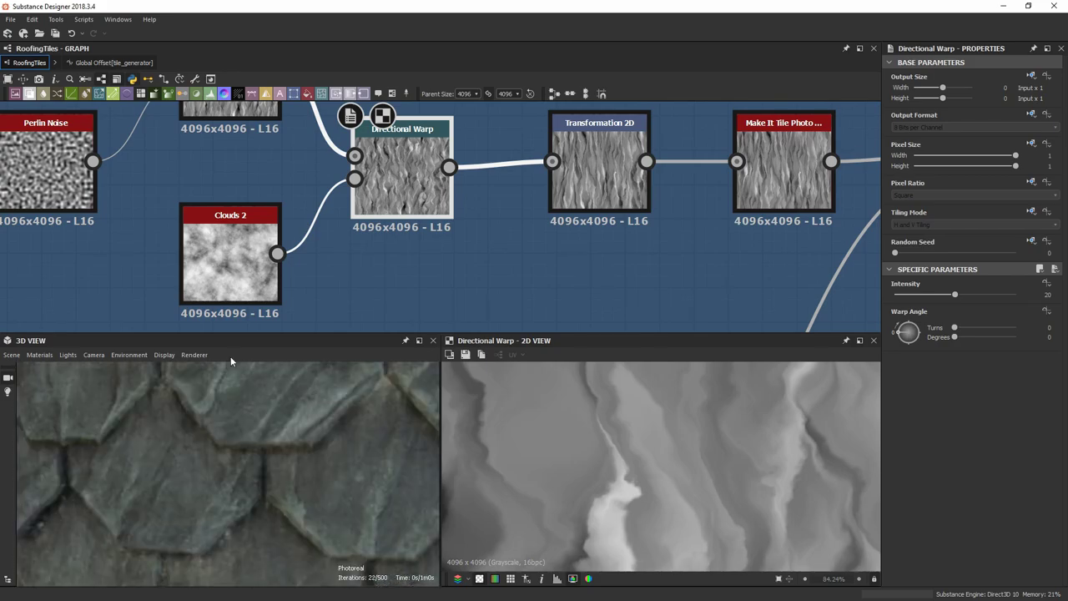
pyautogui.scroll(6, 226, 399)
pyautogui.scroll(3, 226, 430)
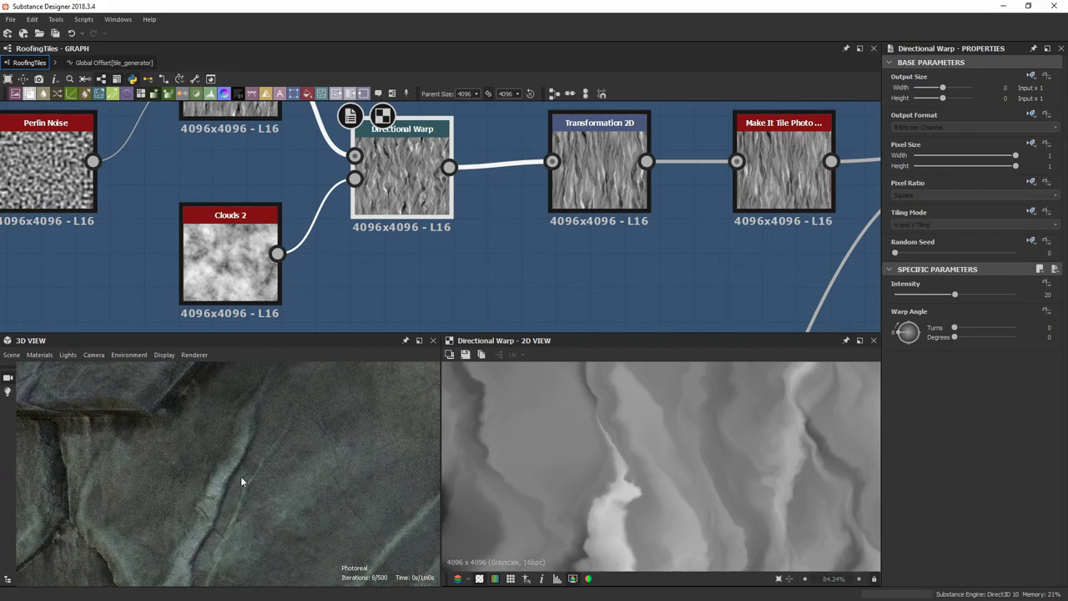
pyautogui.moveTo(241, 476); pyautogui.dragTo(250, 395, button='middle')
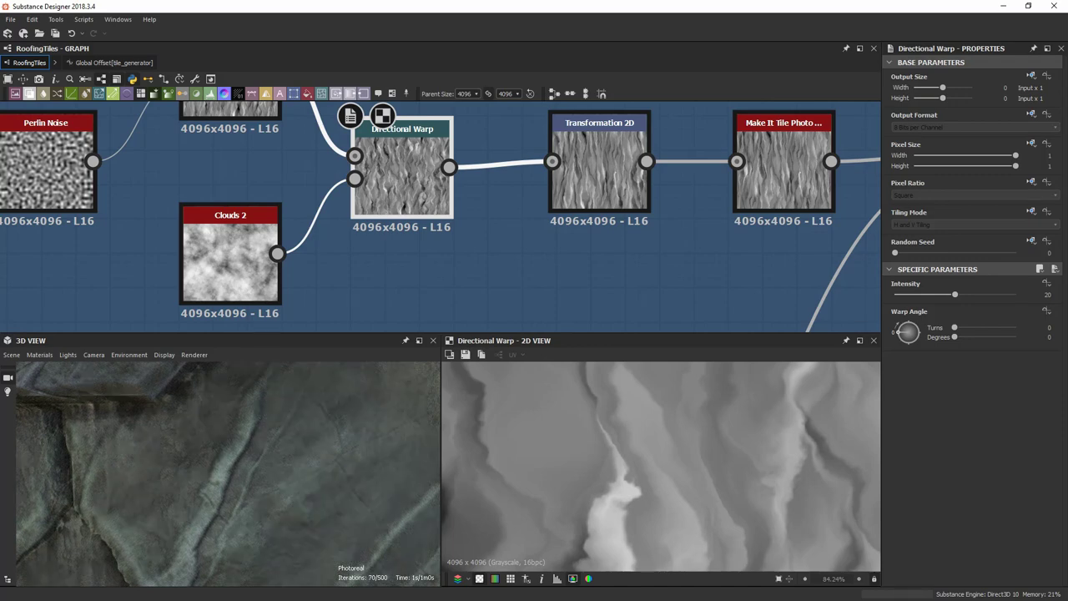
pyautogui.scroll(3, 233, 484)
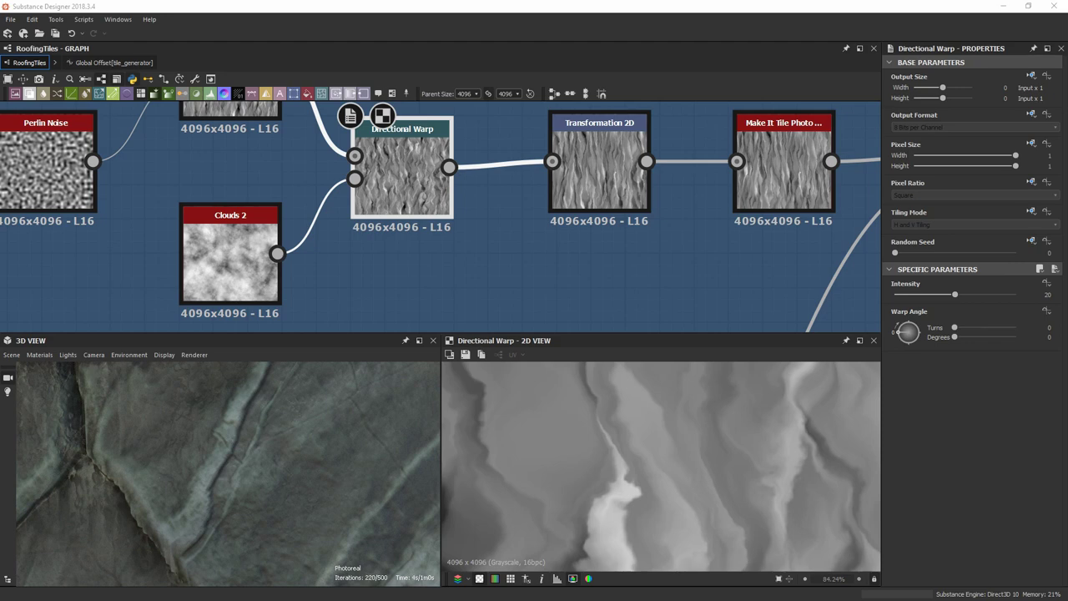
# Bring the slate roof reference board into view and examine the roofing tile and slate surface photos.
pyautogui.moveTo(1067, 284); pyautogui.dragTo(652, 295, button='right')
pyautogui.scroll(4, 647, 307)
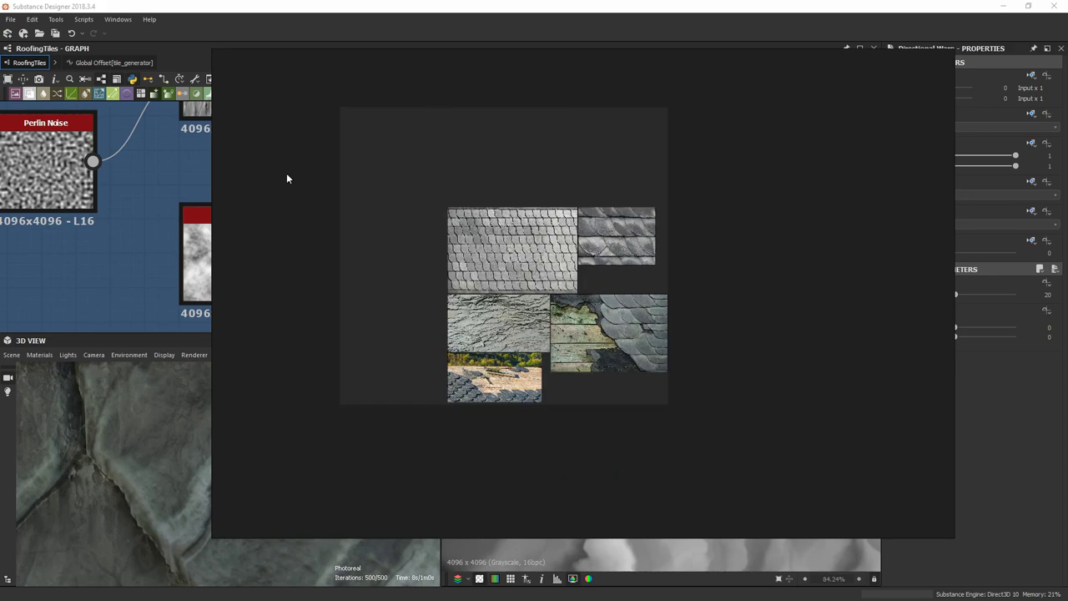
pyautogui.scroll(4, 765, 340)
pyautogui.moveTo(476, 337); pyautogui.dragTo(780, 337, button='middle')
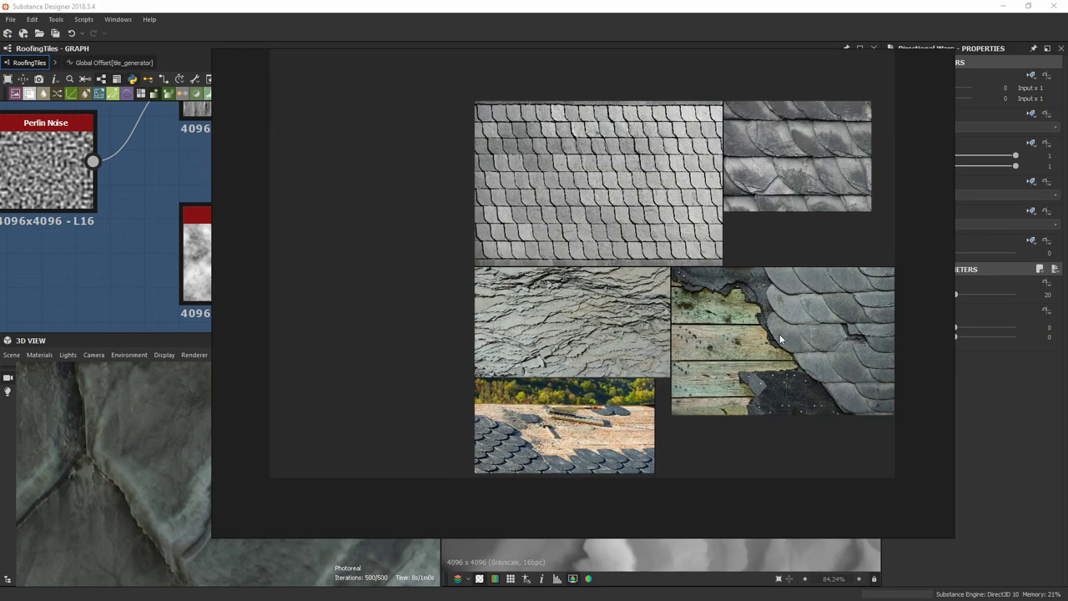
pyautogui.scroll(8, 739, 338)
pyautogui.moveTo(639, 322); pyautogui.dragTo(549, 306, button='middle')
pyautogui.scroll(-5, 641, 308)
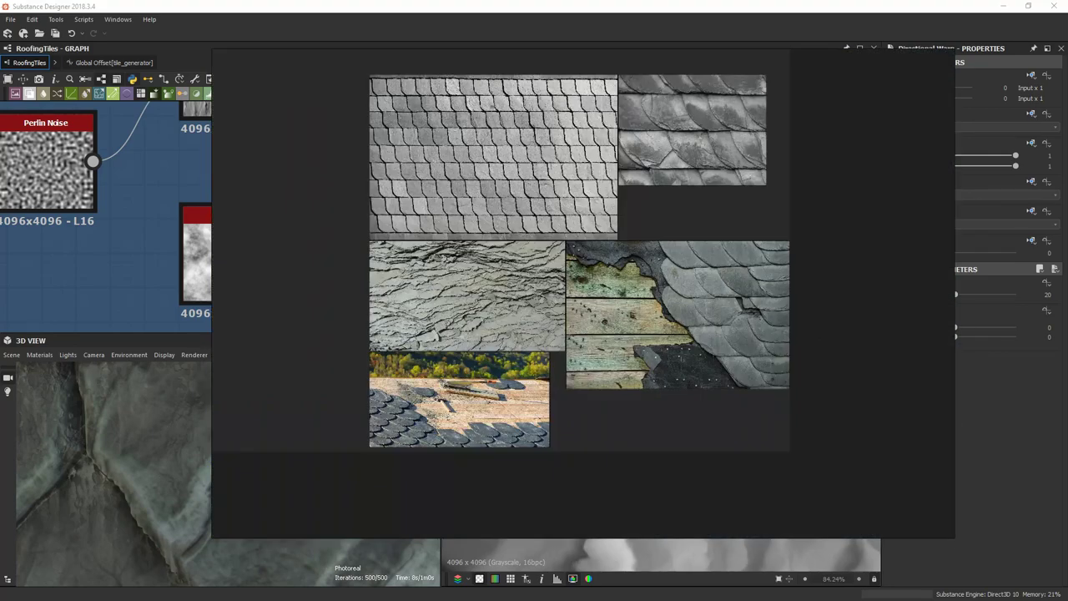
# Switch to the web browser, show the PureRef website, and move the browser window back out of the way.
pyautogui.hotkey('alt', 'Tab')
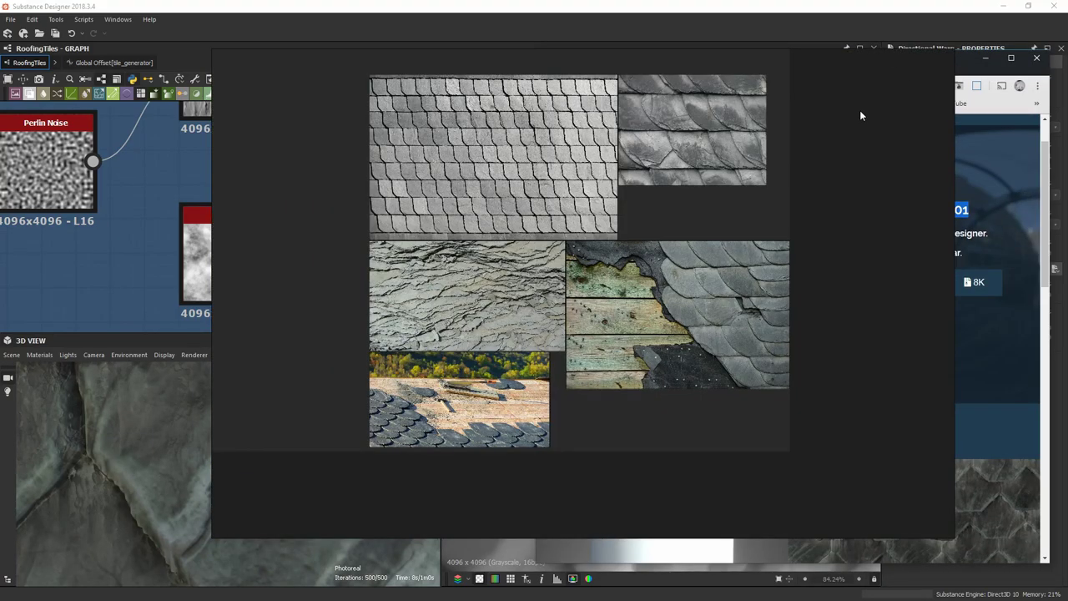
pyautogui.click(912, 58)
pyautogui.click(701, 65)
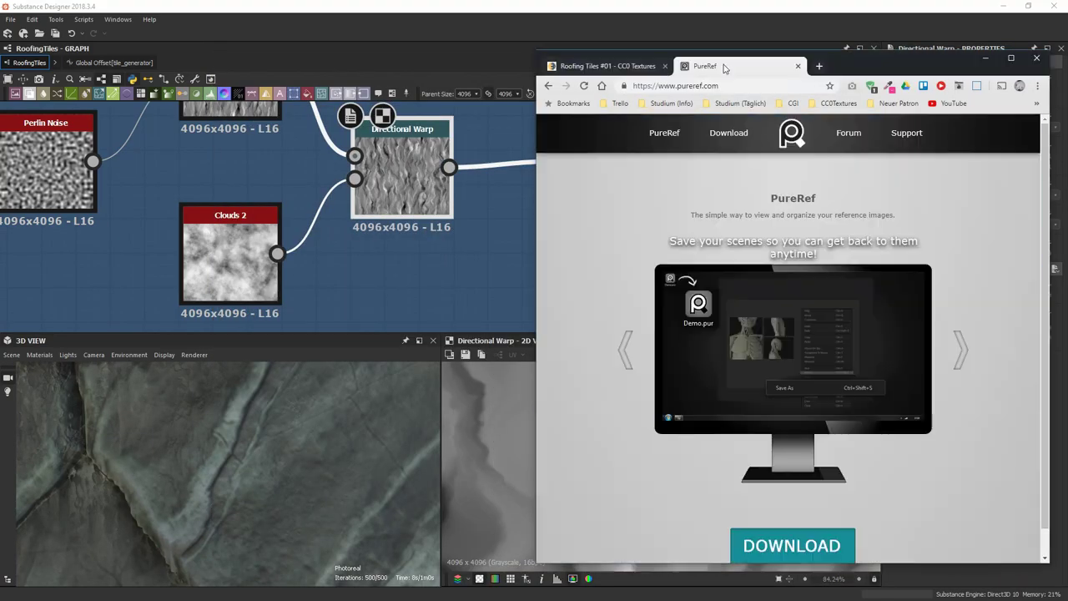
pyautogui.moveTo(892, 69); pyautogui.dragTo(878, 33)
pyautogui.scroll(-1, 723, 254)
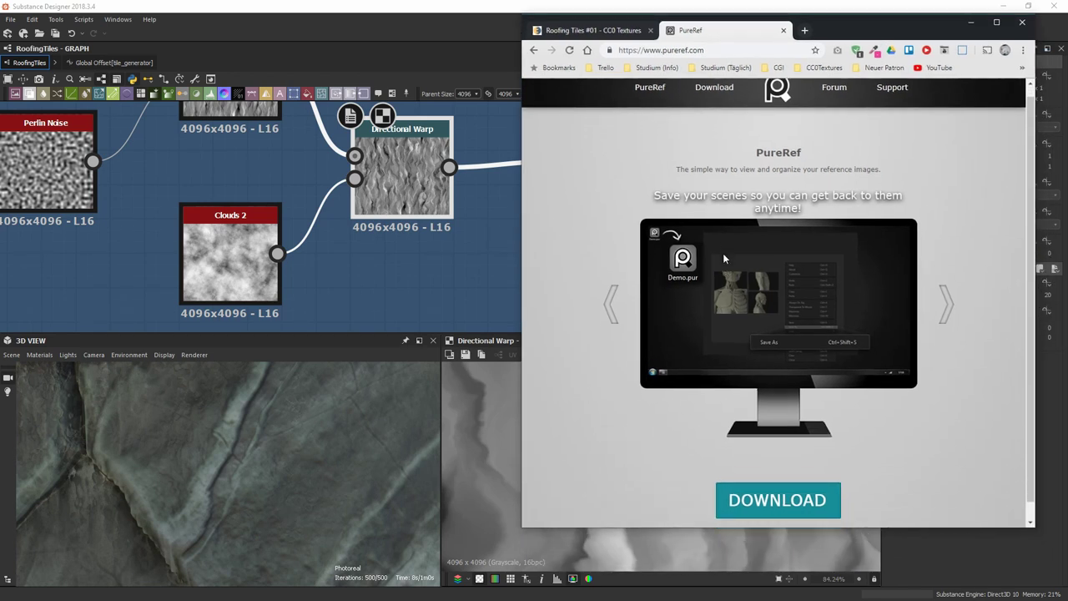
pyautogui.scroll(1, 758, 409)
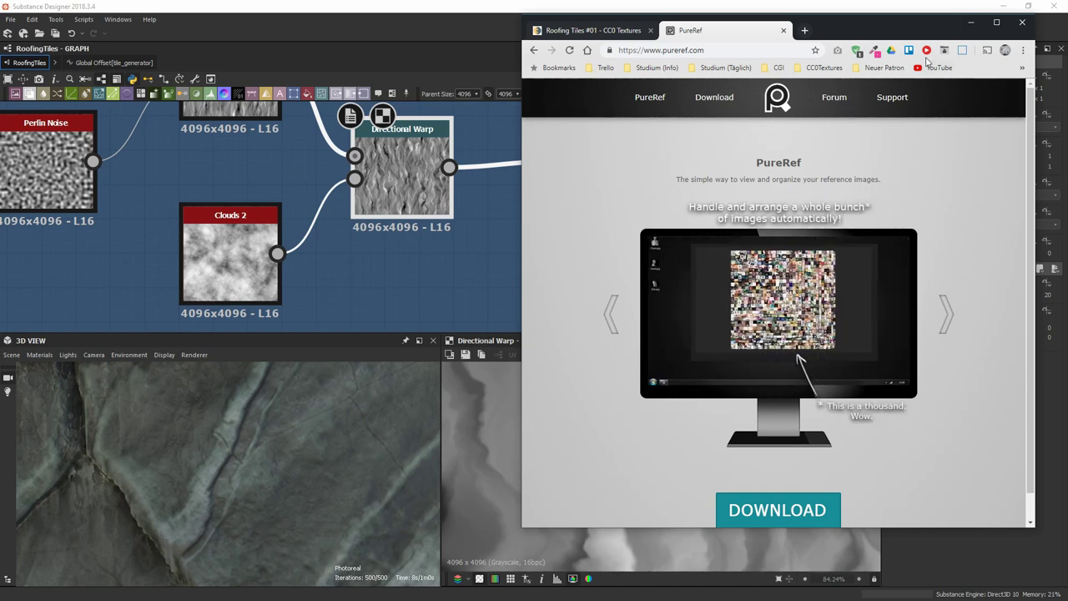
pyautogui.moveTo(847, 27); pyautogui.dragTo(1067, 183)
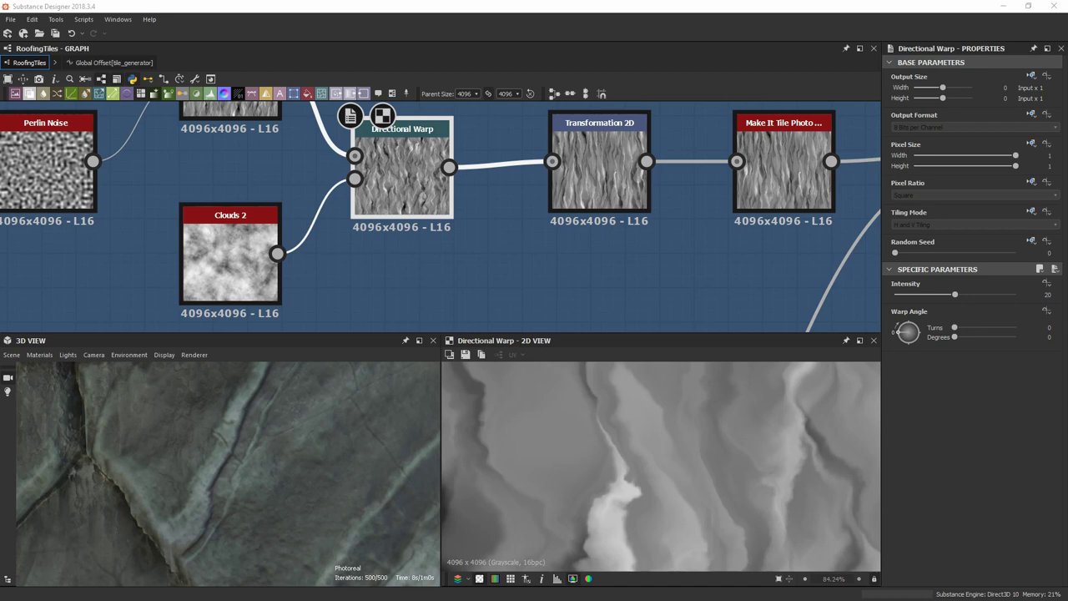
# Preview the Make It Tile Photo node in the Slate Pattern frame and examine its whole tiling output.
pyautogui.scroll(-6, 500, 238)
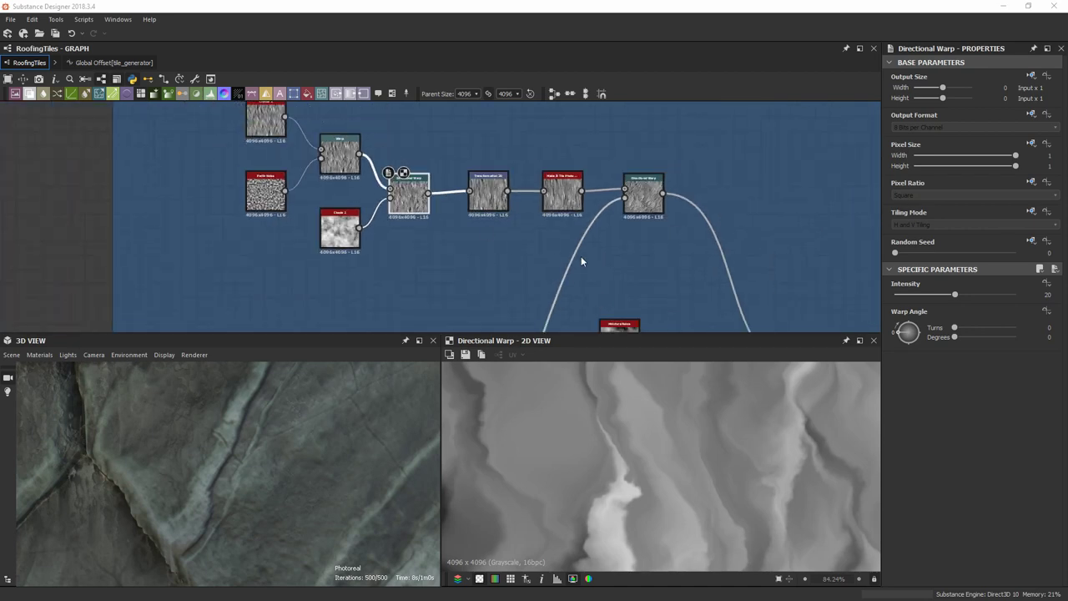
pyautogui.moveTo(584, 254); pyautogui.dragTo(375, 202, button='middle')
pyautogui.scroll(2, 380, 194)
pyautogui.moveTo(439, 197); pyautogui.dragTo(361, 210, button='middle')
pyautogui.moveTo(280, 141); pyautogui.dragTo(289, 178, button='middle')
pyautogui.scroll(5, 288, 177)
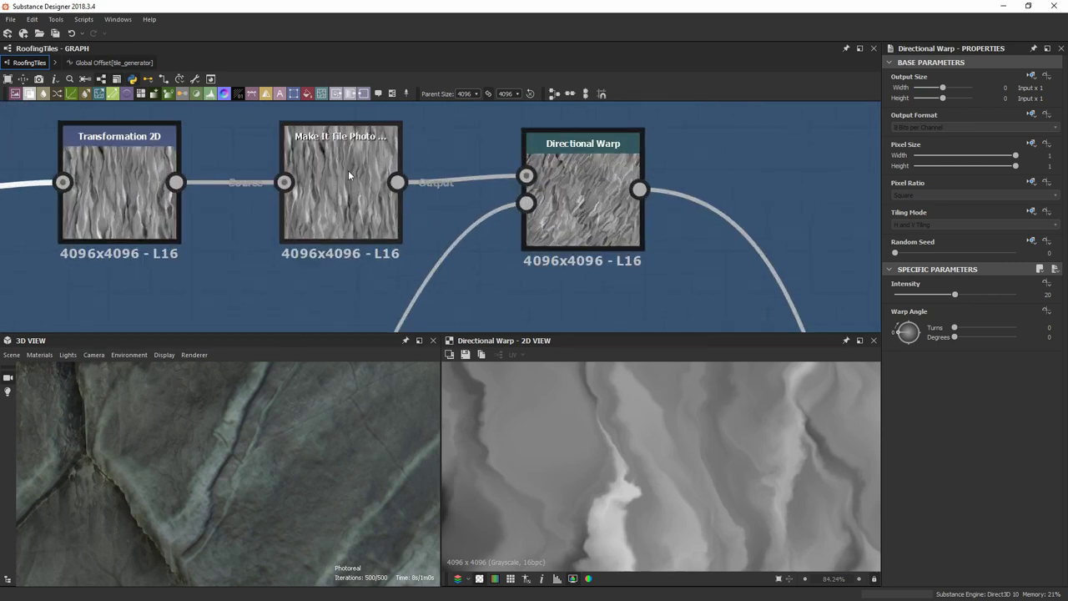
pyautogui.doubleClick(348, 170)
pyautogui.scroll(-14, 667, 499)
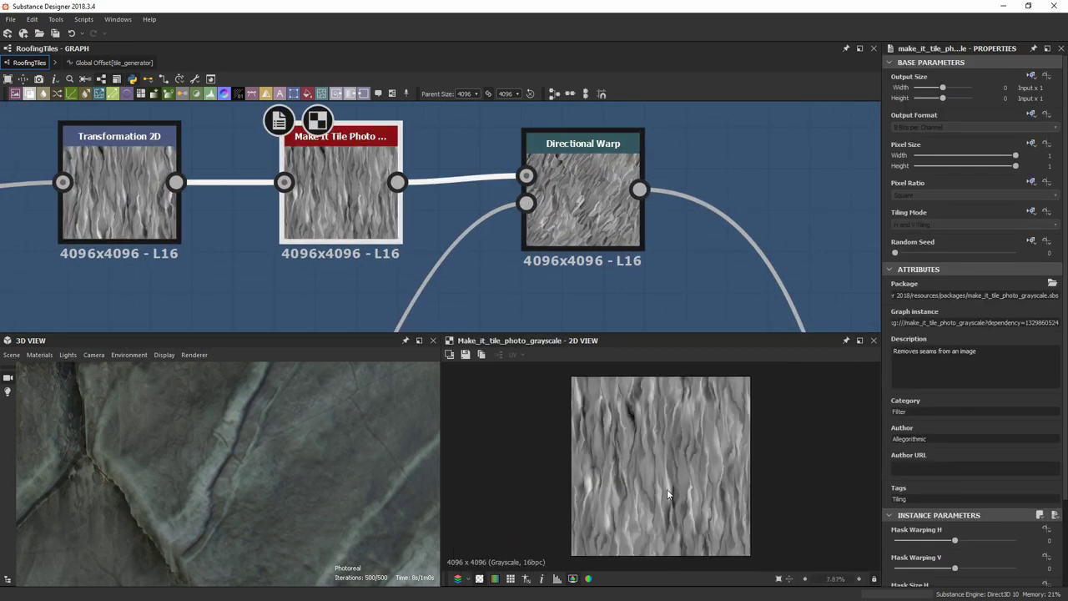
pyautogui.scroll(2, 667, 489)
pyautogui.scroll(-1, 296, 217)
pyautogui.scroll(-1, 674, 422)
pyautogui.scroll(1, 691, 409)
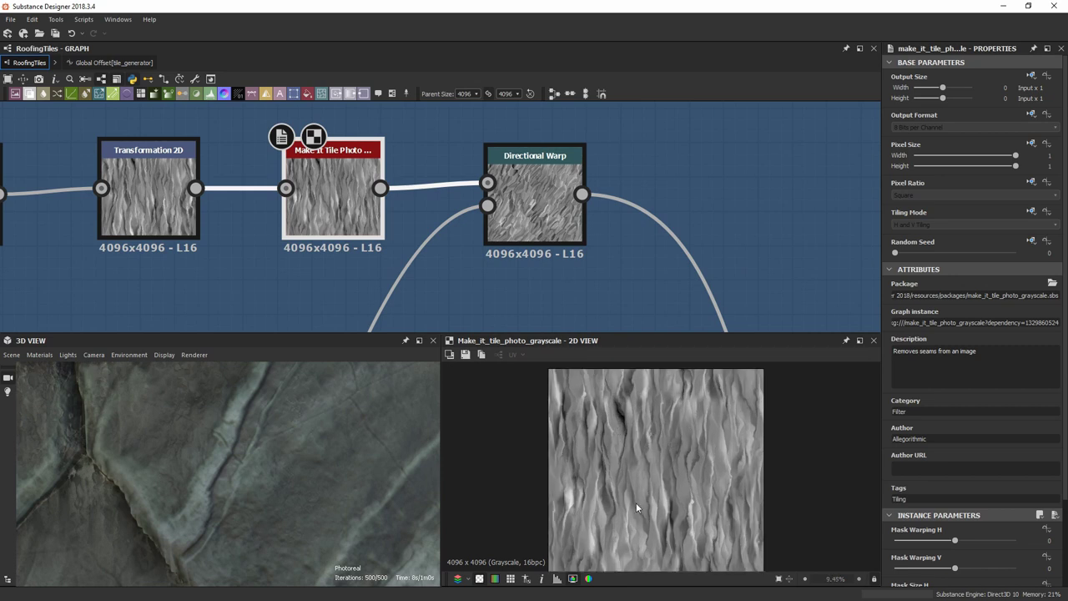
# Move the Directional Warp node slightly away from the Make It Tile Photo node and preview its warped slate pattern.
pyautogui.scroll(-4, 366, 237)
pyautogui.moveTo(365, 237); pyautogui.dragTo(577, 267, button='middle')
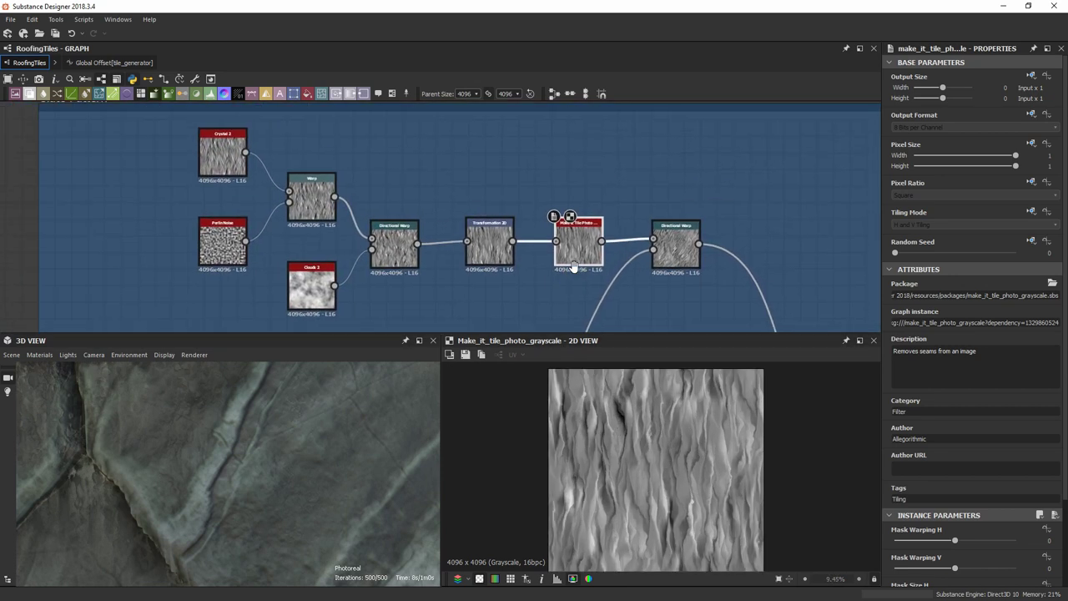
pyautogui.scroll(2, 563, 222)
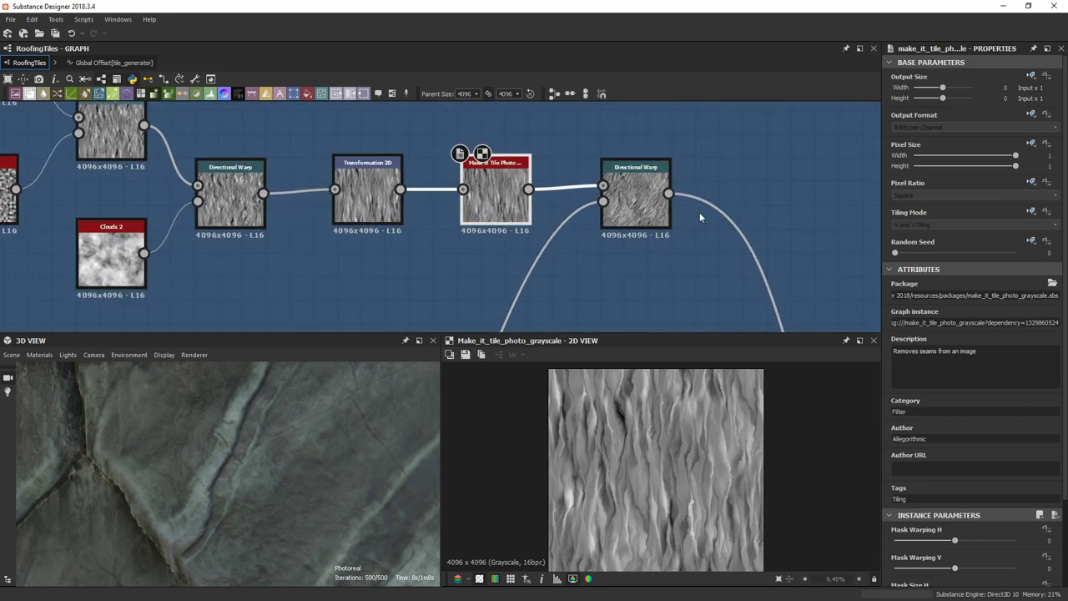
pyautogui.click(643, 200)
pyautogui.moveTo(643, 202); pyautogui.dragTo(667, 226)
pyautogui.moveTo(663, 241); pyautogui.dragTo(634, 217, button='middle')
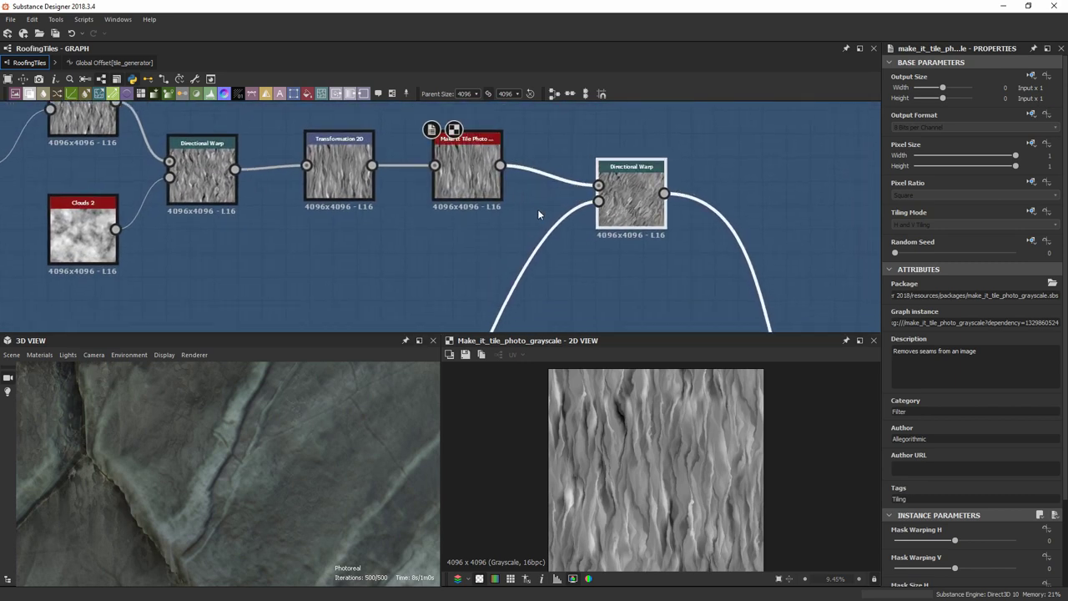
pyautogui.scroll(1, 601, 201)
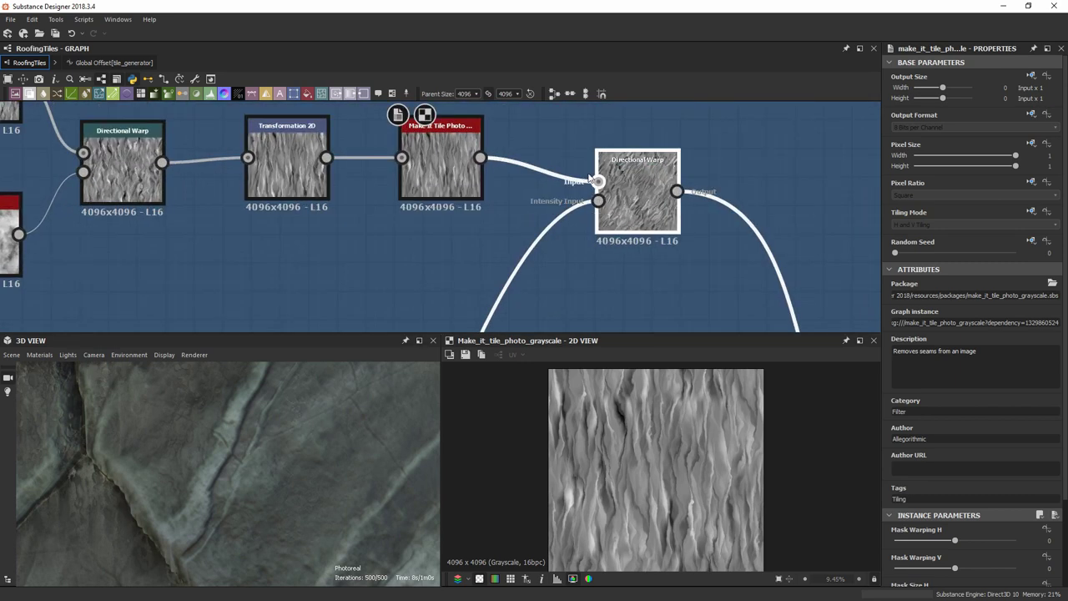
pyautogui.doubleClick(636, 175)
pyautogui.scroll(3, 677, 506)
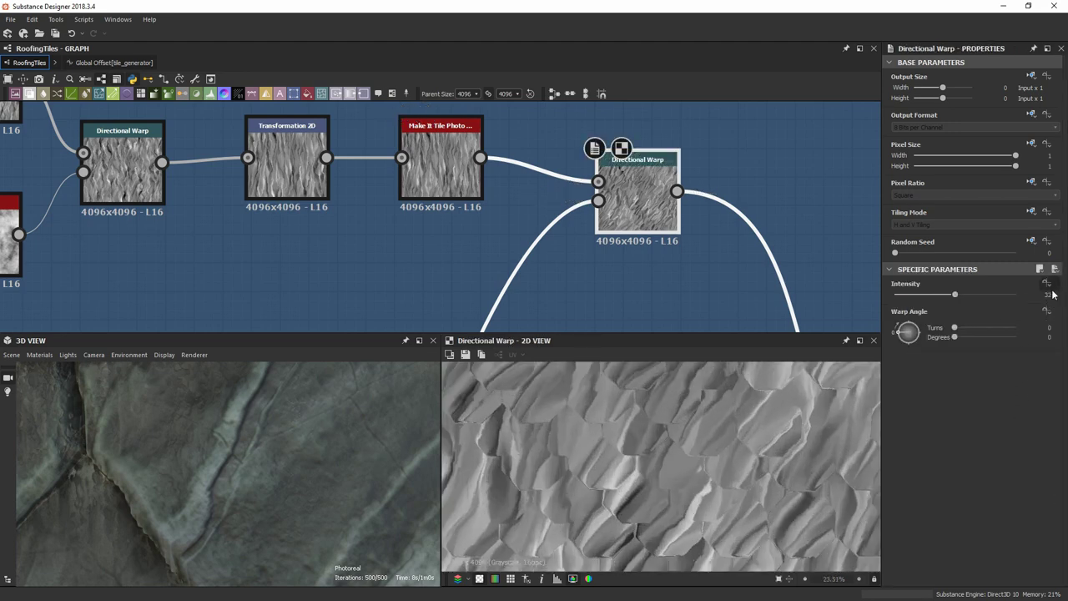
# Trace the Directional Warp's Intensity Input back to the last Directional Warp node in the Warping frame and select that node.
pyautogui.scroll(-5, 636, 177)
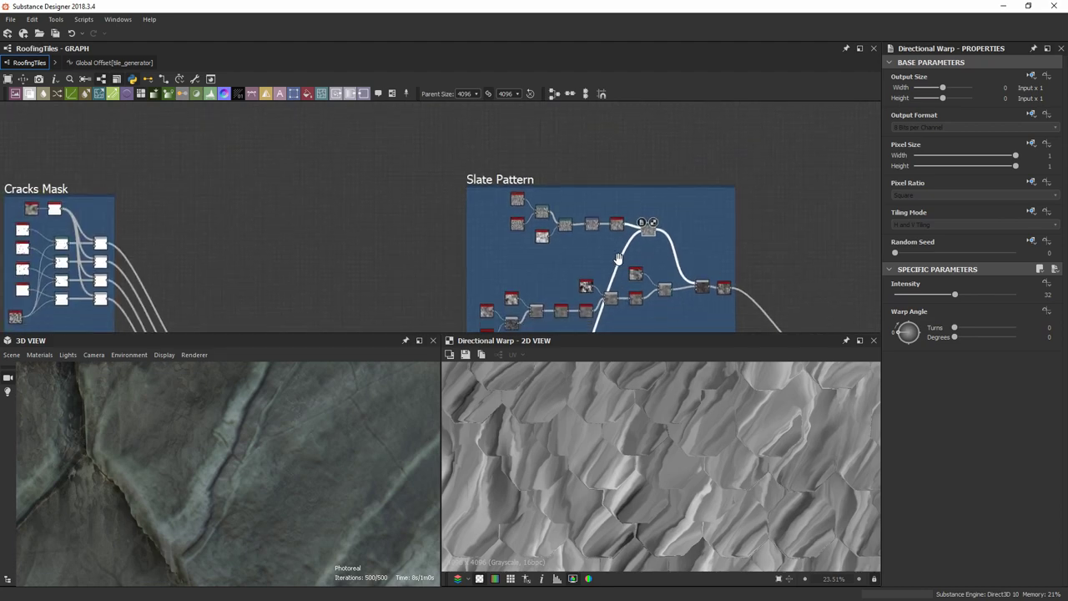
pyautogui.scroll(2, 636, 177)
pyautogui.scroll(4, 636, 177)
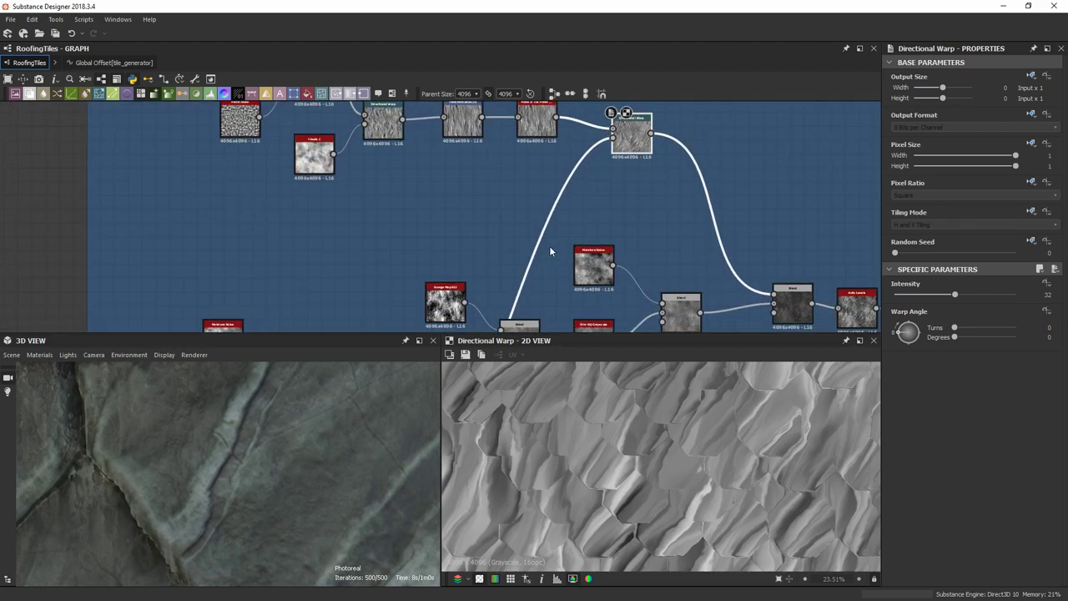
pyautogui.scroll(2, 542, 234)
pyautogui.moveTo(533, 209); pyautogui.dragTo(640, 1, button='middle')
pyautogui.scroll(4, 492, 207)
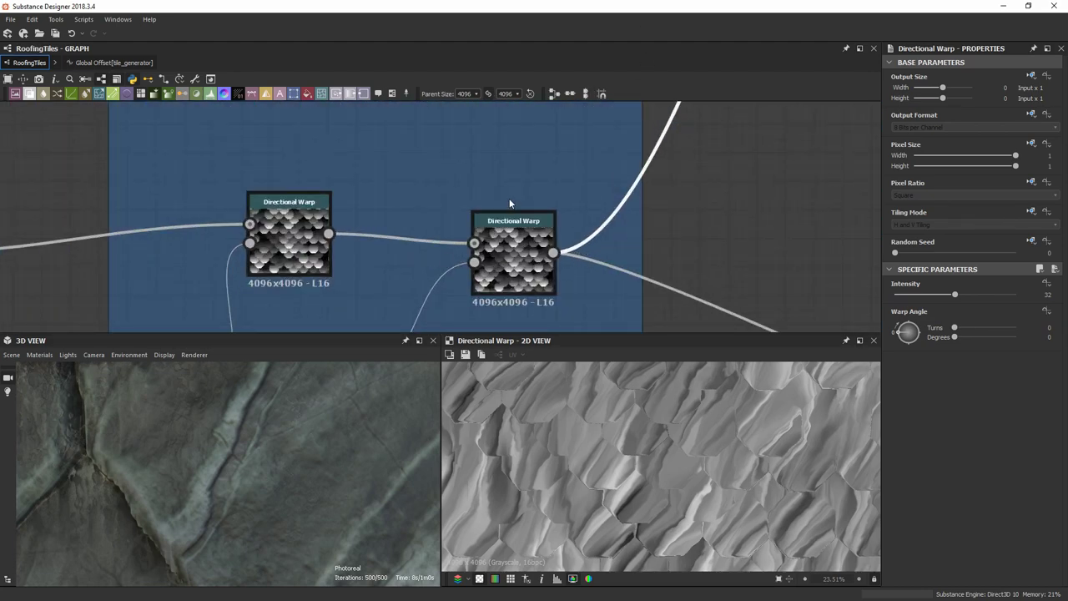
pyautogui.click(527, 220)
# Return to the Slate Pattern frame's Directional Warp and examine how the tile map offsets the streaks across the whole texture.
pyautogui.scroll(-5, 715, 143)
pyautogui.moveTo(715, 143); pyautogui.dragTo(486, 198, button='middle')
pyautogui.scroll(1, 520, 195)
pyautogui.moveTo(552, 176); pyautogui.dragTo(391, 552, button='middle')
pyautogui.scroll(2, 503, 252)
pyautogui.scroll(-5, 740, 446)
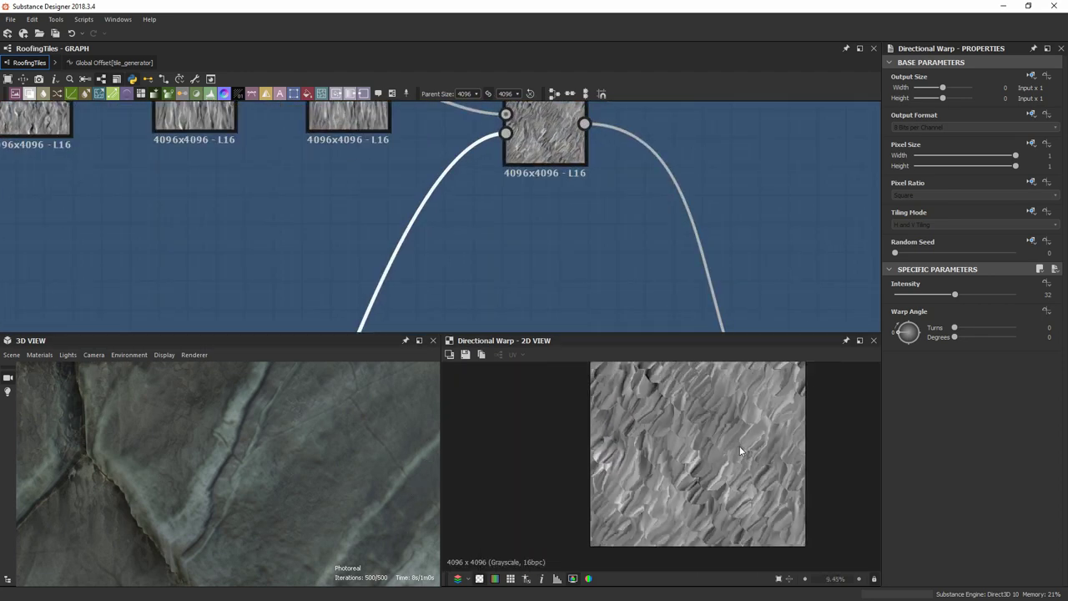
pyautogui.scroll(7, 730, 439)
pyautogui.scroll(-5, 602, 445)
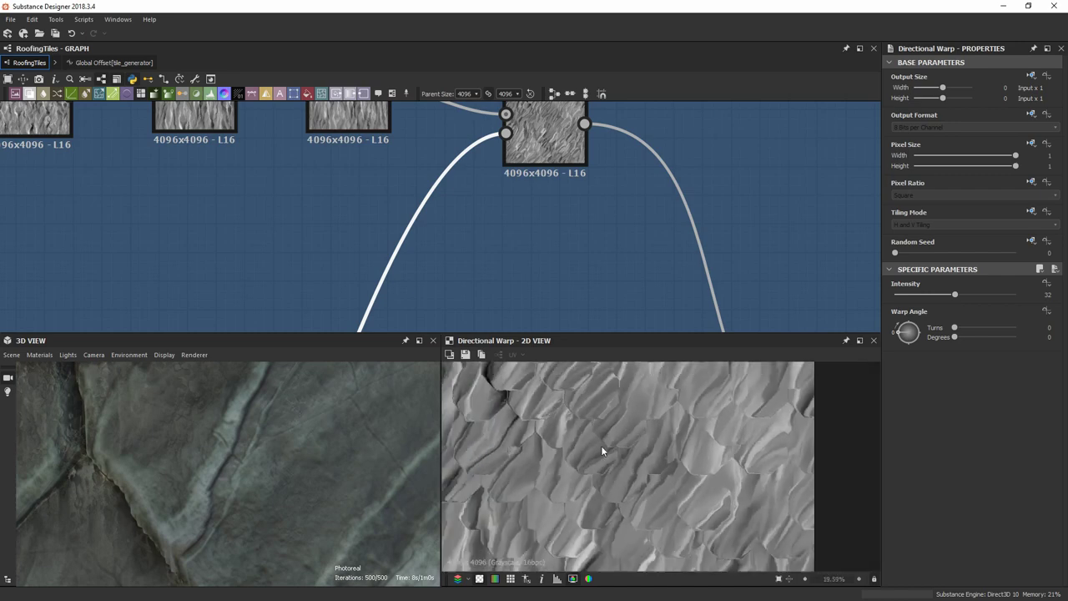
pyautogui.scroll(2, 570, 148)
# Inspect the streaks and edges of individual tiles up close in the Directional Warp's output.
pyautogui.moveTo(570, 149); pyautogui.dragTo(585, 257, button='middle')
pyautogui.scroll(2, 585, 257)
pyautogui.scroll(5, 573, 481)
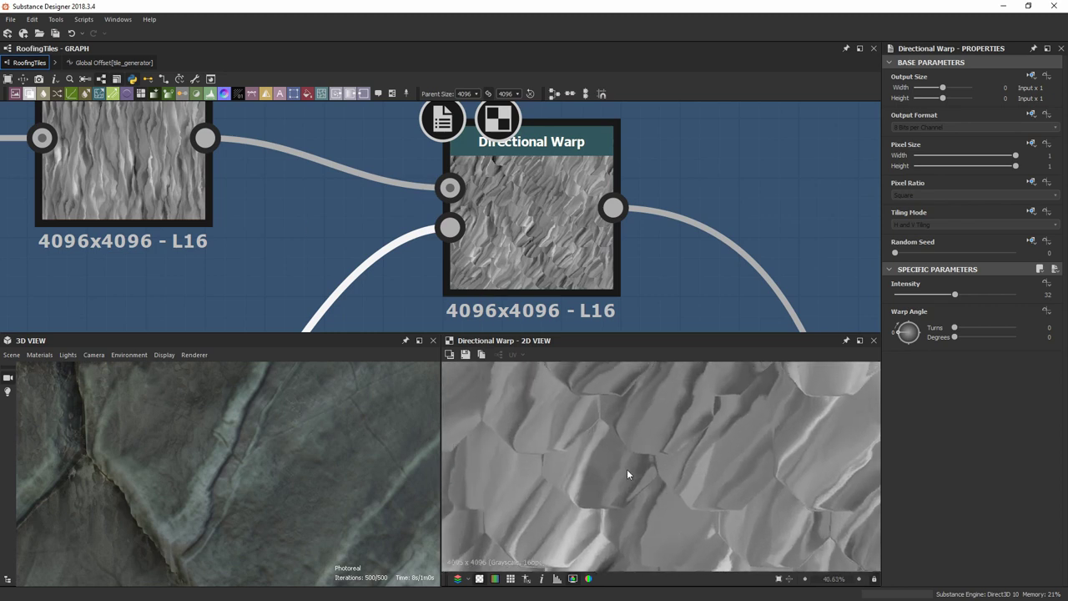
pyautogui.scroll(2, 663, 520)
pyautogui.moveTo(663, 520); pyautogui.dragTo(636, 456, button='middle')
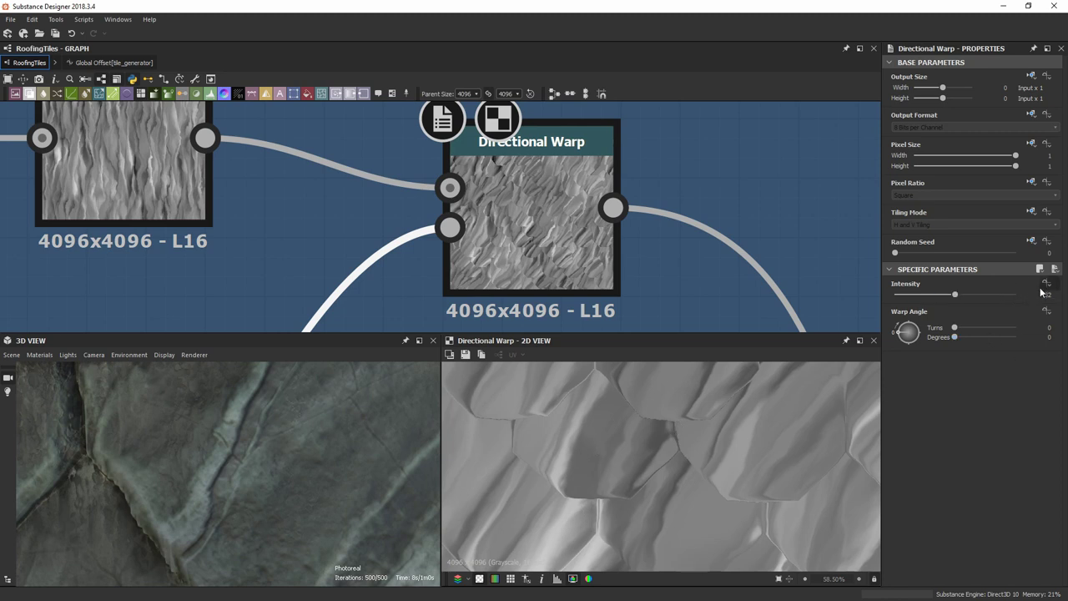
# Compare the warped slate pattern at overview and close range, checking how the streaks differ between neighbouring tiles.
pyautogui.scroll(-5, 596, 438)
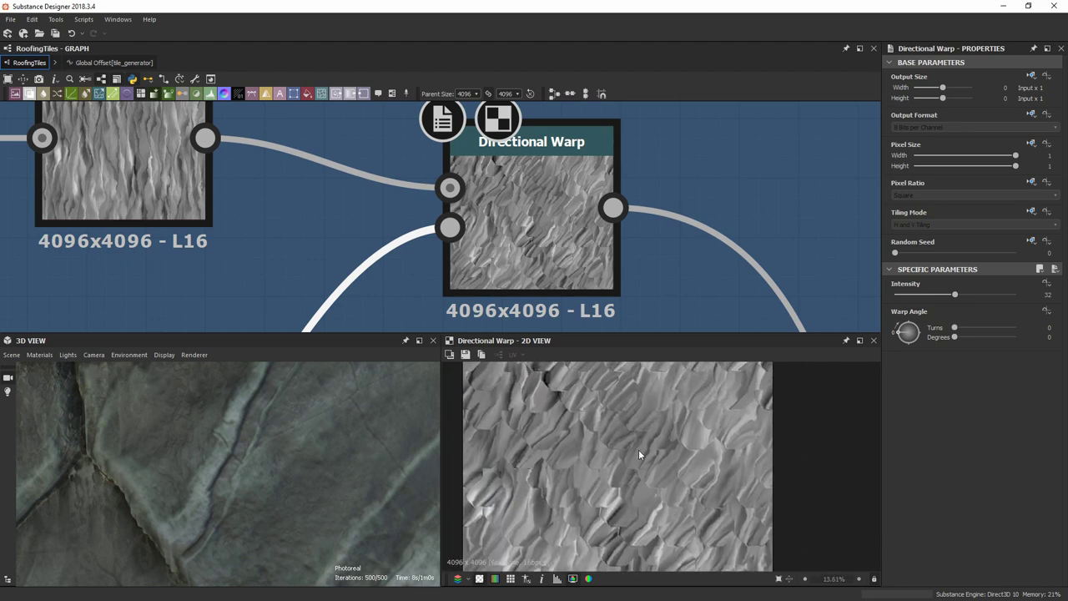
pyautogui.scroll(-1, 639, 453)
pyautogui.scroll(5, 651, 467)
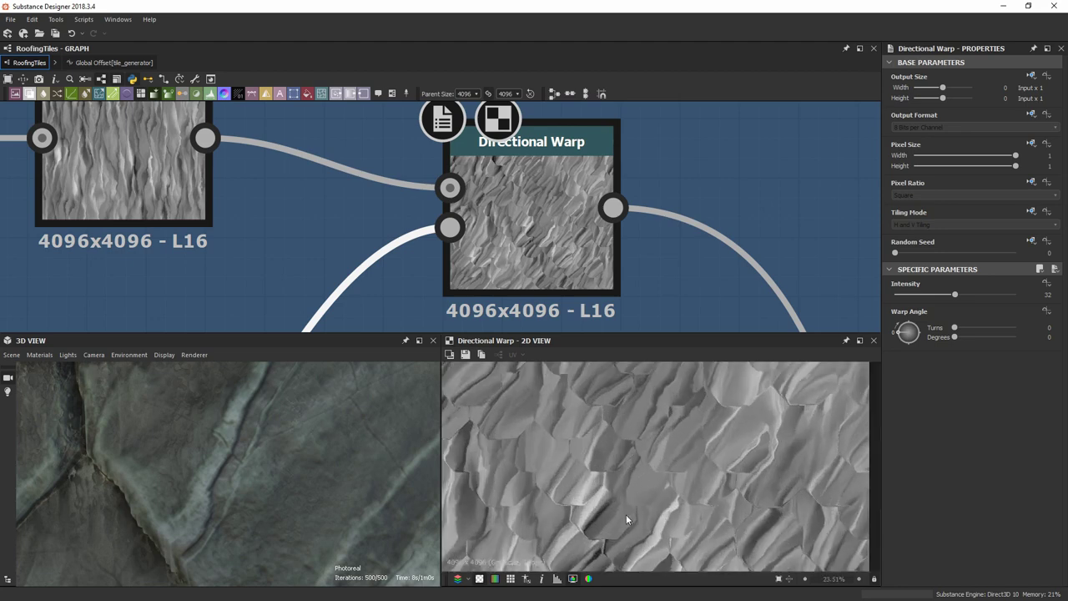
pyautogui.scroll(-2, 587, 497)
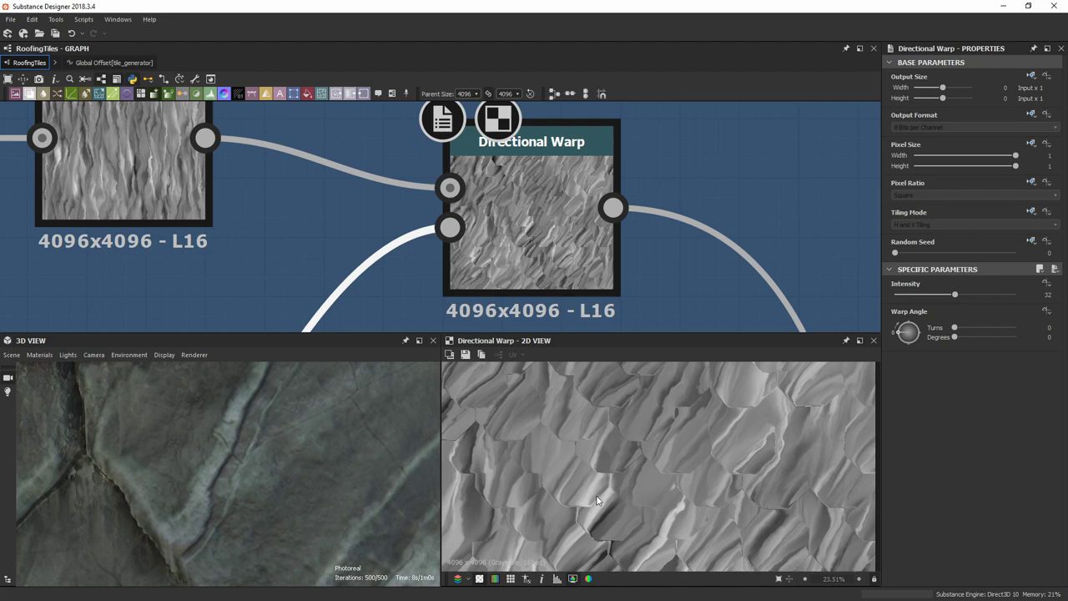
pyautogui.scroll(-1, 576, 498)
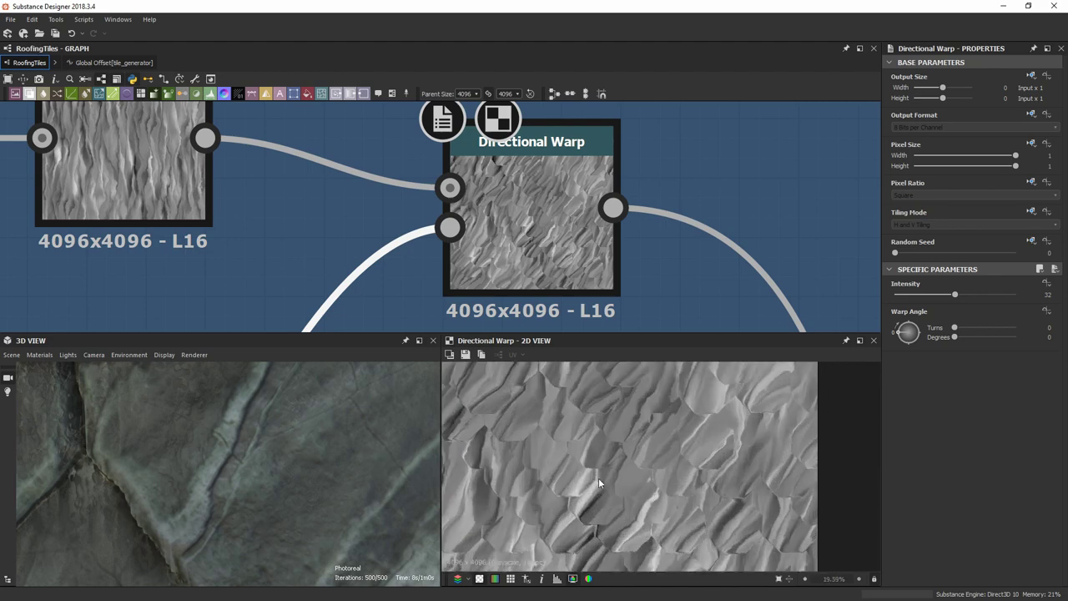
pyautogui.scroll(3, 596, 480)
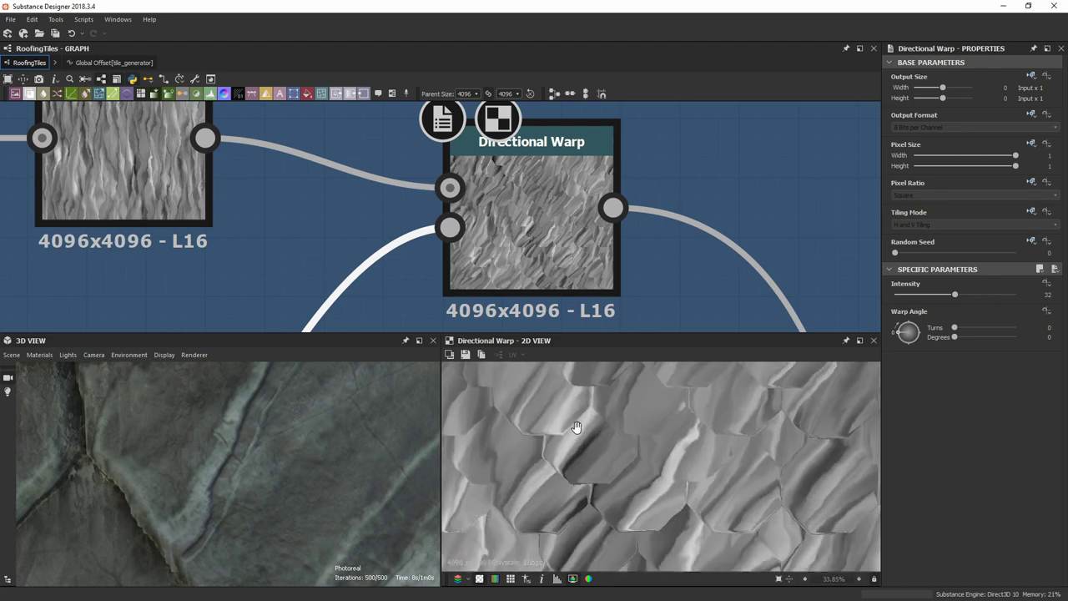
# Preview the last Directional Warp node in the Warping frame and examine the brightness gradient across individual tiles.
pyautogui.scroll(-3, 512, 255)
pyautogui.scroll(-2, 512, 256)
pyautogui.moveTo(489, 293); pyautogui.dragTo(498, 219, button='middle')
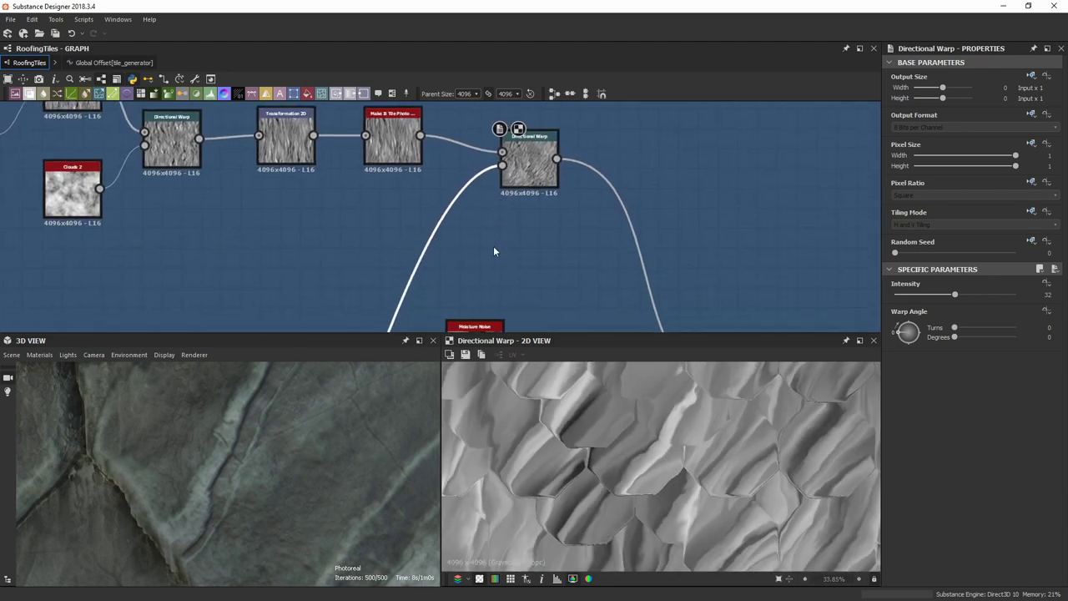
pyautogui.scroll(-6, 481, 257)
pyautogui.moveTo(457, 285); pyautogui.dragTo(488, 164, button='middle')
pyautogui.moveTo(435, 267); pyautogui.dragTo(473, 195, button='middle')
pyautogui.scroll(4, 428, 282)
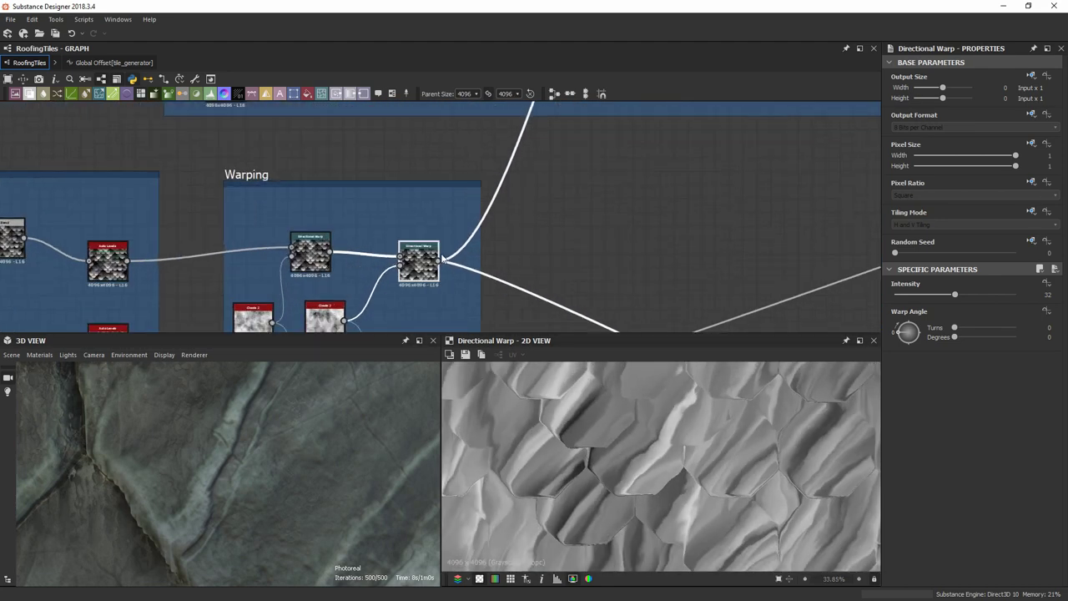
pyautogui.doubleClick(420, 264)
pyautogui.scroll(4, 618, 496)
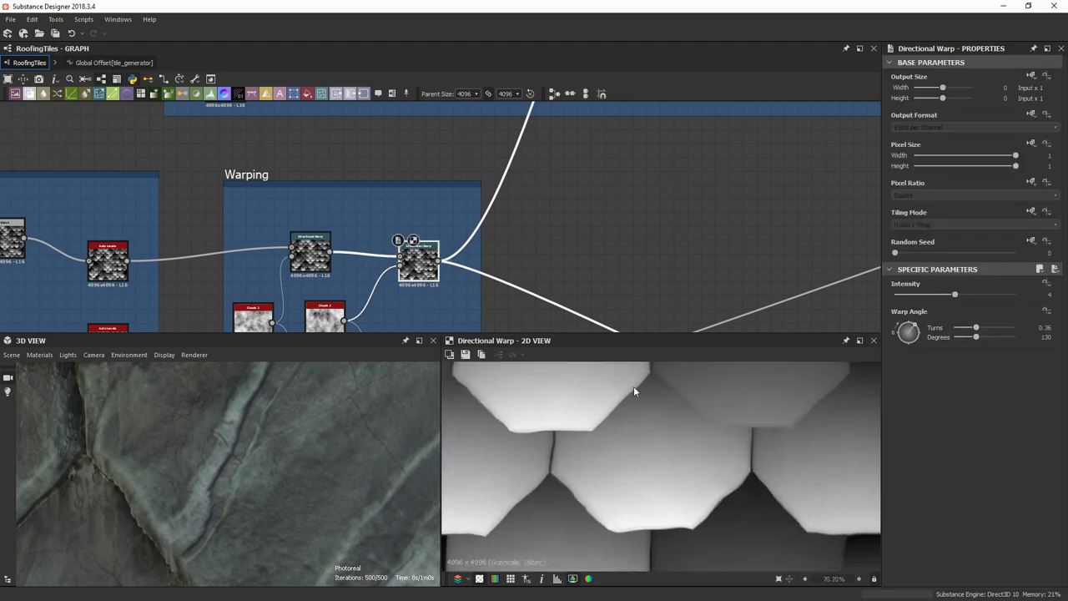
pyautogui.scroll(-4, 209, 242)
# Preview the Multiply Blend node in the Basic Shape frame to examine the gradient on the single tile shape.
pyautogui.moveTo(184, 234); pyautogui.dragTo(822, 192, button='middle')
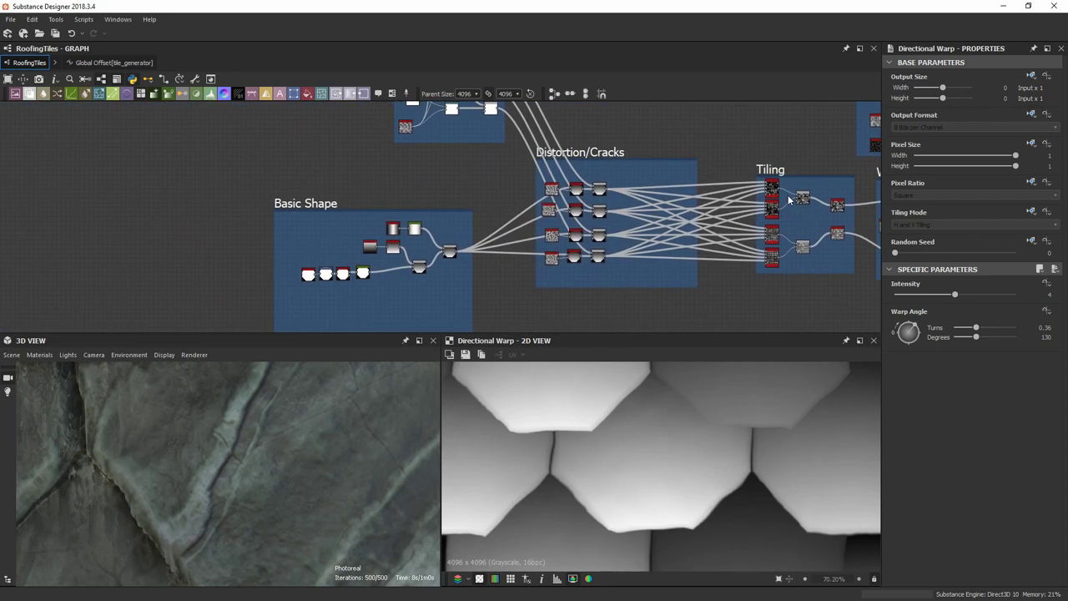
pyautogui.click(419, 267)
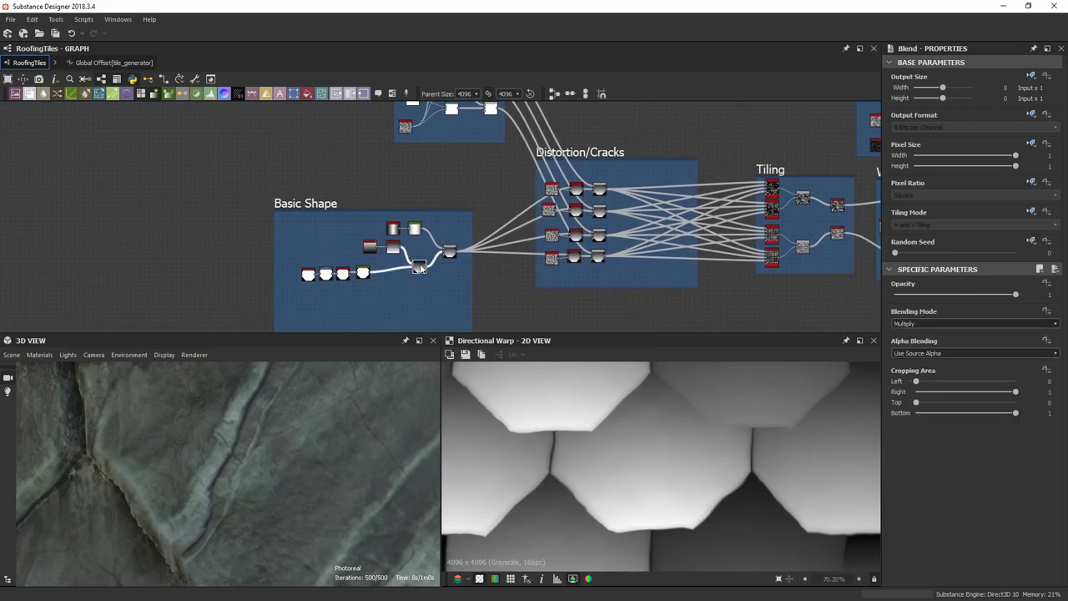
pyautogui.doubleClick(419, 267)
pyautogui.scroll(-8, 634, 434)
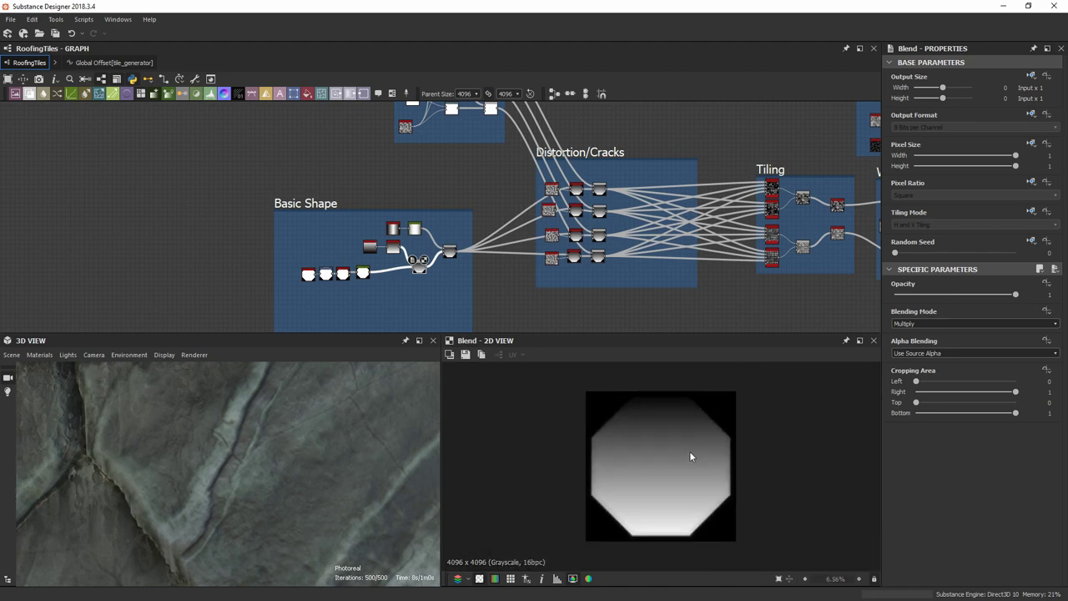
# Preview the Directional Warp node at the end of the upper chain in the Slate Pattern frame and examine the overall pattern.
pyautogui.scroll(-3, 675, 203)
pyautogui.moveTo(674, 203); pyautogui.dragTo(427, 283, button='middle')
pyautogui.scroll(3, 699, 152)
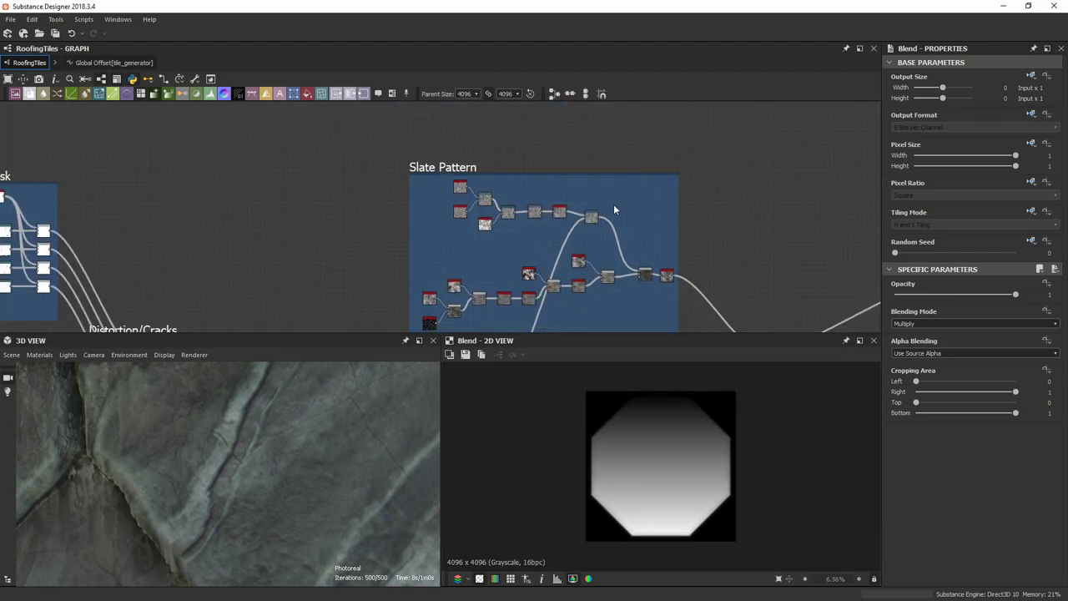
pyautogui.scroll(4, 614, 210)
pyautogui.doubleClick(572, 223)
pyautogui.scroll(3, 664, 452)
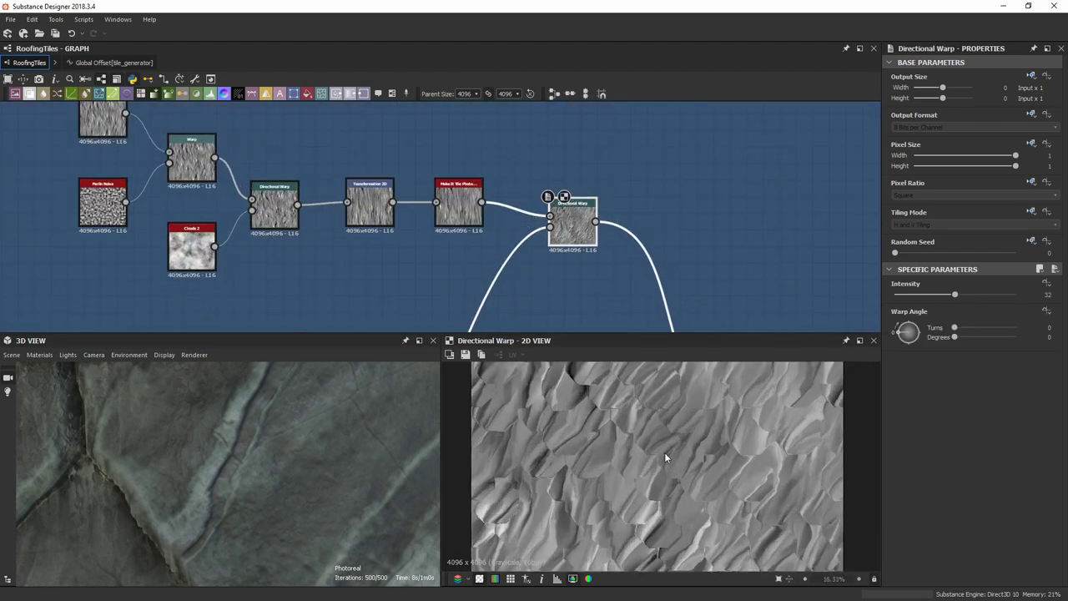
pyautogui.scroll(-1, 674, 511)
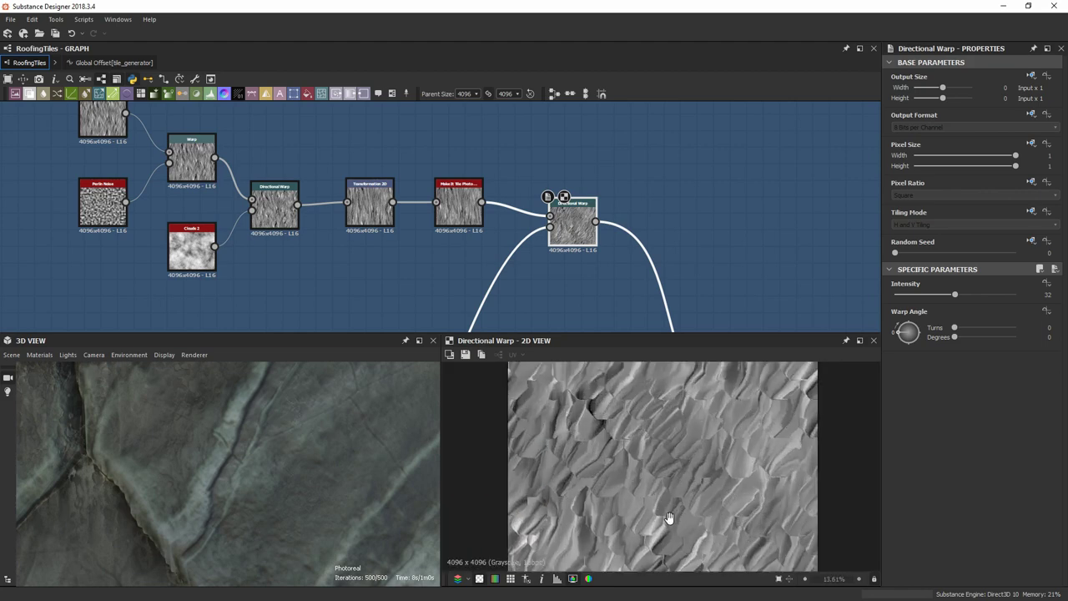
pyautogui.moveTo(668, 519); pyautogui.dragTo(668, 475, button='middle')
pyautogui.scroll(1, 667, 444)
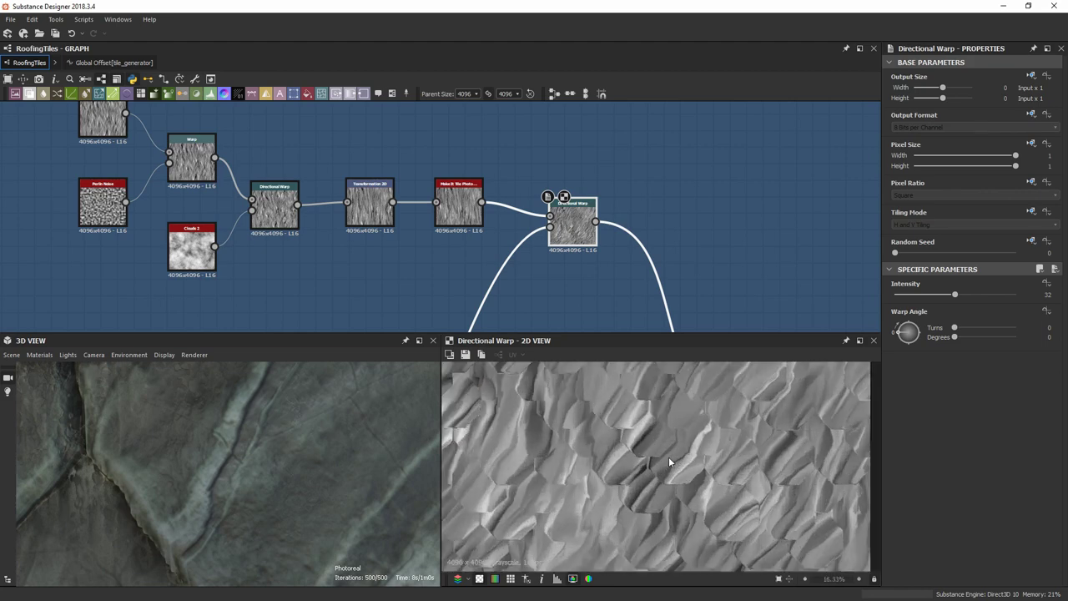
# Compare the streaks on a few individual warped tiles up close with the full Directional Warp pattern.
pyautogui.scroll(6, 668, 457)
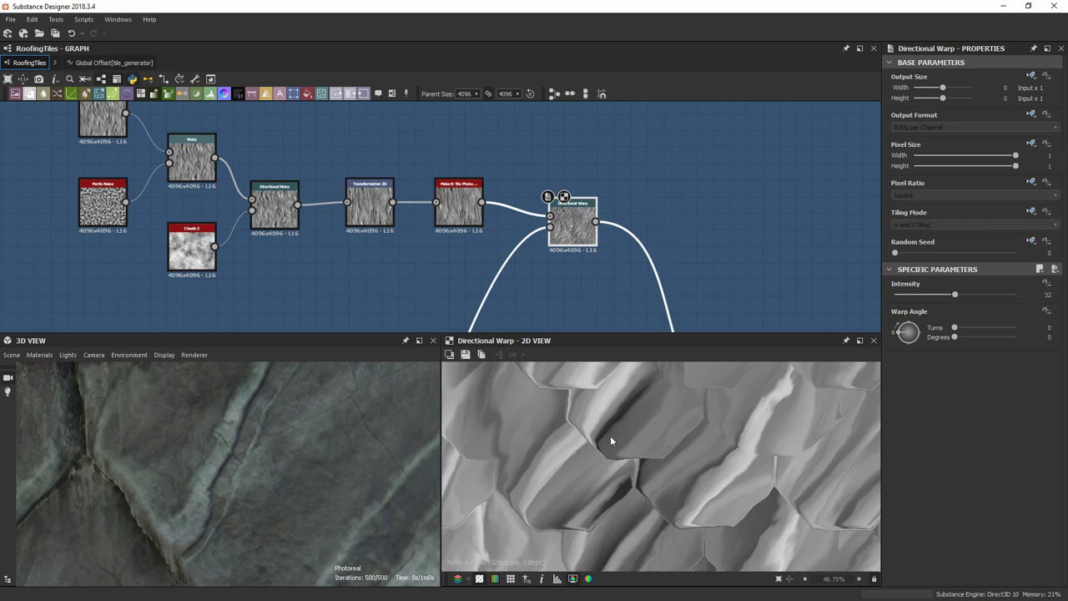
pyautogui.scroll(-9, 618, 438)
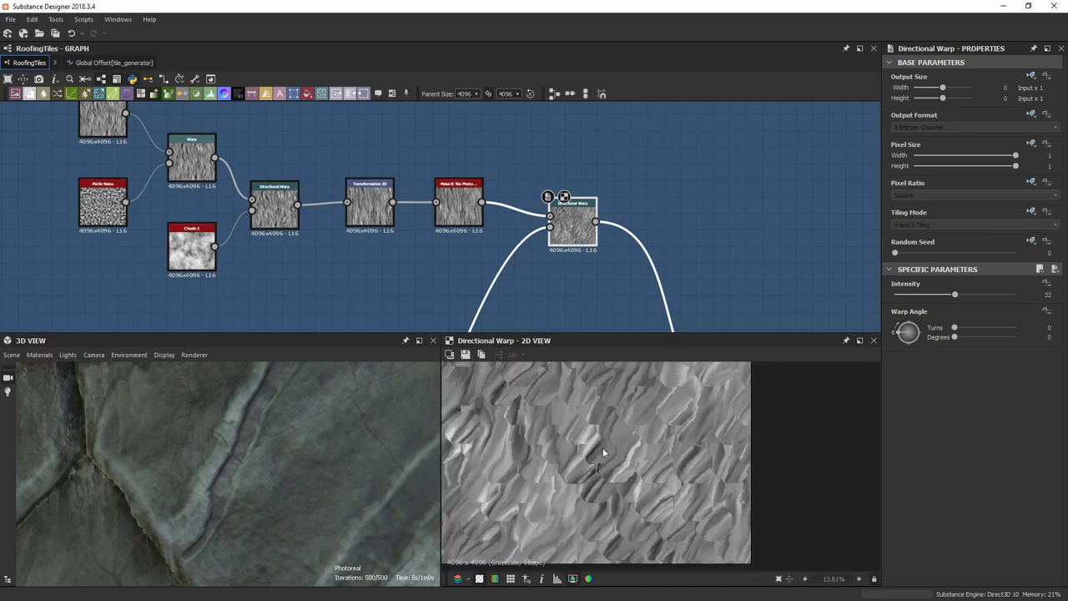
pyautogui.moveTo(607, 451); pyautogui.dragTo(633, 465, button='middle')
pyautogui.scroll(1, 619, 421)
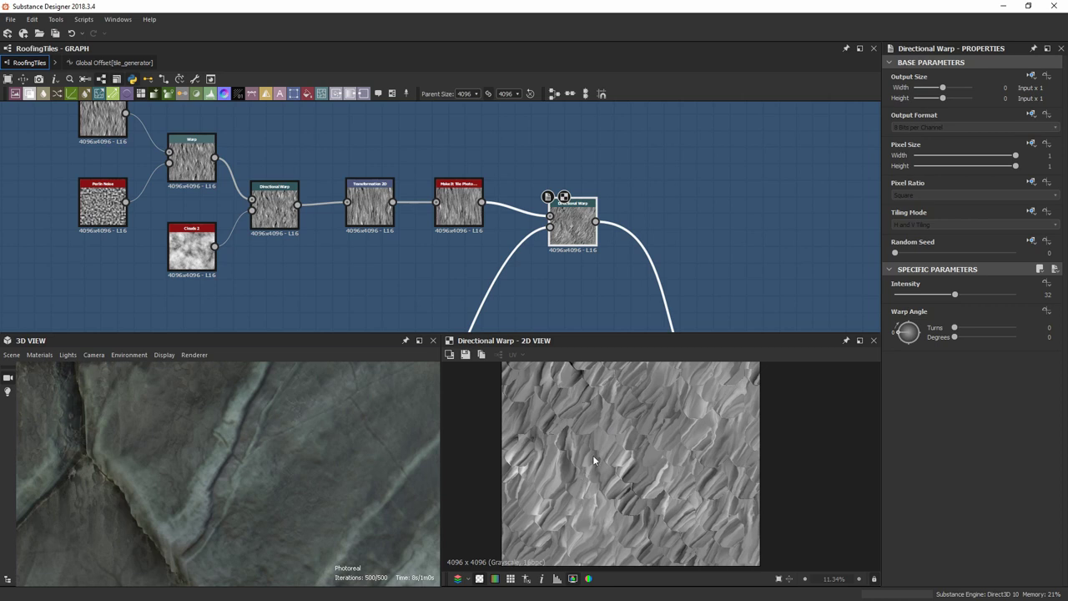
# Preview the Crystal 1 noise node that starts the lower chain of the Slate Pattern frame.
pyautogui.scroll(-5, 600, 293)
pyautogui.scroll(4, 556, 208)
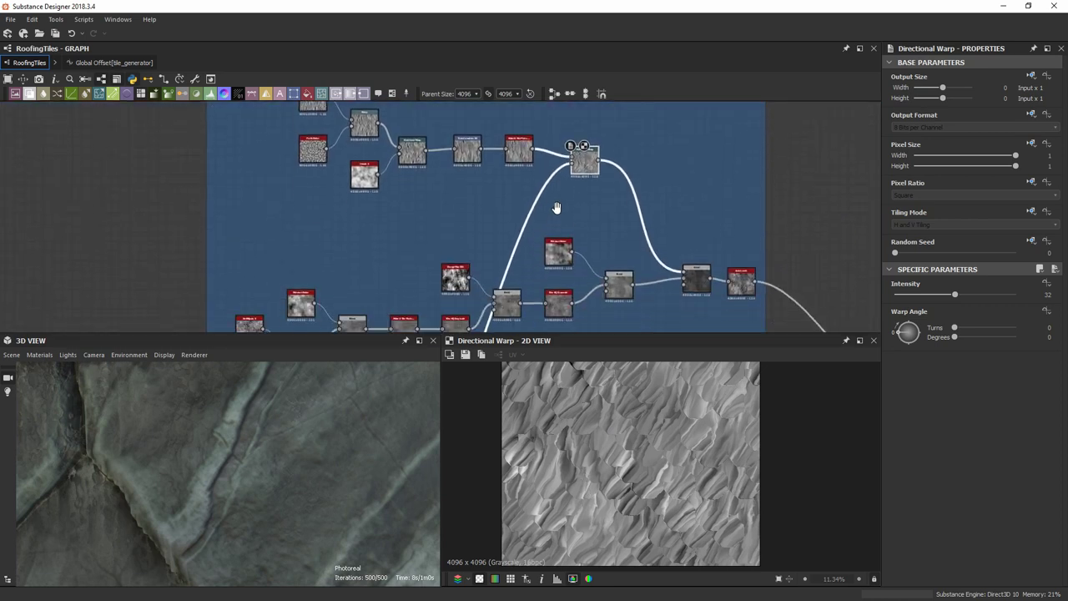
pyautogui.moveTo(422, 229); pyautogui.dragTo(477, 199, button='middle')
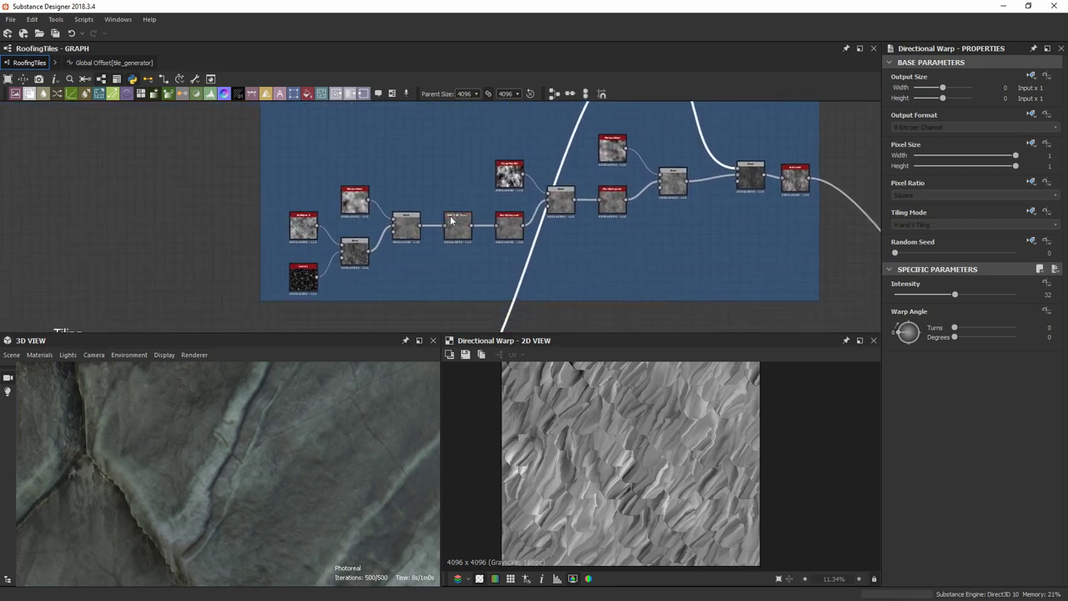
pyautogui.scroll(1, 454, 221)
pyautogui.moveTo(621, 194); pyautogui.dragTo(604, 247, button='middle')
pyautogui.scroll(-3, 604, 247)
pyautogui.scroll(2, 601, 247)
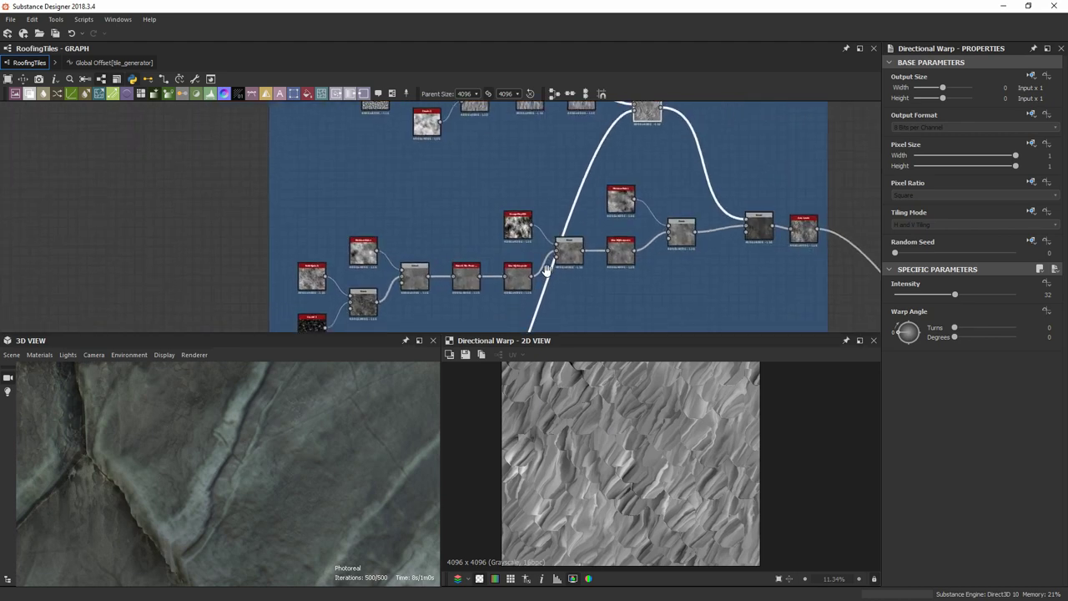
pyautogui.moveTo(454, 326); pyautogui.dragTo(596, 233, button='middle')
pyautogui.scroll(3, 397, 243)
pyautogui.moveTo(623, 185); pyautogui.dragTo(423, 260, button='middle')
pyautogui.doubleClick(309, 305)
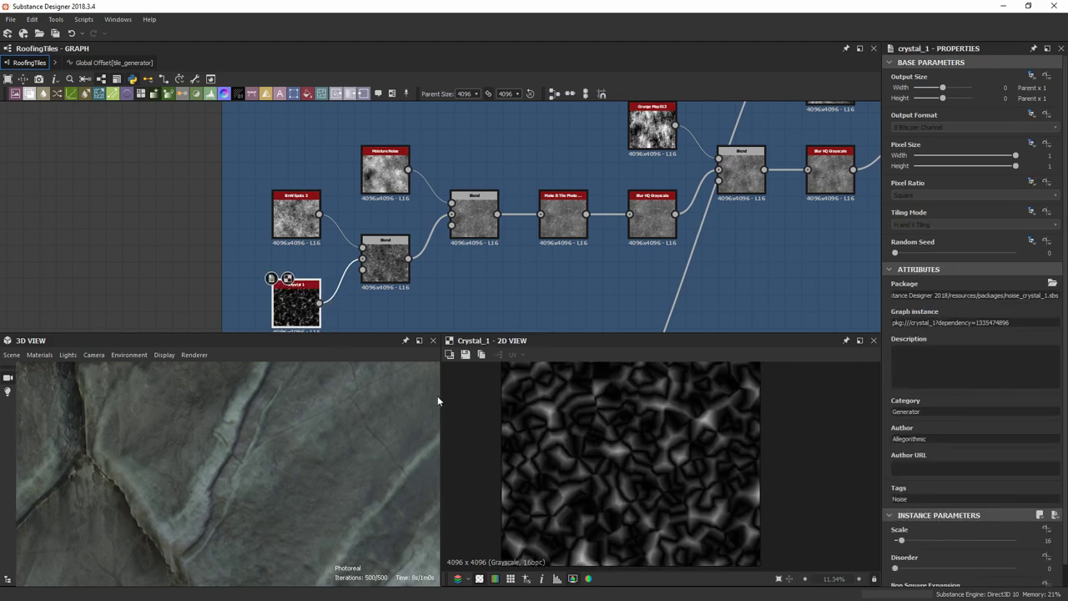
# Show the Crystal 1 noise tiled in the 2D view to examine how it repeats.
pyautogui.scroll(-2, 634, 467)
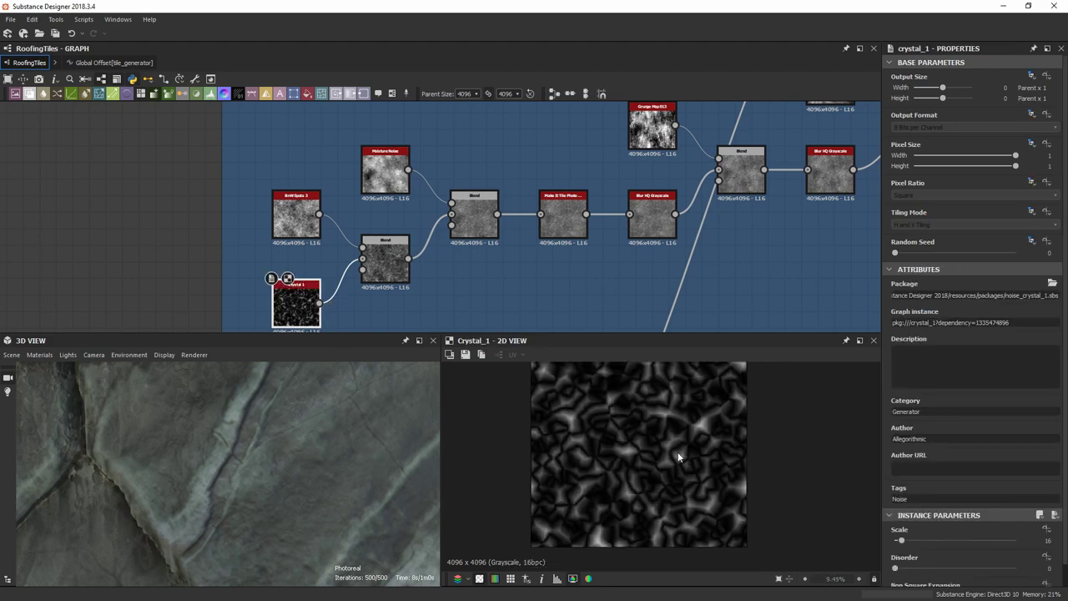
pyautogui.click(512, 578)
pyautogui.scroll(1, 686, 434)
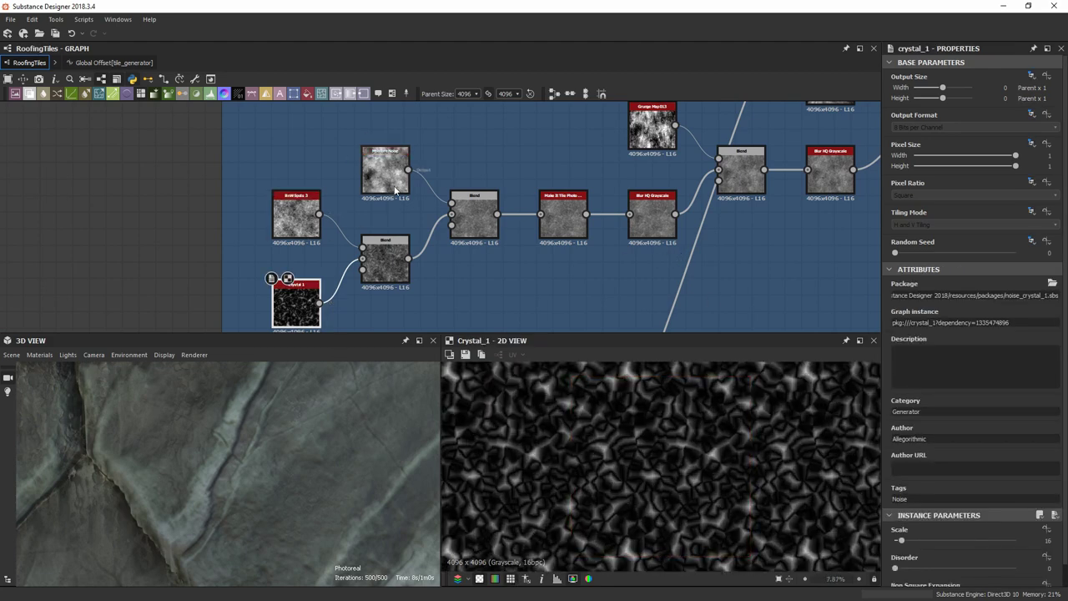
# Preview the Blend that mixes in the first Moisture Noise, and trace the chain through its blurs and further blends.
pyautogui.scroll(1, 401, 192)
pyautogui.doubleClick(474, 214)
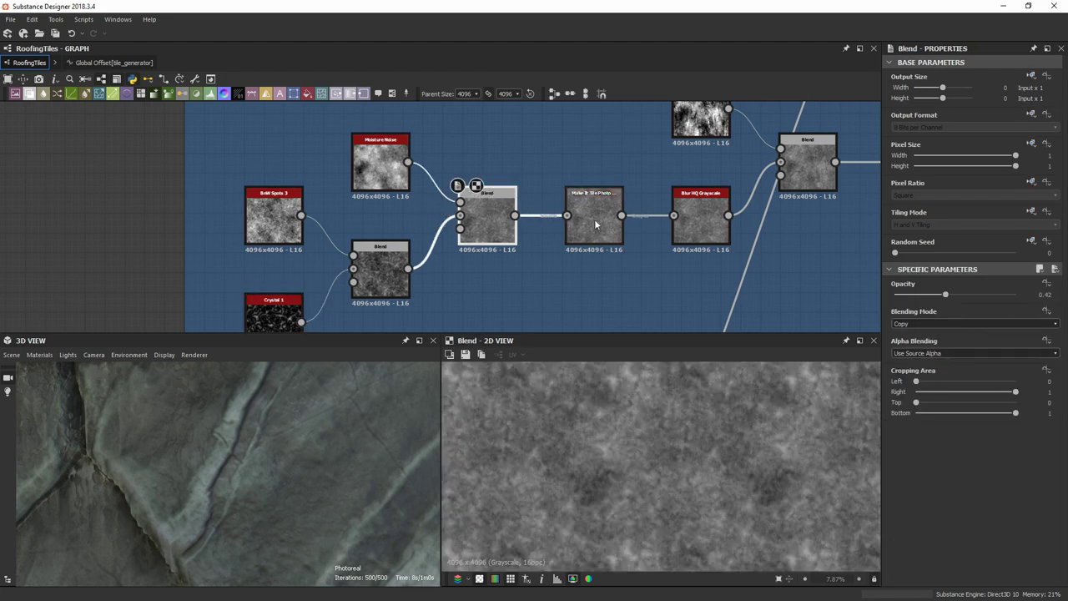
pyautogui.moveTo(595, 224); pyautogui.dragTo(356, 282, button='middle')
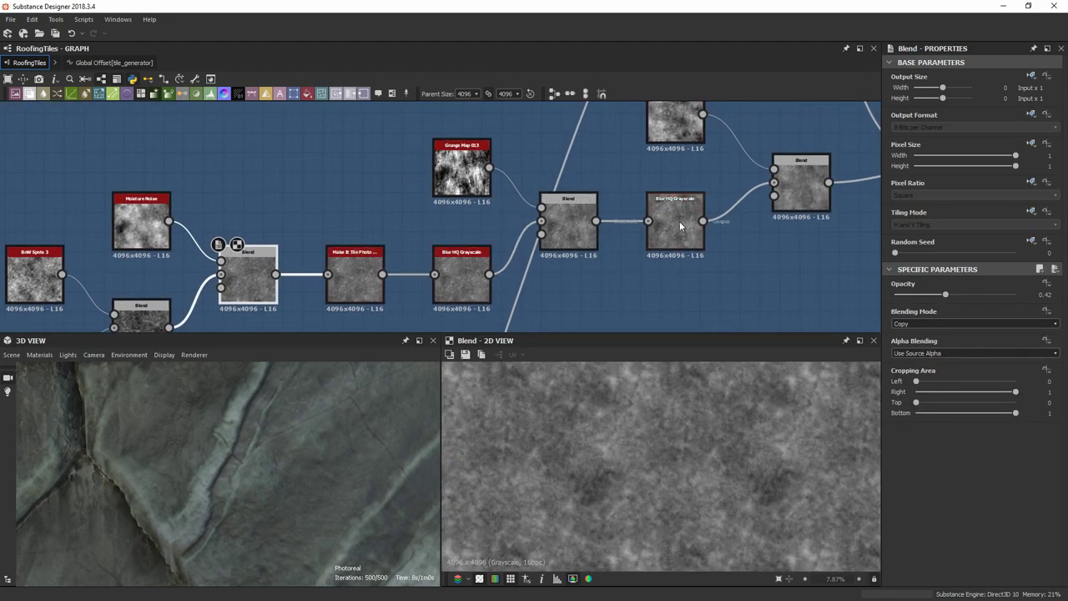
pyautogui.moveTo(644, 223); pyautogui.dragTo(512, 263, button='middle')
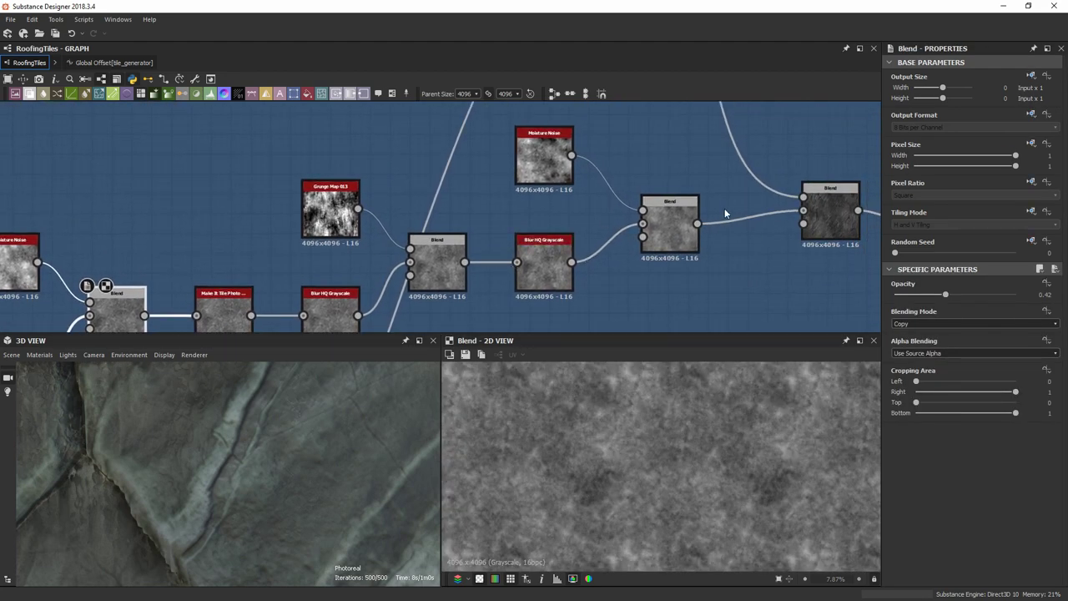
pyautogui.moveTo(698, 208); pyautogui.dragTo(483, 233, button='middle')
# Preview the Multiply Blend before Auto Levels and compare its surface detail up close with the rendered roof tiles.
pyautogui.doubleClick(620, 215)
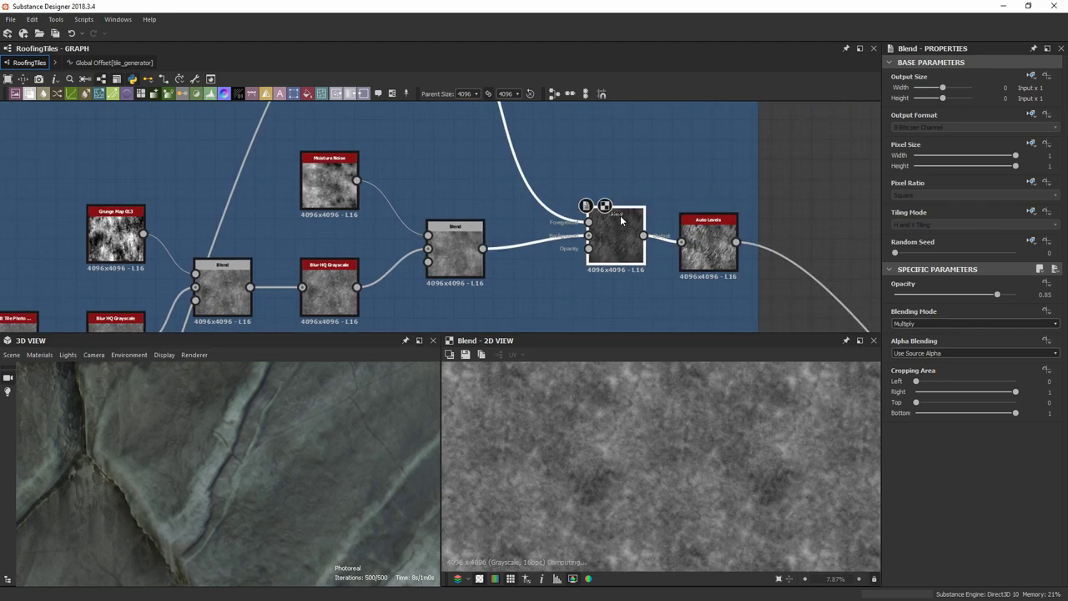
pyautogui.scroll(5, 649, 440)
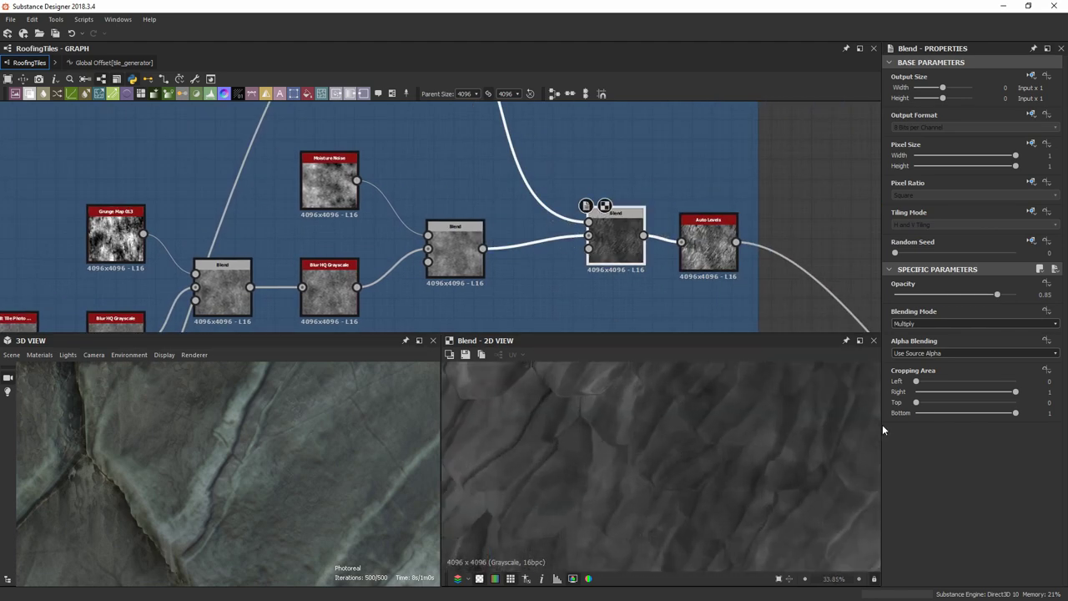
pyautogui.scroll(-5, 326, 458)
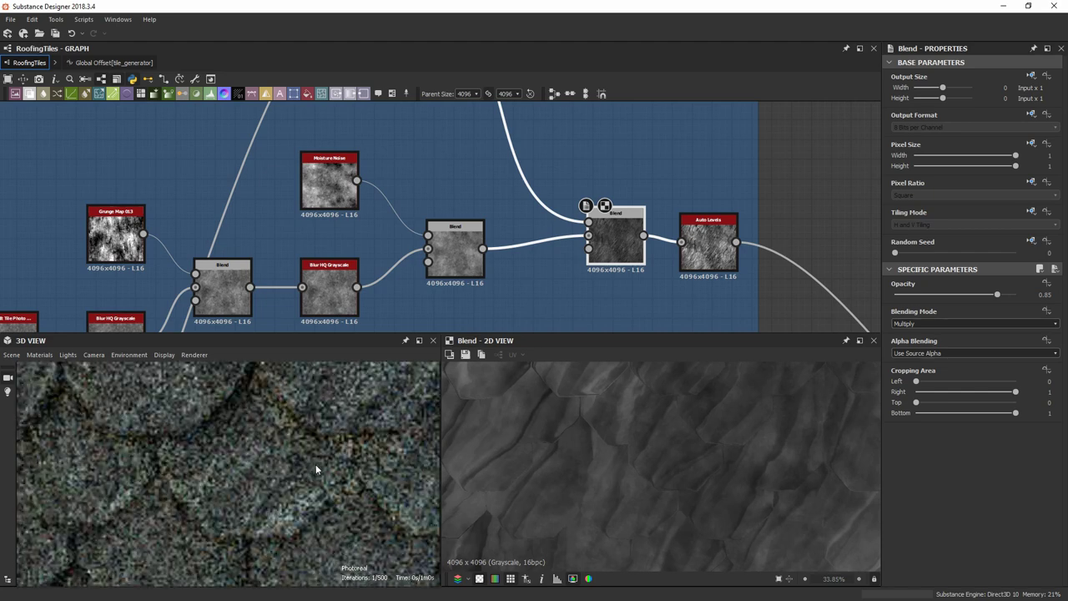
pyautogui.scroll(5, 315, 464)
pyautogui.scroll(-1, 654, 466)
pyautogui.scroll(5, 656, 472)
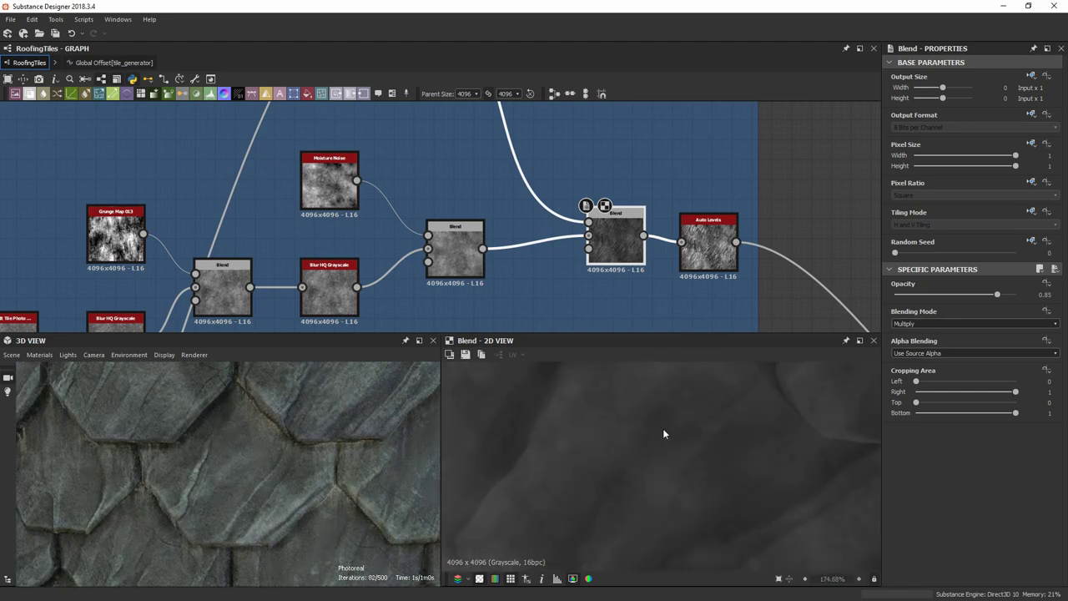
pyautogui.scroll(-2, 680, 483)
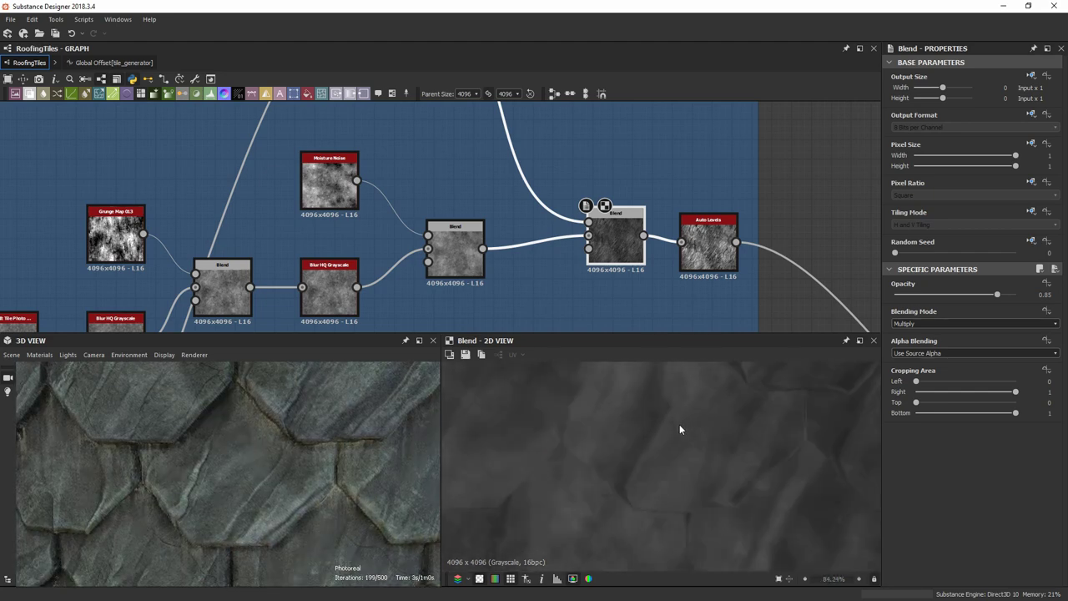
pyautogui.scroll(3, 684, 460)
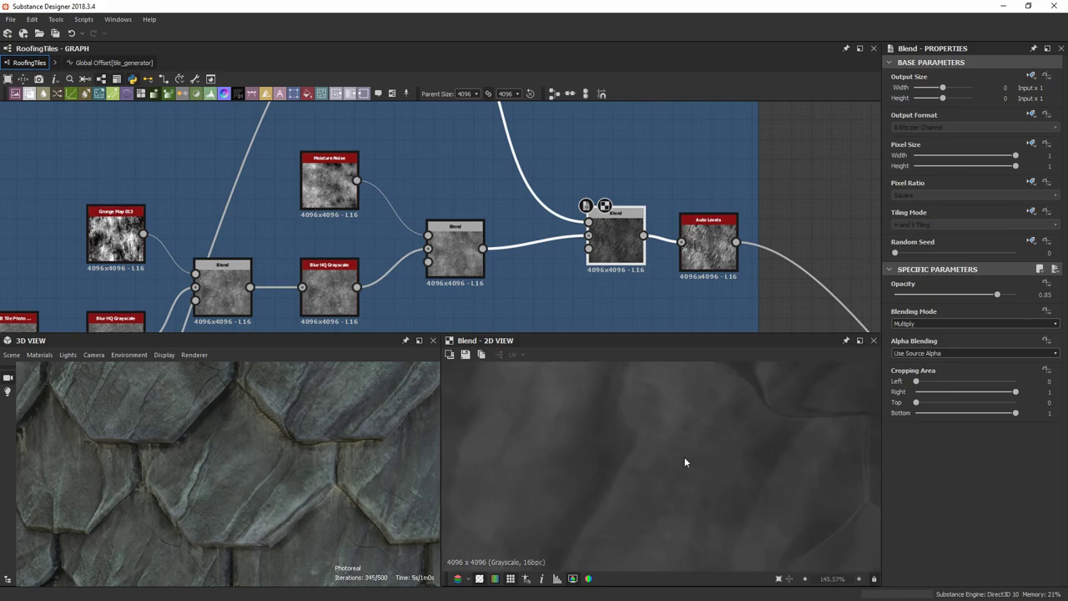
pyautogui.scroll(2, 293, 509)
# Inspect the fine bumps and creases on a single rendered slate tile up close in the 3D view.
pyautogui.scroll(5, 280, 415)
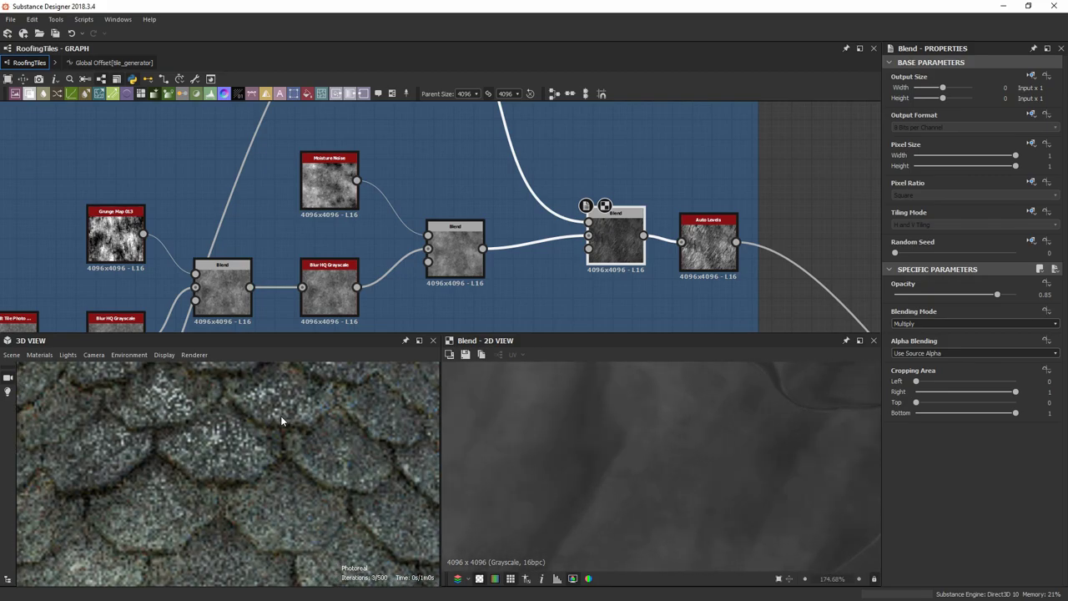
pyautogui.scroll(4, 280, 422)
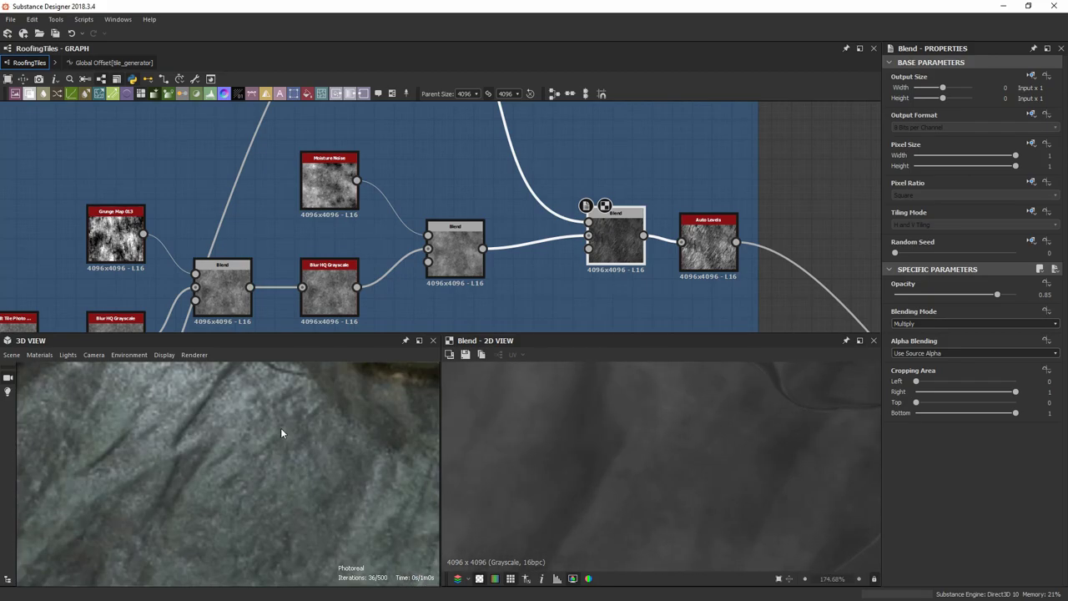
pyautogui.scroll(4, 255, 511)
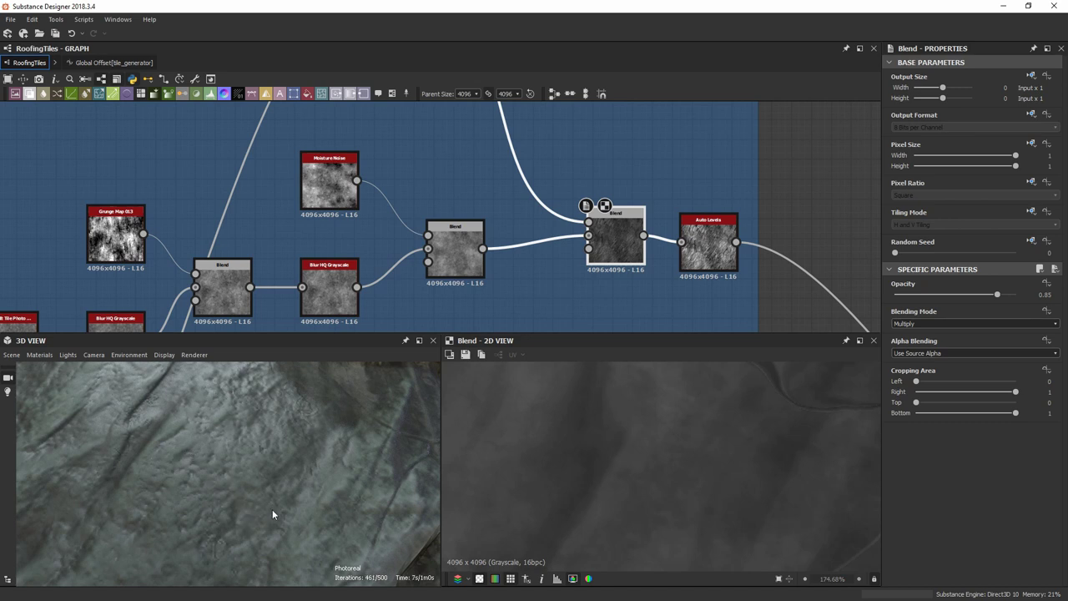
pyautogui.scroll(-3, 514, 252)
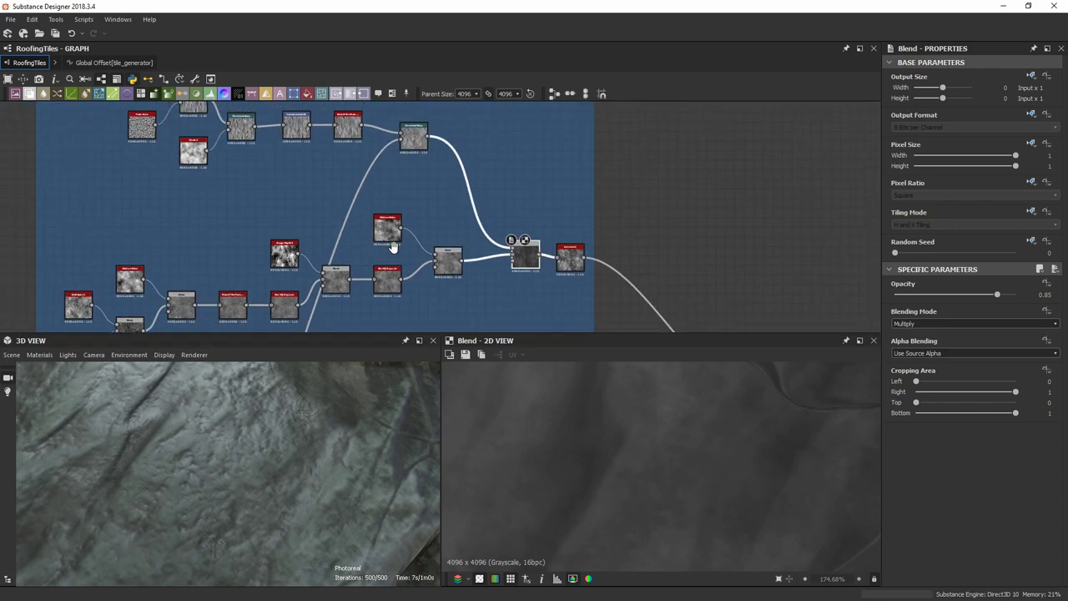
# Examine the slate tiles in the 3D view, and preview the Crystal 2 noise that starts the Slate Pattern chain.
pyautogui.moveTo(377, 239); pyautogui.dragTo(372, 300, button='middle')
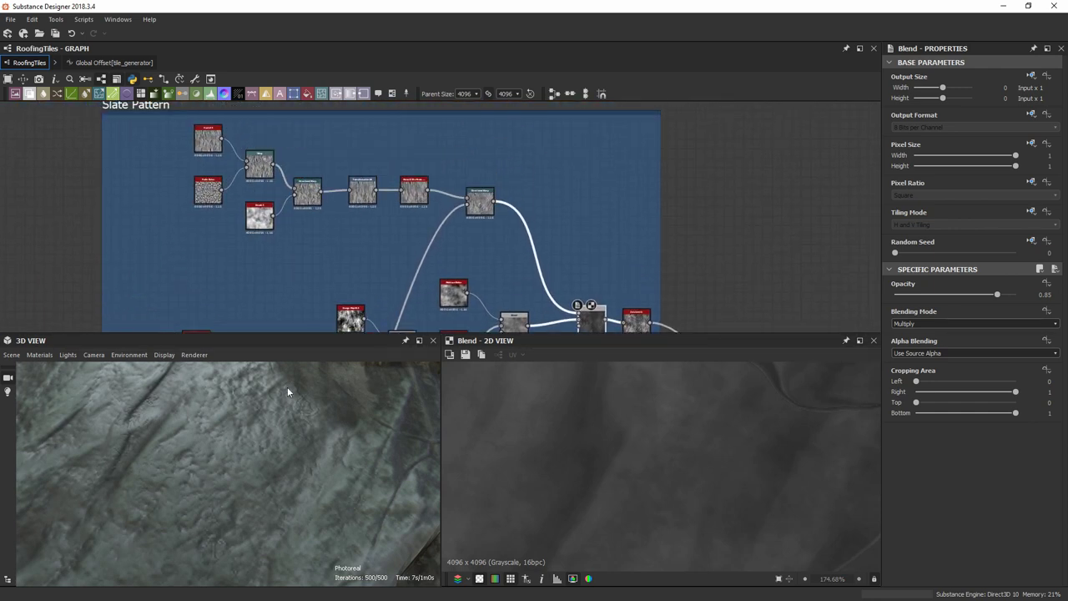
pyautogui.scroll(-5, 204, 473)
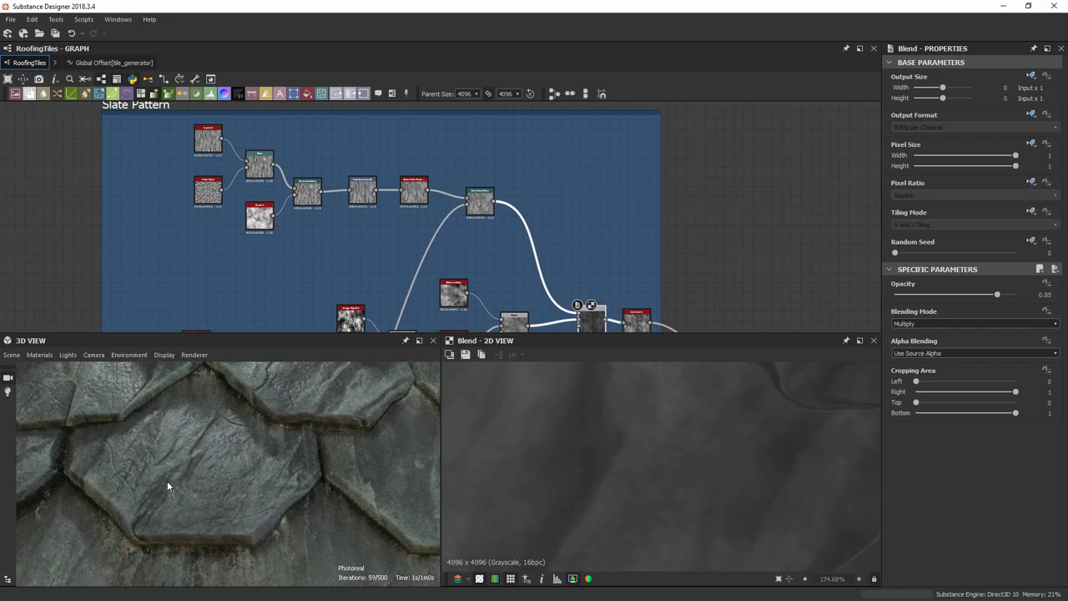
pyautogui.moveTo(215, 412); pyautogui.dragTo(288, 444)
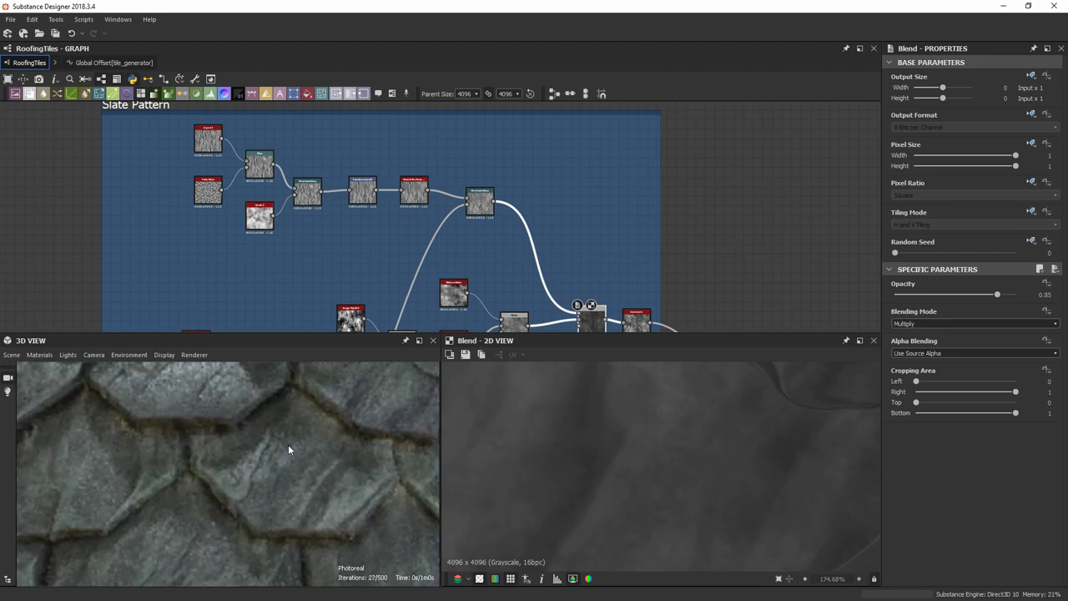
pyautogui.moveTo(177, 145); pyautogui.dragTo(171, 149, button='middle')
pyautogui.doubleClick(202, 141)
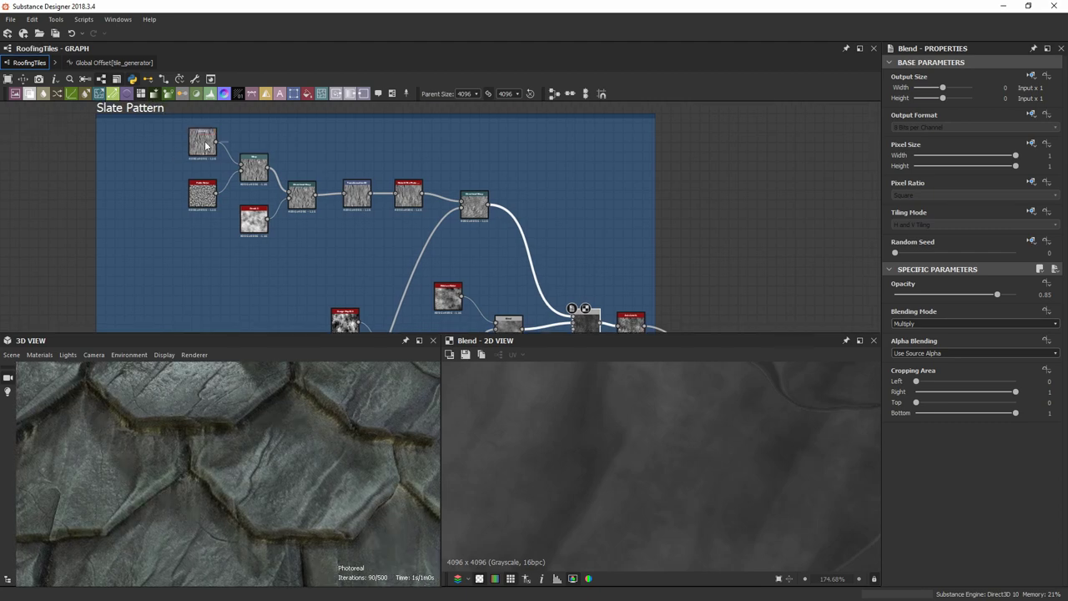
pyautogui.scroll(-10, 568, 431)
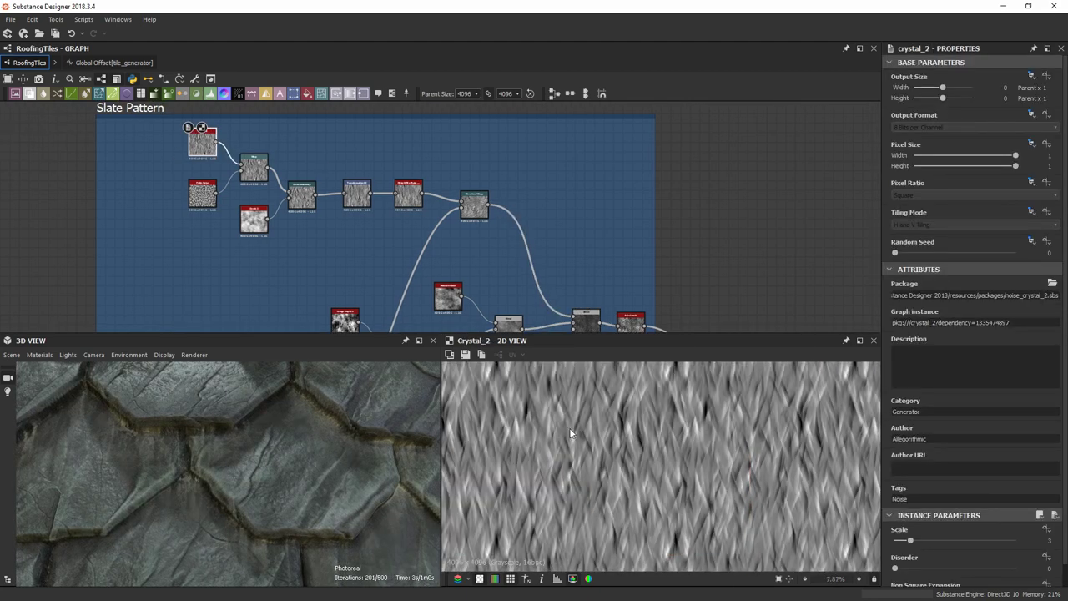
# Preview the Auto Levels node that ends the Slate Pattern frame.
pyautogui.moveTo(582, 227); pyautogui.dragTo(452, 102, button='middle')
pyautogui.doubleClick(501, 200)
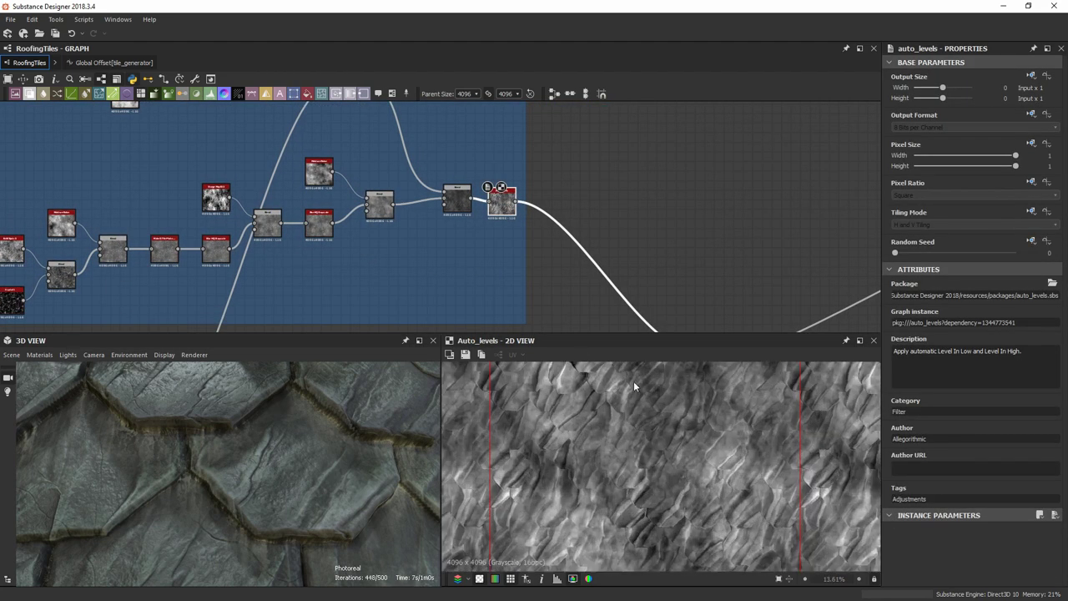
pyautogui.scroll(-3, 506, 250)
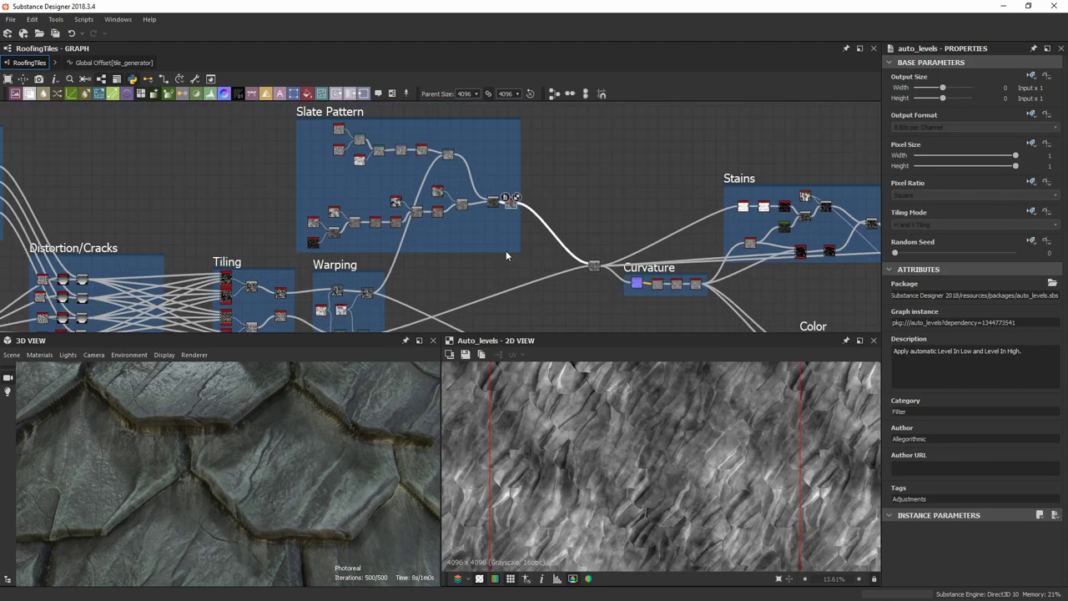
# Move the Blend node before the Curvature frame slightly away from the frame and preview its output.
pyautogui.moveTo(506, 250); pyautogui.dragTo(507, 207, button='middle')
pyautogui.moveTo(541, 249)
pyautogui.mouseDown(button='middle')
pyautogui.moveTo(485, 222)
pyautogui.moveTo(491, 212)
pyautogui.mouseUp(button='middle')
pyautogui.scroll(6, 501, 207)
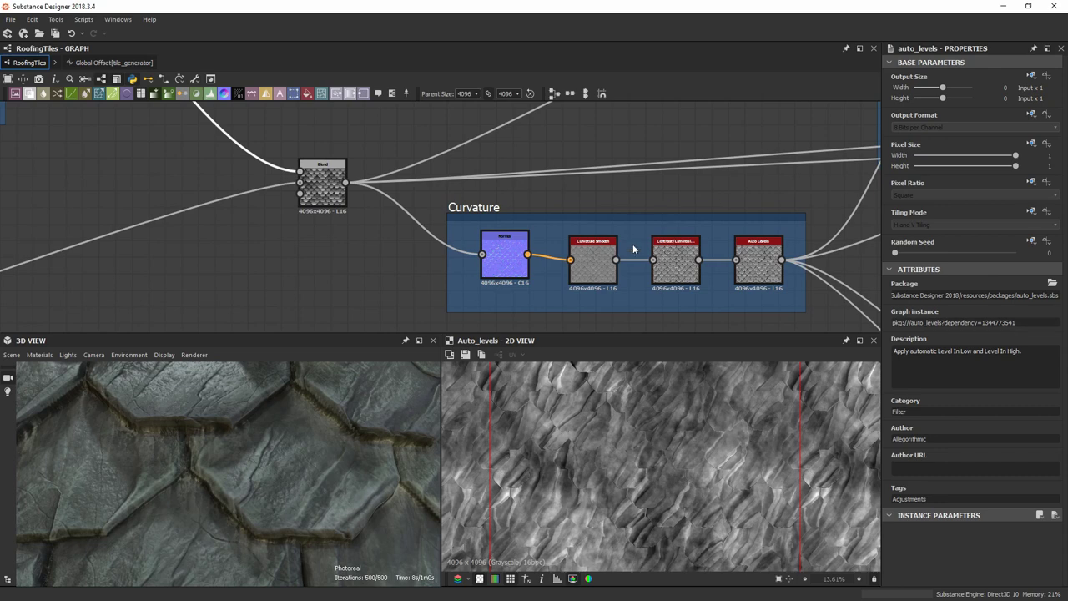
pyautogui.moveTo(324, 184); pyautogui.dragTo(307, 183)
pyautogui.doubleClick(305, 184)
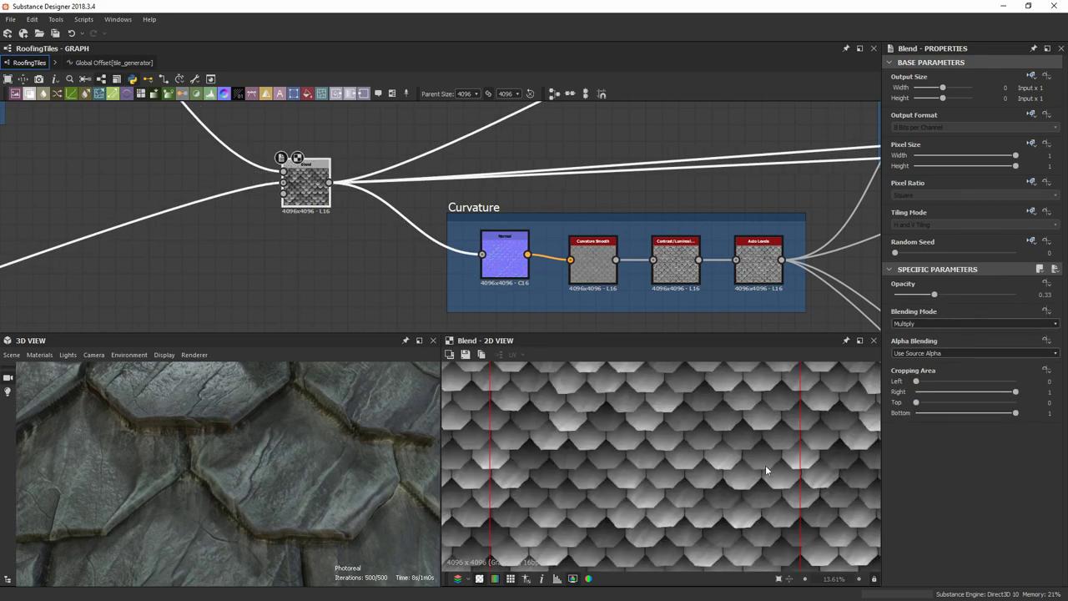
pyautogui.scroll(-3, 765, 467)
# Preview the last Directional Warp node in the Warping frame that feeds the tile Blend's background.
pyautogui.scroll(-3, 235, 171)
pyautogui.moveTo(242, 171); pyautogui.dragTo(573, 354, button='middle')
pyautogui.moveTo(432, 255); pyautogui.dragTo(286, 165, button='middle')
pyautogui.moveTo(334, 281); pyautogui.dragTo(533, 135, button='middle')
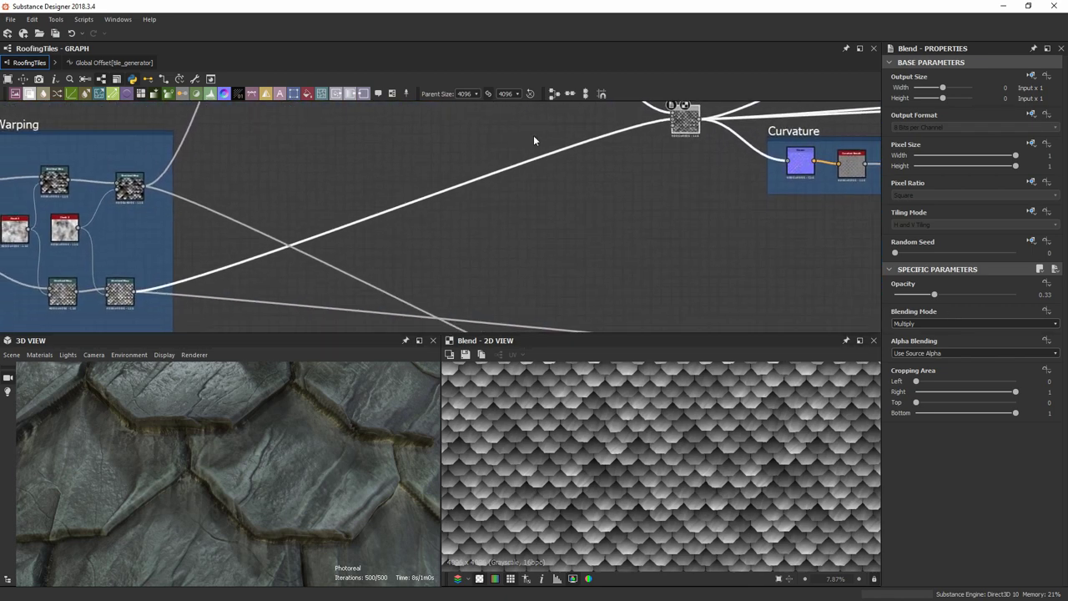
pyautogui.click(120, 296)
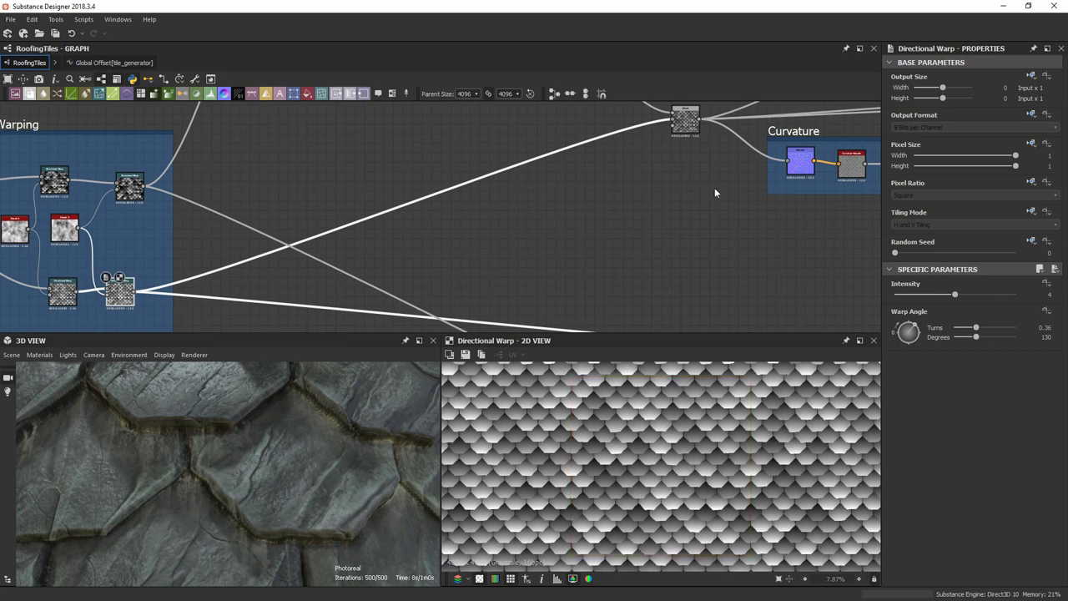
# Preview the Normal node in the Curvature frame and examine its tile edges and surface detail.
pyautogui.moveTo(713, 195); pyautogui.dragTo(304, 246, button='middle')
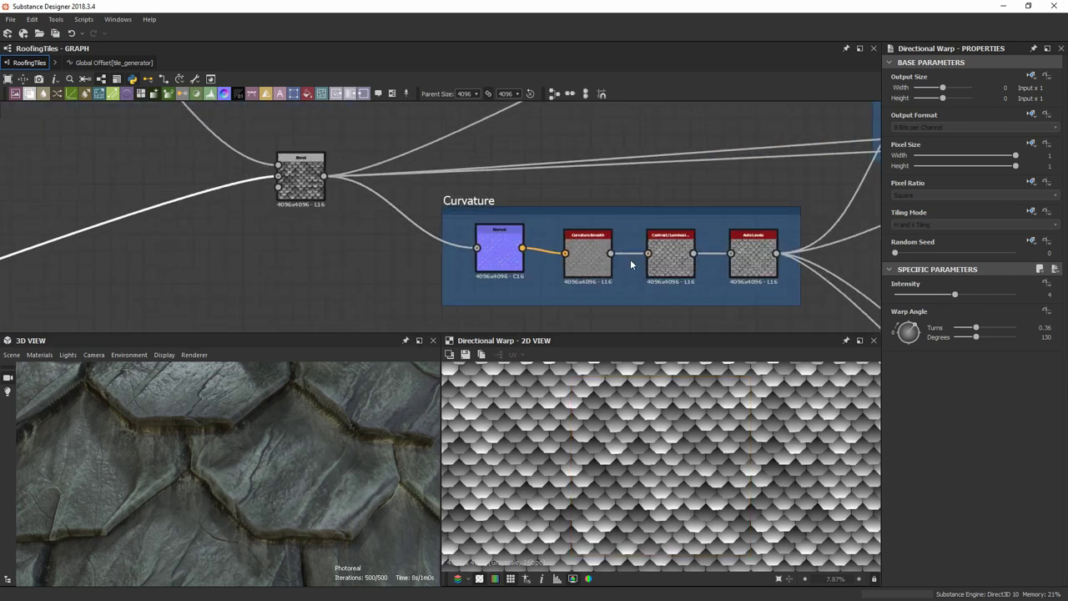
pyautogui.moveTo(632, 262); pyautogui.dragTo(555, 237, button='middle')
pyautogui.scroll(1, 495, 226)
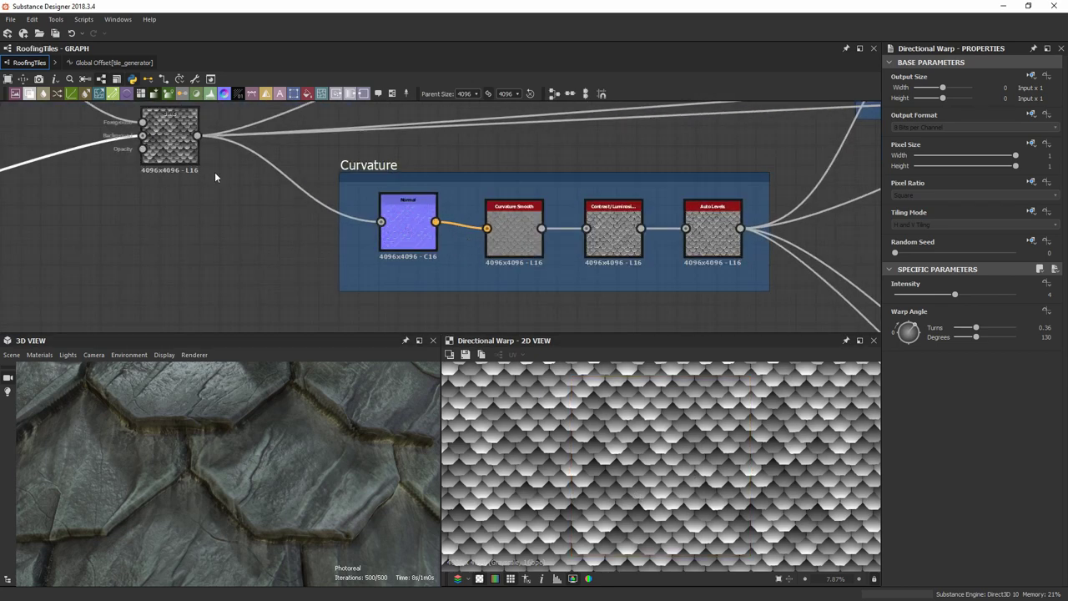
pyautogui.doubleClick(408, 224)
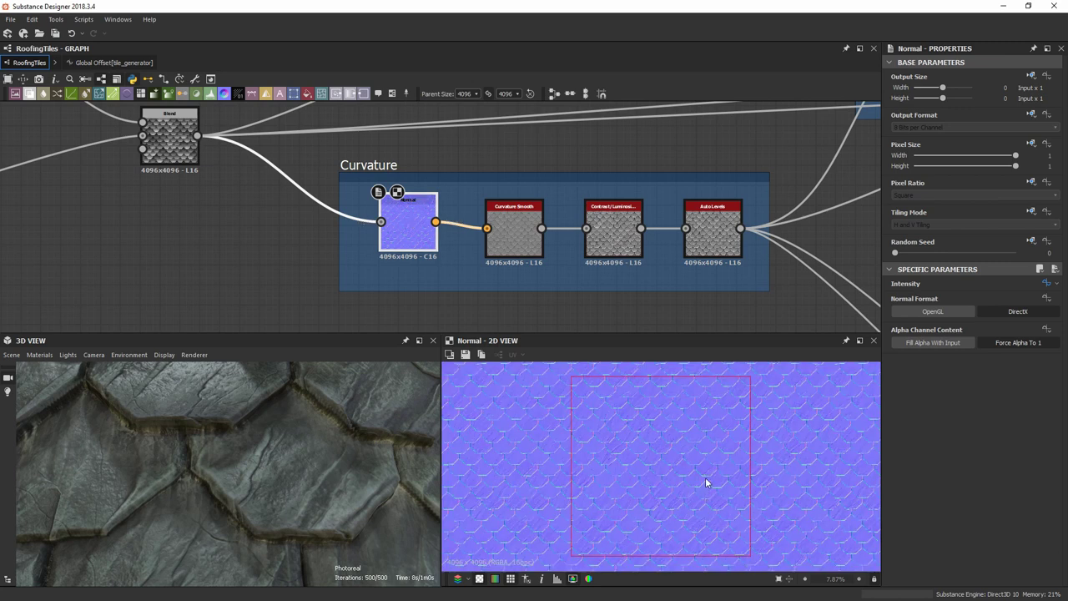
pyautogui.scroll(1, 651, 459)
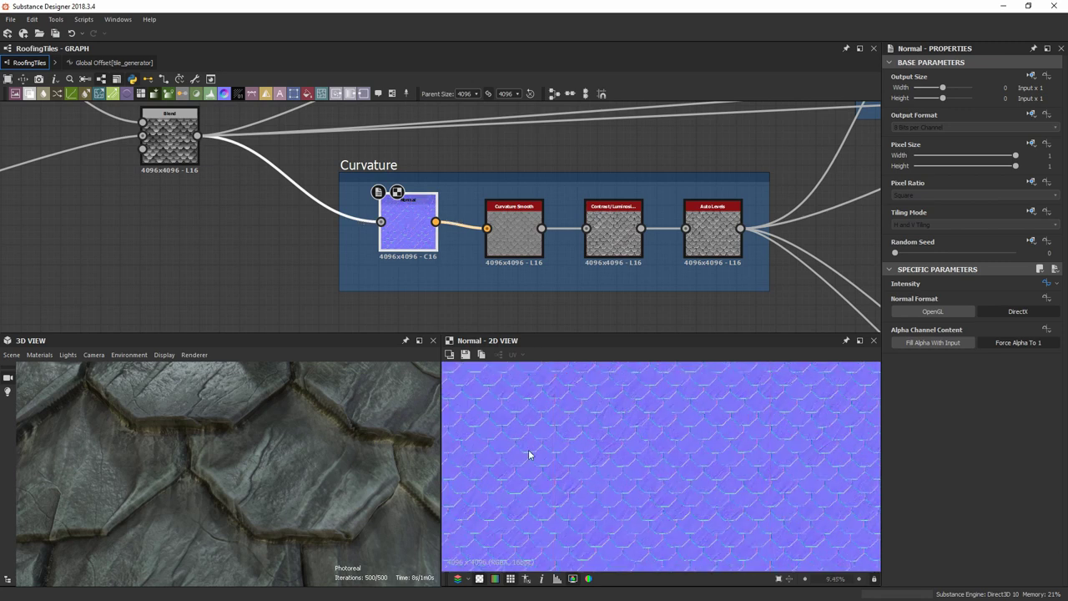
pyautogui.scroll(7, 632, 464)
pyautogui.moveTo(746, 476); pyautogui.dragTo(720, 472, button='middle')
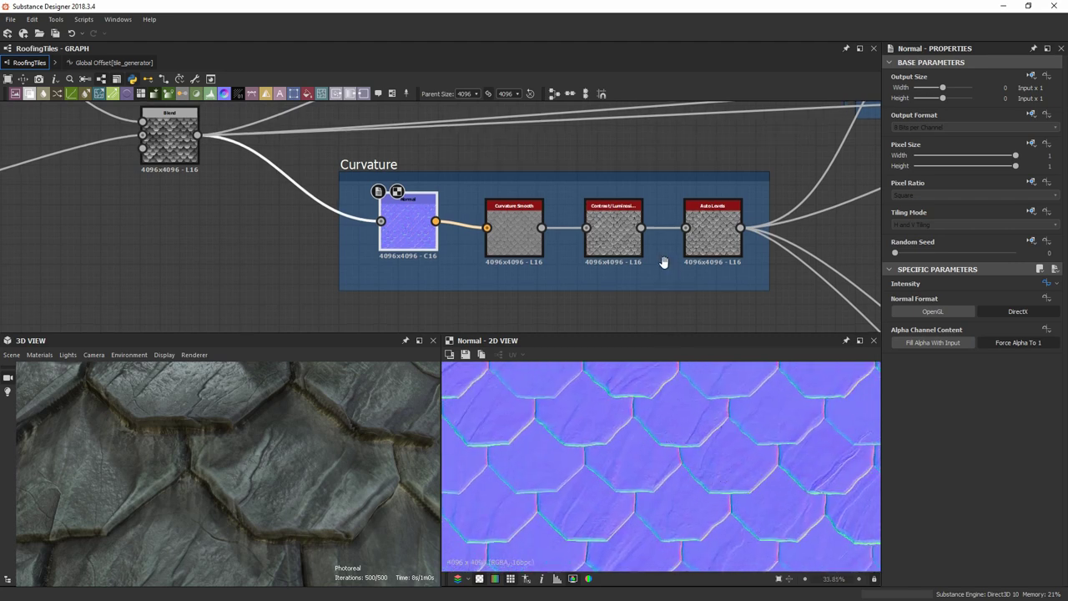
# Preview the Curvature Smooth node that follows the Normal node and examine its grayscale map.
pyautogui.moveTo(662, 267); pyautogui.dragTo(591, 257, button='middle')
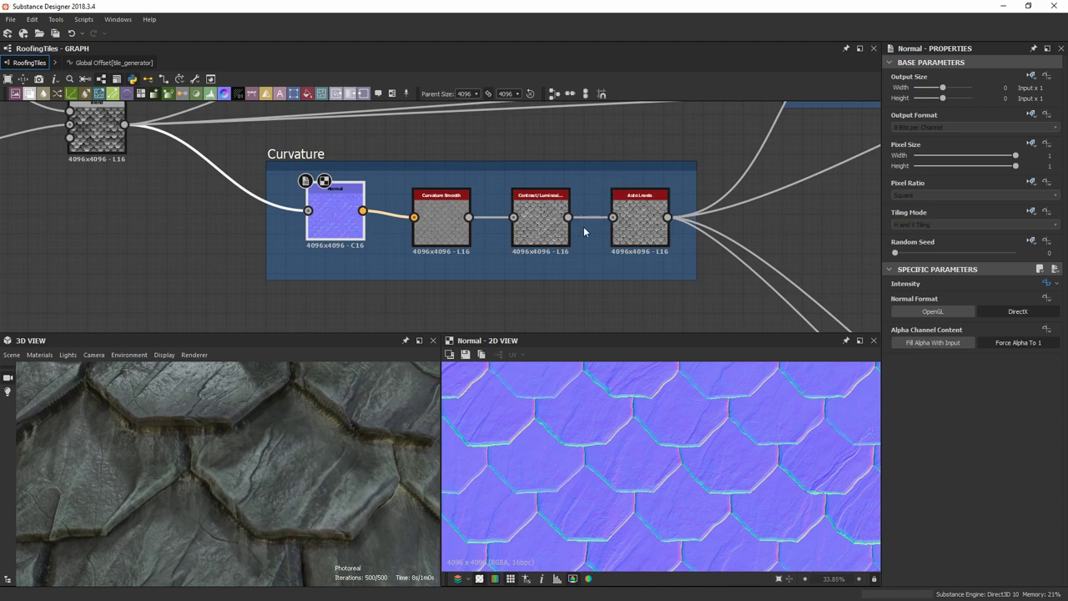
pyautogui.scroll(4, 441, 213)
pyautogui.doubleClick(352, 183)
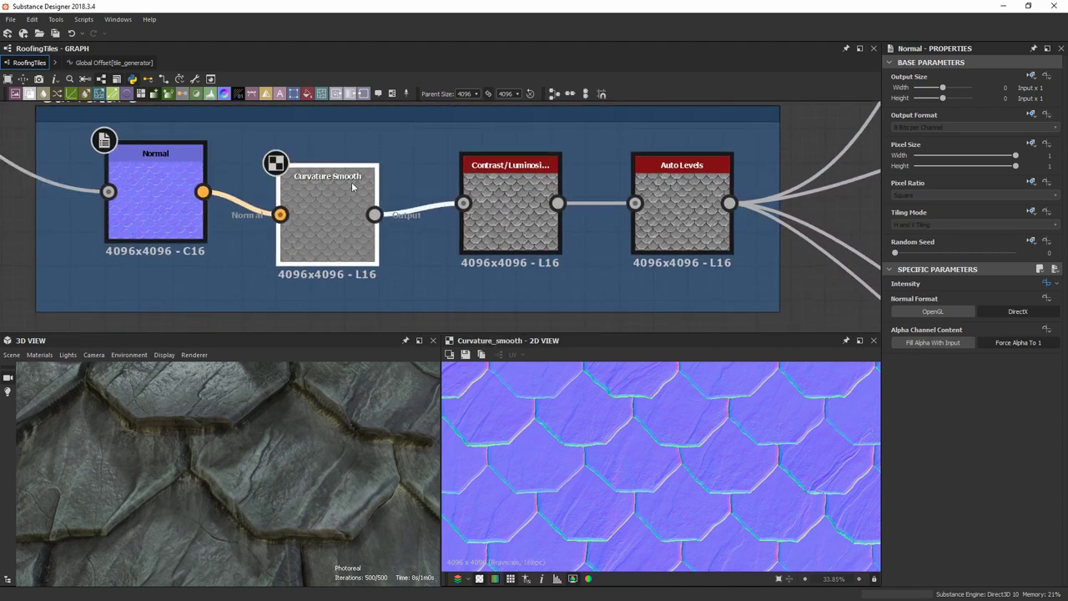
pyautogui.moveTo(351, 183)
pyautogui.mouseDown()
pyautogui.moveTo(355, 162)
pyautogui.moveTo(350, 195)
pyautogui.moveTo(347, 183)
pyautogui.mouseUp()
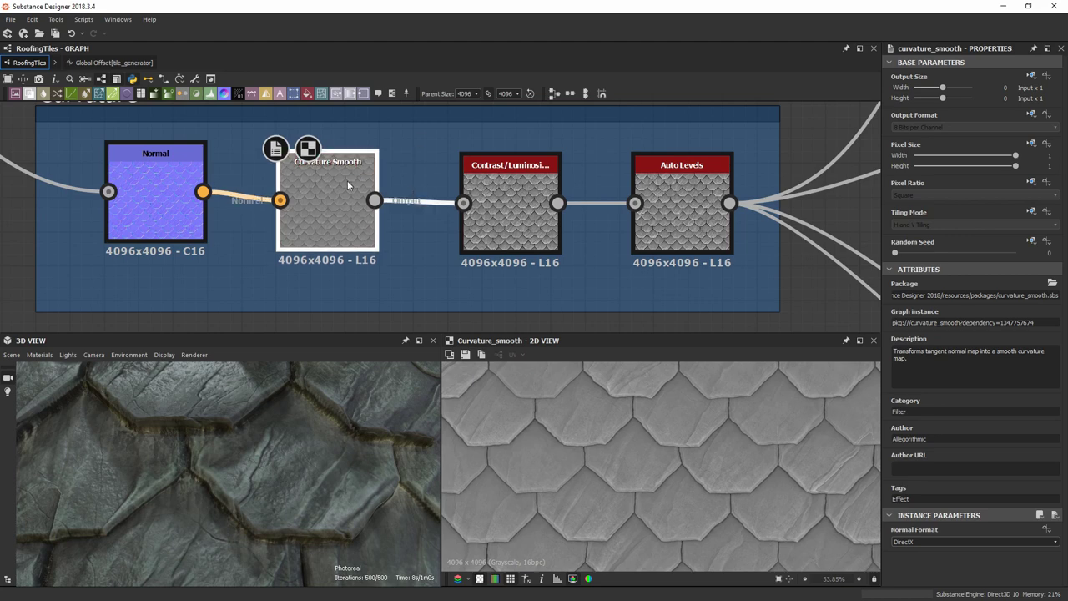
pyautogui.scroll(-3, 678, 453)
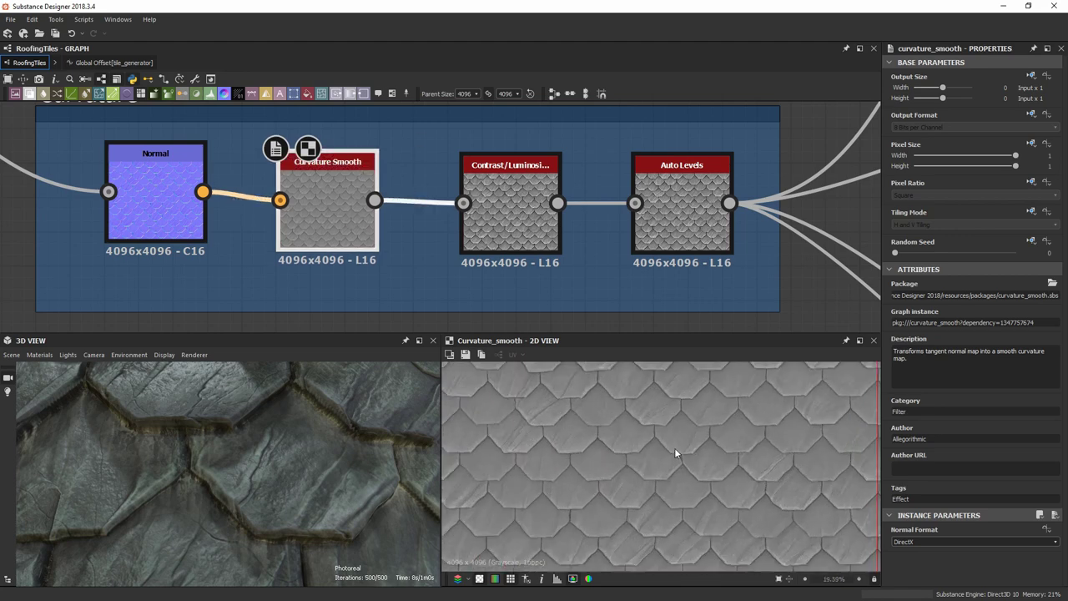
pyautogui.scroll(4, 676, 453)
# Preview the Contrast/Luminosity and Auto Levels nodes in the Curvature frame, and examine the final curvature map.
pyautogui.moveTo(561, 212); pyautogui.dragTo(512, 178, button='middle')
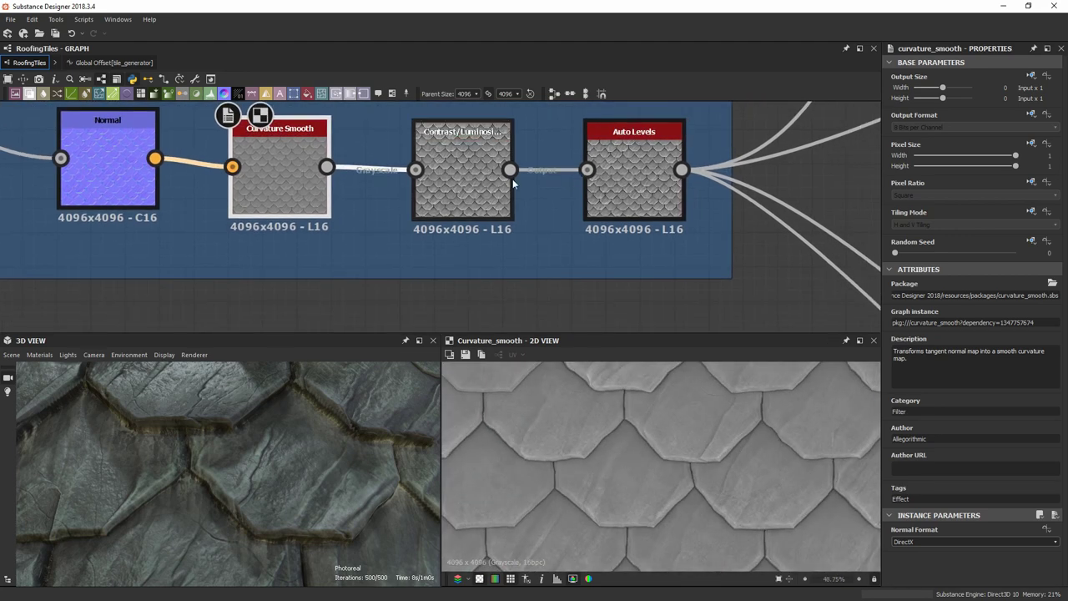
pyautogui.doubleClick(464, 159)
pyautogui.doubleClick(615, 170)
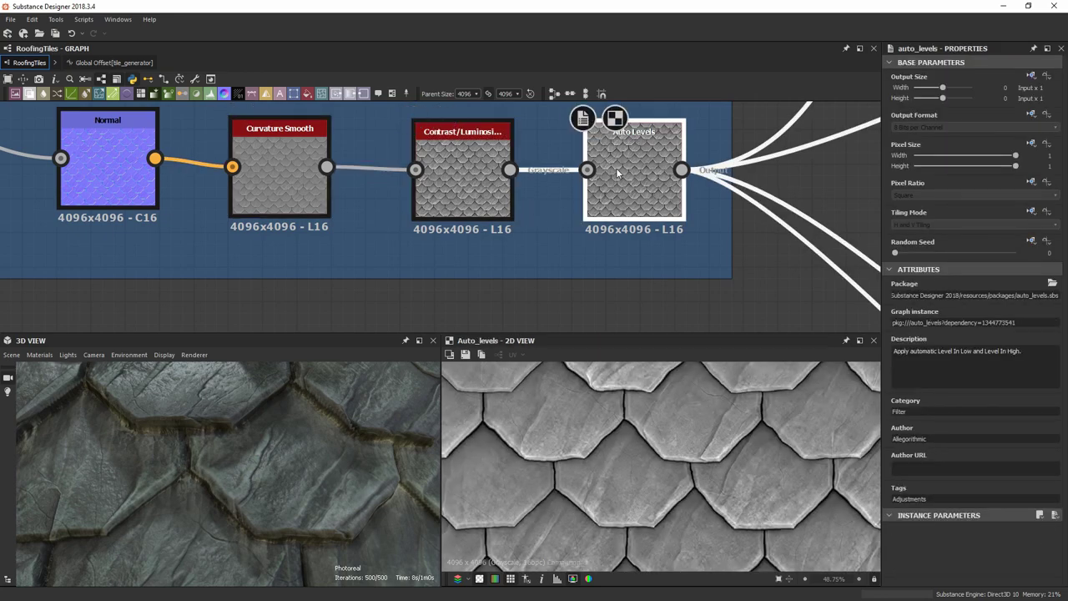
pyautogui.scroll(-3, 692, 190)
pyautogui.scroll(-6, 688, 438)
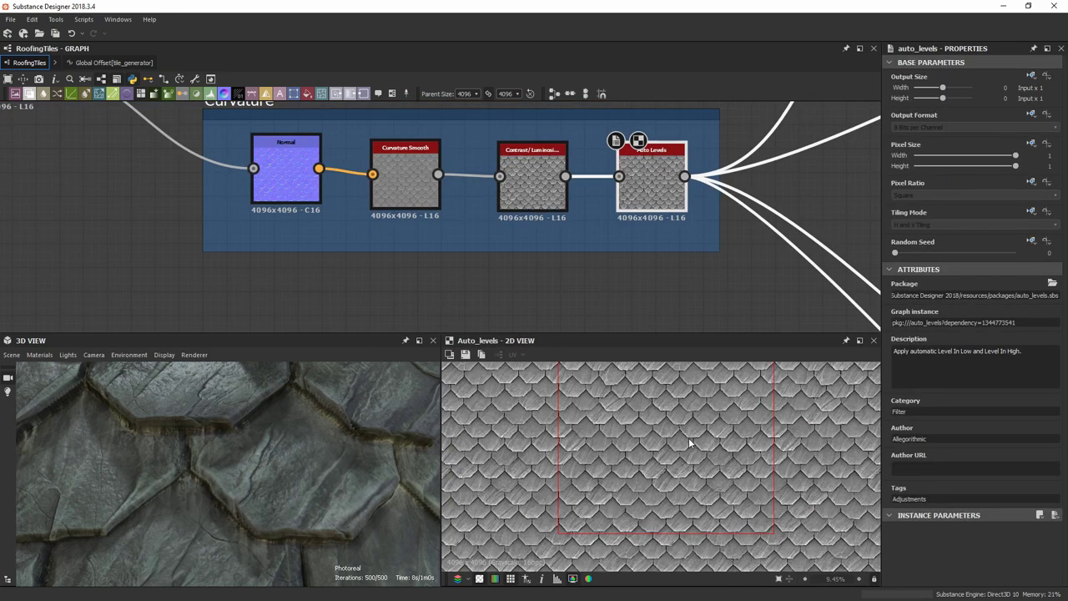
pyautogui.scroll(-3, 748, 220)
pyautogui.moveTo(724, 228); pyautogui.dragTo(530, 279, button='middle')
pyautogui.scroll(2, 642, 470)
pyautogui.scroll(7, 644, 475)
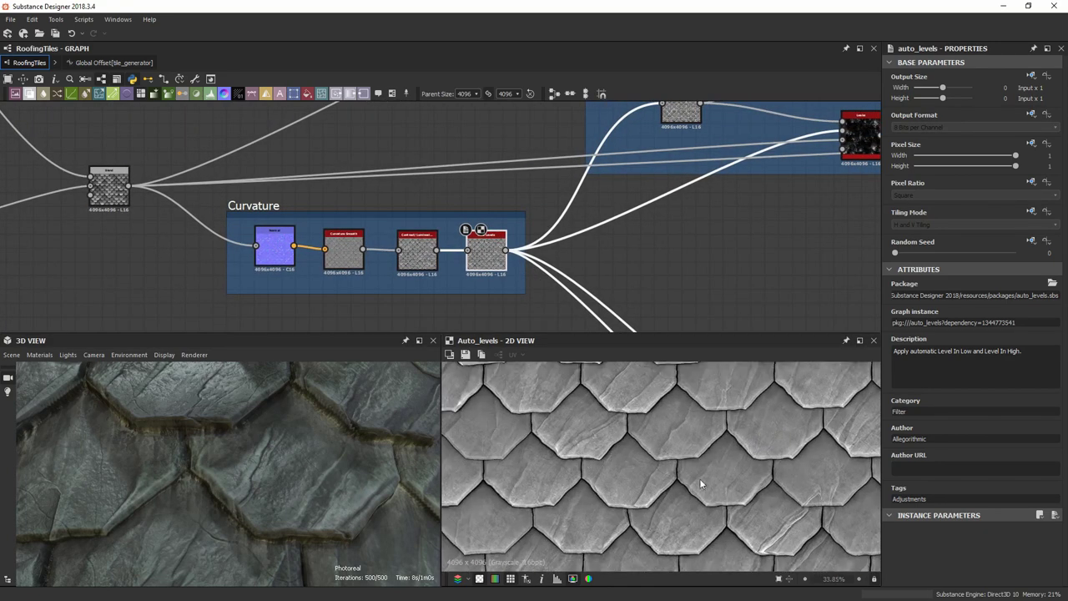
pyautogui.scroll(-1, 698, 478)
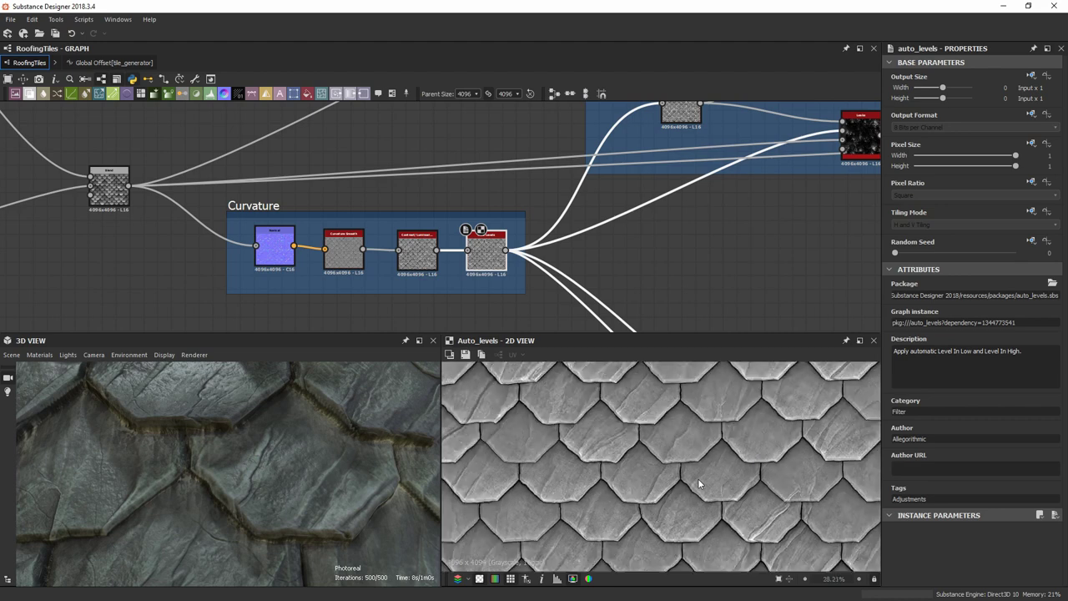
pyautogui.scroll(3, 553, 281)
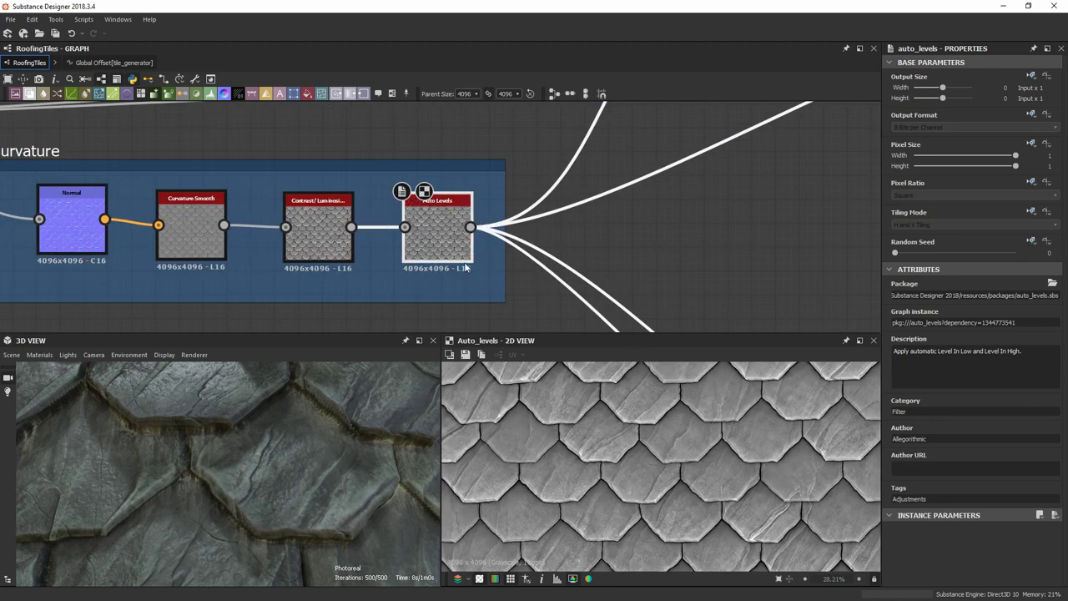
# Compare the two inputs of the Stains frame by previewing the tile height Blend and the Curvature frame's Auto Levels.
pyautogui.scroll(-4, 512, 235)
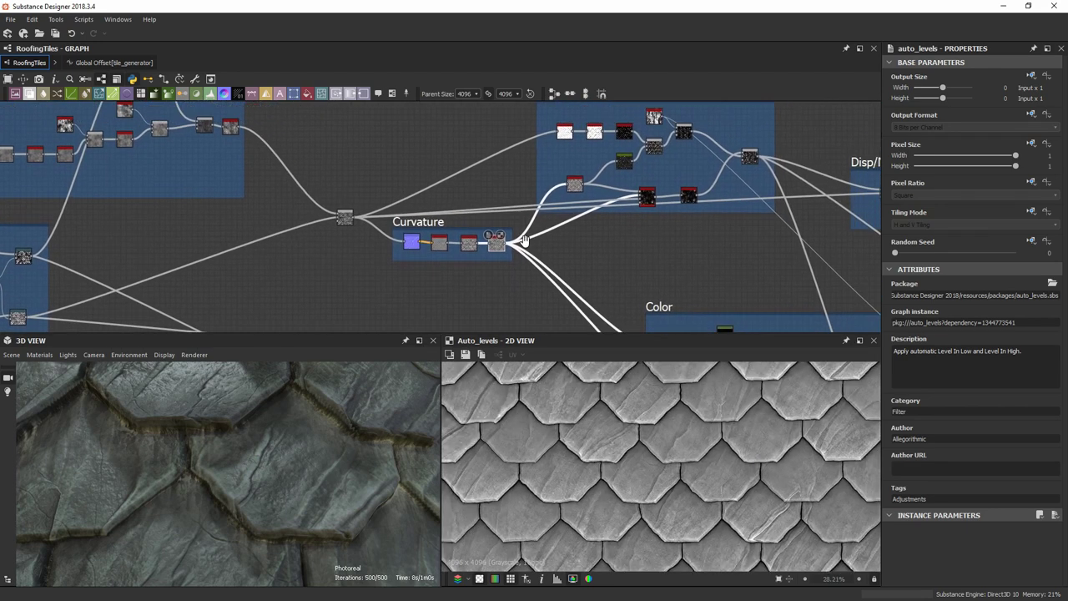
pyautogui.moveTo(411, 286); pyautogui.dragTo(394, 291, button='middle')
pyautogui.scroll(2, 427, 170)
pyautogui.moveTo(442, 177); pyautogui.dragTo(344, 156, button='middle')
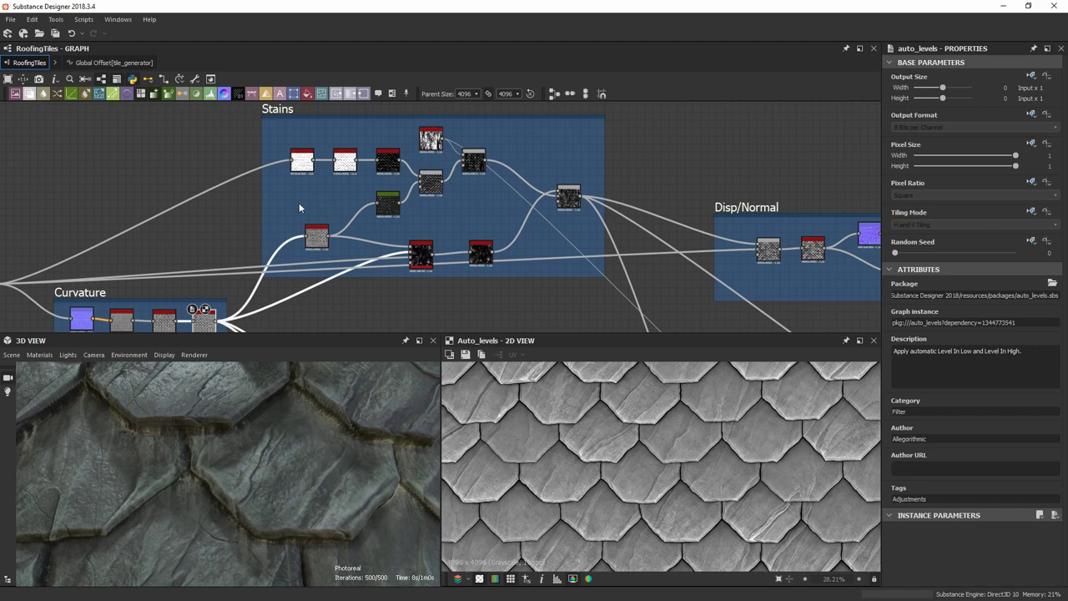
pyautogui.moveTo(317, 182); pyautogui.dragTo(388, 161, button='middle')
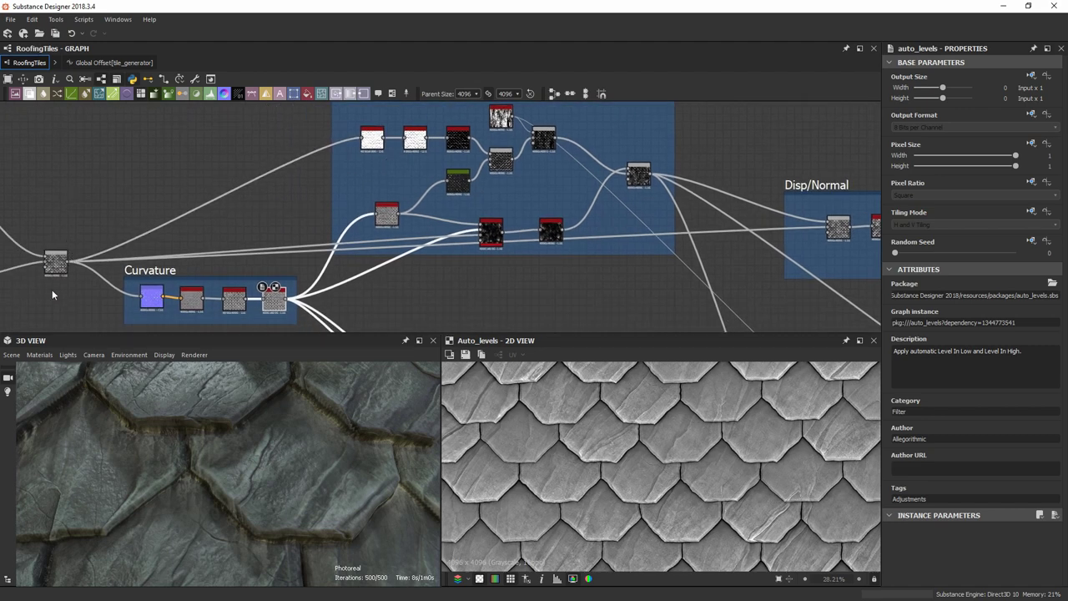
pyautogui.scroll(1, 54, 278)
pyautogui.doubleClick(56, 258)
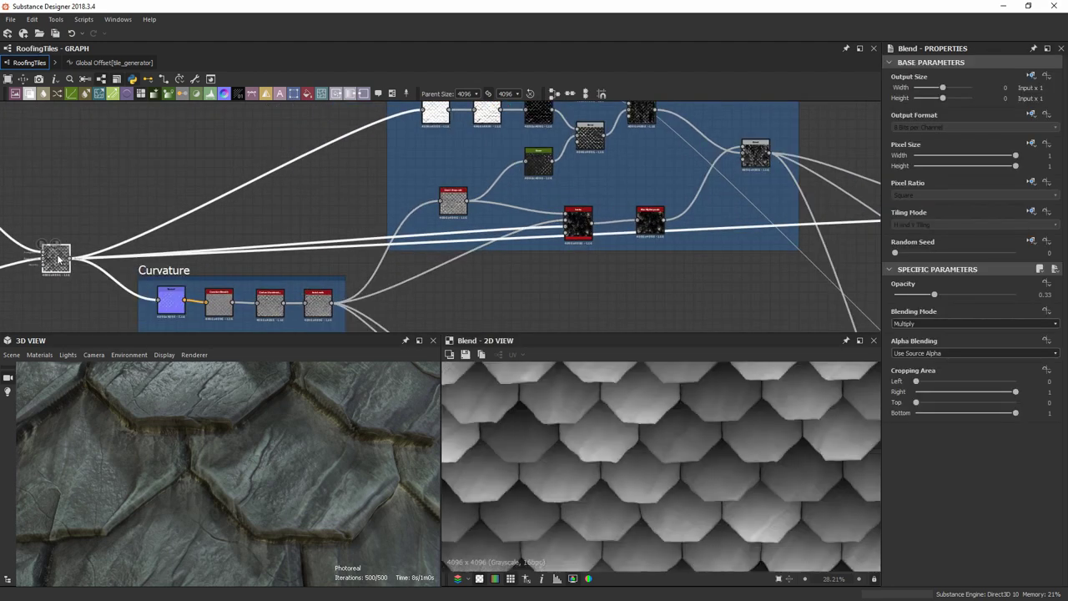
pyautogui.doubleClick(318, 305)
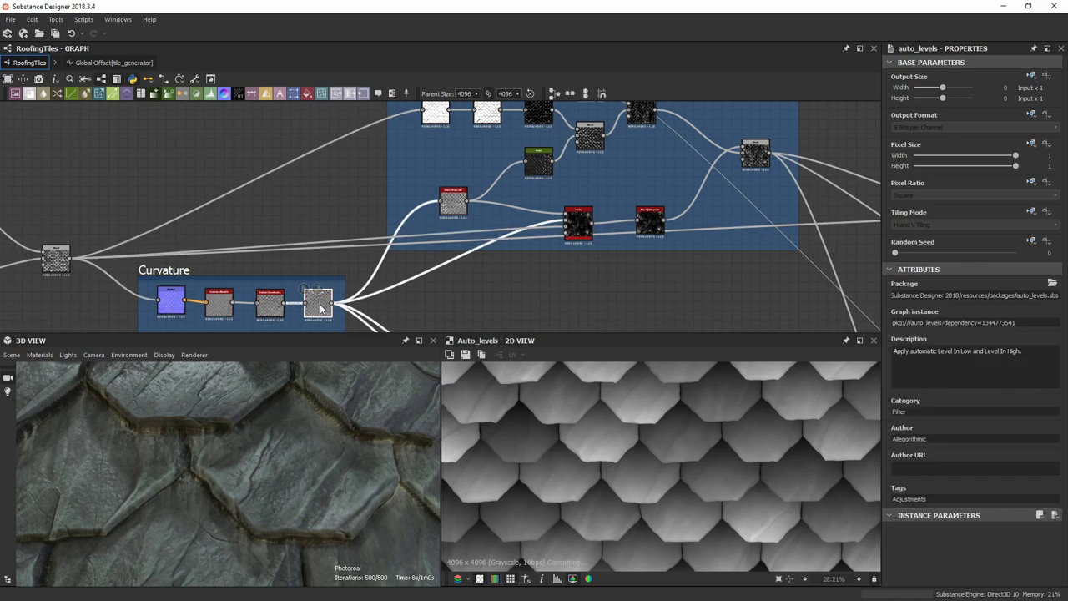
# Preview the Blend node in the Stains frame that multiplies the shadow and curvature mask with Grunge Map 002.
pyautogui.moveTo(617, 153); pyautogui.dragTo(539, 223, button='middle')
pyautogui.scroll(3, 409, 219)
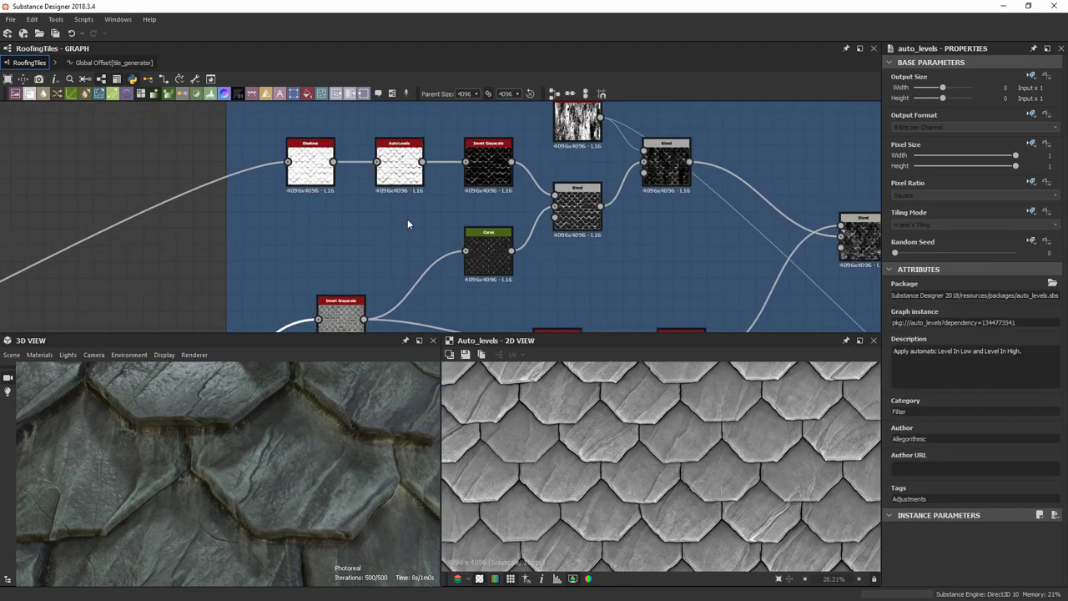
pyautogui.scroll(4, 306, 210)
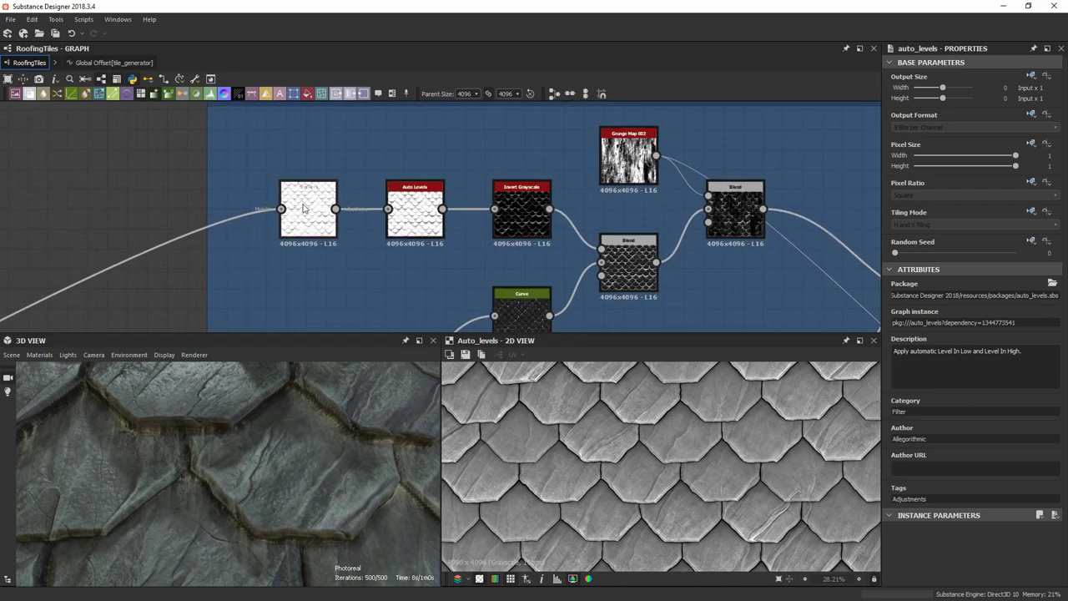
pyautogui.moveTo(315, 217); pyautogui.dragTo(259, 195, button='middle')
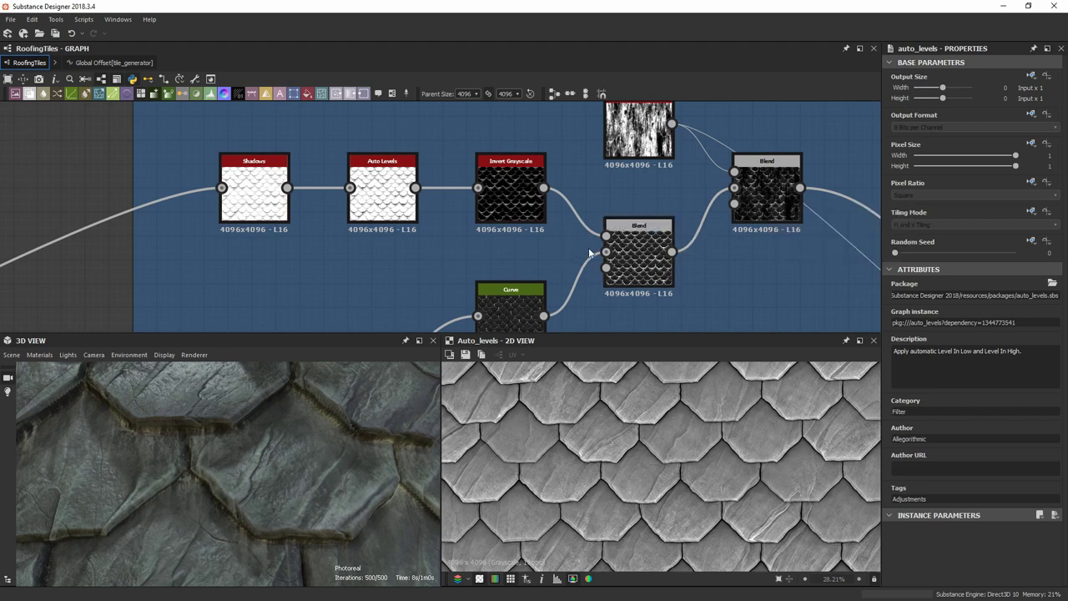
pyautogui.doubleClick(768, 203)
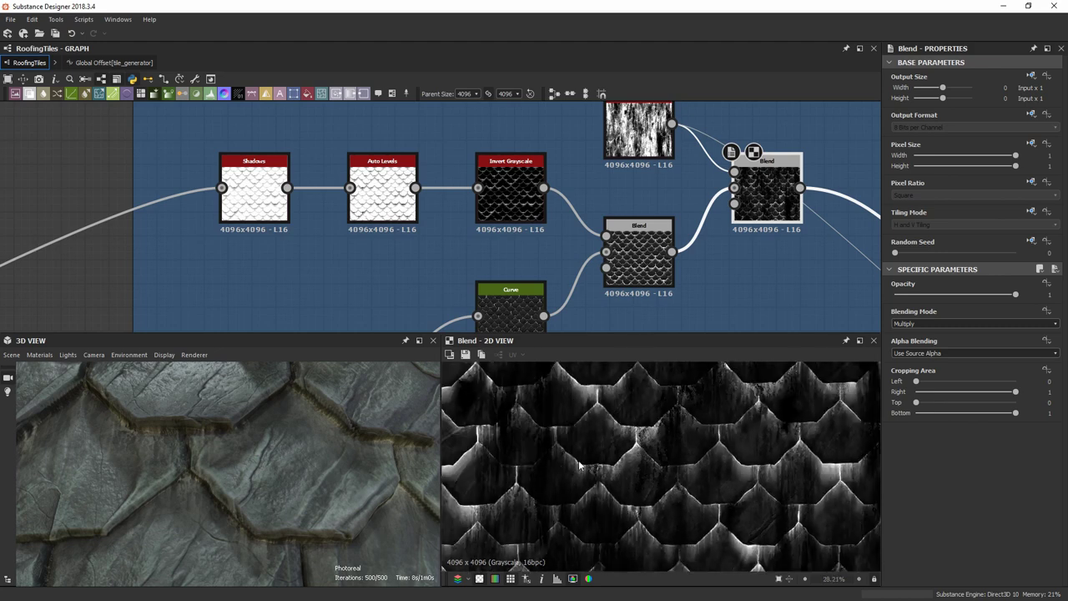
# Preview the Shadows node in the Stains frame and examine its shadow map and its light angle, edge softness and sample parameters.
pyautogui.doubleClick(243, 185)
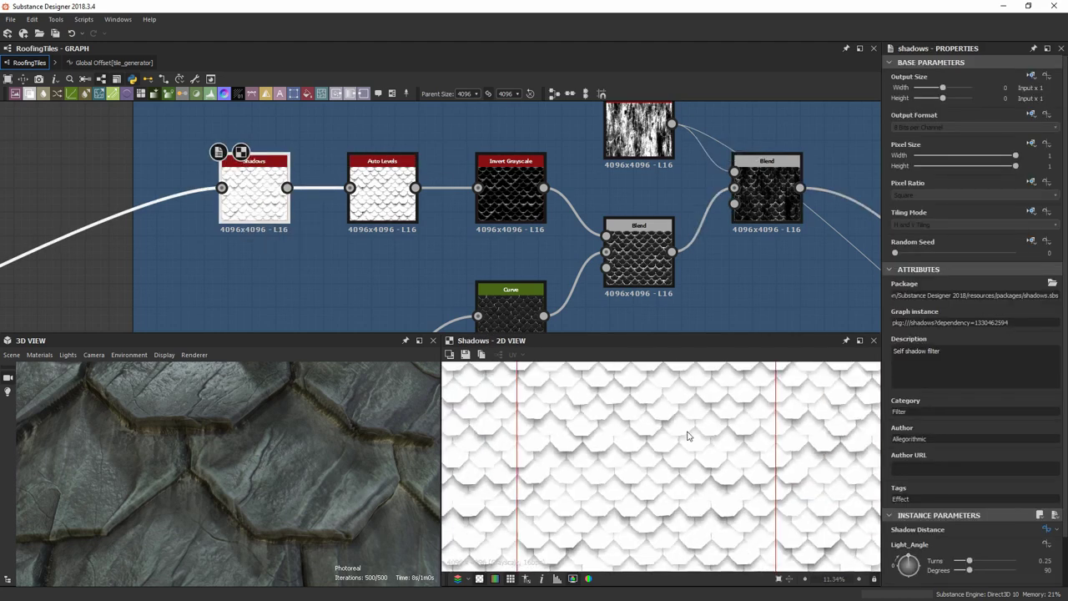
pyautogui.moveTo(530, 195); pyautogui.dragTo(491, 196, button='middle')
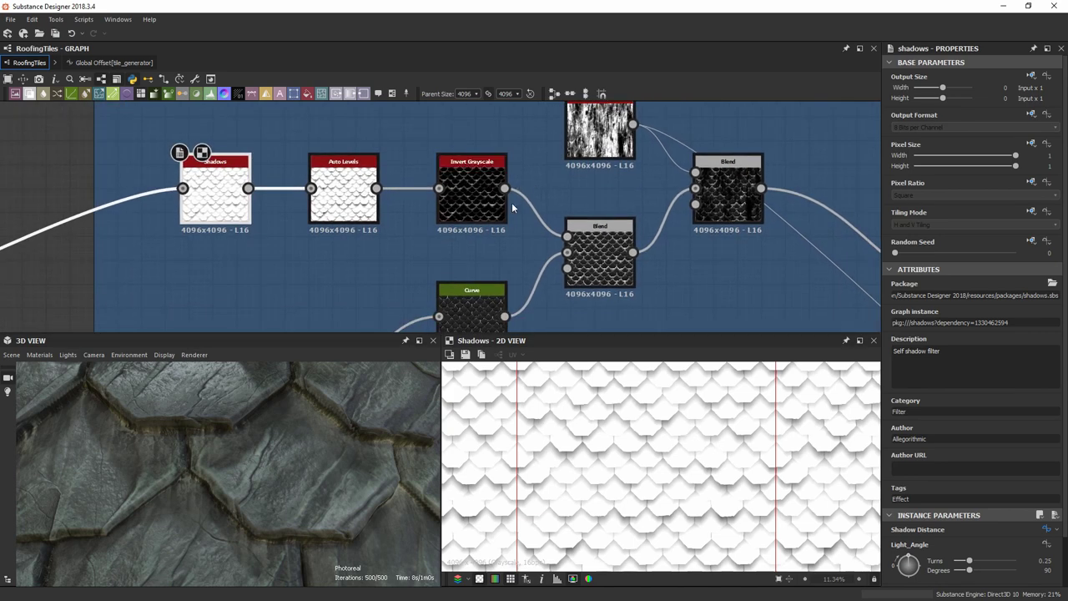
pyautogui.scroll(-3, 812, 474)
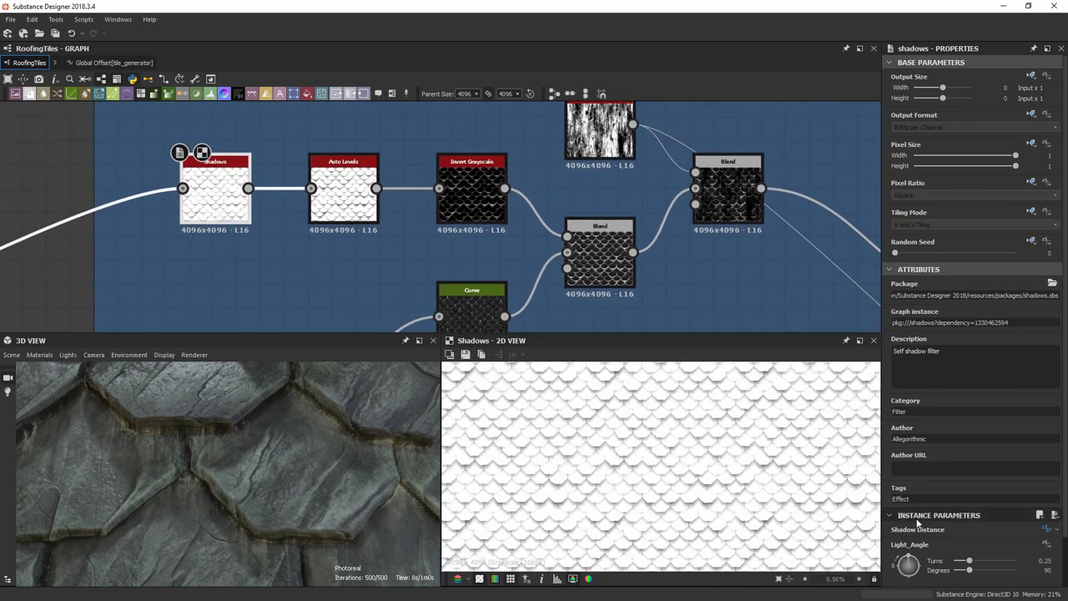
pyautogui.scroll(-2, 917, 559)
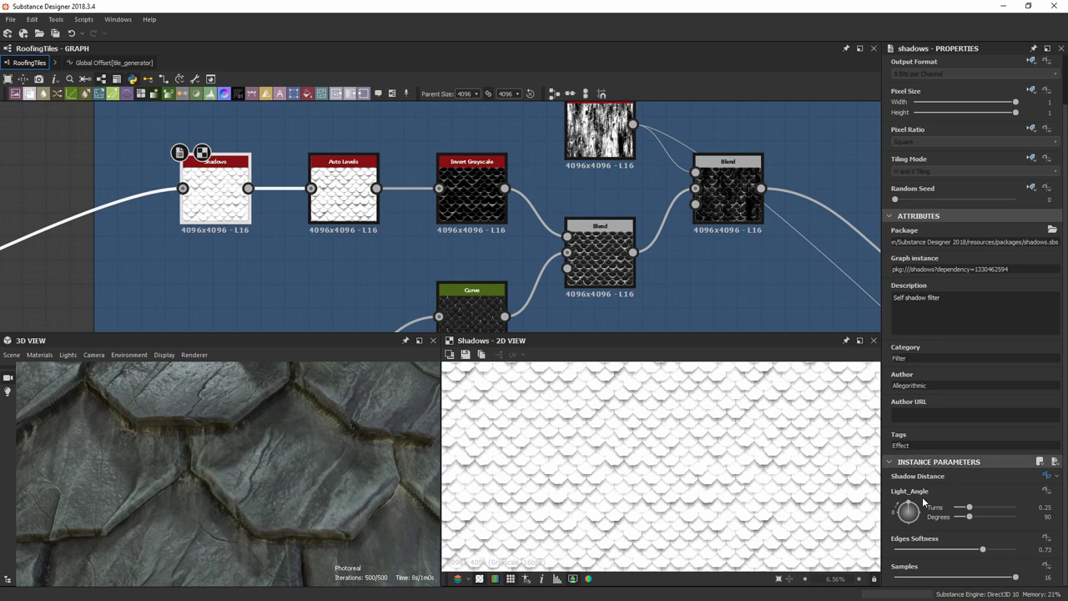
pyautogui.moveTo(635, 229); pyautogui.dragTo(475, 209, button='middle')
pyautogui.scroll(-2, 564, 280)
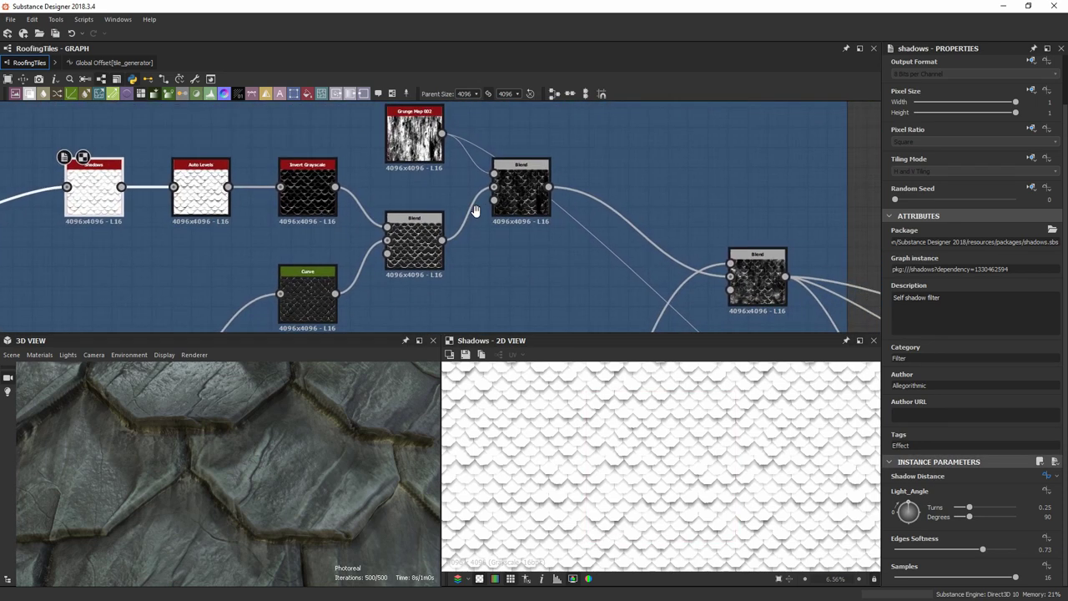
# Preview the Grunge Map 002 node in the Stains frame and move it slightly down and away from the multiply Blend.
pyautogui.scroll(1, 501, 197)
pyautogui.moveTo(397, 118); pyautogui.dragTo(377, 150, button='middle')
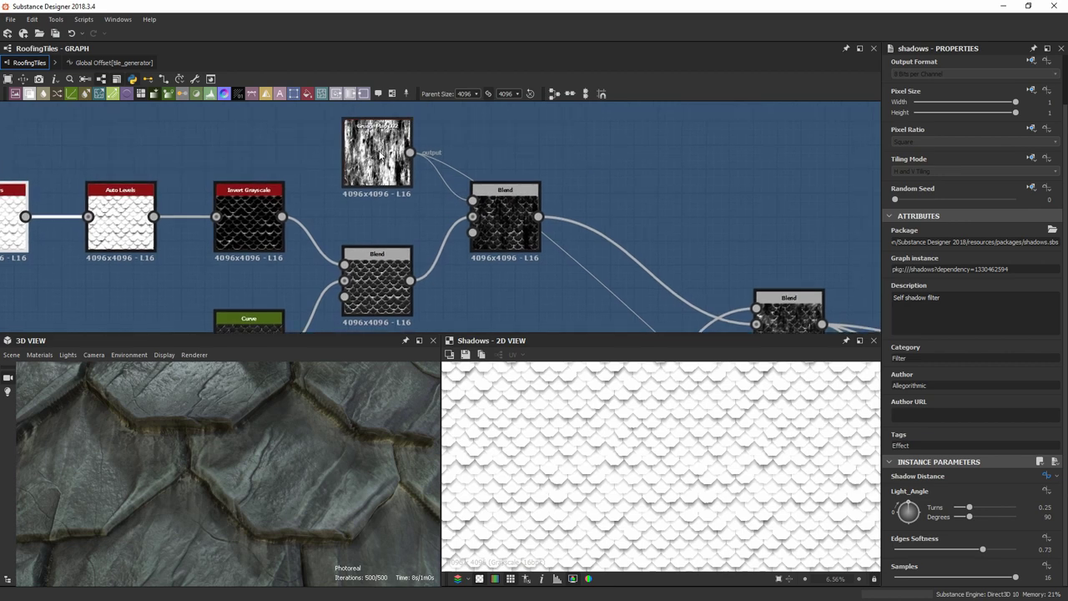
pyautogui.doubleClick(377, 150)
pyautogui.scroll(2, 684, 450)
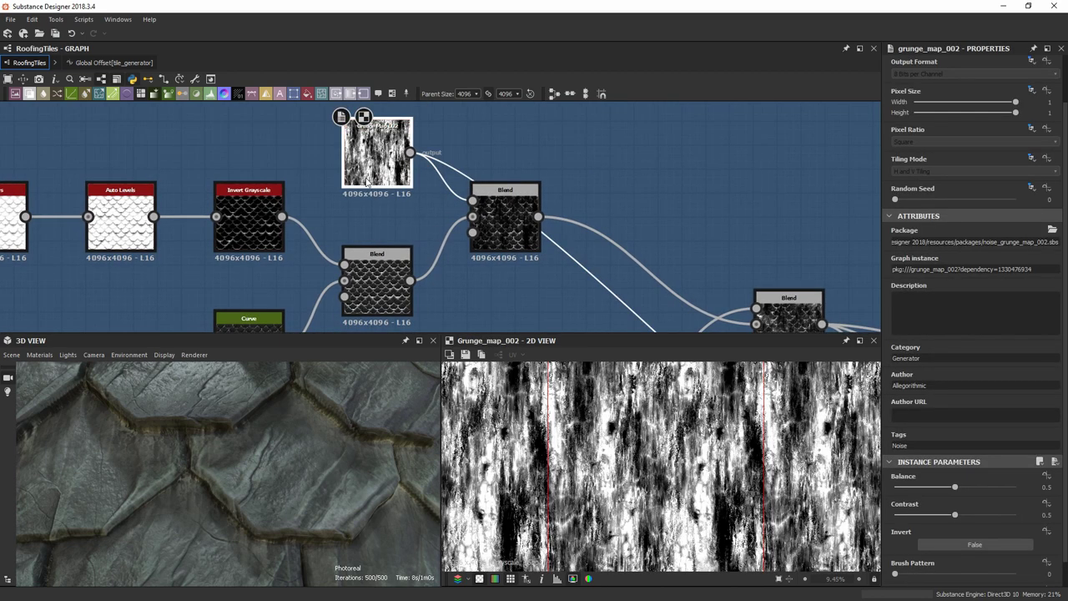
pyautogui.moveTo(376, 155); pyautogui.dragTo(359, 183)
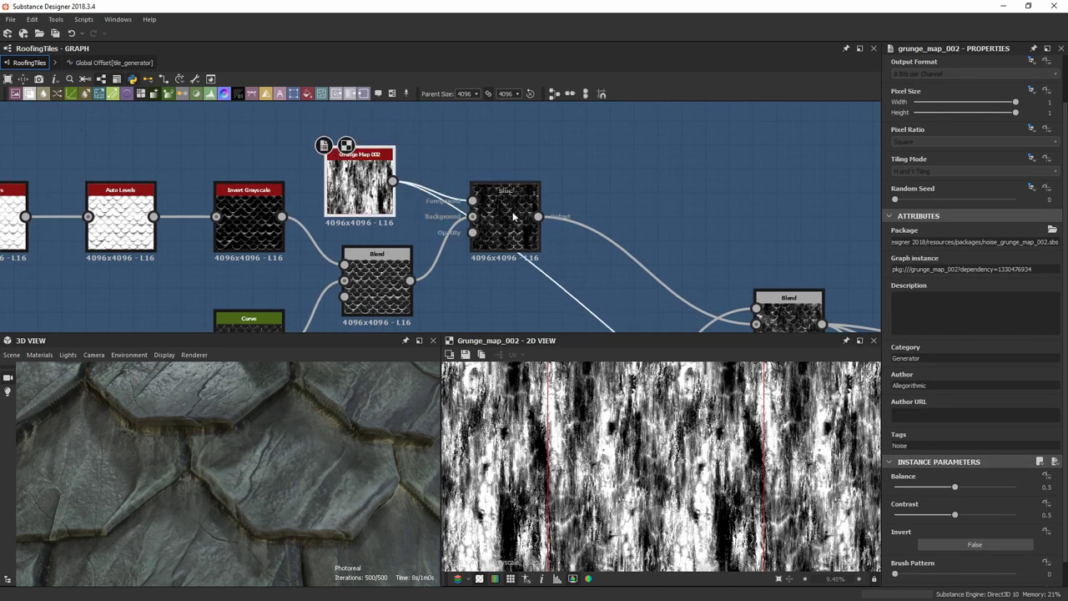
# Preview the multiply Blend fed by Grunge Map 002 again and examine the stain streaks along the tile edges, overall and close up.
pyautogui.moveTo(500, 217); pyautogui.dragTo(461, 191, button='middle')
pyautogui.doubleClick(464, 196)
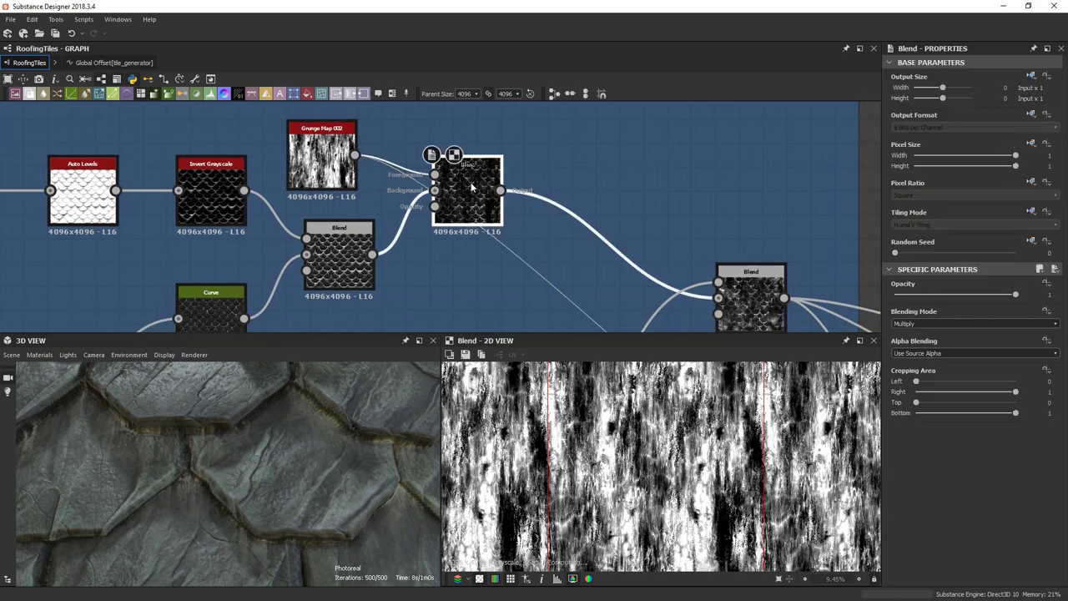
pyautogui.scroll(3, 707, 529)
pyautogui.scroll(1, 653, 419)
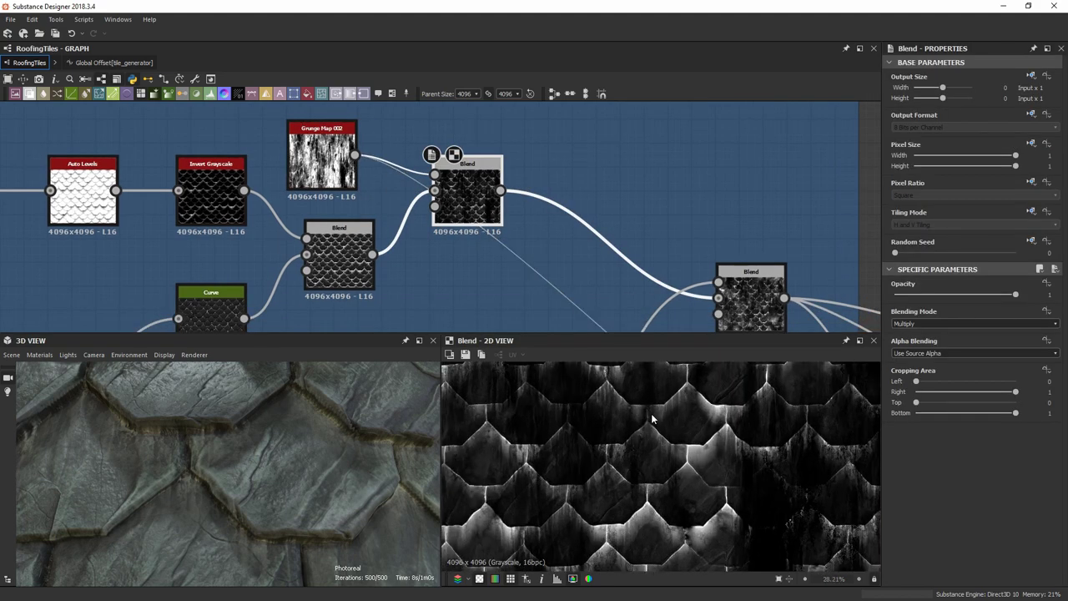
pyautogui.scroll(-4, 655, 446)
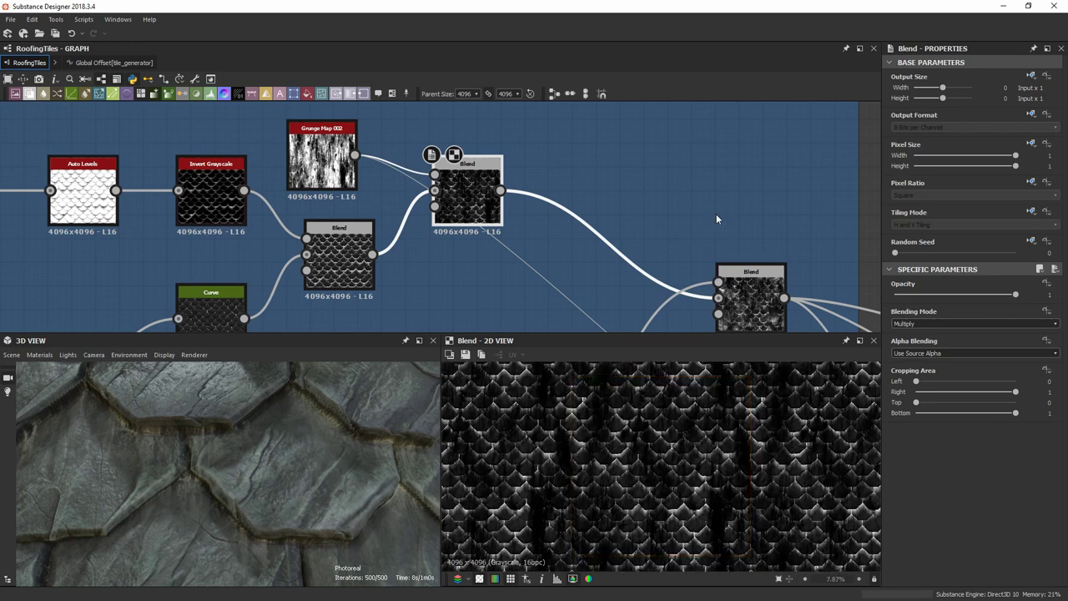
pyautogui.moveTo(687, 240); pyautogui.dragTo(674, 202, button='middle')
pyautogui.scroll(4, 670, 451)
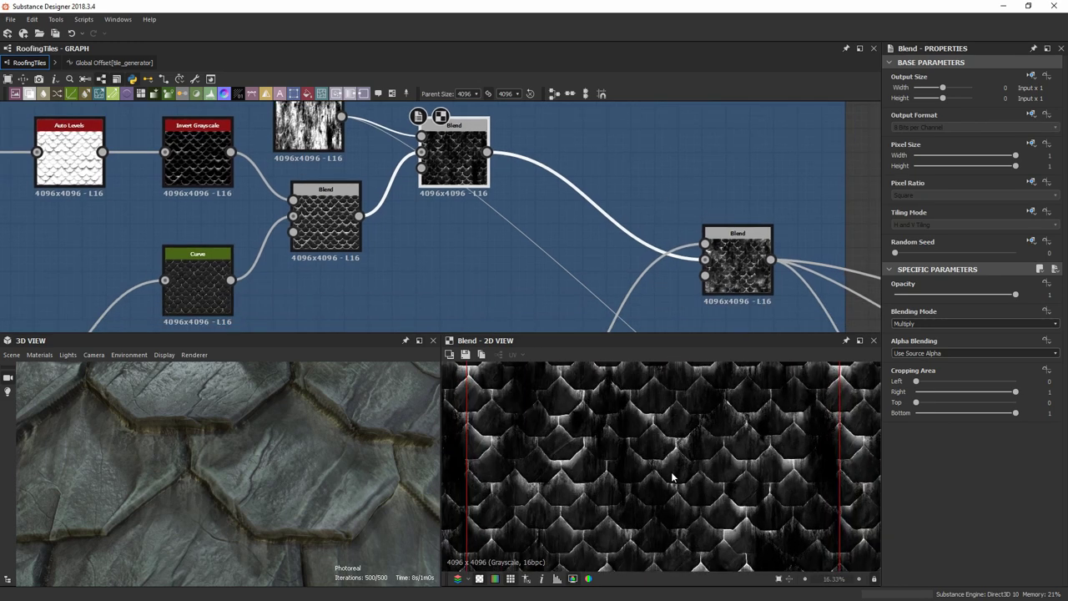
pyautogui.scroll(5, 646, 425)
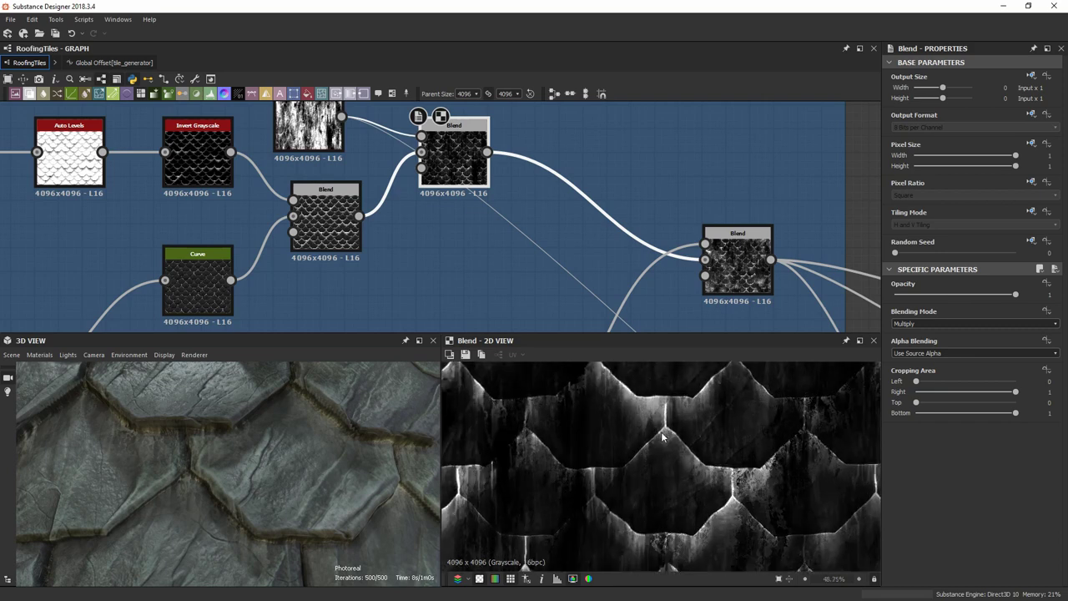
pyautogui.scroll(-6, 662, 436)
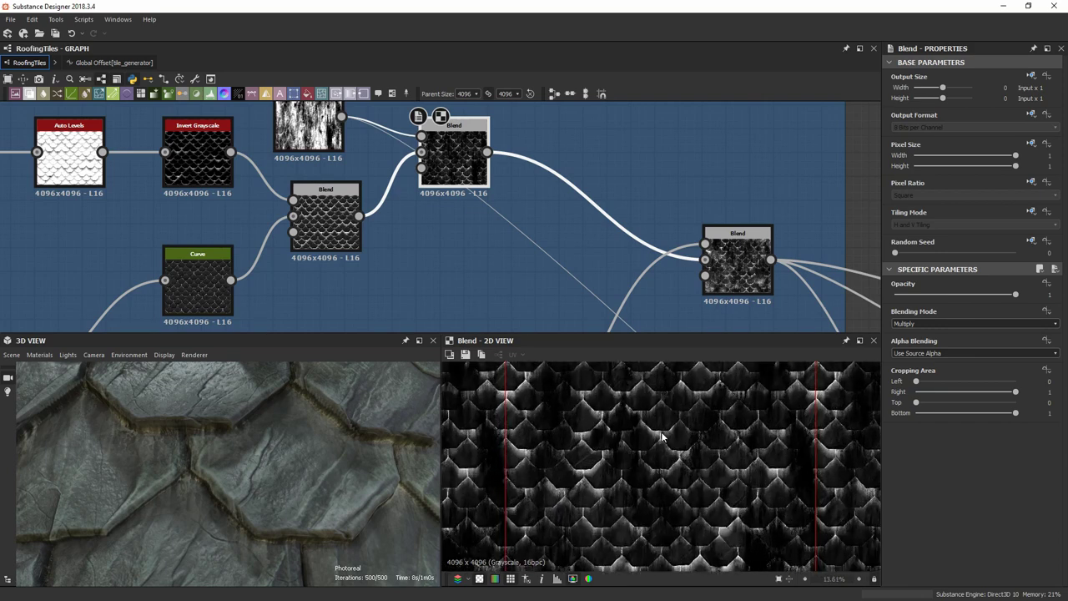
pyautogui.scroll(8, 662, 437)
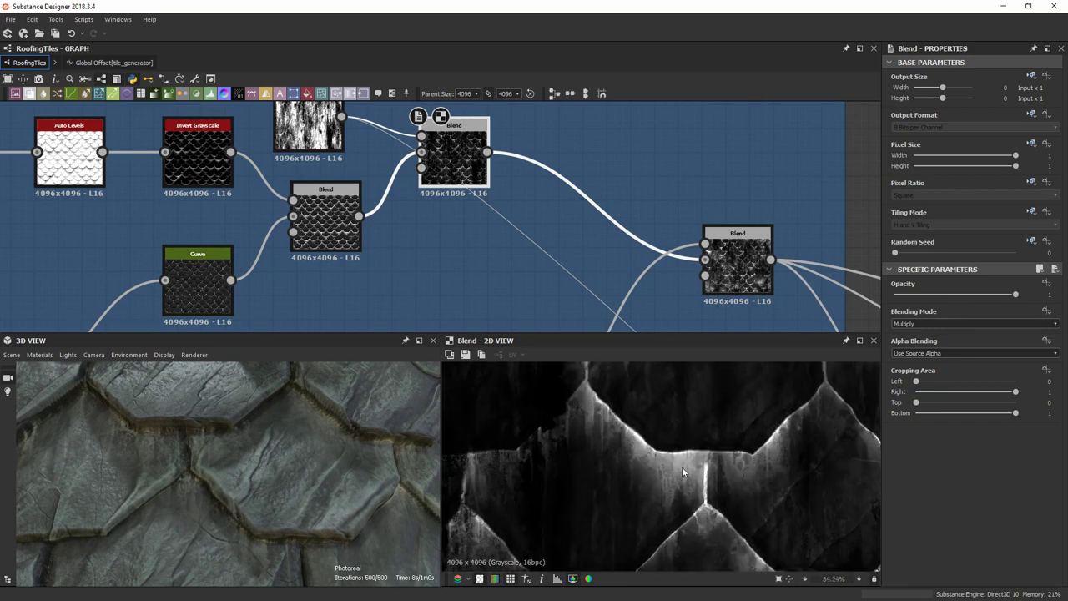
# Preview the Leaks node in the Stains frame and examine its mask across the whole texture and in detail.
pyautogui.scroll(-4, 470, 240)
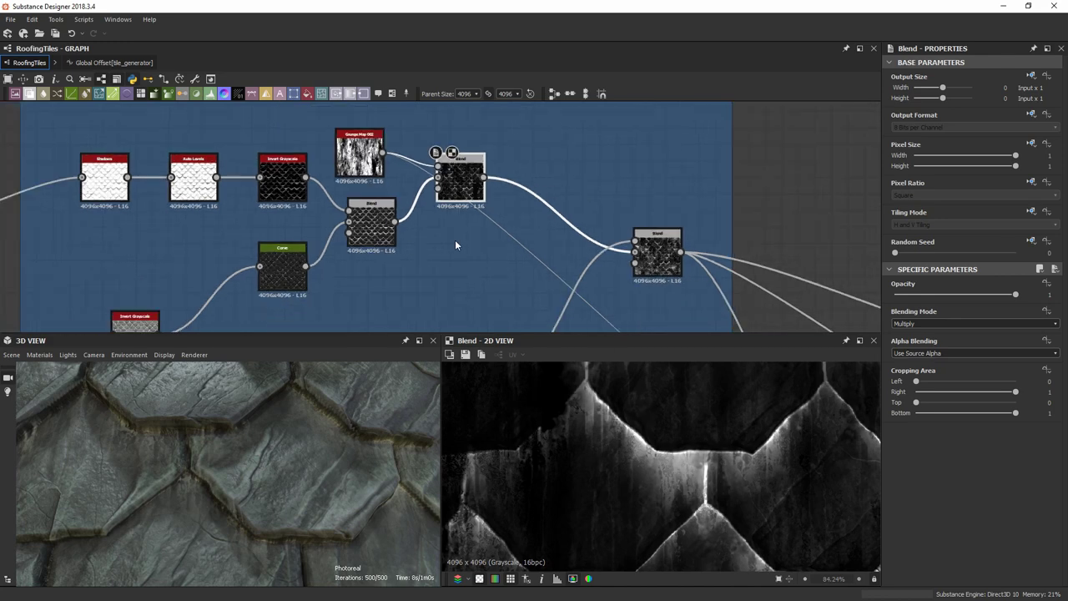
pyautogui.moveTo(418, 281); pyautogui.dragTo(522, 167, button='middle')
pyautogui.scroll(4, 531, 213)
pyautogui.moveTo(394, 185); pyautogui.dragTo(525, 189, button='middle')
pyautogui.scroll(1, 578, 243)
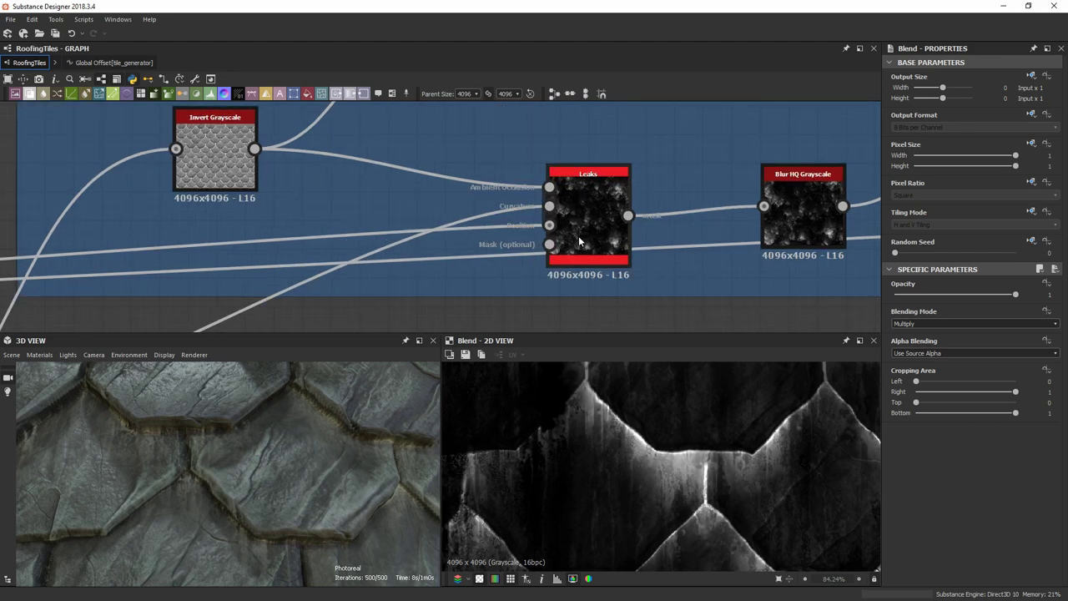
pyautogui.doubleClick(596, 199)
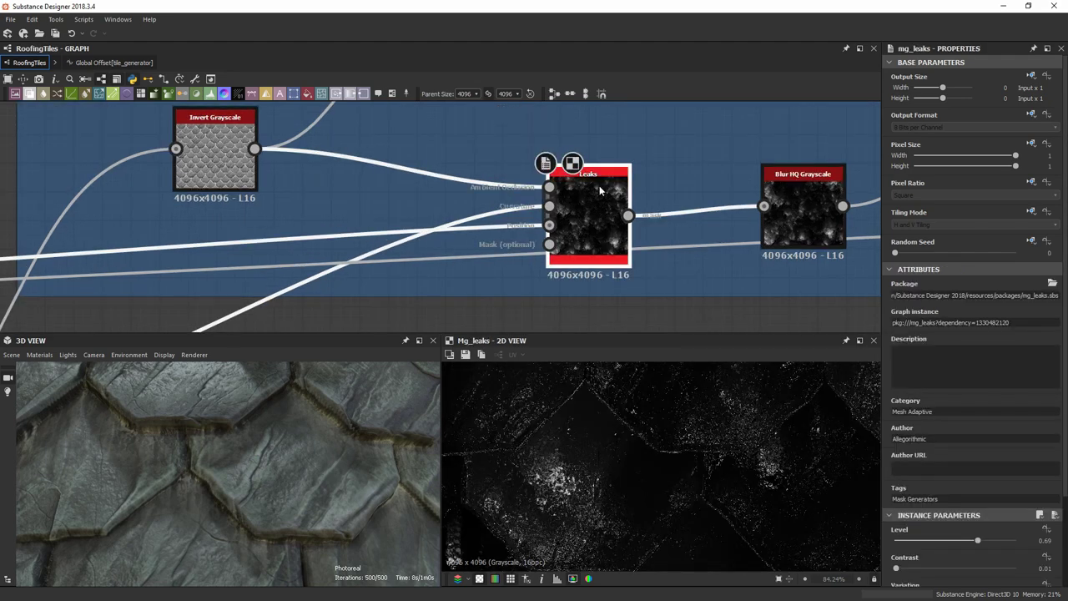
pyautogui.scroll(3, 600, 191)
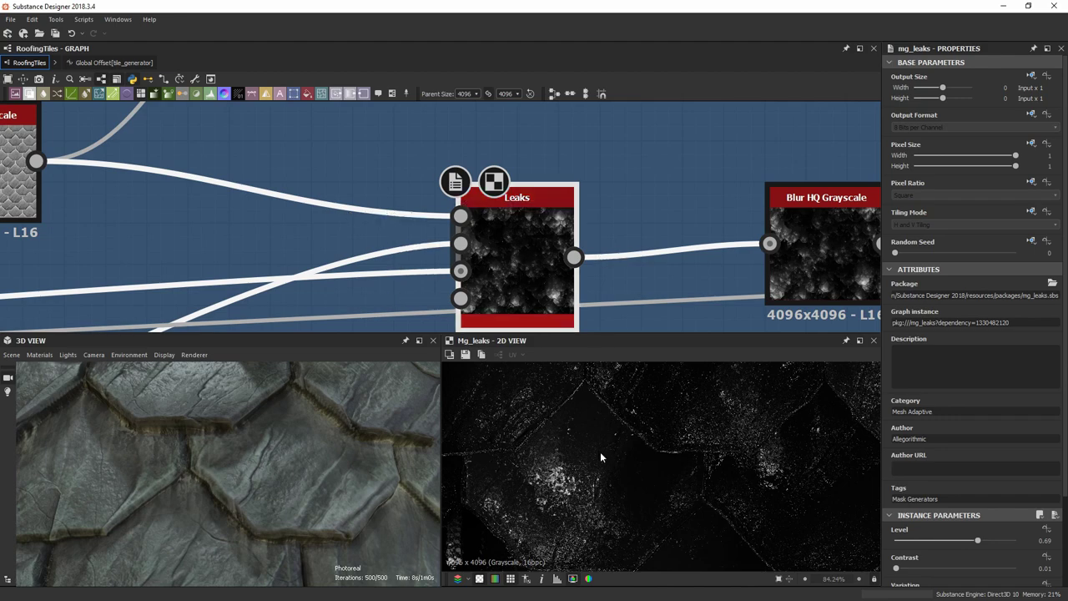
pyautogui.scroll(-10, 600, 452)
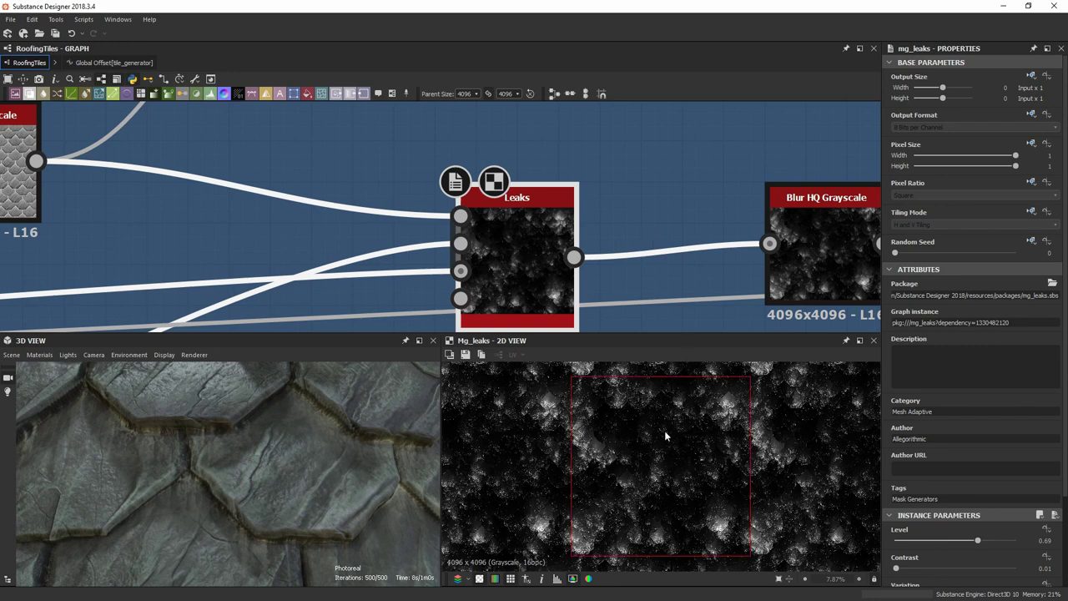
pyautogui.scroll(3, 624, 460)
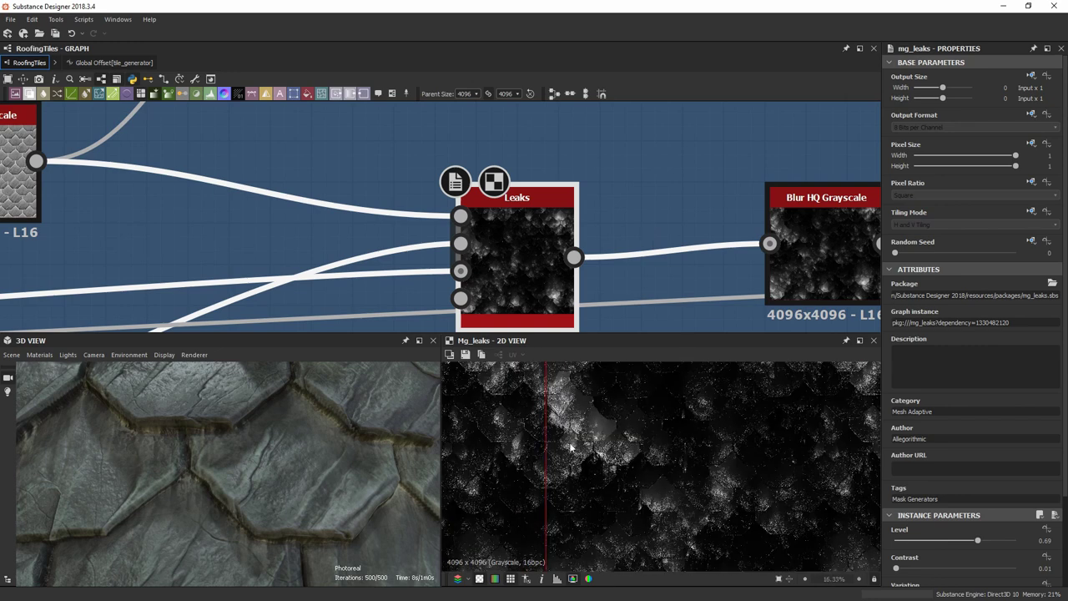
pyautogui.scroll(-3, 757, 186)
# Preview the final Add (Linear Dodge) Blend of the Stains frame, which combines the edge stains with the blurred leaks.
pyautogui.moveTo(760, 207); pyautogui.dragTo(575, 177, button='middle')
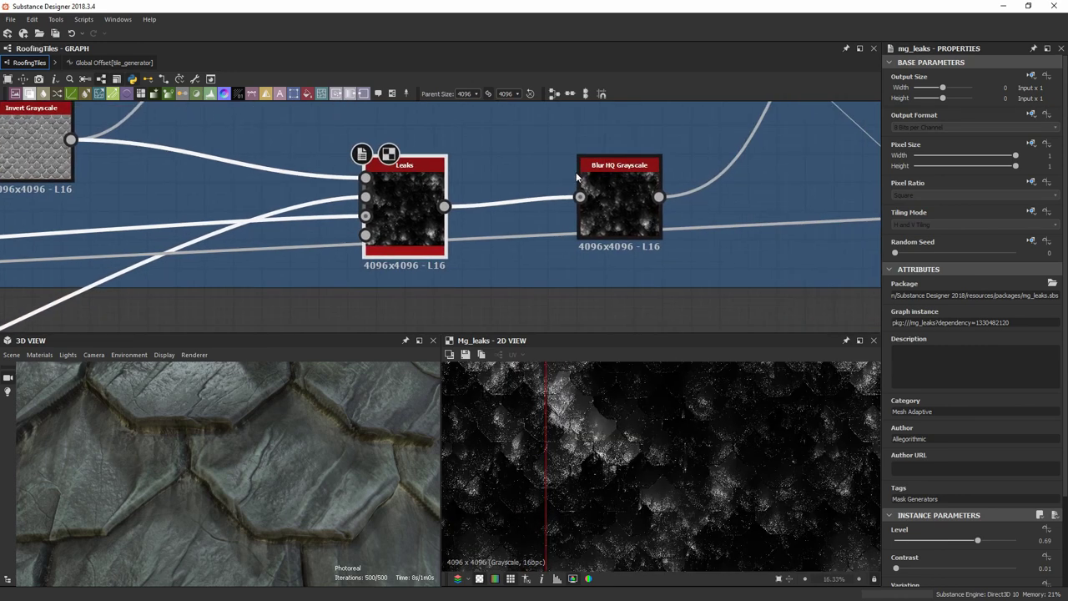
pyautogui.moveTo(716, 118); pyautogui.dragTo(283, 297, button='middle')
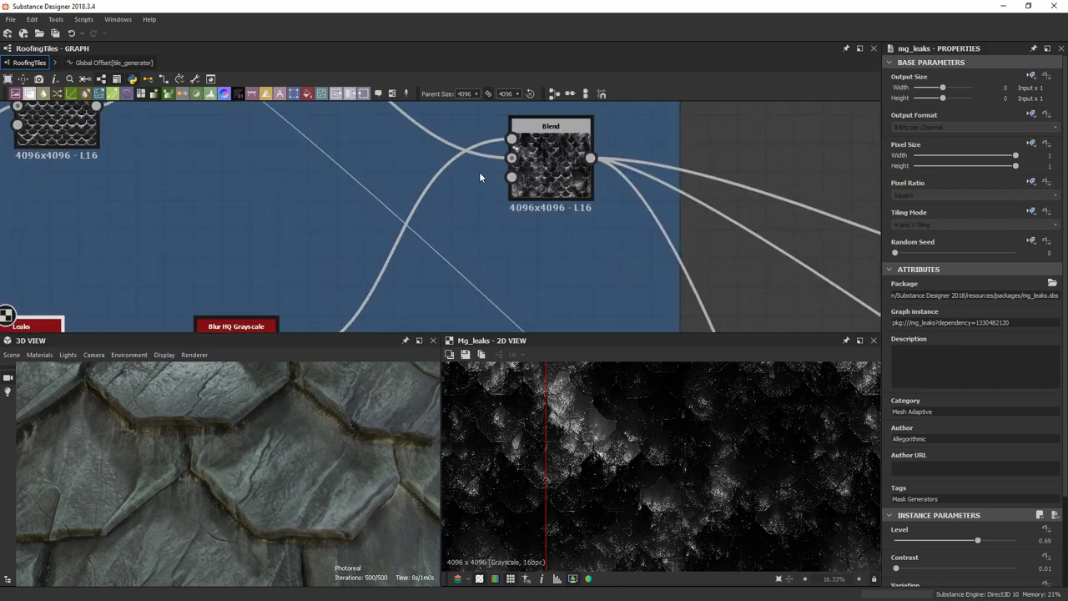
pyautogui.doubleClick(541, 152)
pyautogui.scroll(-4, 716, 507)
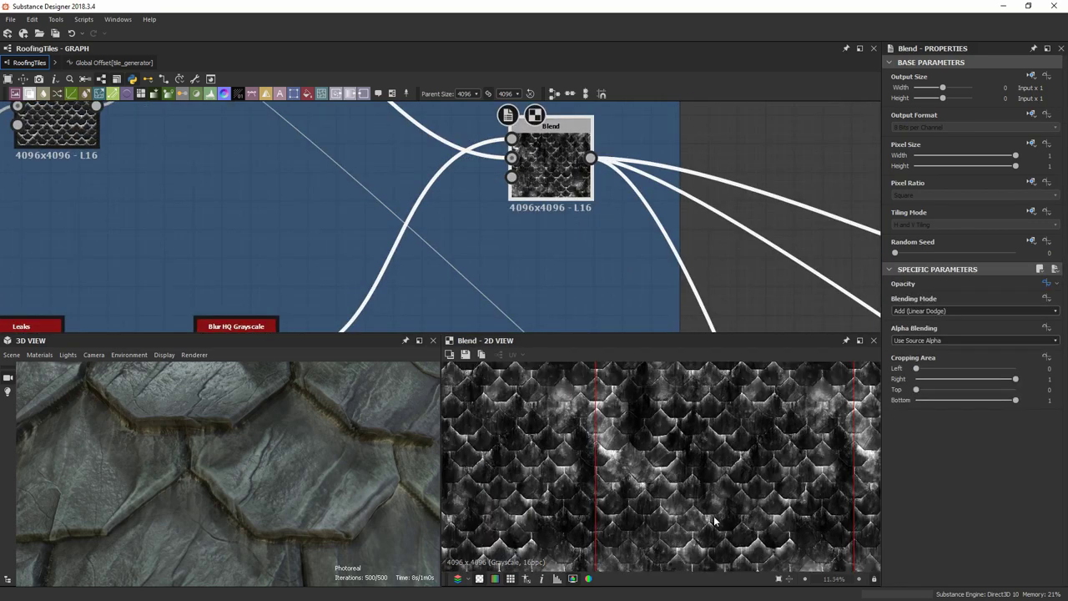
pyautogui.scroll(-3, 442, 192)
pyautogui.moveTo(368, 183); pyautogui.dragTo(322, 257, button='middle')
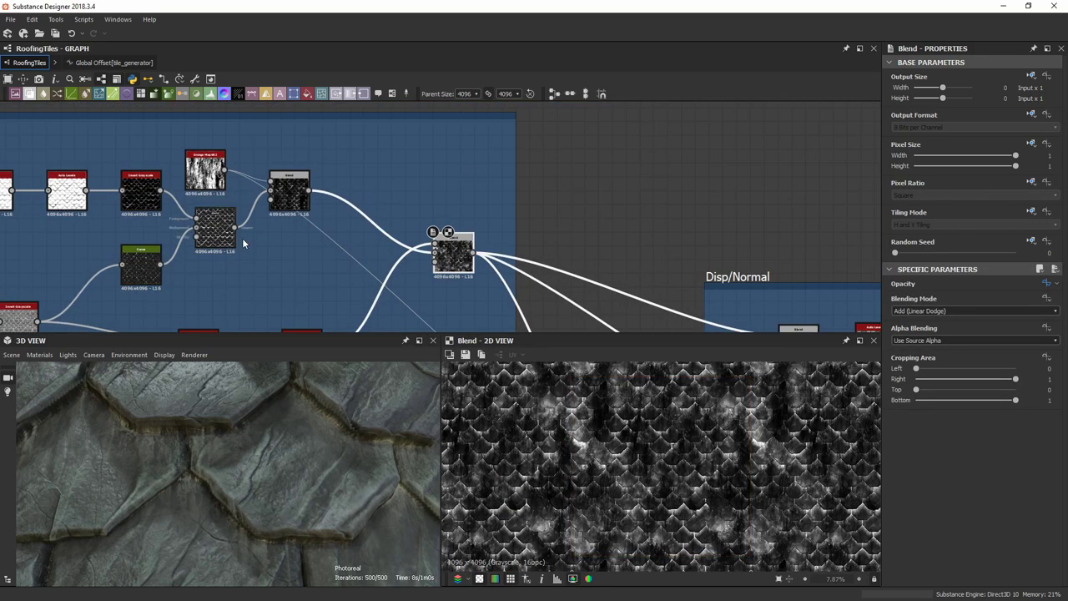
pyautogui.moveTo(395, 301); pyautogui.dragTo(359, 231, button='middle')
pyautogui.scroll(2, 394, 251)
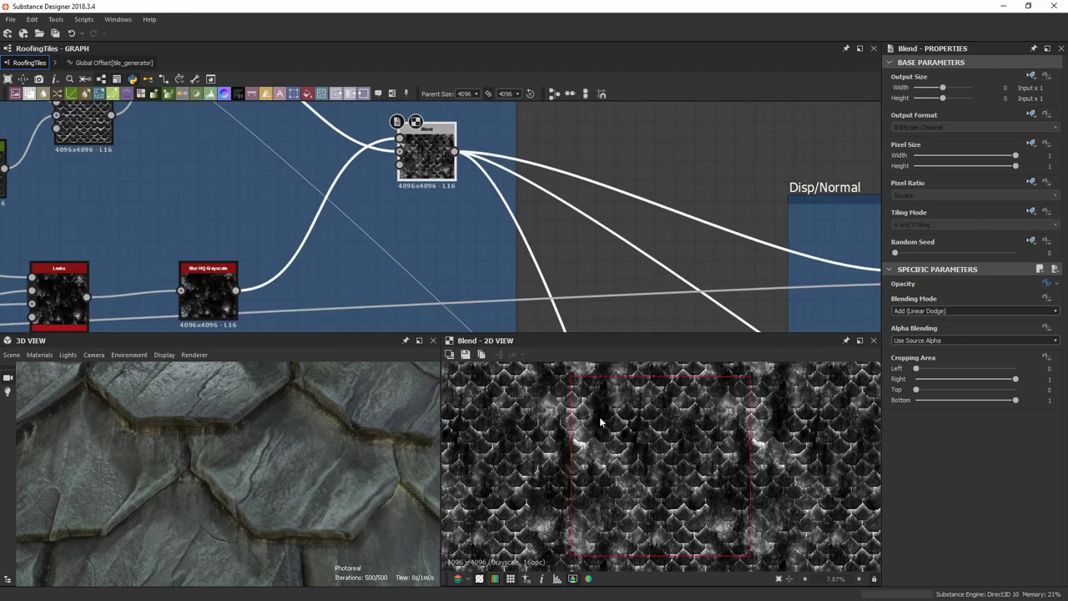
# Inspect the stains on the rendered roof-tile cylinder in an enlarged 3D view from several angles, then restore the normal layout.
pyautogui.scroll(-5, 215, 454)
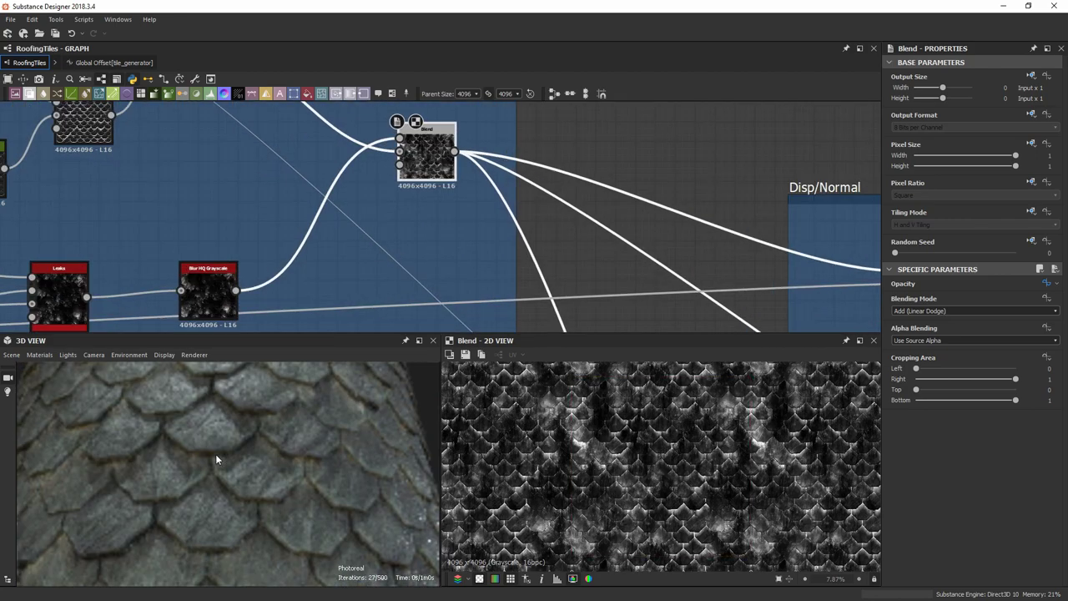
pyautogui.moveTo(215, 454); pyautogui.dragTo(304, 457)
pyautogui.scroll(-4, 261, 473)
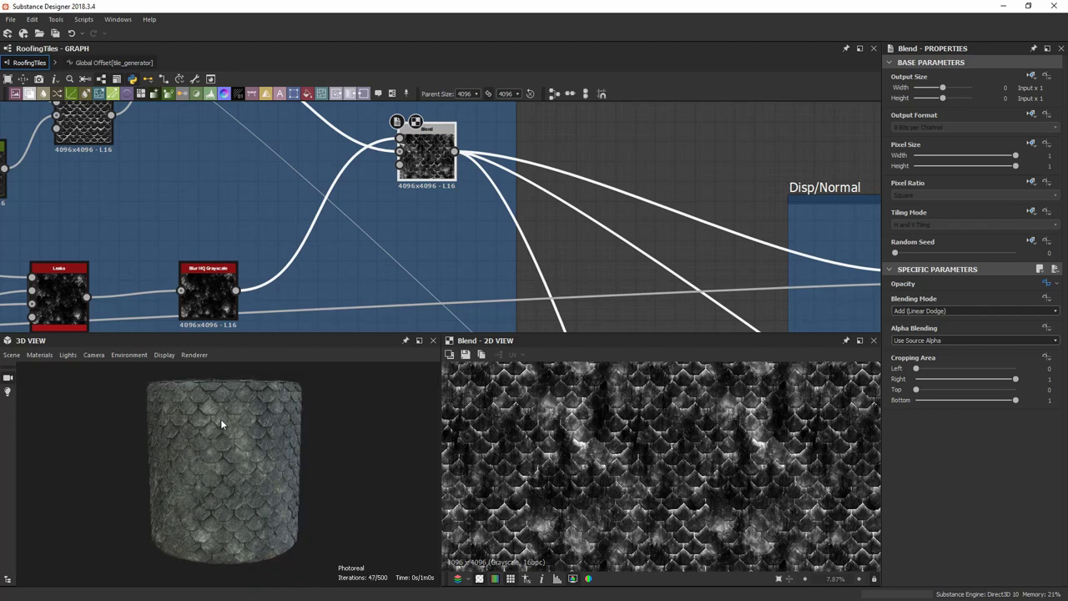
pyautogui.click(418, 340)
pyautogui.scroll(1, 534, 188)
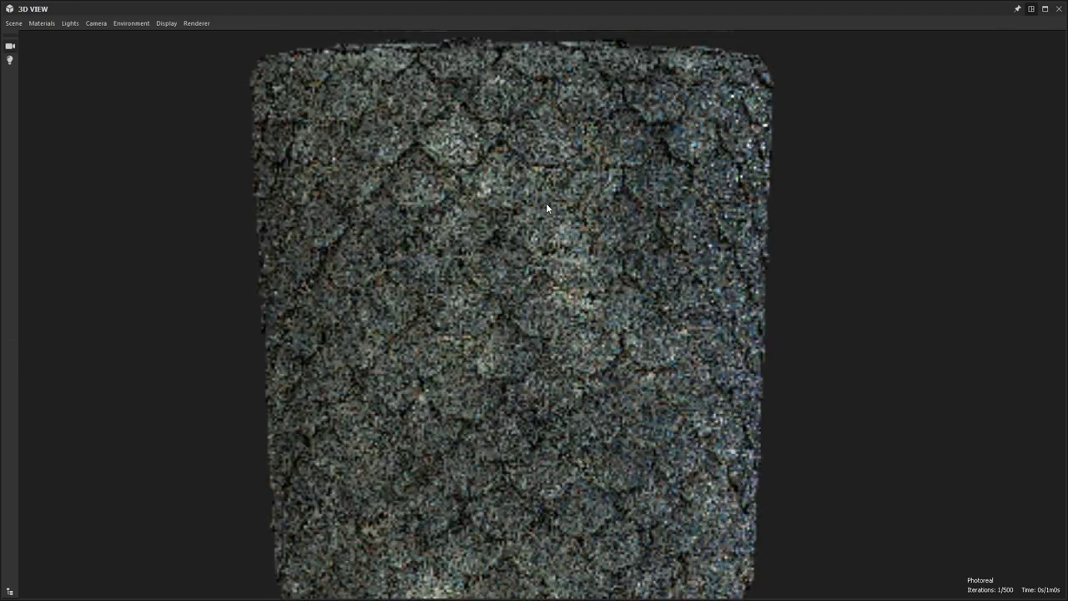
pyautogui.scroll(-2, 542, 250)
pyautogui.moveTo(539, 259); pyautogui.dragTo(450, 157)
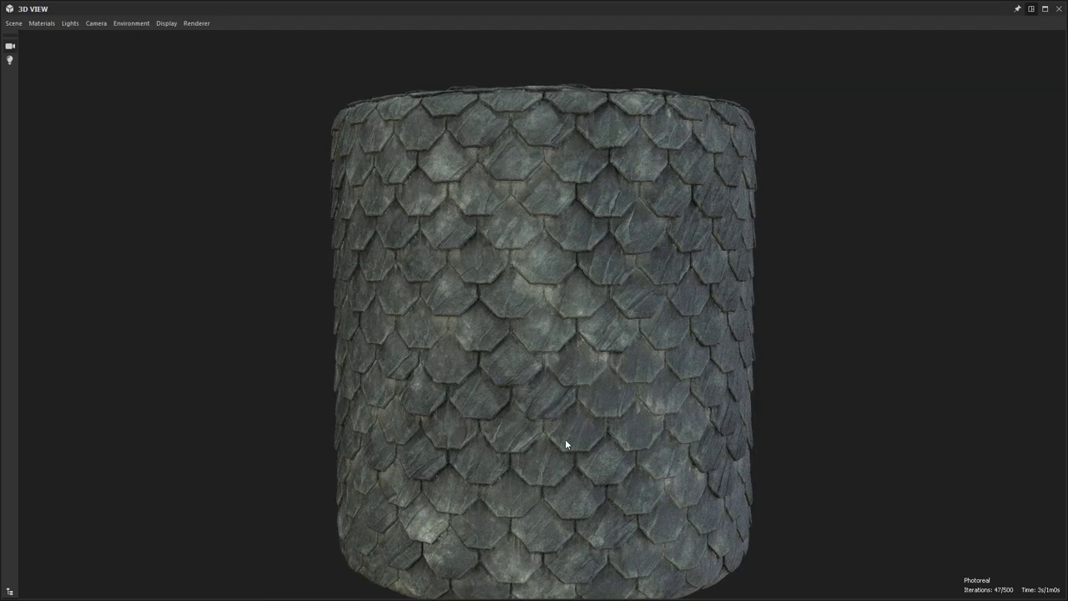
pyautogui.moveTo(566, 440); pyautogui.dragTo(545, 301)
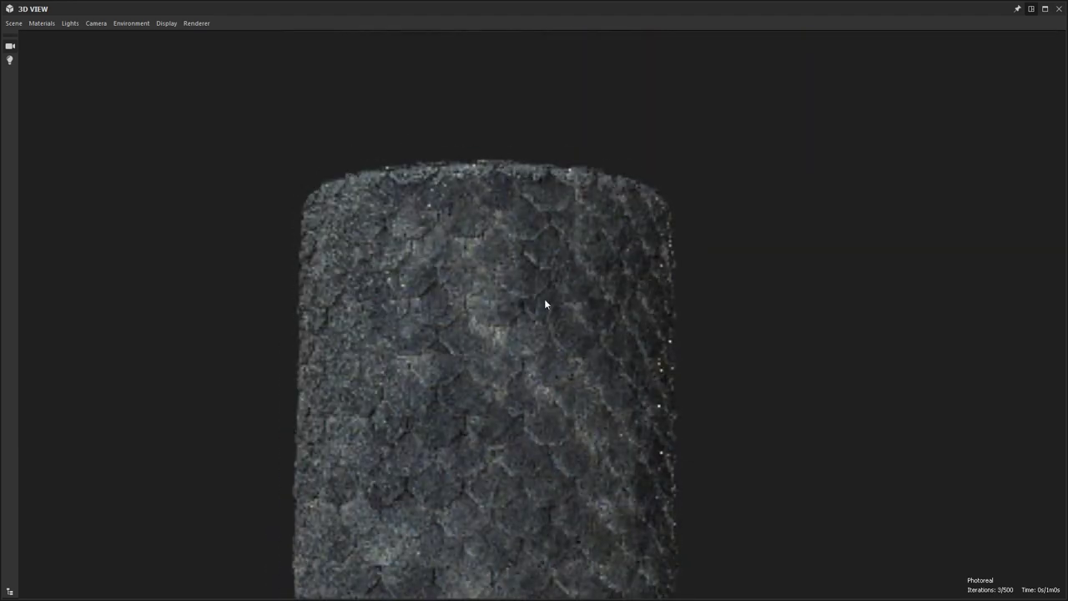
pyautogui.moveTo(454, 234); pyautogui.dragTo(400, 241)
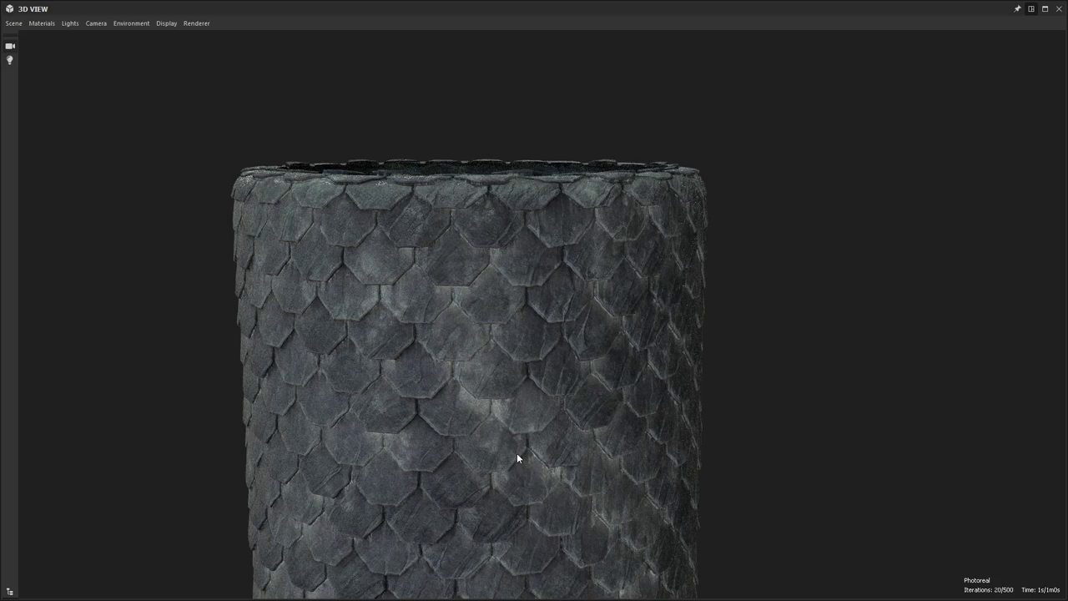
pyautogui.moveTo(489, 470); pyautogui.dragTo(429, 323)
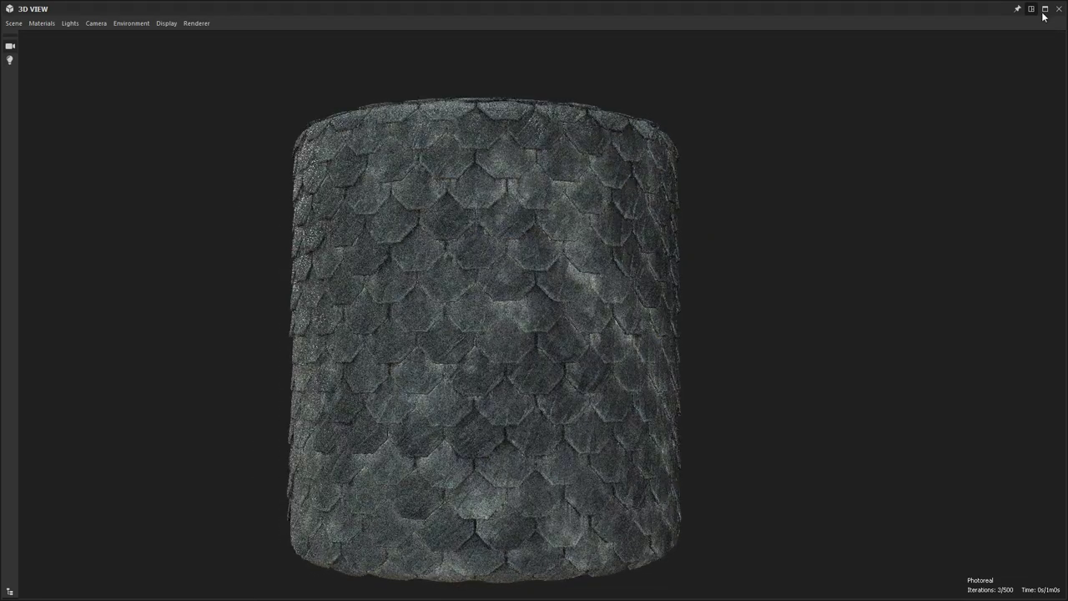
pyautogui.click(1031, 9)
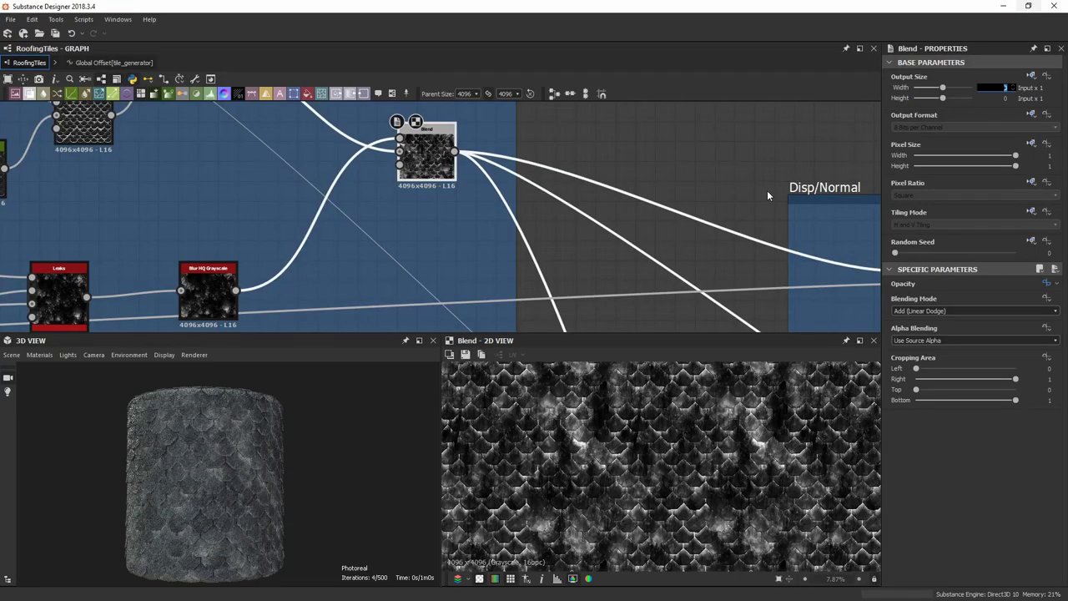
# Trace the links from the final Stains Blend and the earlier height chain into the Disp/Normal frame and examine its nodes.
pyautogui.scroll(-4, 469, 241)
pyautogui.scroll(-1, 482, 255)
pyautogui.moveTo(480, 250); pyautogui.dragTo(446, 162, button='middle')
pyautogui.scroll(1, 419, 192)
pyautogui.moveTo(410, 236); pyautogui.dragTo(427, 273, button='middle')
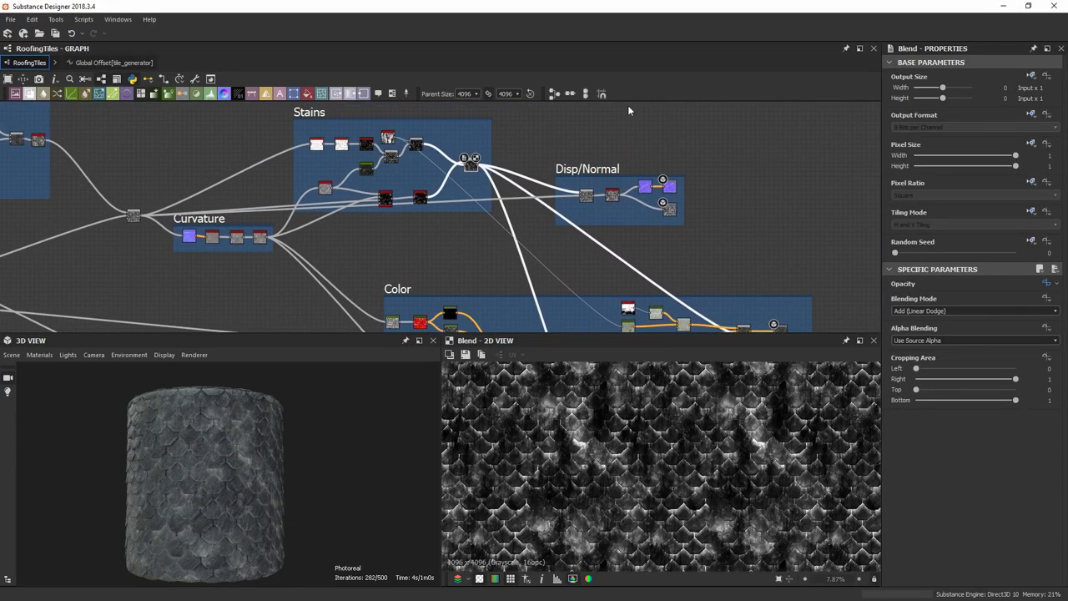
pyautogui.scroll(7, 662, 249)
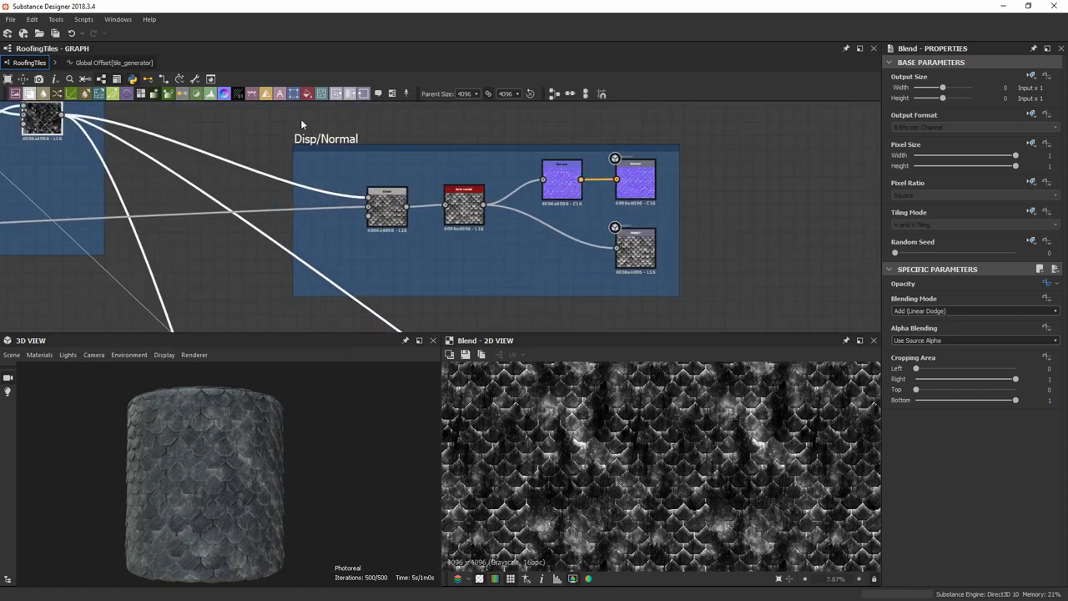
pyautogui.moveTo(331, 167); pyautogui.dragTo(324, 172, button='middle')
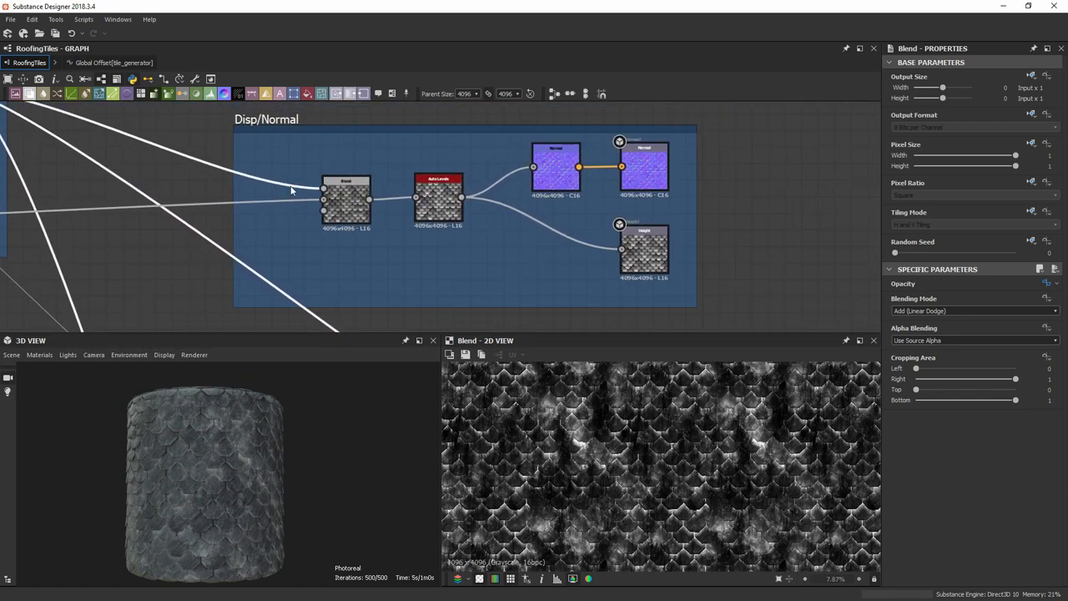
pyautogui.moveTo(296, 205); pyautogui.dragTo(525, 174, button='middle')
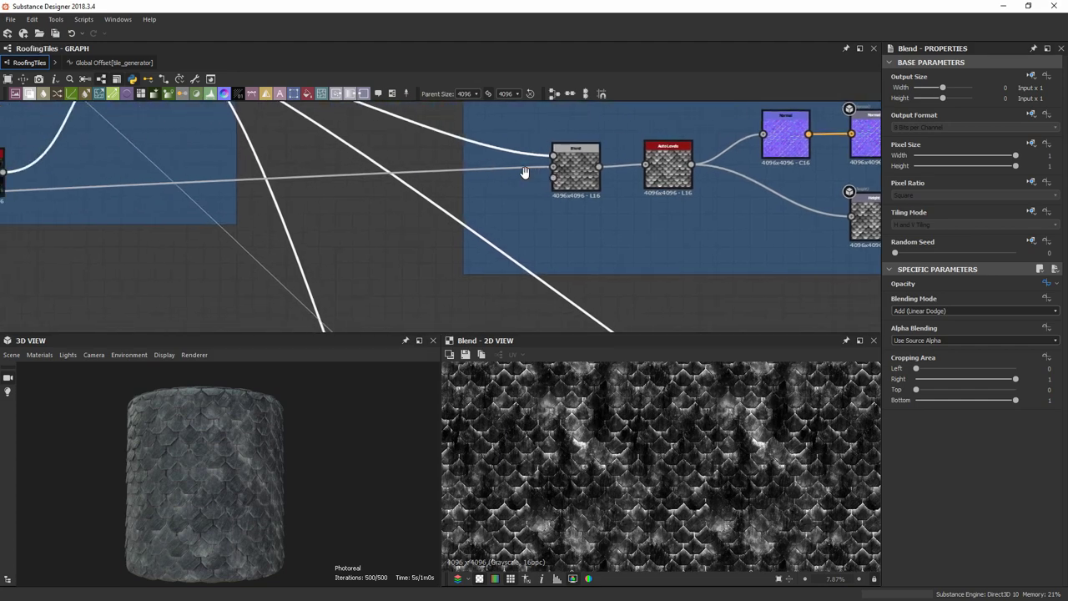
pyautogui.scroll(-3, 369, 217)
pyautogui.moveTo(159, 281); pyautogui.dragTo(472, 259, button='middle')
pyautogui.moveTo(76, 206); pyautogui.dragTo(23, 234, button='middle')
pyautogui.scroll(3, 597, 220)
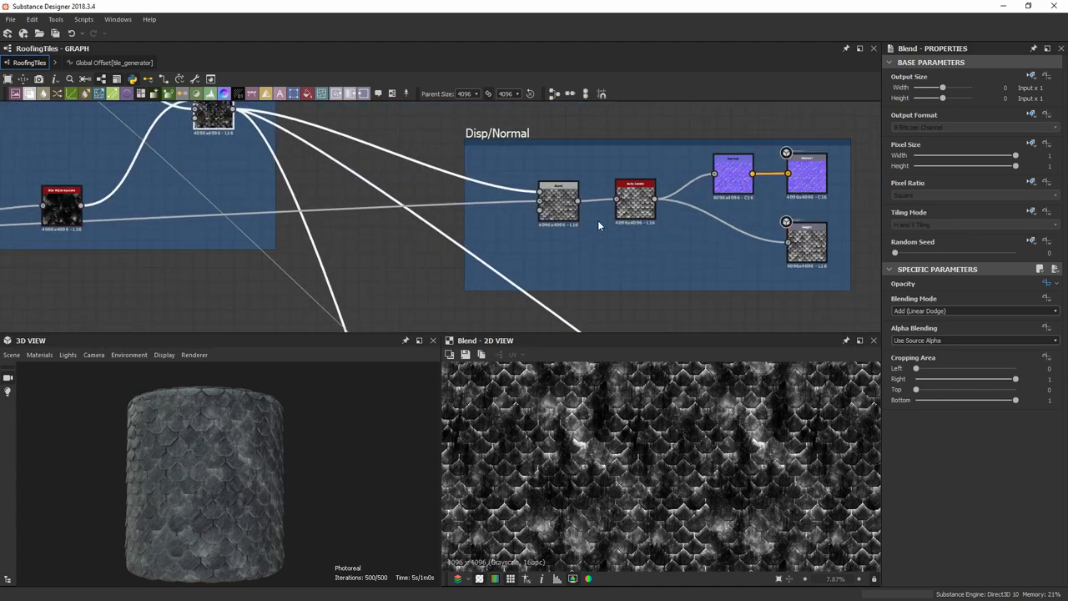
# Preview the Blend node in the Disp/Normal frame, examine its tiles, and trace its foreground and background inputs.
pyautogui.doubleClick(541, 194)
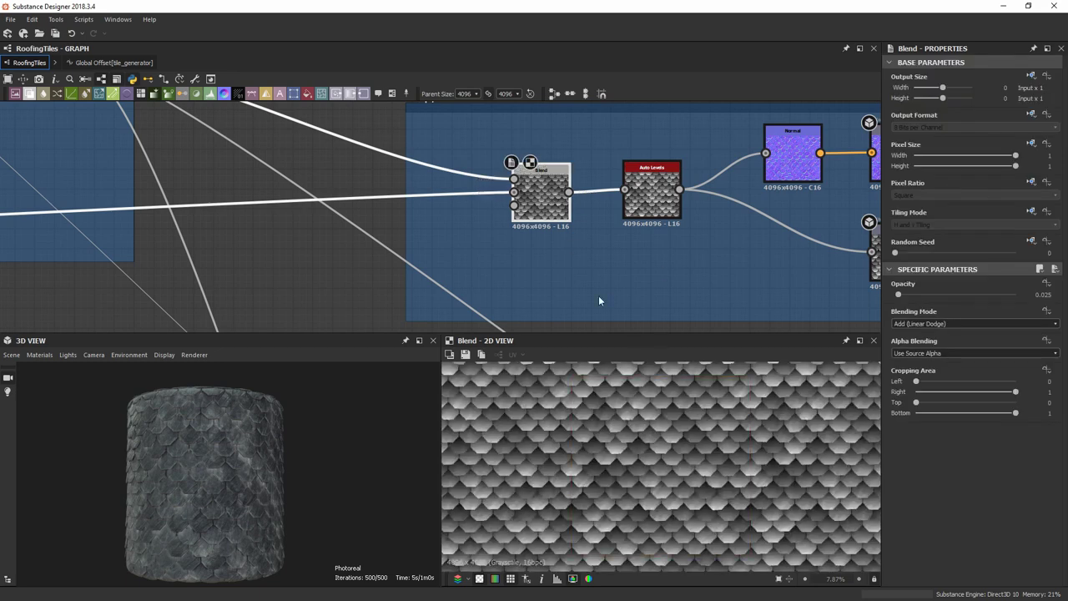
pyautogui.scroll(5, 698, 474)
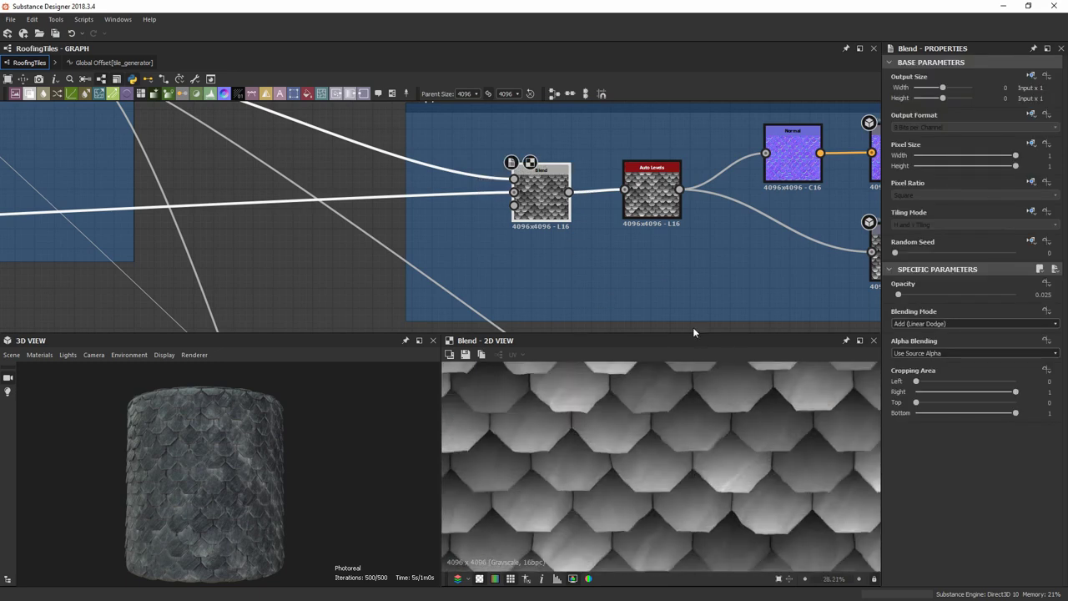
pyautogui.moveTo(301, 120); pyautogui.dragTo(293, 182, button='middle')
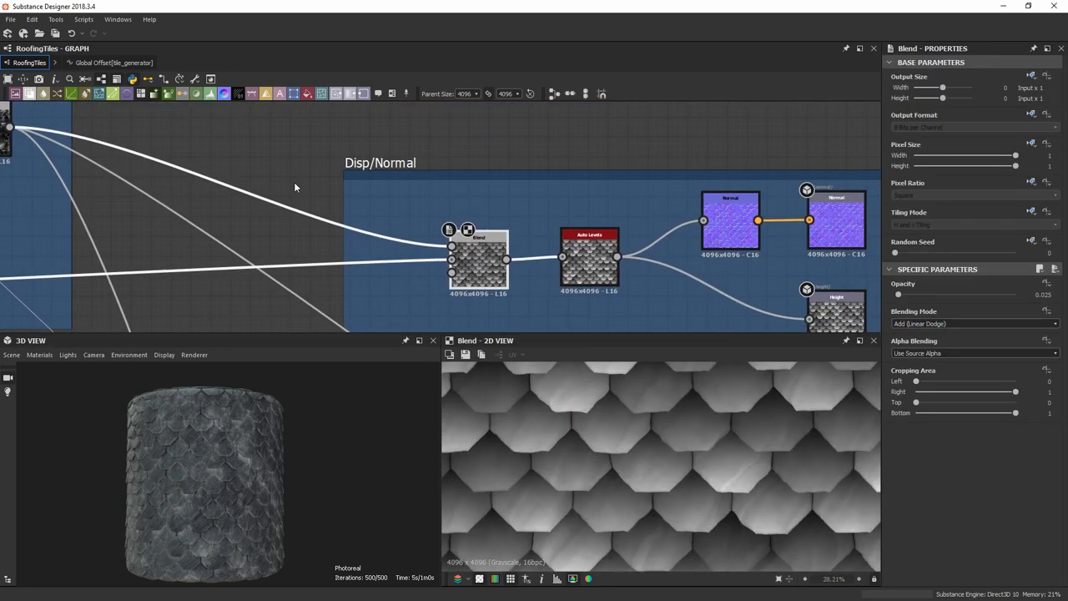
pyautogui.moveTo(509, 268); pyautogui.dragTo(556, 304, button='middle')
pyautogui.scroll(2, 557, 300)
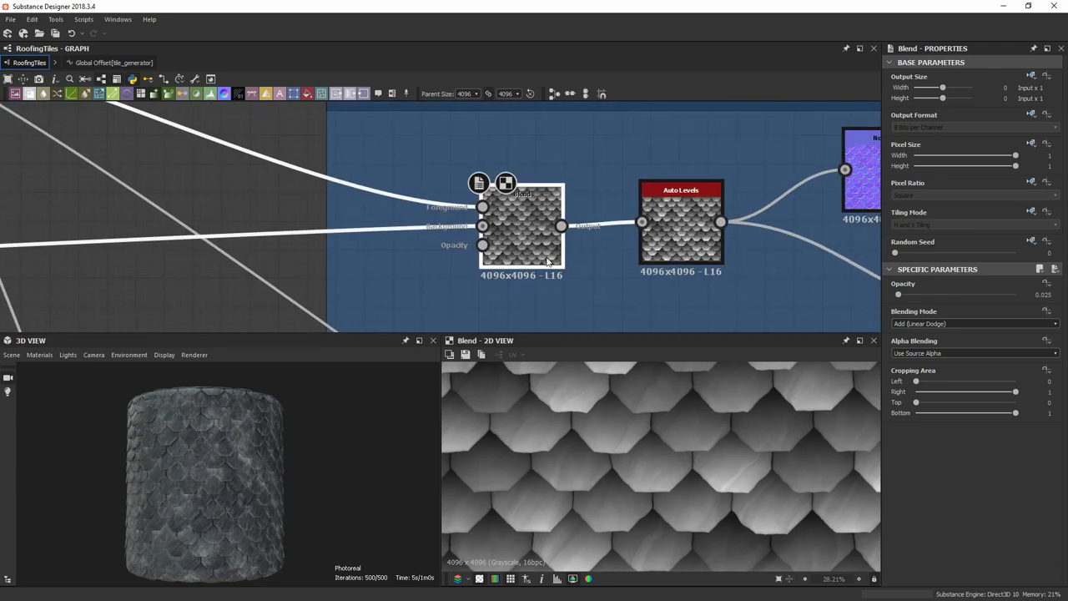
pyautogui.scroll(-4, 170, 180)
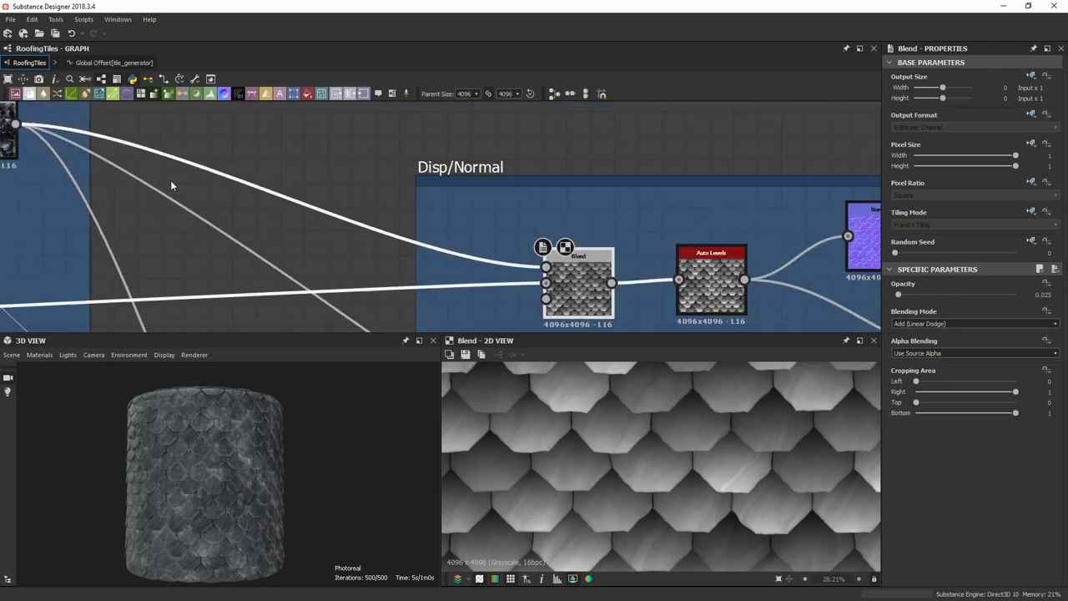
pyautogui.scroll(3, 434, 264)
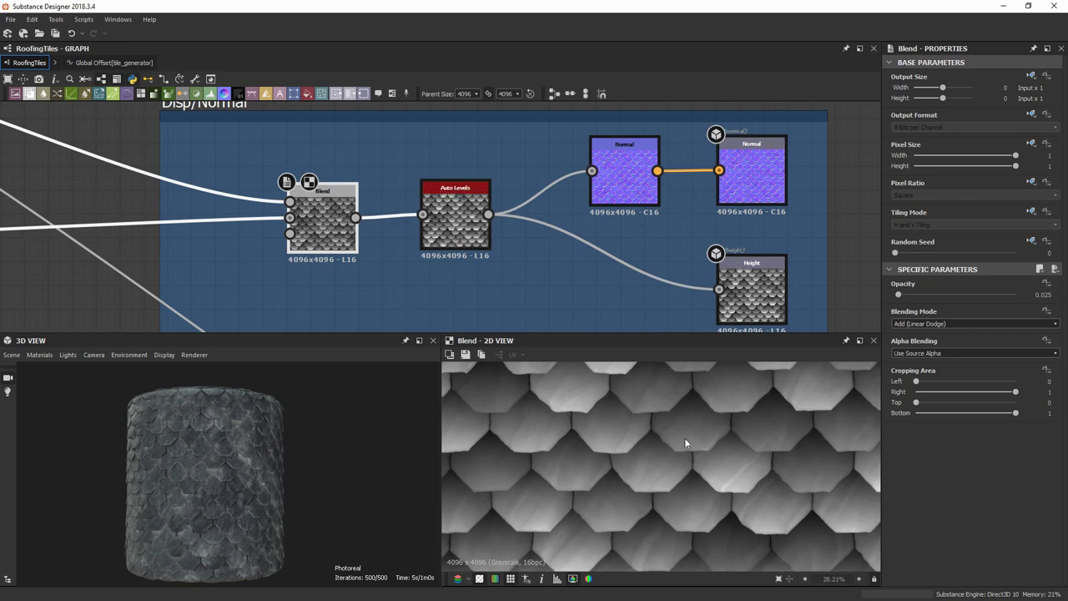
# Examine the Disp/Normal Blend's tile surfaces close up and check the node's opacity value.
pyautogui.scroll(3, 694, 427)
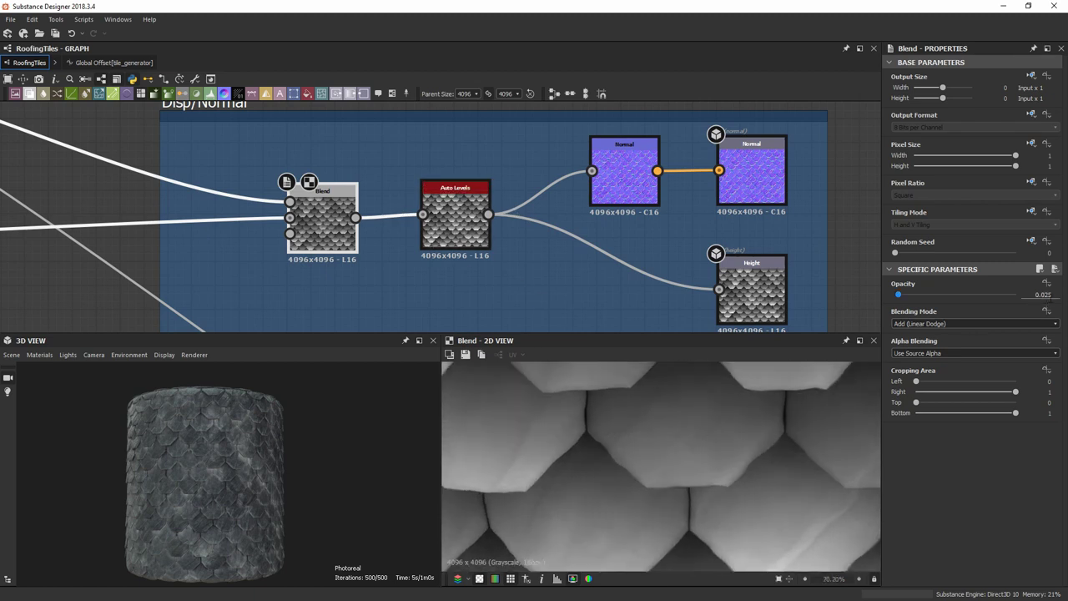
pyautogui.doubleClick(1043, 295)
pyautogui.click(1049, 295)
# Preview the Normal output node and examine the fine surface detail of the tiles, close up and from farther out.
pyautogui.doubleClick(747, 169)
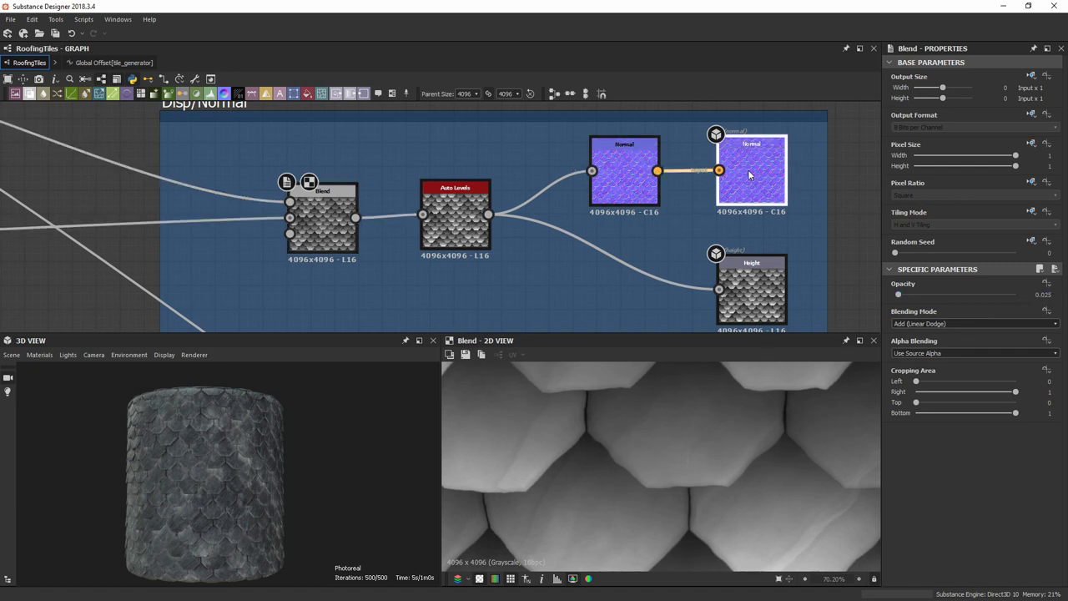
pyautogui.scroll(8, 697, 417)
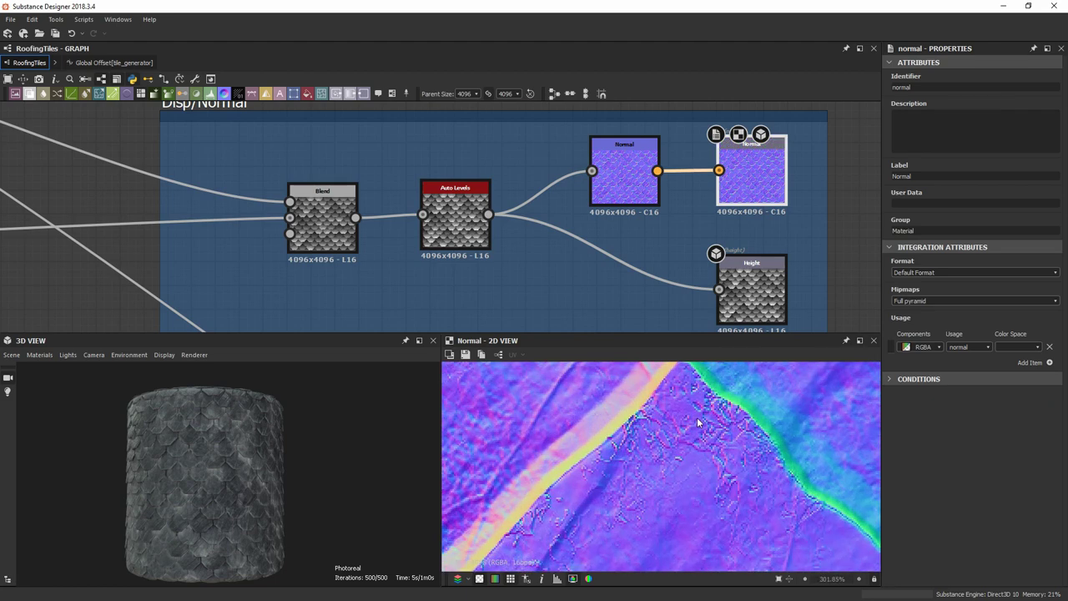
pyautogui.scroll(-1, 631, 460)
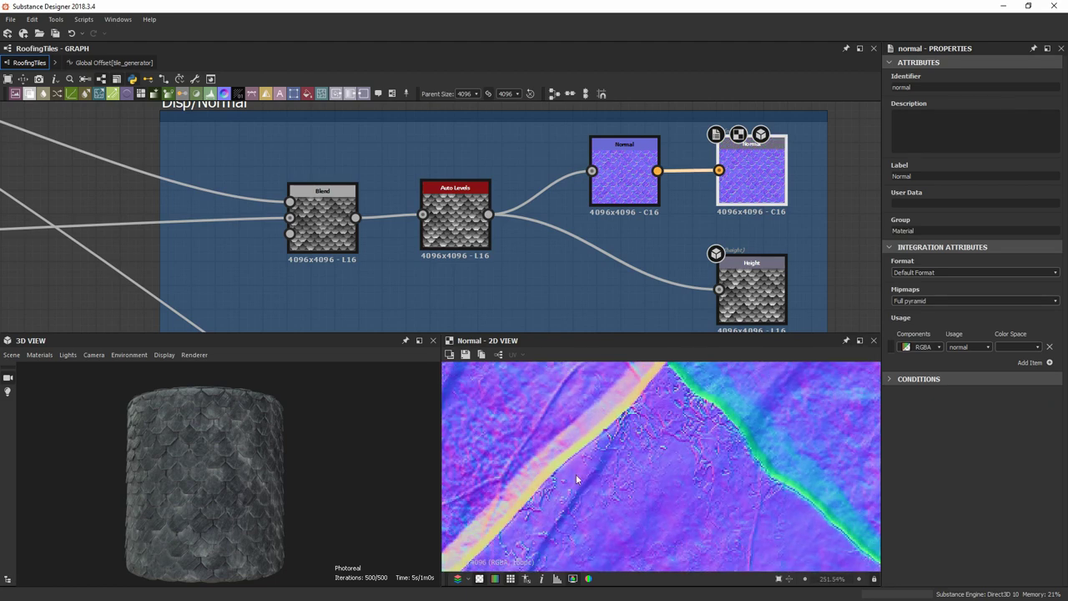
pyautogui.scroll(-1, 699, 431)
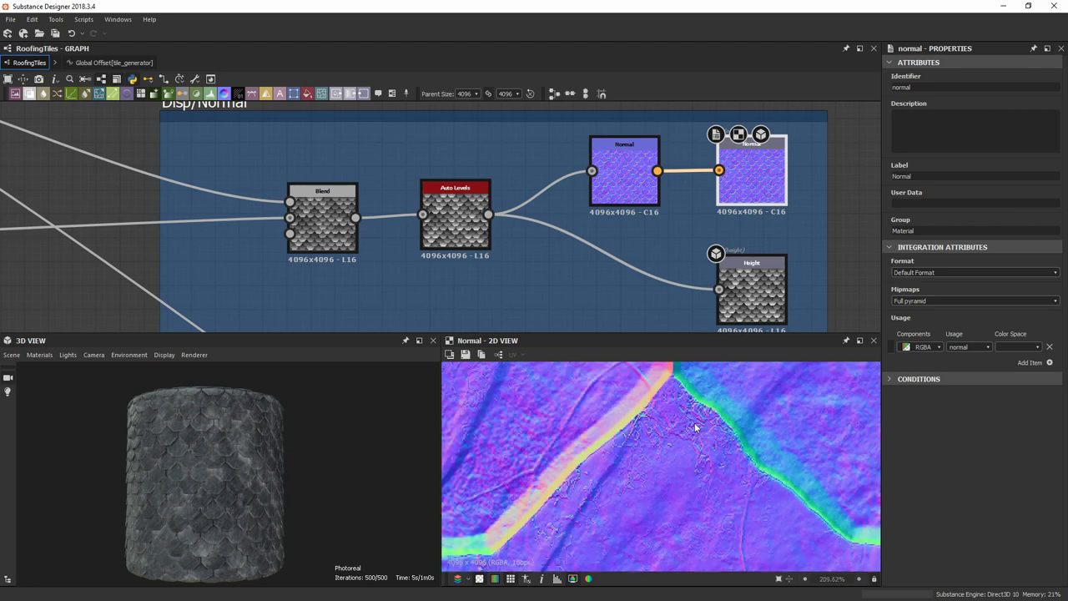
pyautogui.scroll(-8, 704, 435)
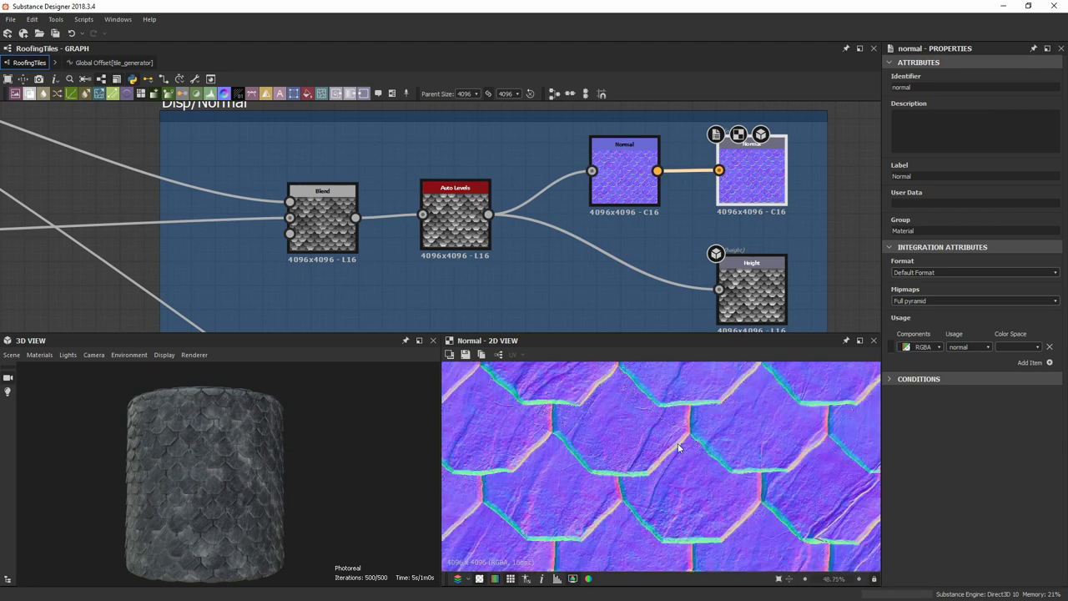
pyautogui.scroll(6, 591, 393)
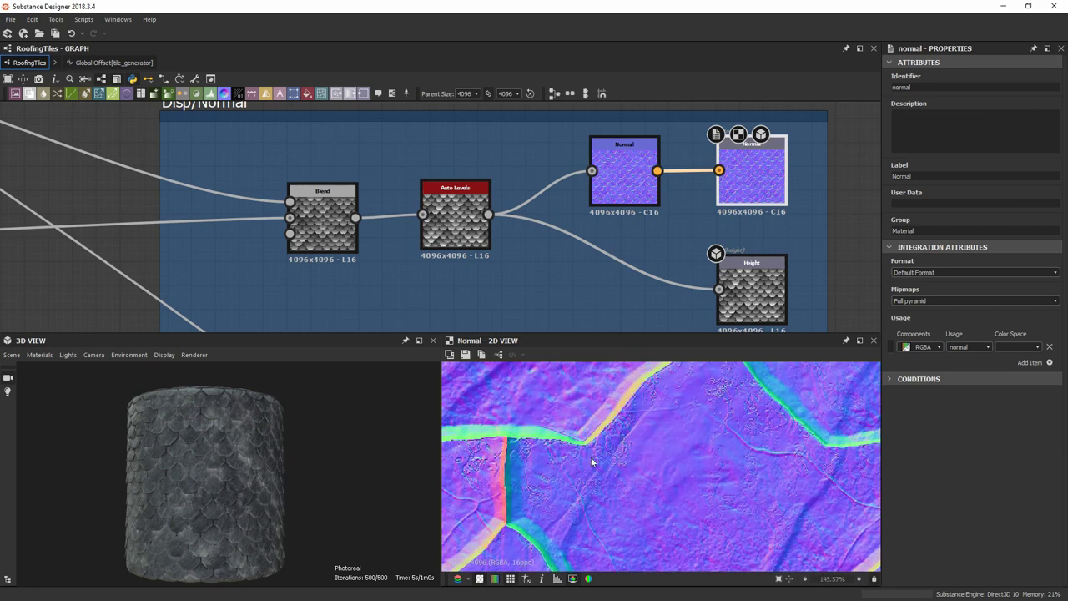
# Preview the Height output node and examine the displacement of the overlapping tiles.
pyautogui.doubleClick(751, 292)
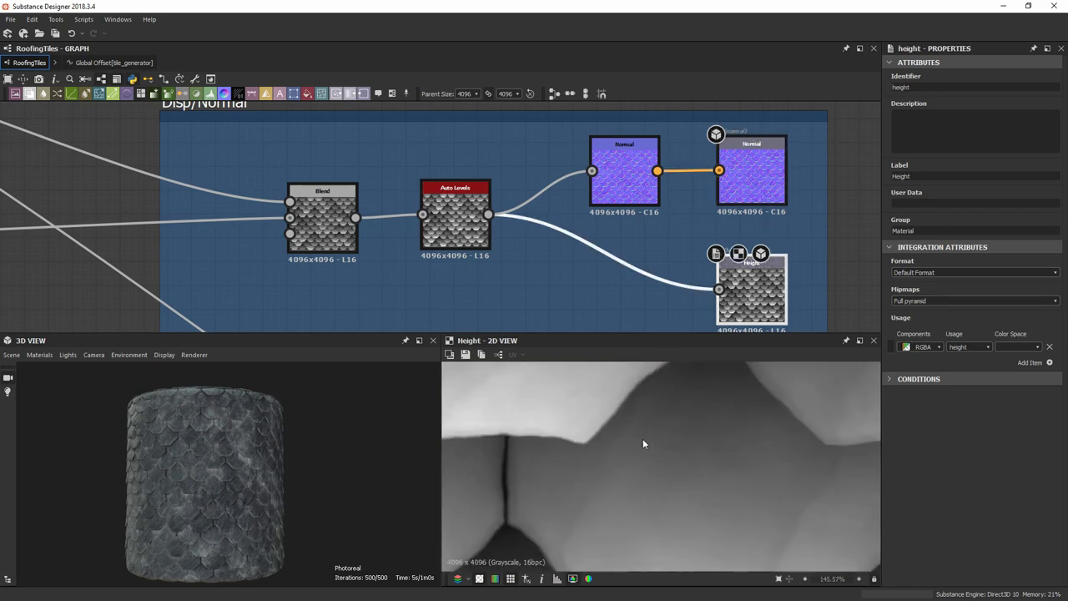
pyautogui.scroll(-1, 609, 455)
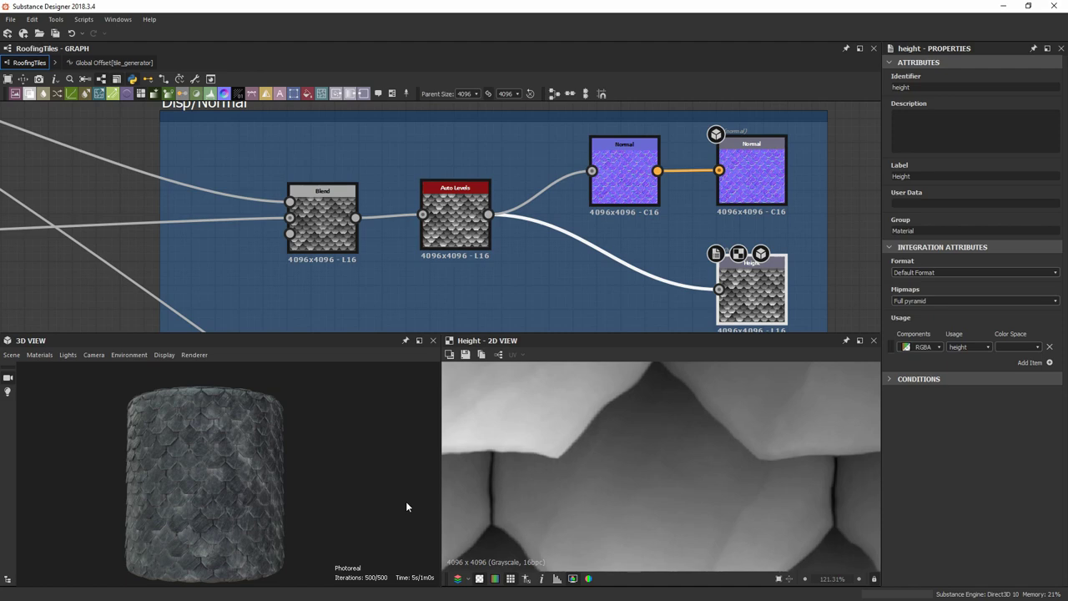
pyautogui.scroll(-5, 558, 192)
pyautogui.scroll(6, 605, 208)
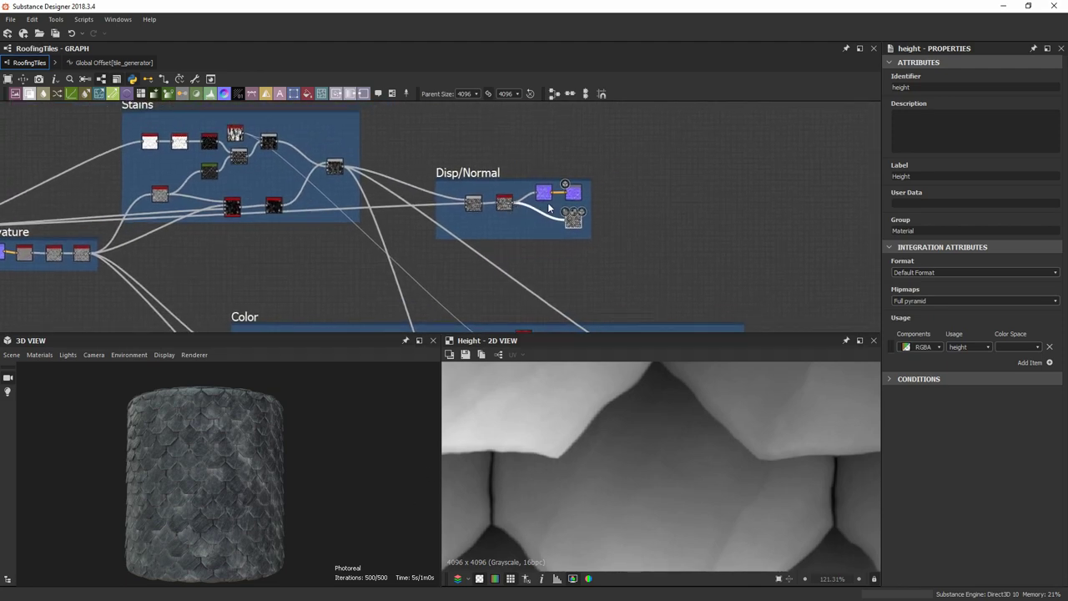
pyautogui.scroll(-4, 558, 200)
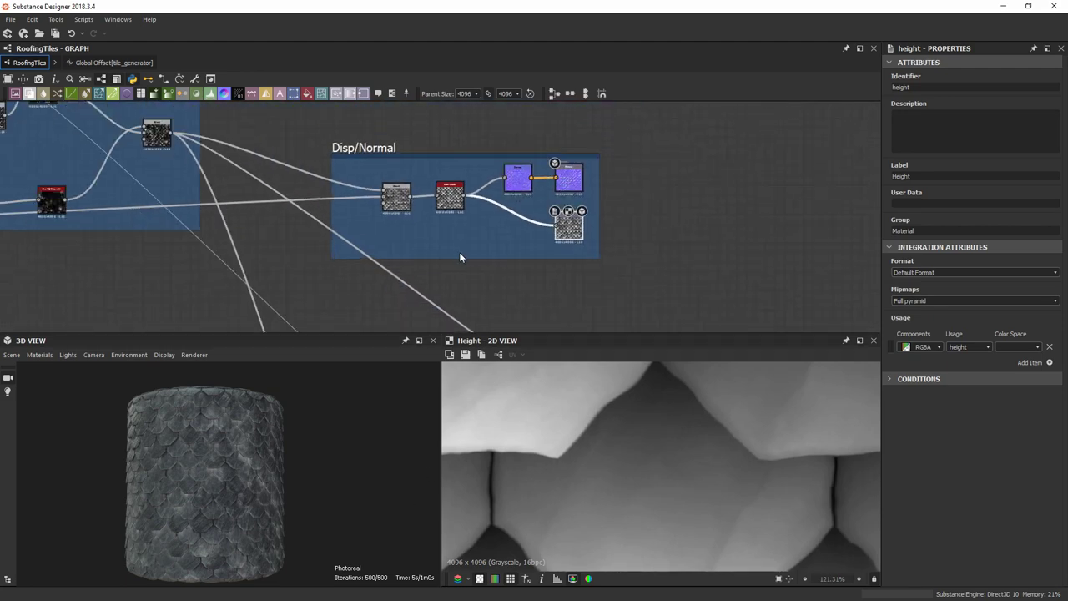
# Look over the Color frame of the graph, from its first nodes to the Base Color output.
pyautogui.moveTo(344, 319); pyautogui.dragTo(401, 230, button='middle')
pyautogui.scroll(-5, 401, 230)
pyautogui.moveTo(347, 266); pyautogui.dragTo(451, 169, button='middle')
pyautogui.scroll(8, 674, 172)
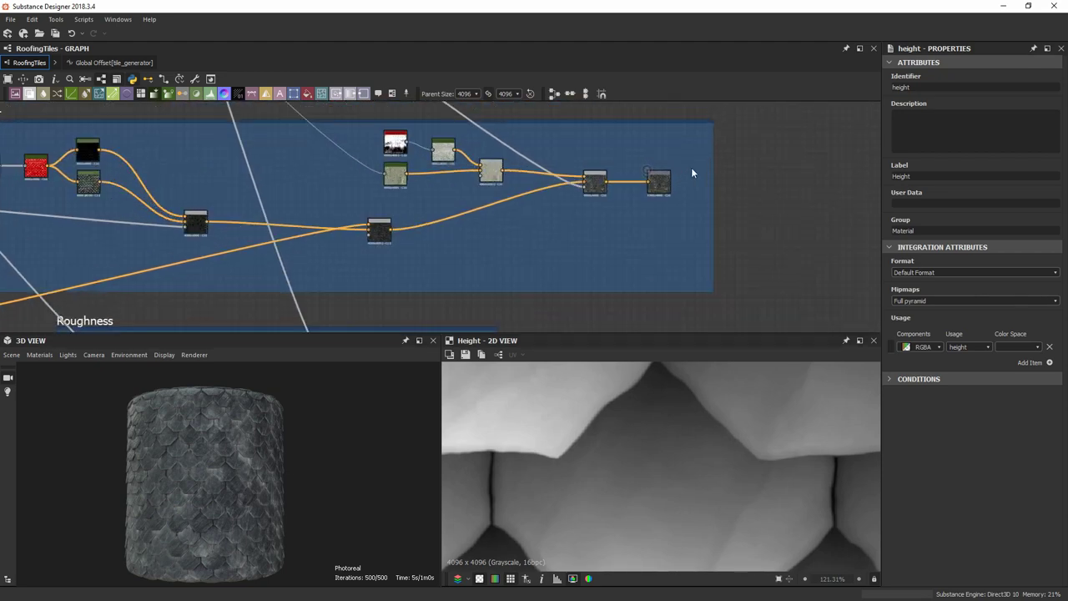
pyautogui.scroll(-4, 626, 180)
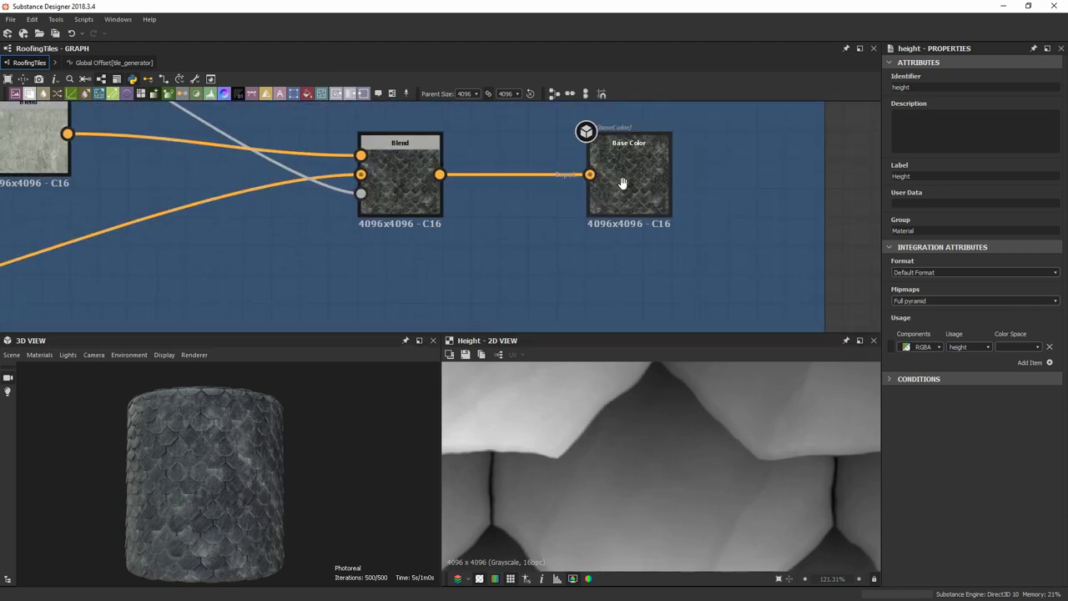
pyautogui.scroll(-3, 344, 180)
pyautogui.moveTo(219, 174)
pyautogui.mouseDown(button='middle')
pyautogui.moveTo(380, 188)
pyautogui.moveTo(516, 184)
pyautogui.mouseUp(button='middle')
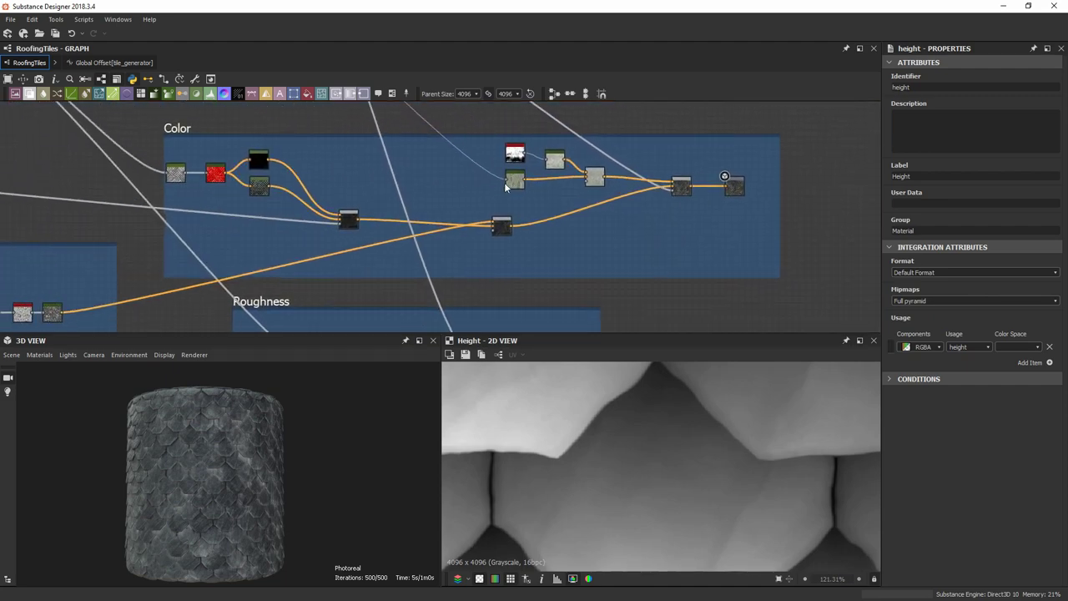
pyautogui.scroll(1, 516, 183)
pyautogui.moveTo(448, 197)
pyautogui.mouseDown(button='middle')
pyautogui.moveTo(491, 205)
pyautogui.moveTo(504, 229)
pyautogui.moveTo(410, 231)
pyautogui.moveTo(459, 264)
pyautogui.moveTo(446, 126)
pyautogui.moveTo(454, 291)
pyautogui.moveTo(426, 237)
pyautogui.moveTo(417, 154)
pyautogui.mouseUp(button='middle')
pyautogui.scroll(-4, 502, 227)
pyautogui.scroll(3, 379, 182)
pyautogui.scroll(4, 367, 209)
pyautogui.scroll(2, 404, 229)
# Preview the Curve node at the start of the Color frame and trace its input back to the Curvature frame.
pyautogui.doubleClick(401, 228)
pyautogui.scroll(-1, 283, 163)
pyautogui.scroll(-3, 280, 160)
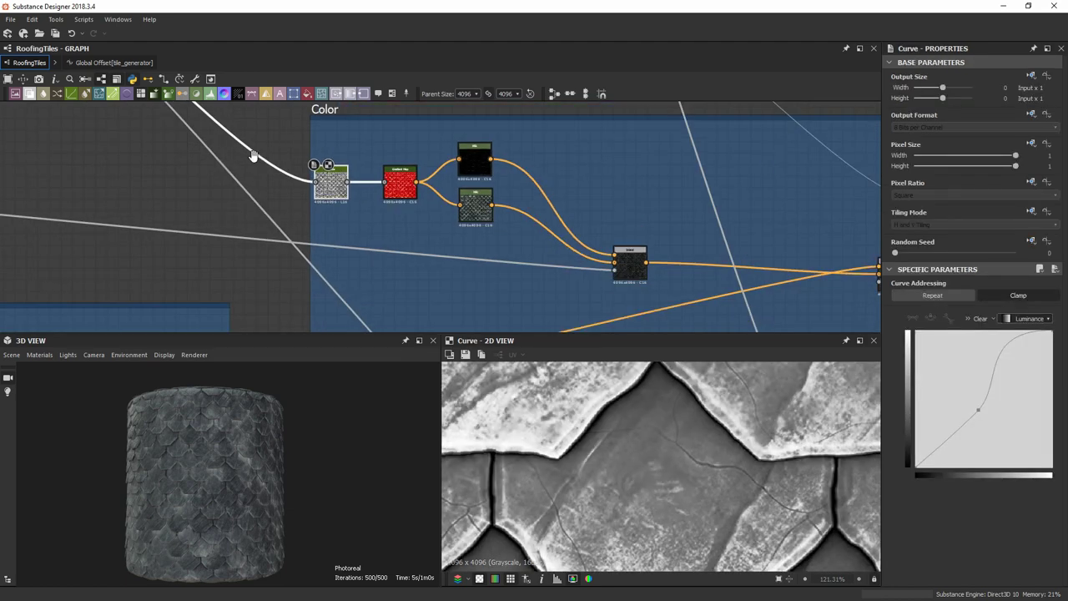
pyautogui.moveTo(280, 160); pyautogui.dragTo(477, 352, button='middle')
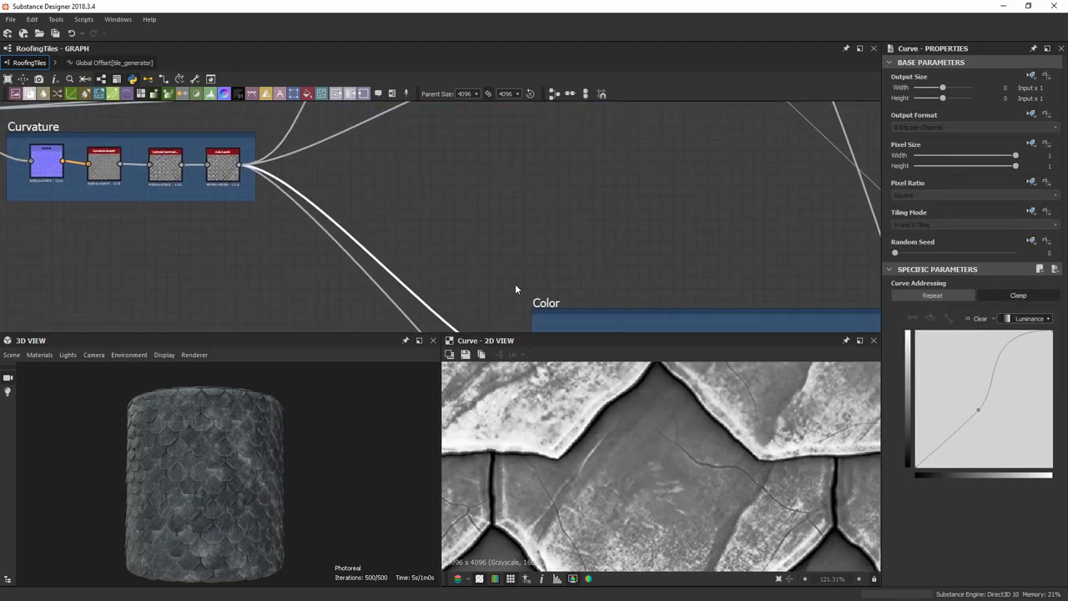
pyautogui.moveTo(515, 290); pyautogui.dragTo(263, 135, button='middle')
pyautogui.scroll(2, 263, 135)
pyautogui.moveTo(379, 265); pyautogui.dragTo(357, 219, button='middle')
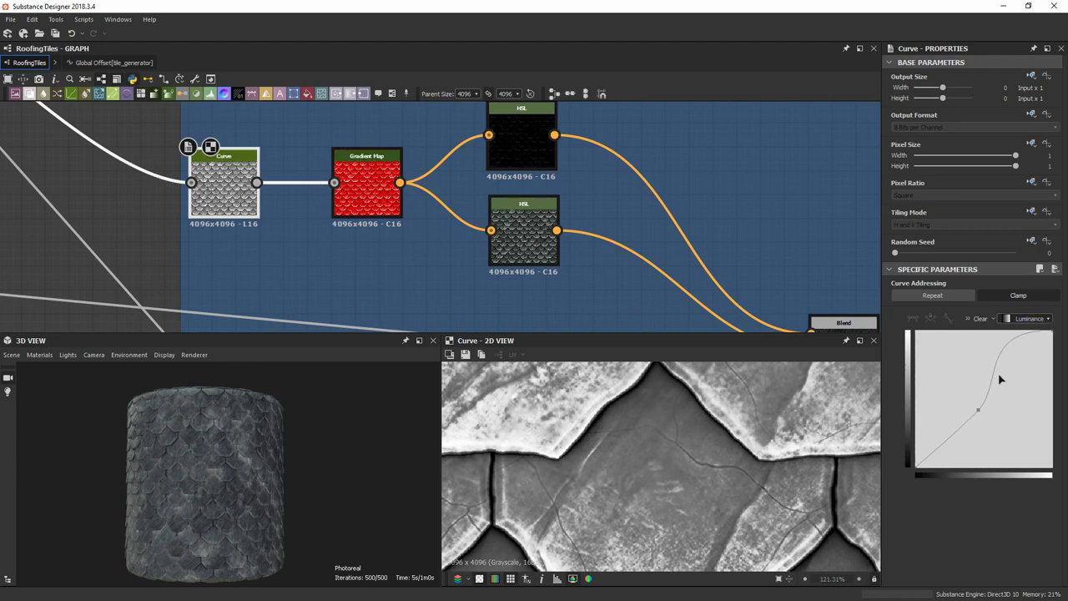
# Examine the Curve node's bright edges and scratches at several scales, and compare them with a close-up of the rendered cylinder.
pyautogui.scroll(-5, 746, 439)
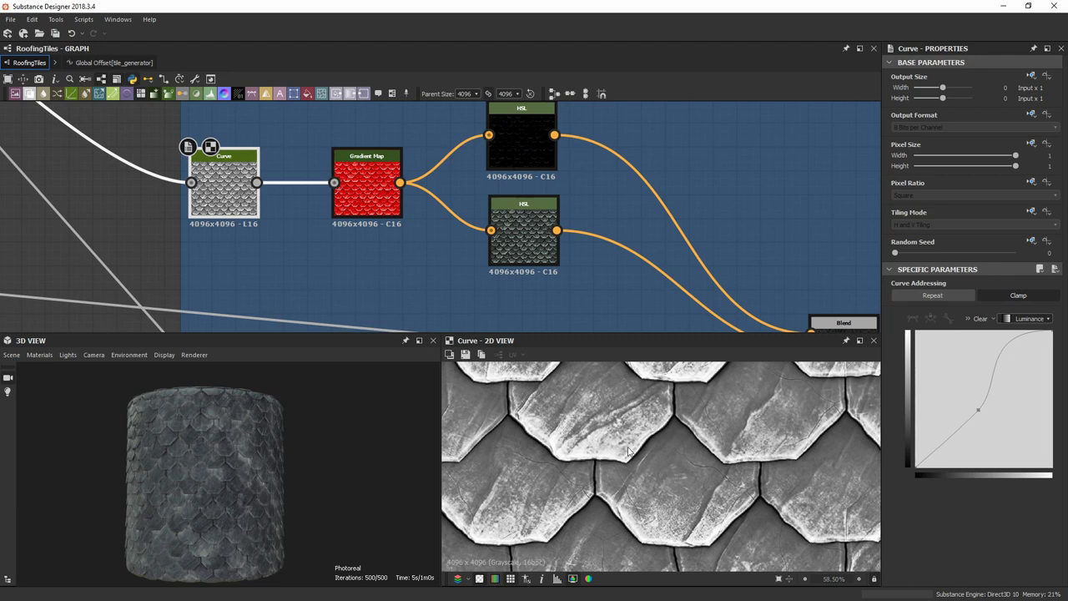
pyautogui.scroll(-1, 607, 429)
pyautogui.scroll(-5, 607, 429)
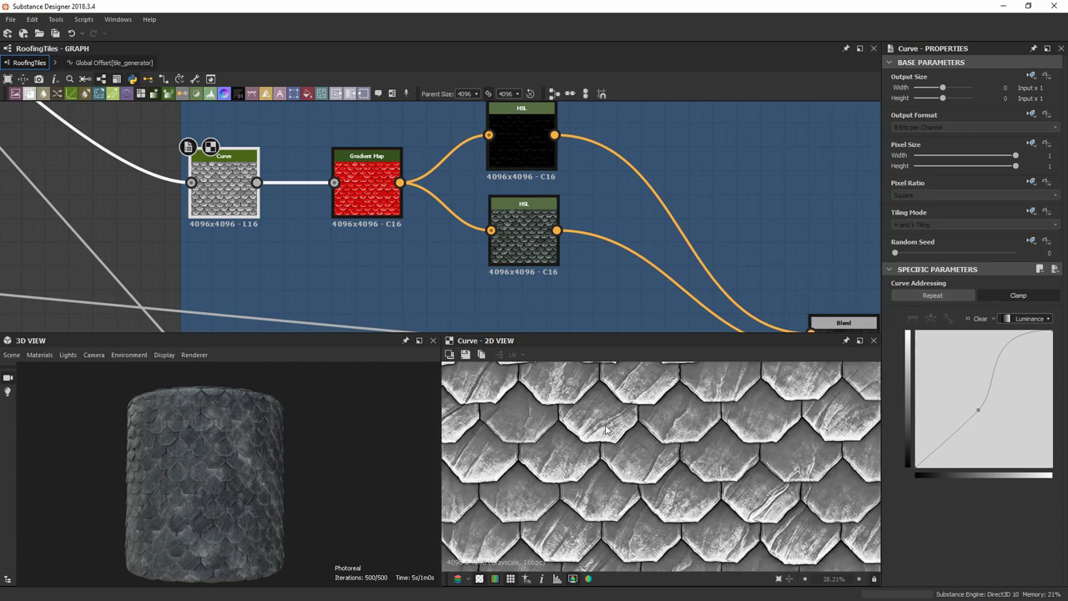
pyautogui.scroll(5, 607, 429)
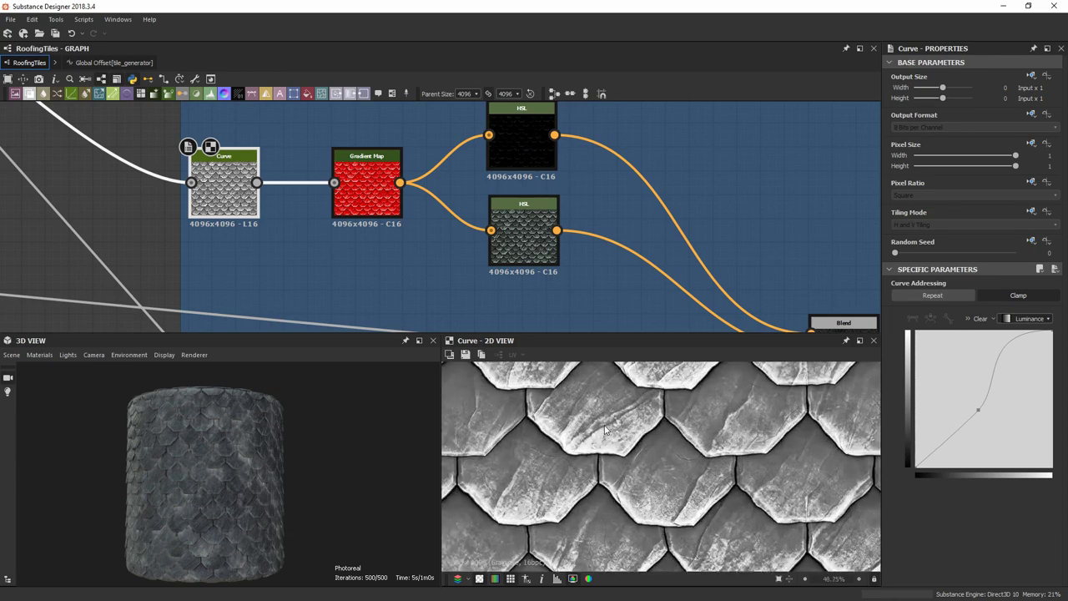
pyautogui.scroll(5, 140, 438)
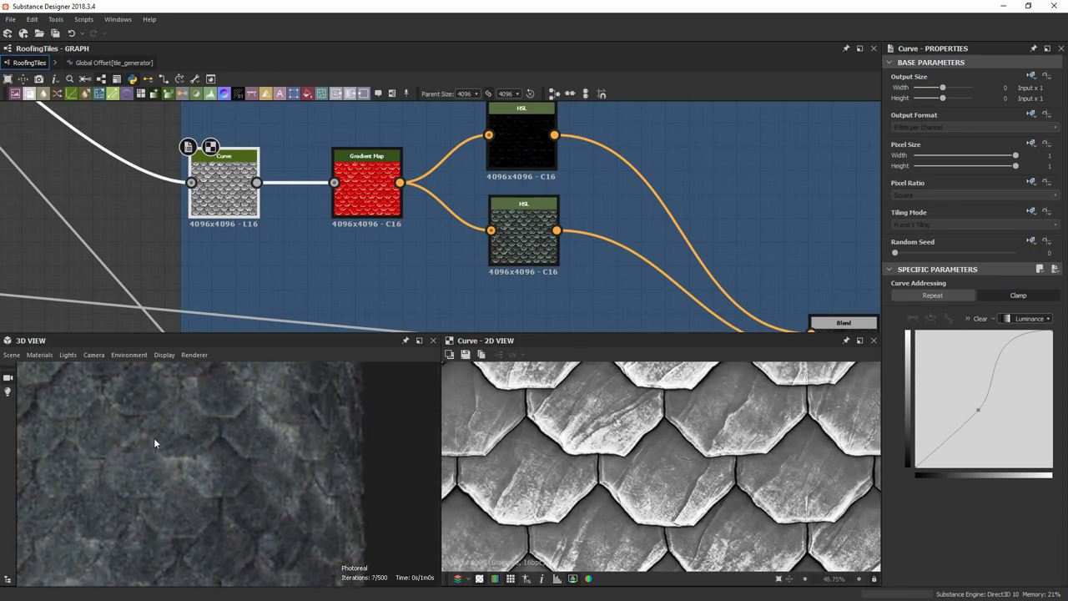
# Preview the Gradient Map node in the Color frame and examine its colour gradient across the whole tile pattern.
pyautogui.scroll(1, 444, 230)
pyautogui.moveTo(412, 243); pyautogui.dragTo(361, 262, button='middle')
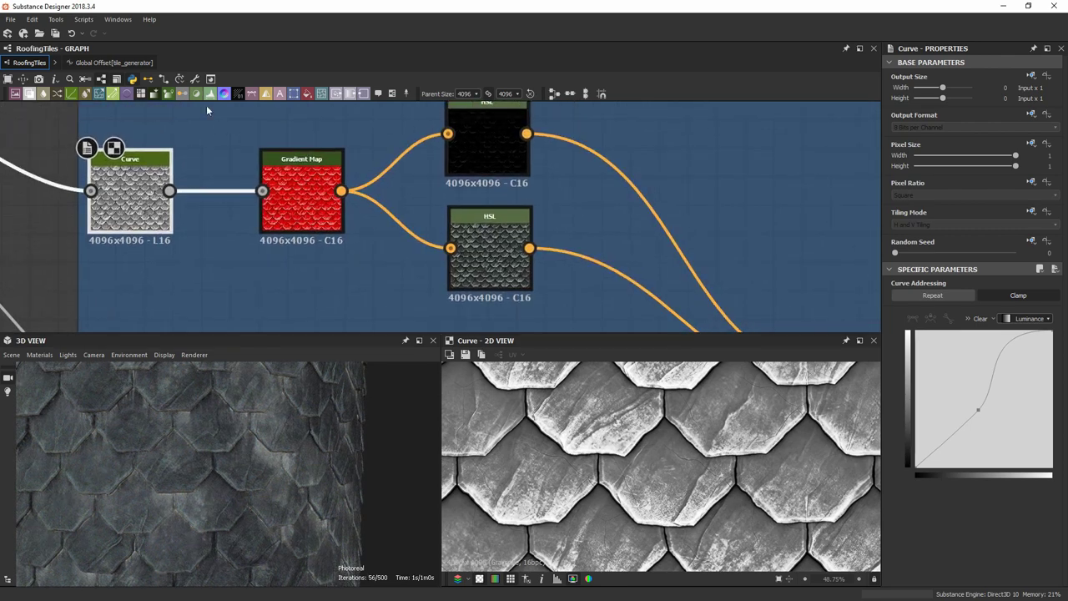
pyautogui.doubleClick(304, 195)
pyautogui.scroll(-5, 591, 504)
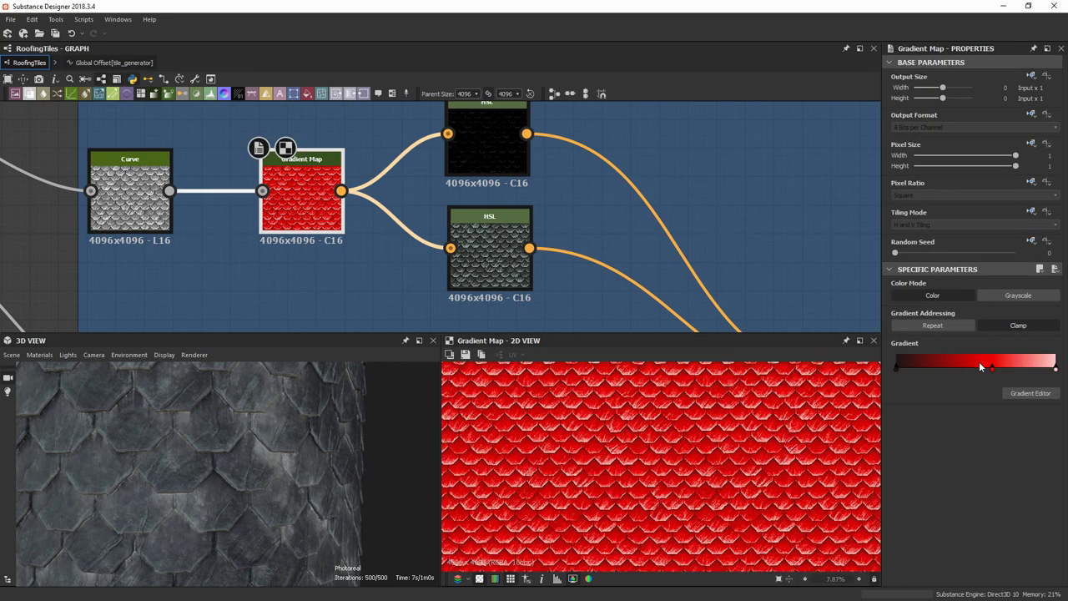
pyautogui.scroll(-2, 600, 458)
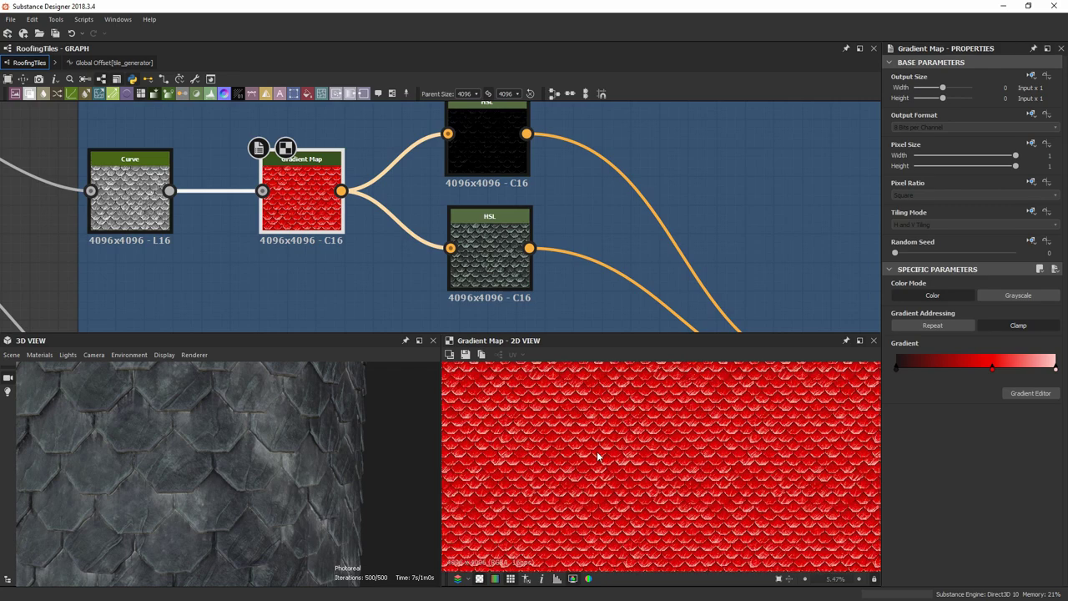
# Take a closer look at the Gradient Map preview and select the two HSL nodes it feeds.
pyautogui.scroll(2, 648, 442)
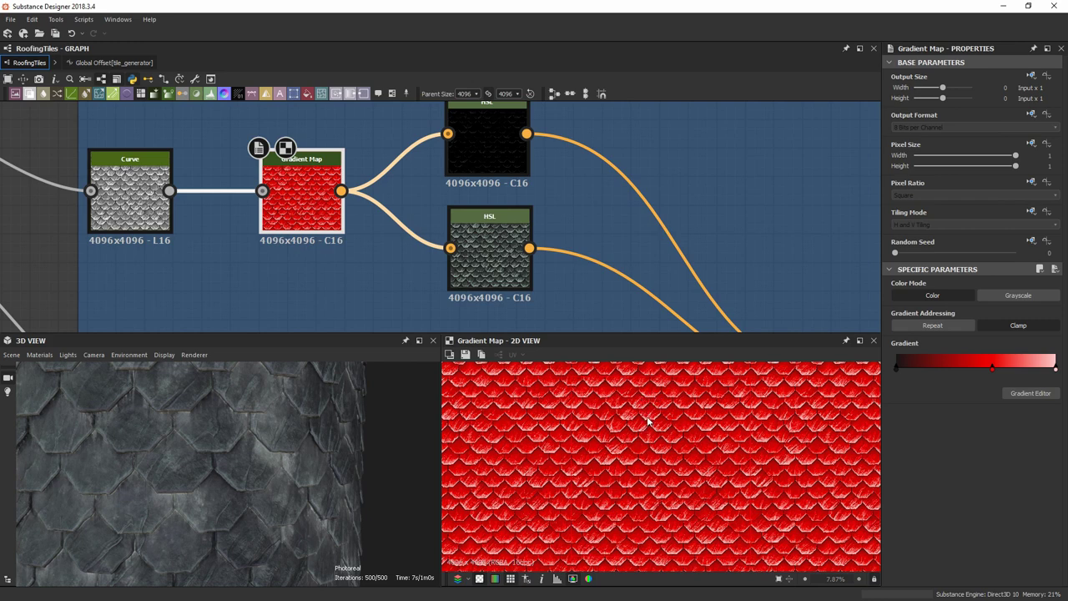
pyautogui.moveTo(601, 212); pyautogui.dragTo(465, 225, button='middle')
pyautogui.scroll(-1, 519, 232)
pyautogui.click(360, 179)
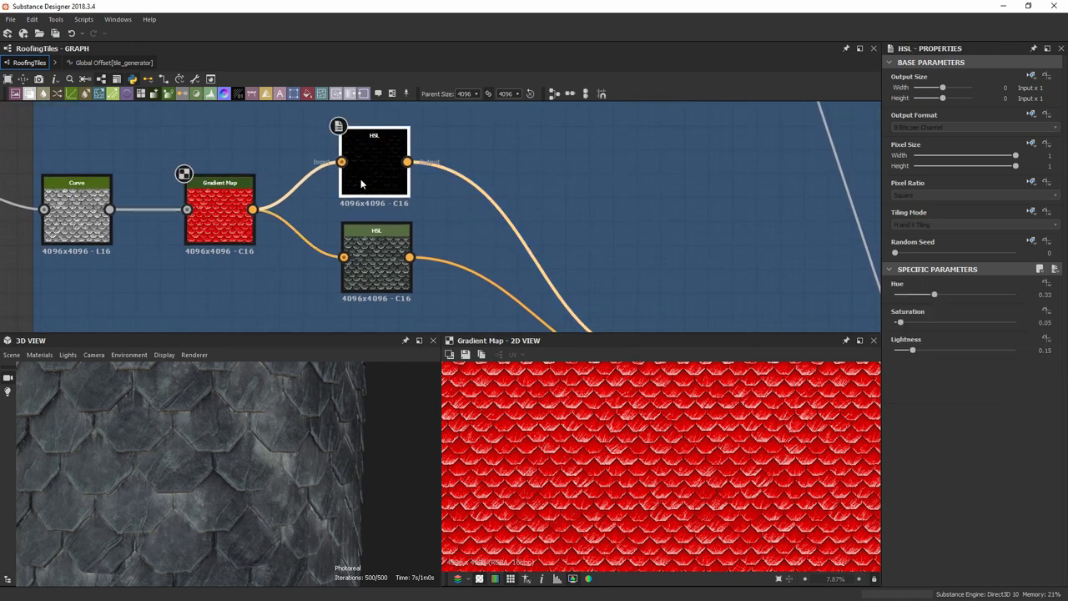
pyautogui.moveTo(306, 146); pyautogui.dragTo(377, 261)
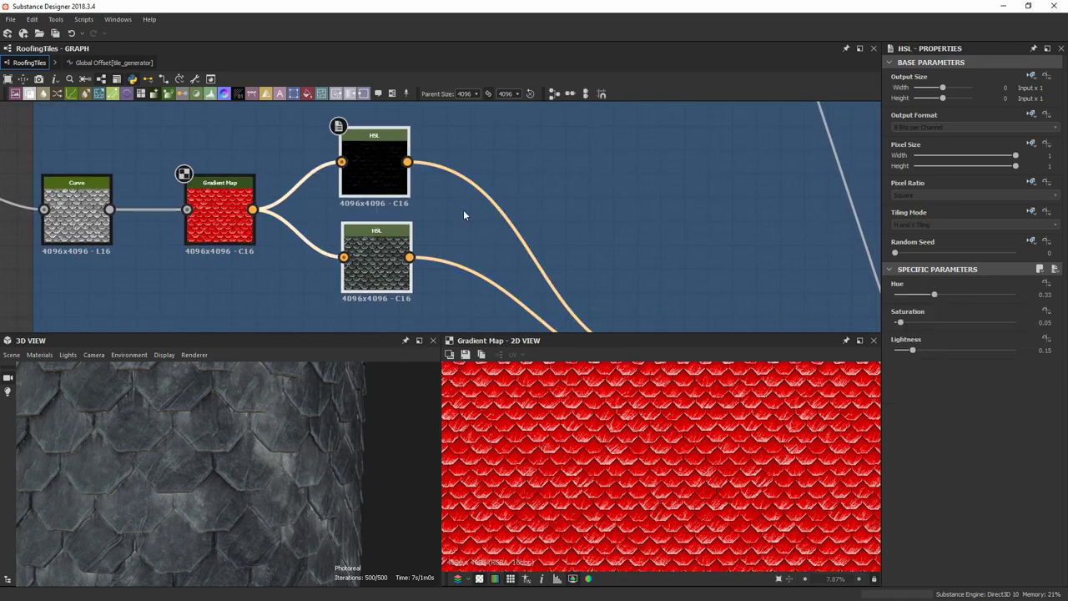
# Preview the lower HSL node in the Color frame and examine its tile colouring at several scales.
pyautogui.click(376, 266)
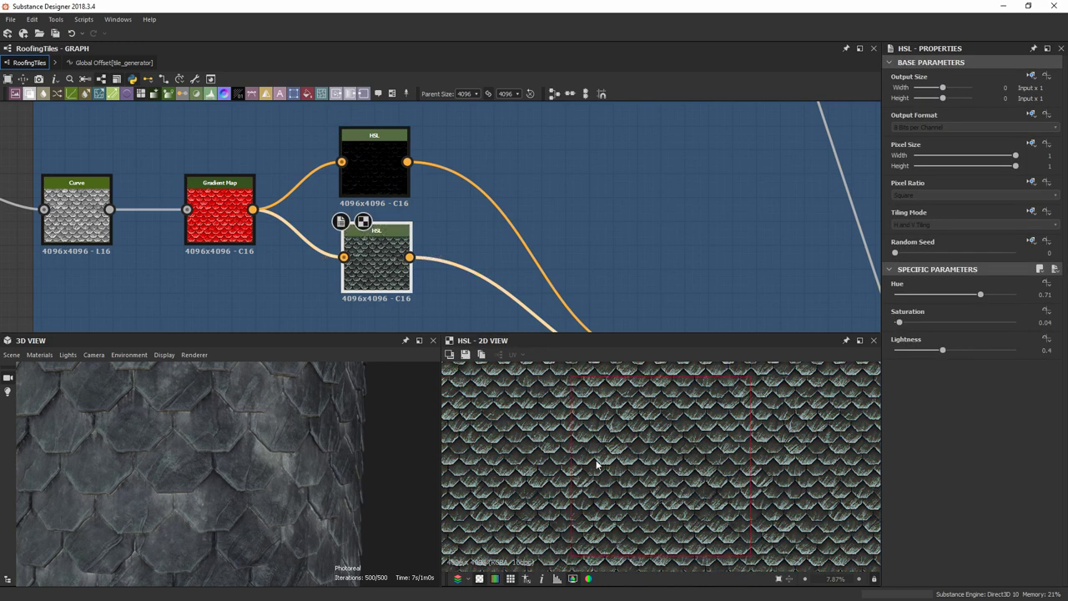
pyautogui.scroll(1, 652, 451)
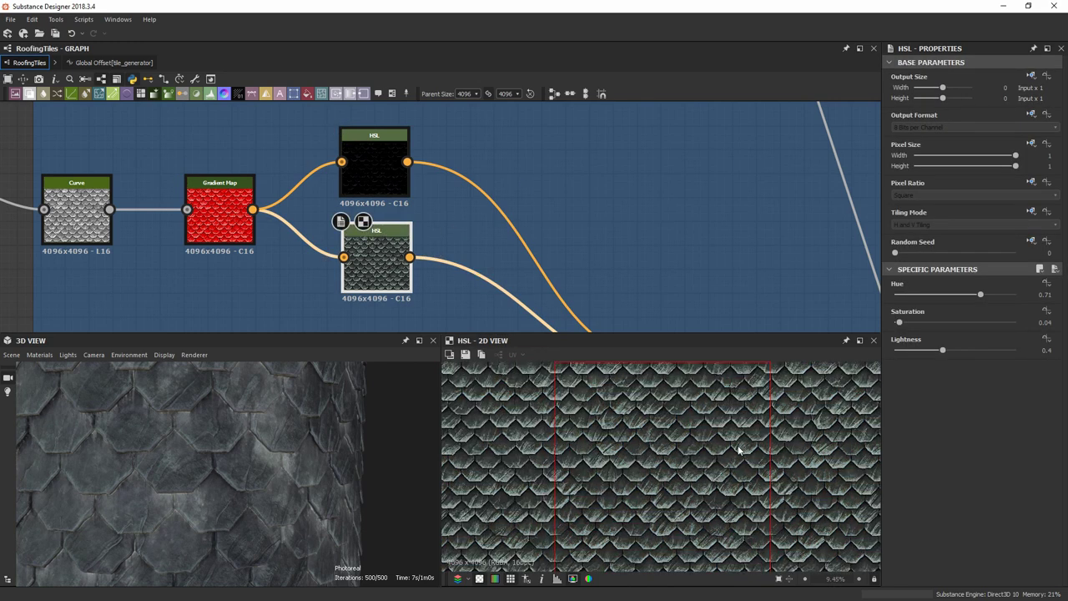
pyautogui.scroll(2, 739, 450)
pyautogui.scroll(6, 636, 481)
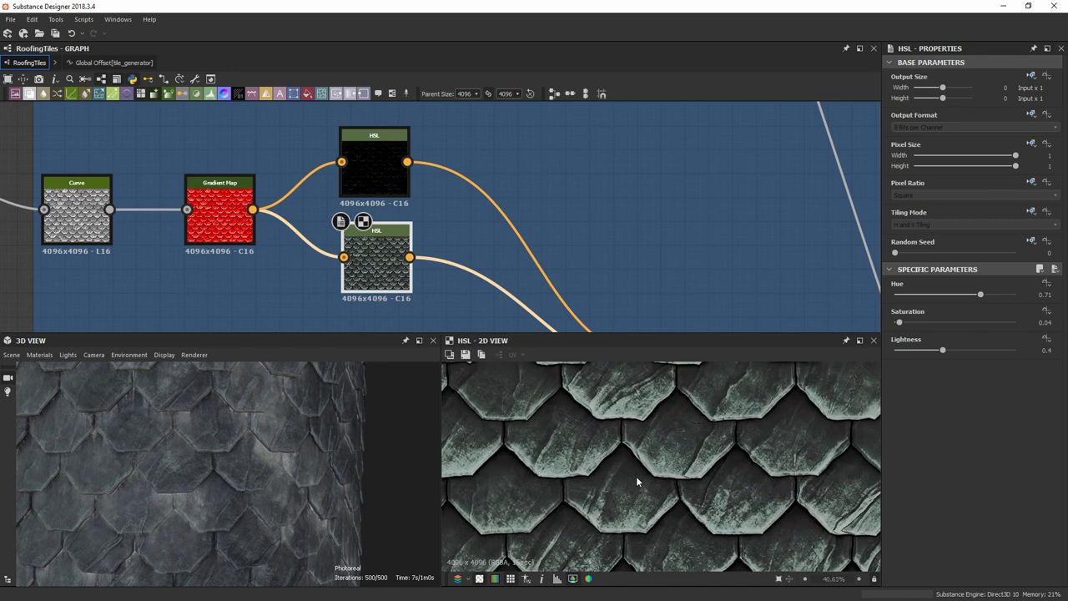
pyautogui.scroll(-4, 633, 483)
pyautogui.scroll(4, 633, 486)
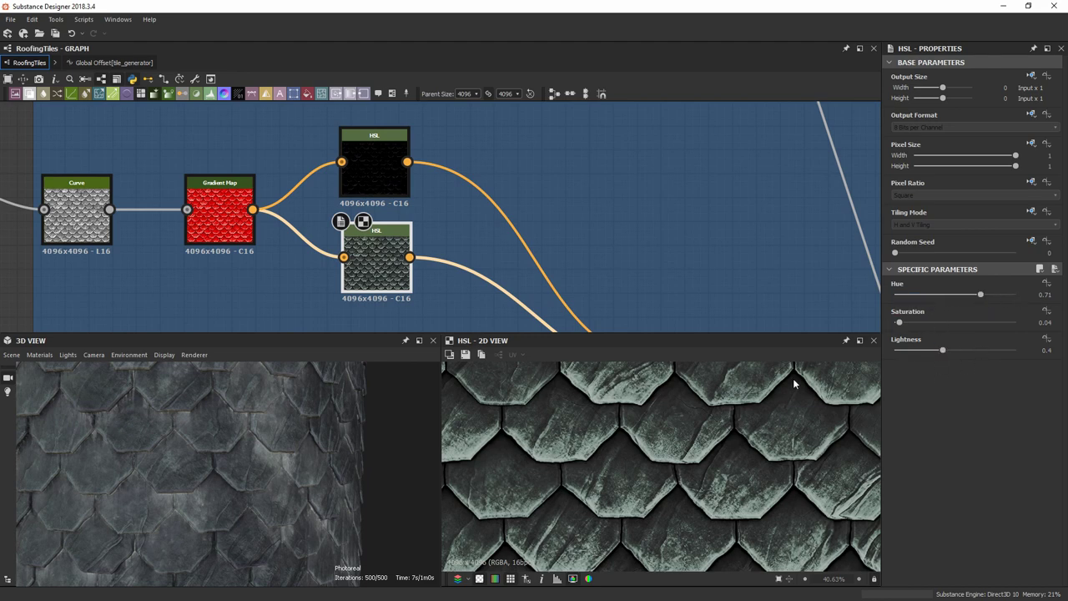
# Preview the upper, darker HSL node and examine the edges of a single tile up close.
pyautogui.moveTo(221, 249); pyautogui.dragTo(224, 236, button='middle')
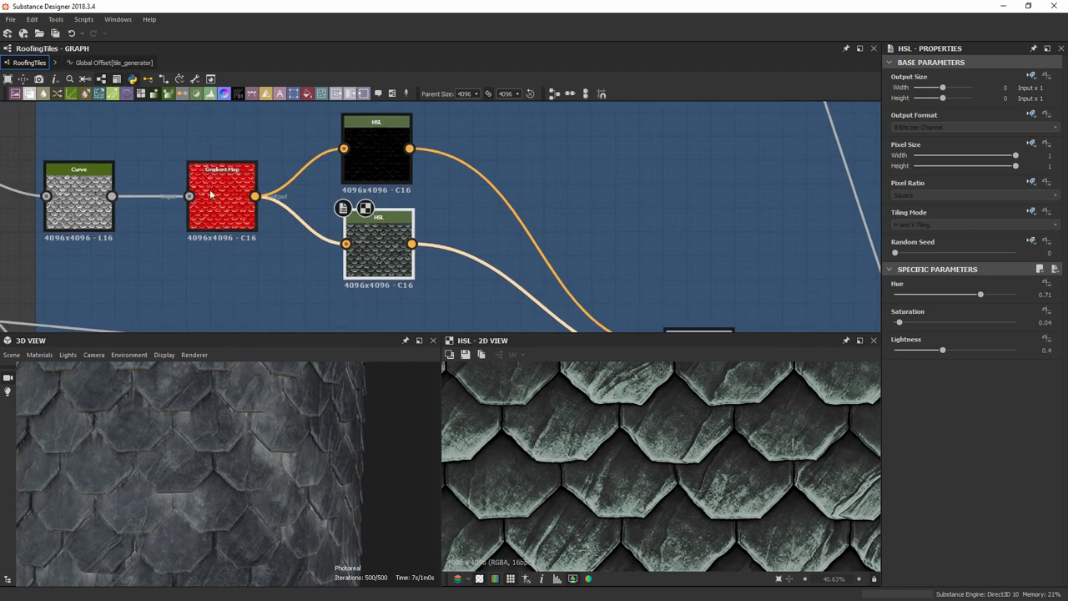
pyautogui.doubleClick(380, 150)
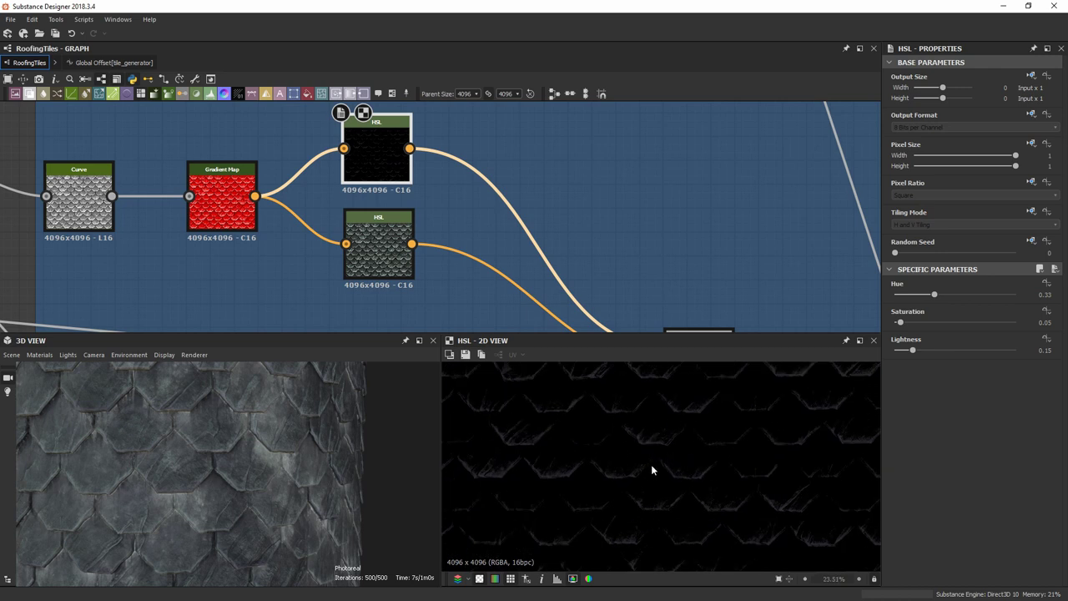
pyautogui.scroll(7, 642, 455)
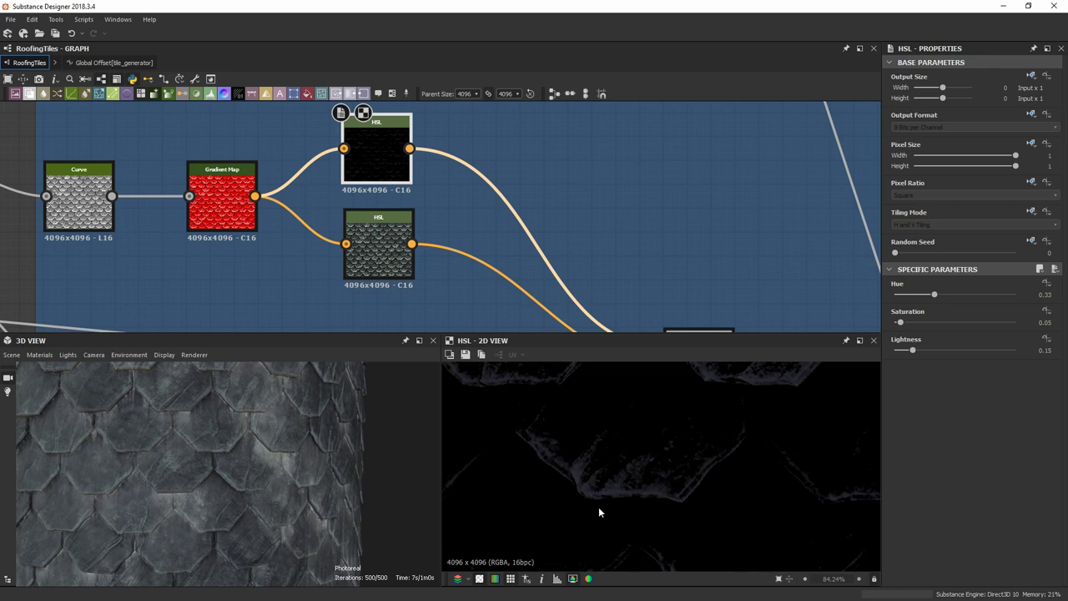
pyautogui.scroll(-2, 545, 270)
# Preview the Blend node that combines the two HSL nodes and examine its tile edges up close.
pyautogui.moveTo(546, 270); pyautogui.dragTo(450, 209, button='middle')
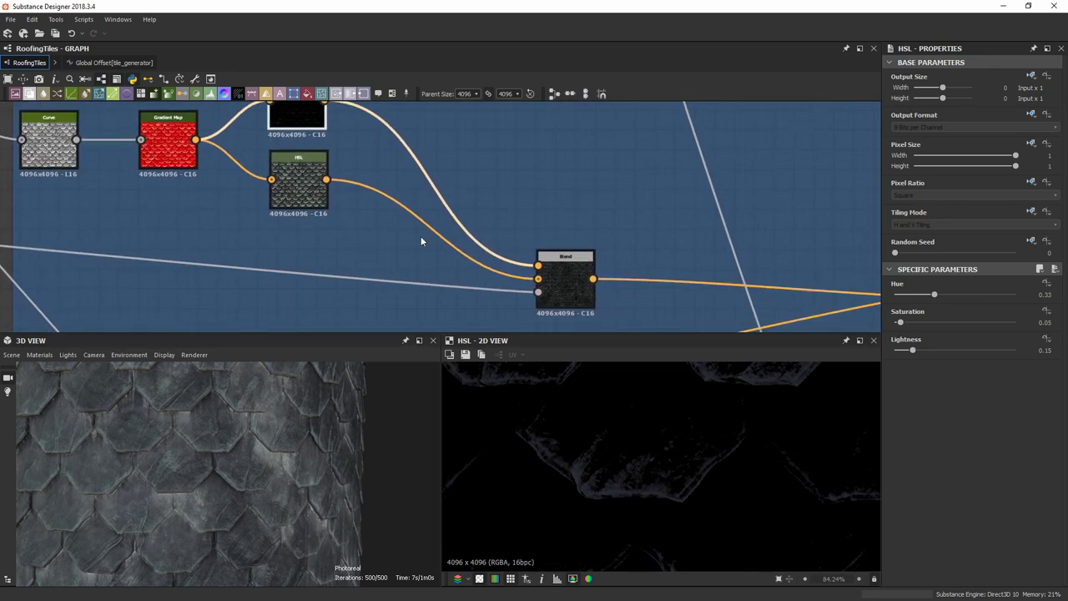
pyautogui.doubleClick(565, 282)
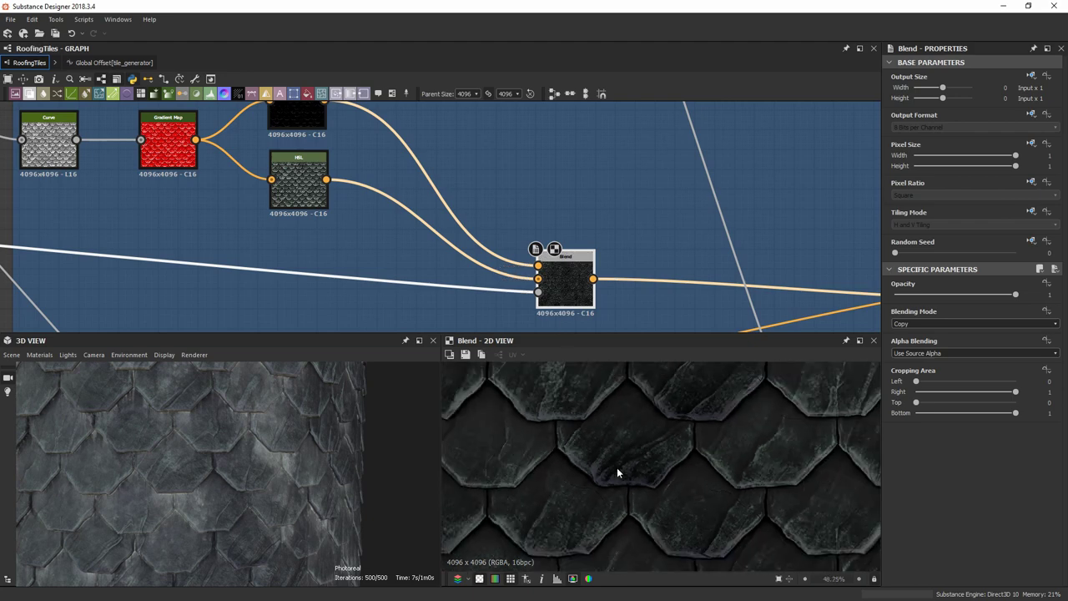
pyautogui.moveTo(617, 473); pyautogui.dragTo(683, 463, button='middle')
pyautogui.scroll(2, 692, 465)
pyautogui.scroll(-3, 692, 465)
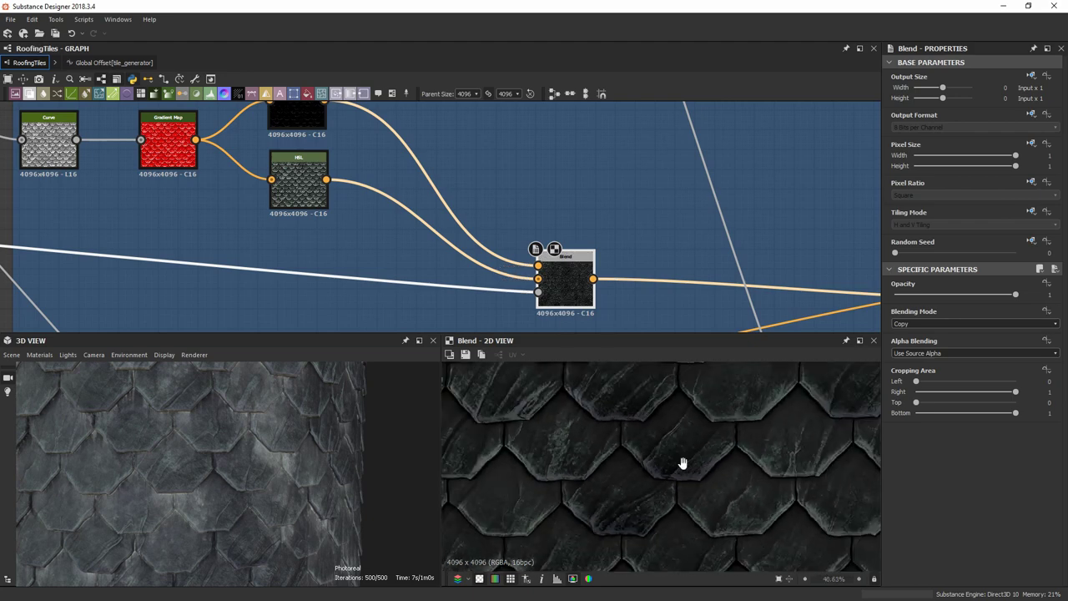
pyautogui.scroll(2, 682, 464)
pyautogui.scroll(3, 646, 415)
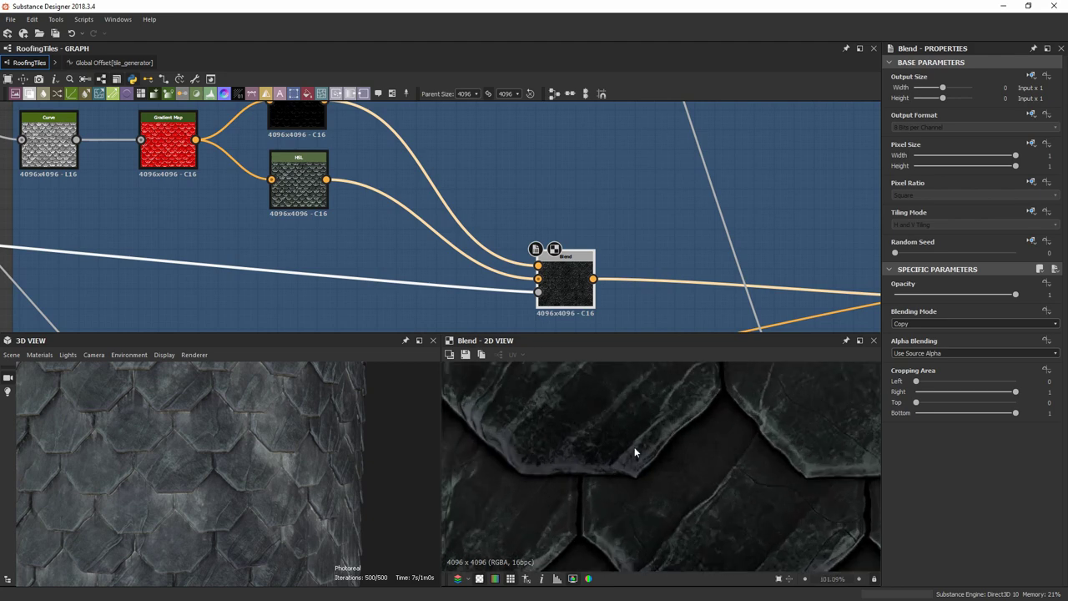
pyautogui.scroll(-4, 609, 430)
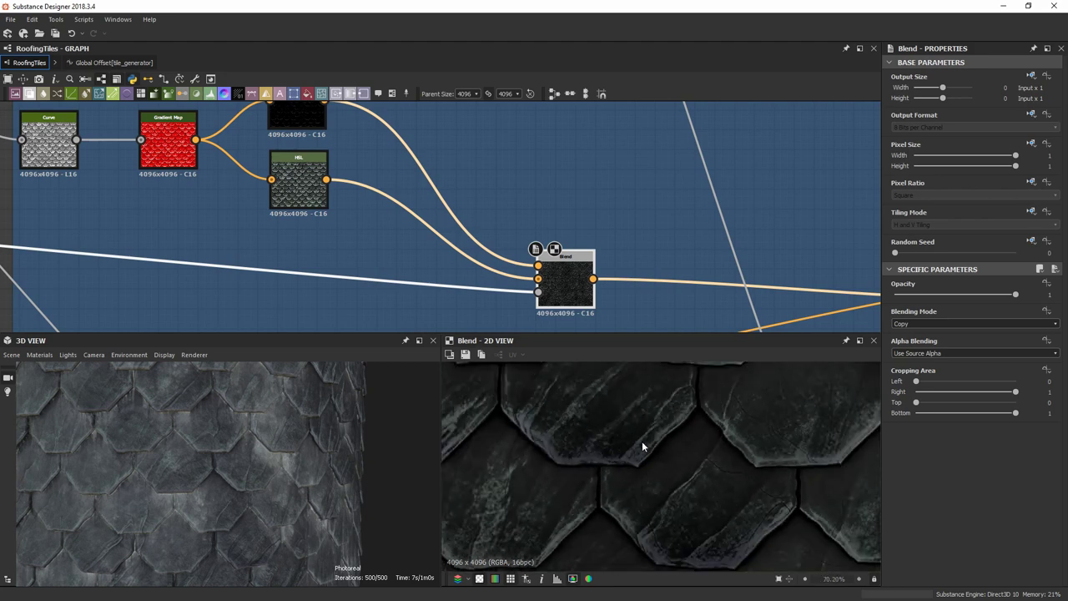
# Examine the blended tile colour variation across the wider repeating pattern.
pyautogui.moveTo(564, 382); pyautogui.dragTo(674, 473, button='middle')
pyautogui.scroll(-6, 643, 454)
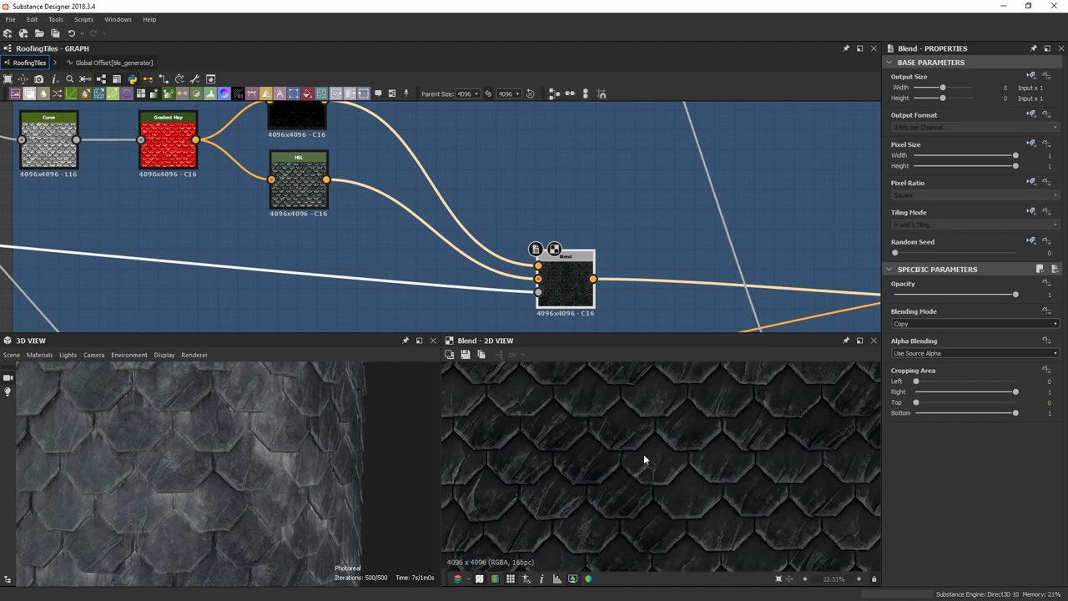
pyautogui.scroll(-1, 635, 481)
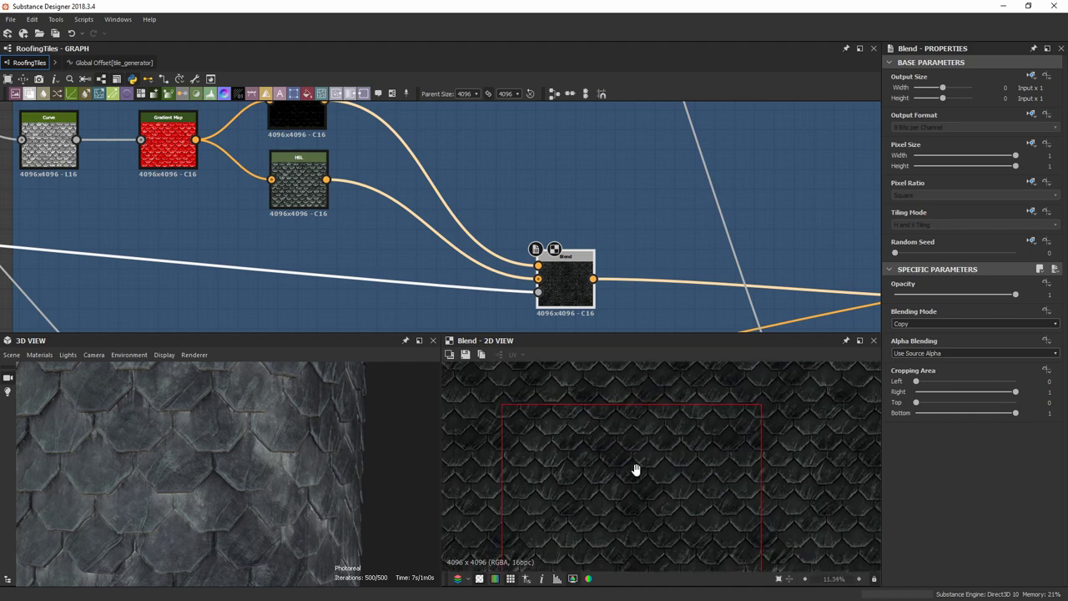
pyautogui.moveTo(634, 470); pyautogui.dragTo(661, 422, button='middle')
pyautogui.scroll(1, 538, 302)
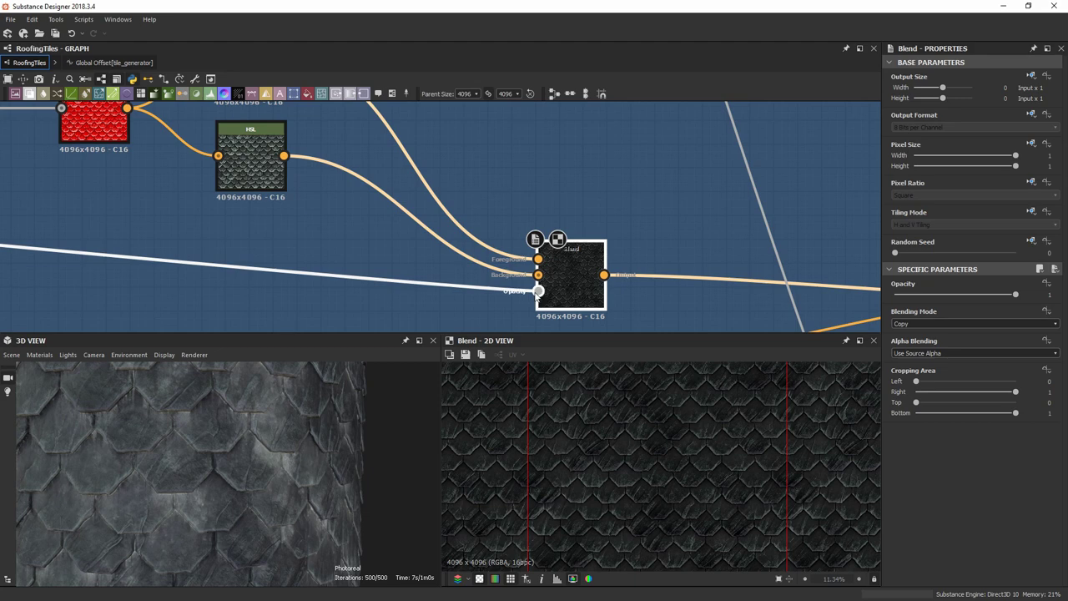
# Preview the mask feeding the Blend node's Opacity input and trace its link back past the Smudge frame.
pyautogui.click(538, 294)
pyautogui.scroll(-6, 656, 437)
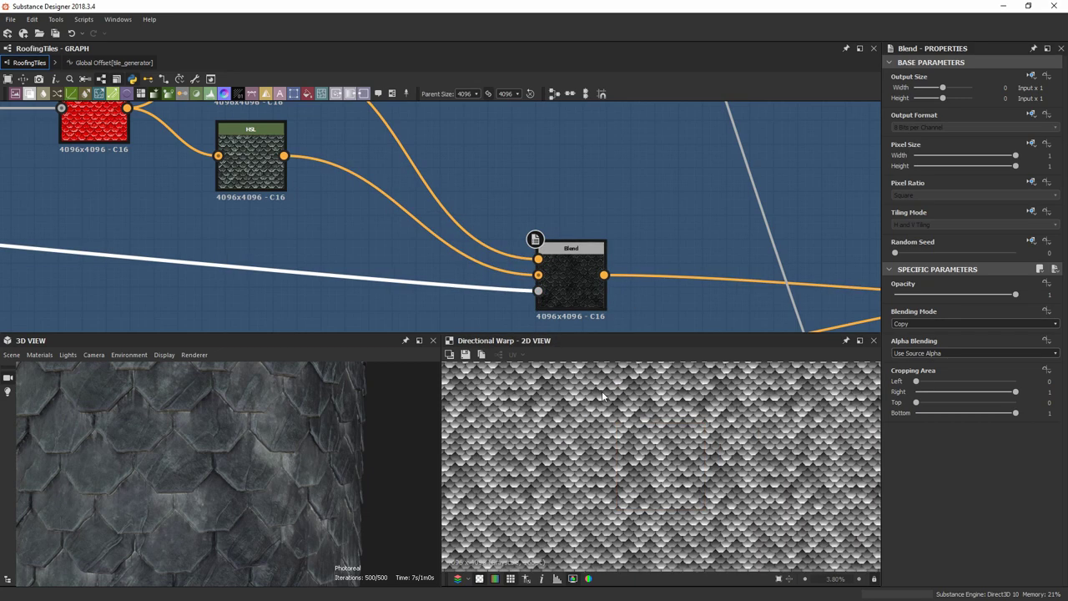
pyautogui.scroll(-6, 288, 273)
pyautogui.moveTo(244, 209)
pyautogui.mouseDown(button='middle')
pyautogui.moveTo(430, 226)
pyautogui.moveTo(668, 178)
pyautogui.mouseUp(button='middle')
pyautogui.scroll(-3, 159, 220)
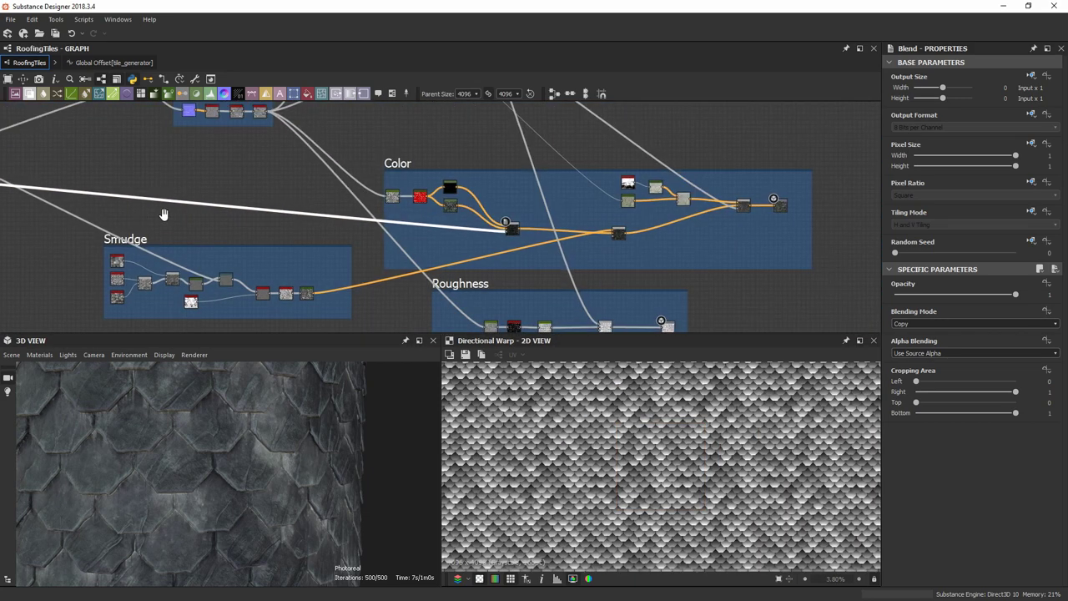
pyautogui.moveTo(164, 214); pyautogui.dragTo(343, 209, button='middle')
pyautogui.moveTo(215, 205); pyautogui.dragTo(258, 205, button='middle')
pyautogui.scroll(3, 668, 217)
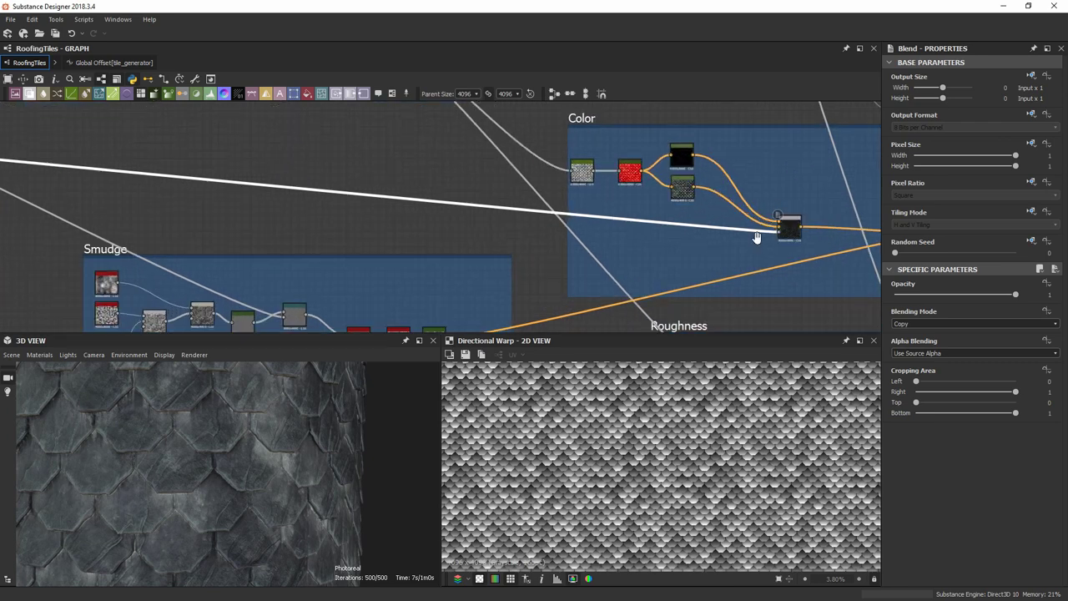
# Return to the Blend node after the two HSL nodes and preview its output over the tiled pattern.
pyautogui.moveTo(758, 236); pyautogui.dragTo(497, 238, button='middle')
pyautogui.scroll(4, 508, 232)
pyautogui.scroll(3, 541, 217)
pyautogui.doubleClick(542, 205)
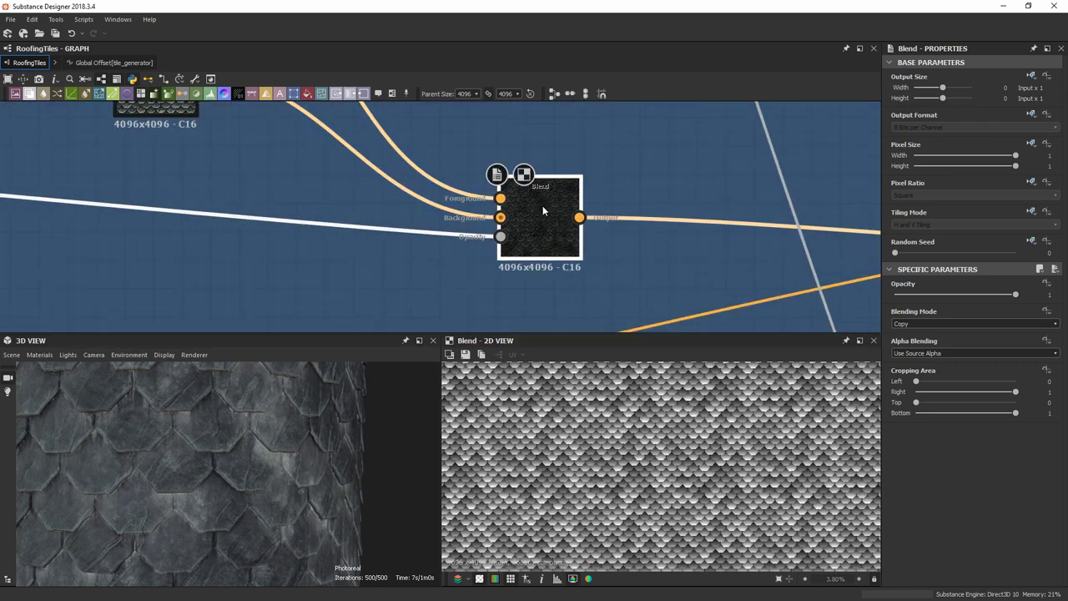
pyautogui.scroll(-1, 355, 209)
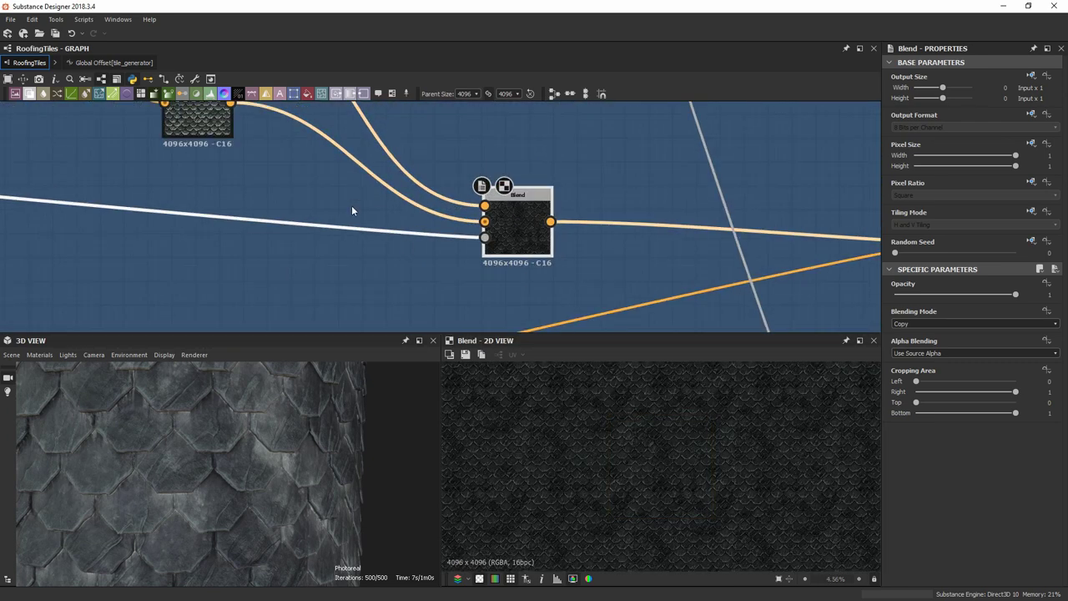
# Compare the lower HSL node's tiled preview with the Blend node's output to judge the colour variation.
pyautogui.moveTo(351, 206); pyautogui.dragTo(365, 214, button='middle')
pyautogui.doubleClick(215, 132)
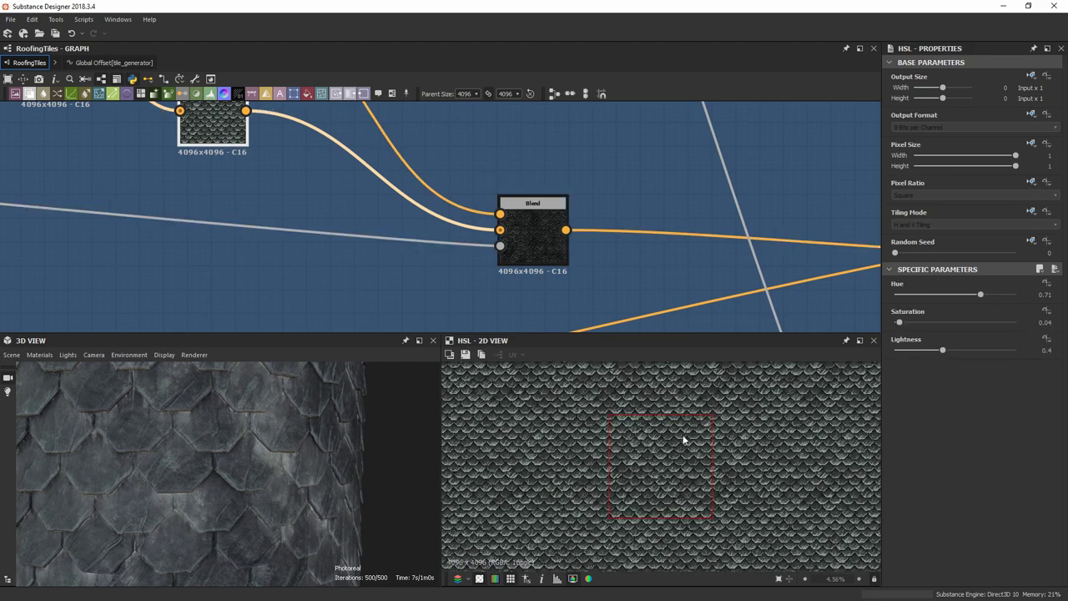
pyautogui.scroll(-3, 619, 434)
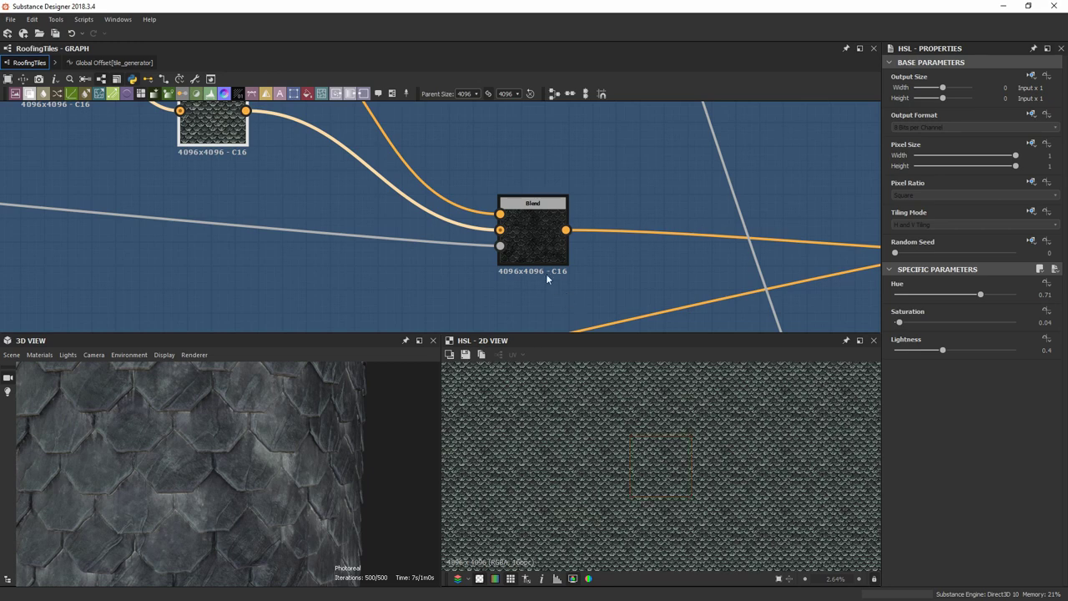
pyautogui.doubleClick(533, 247)
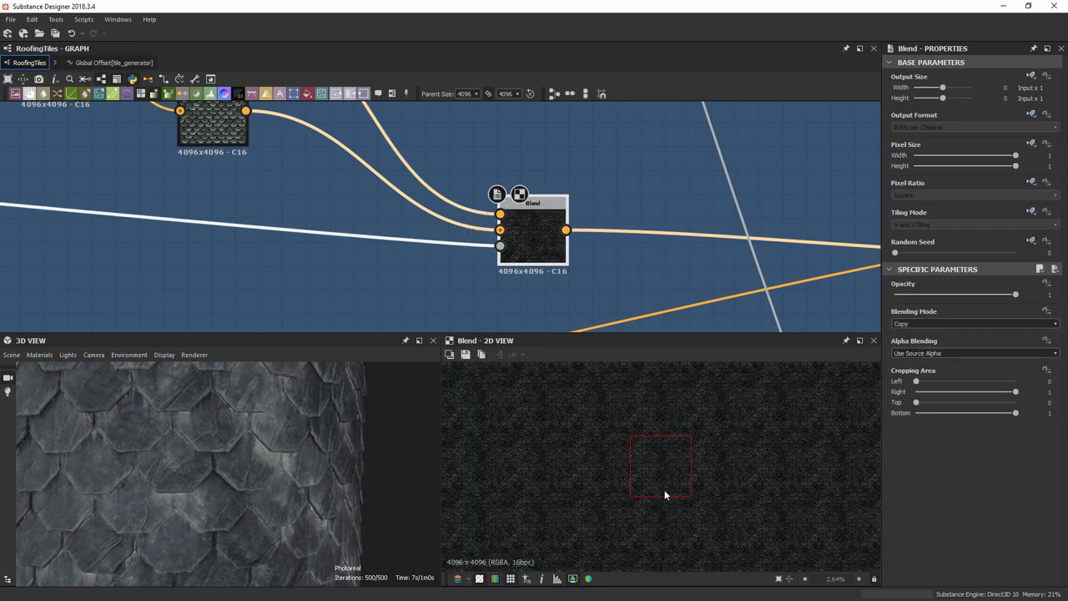
pyautogui.scroll(5, 695, 471)
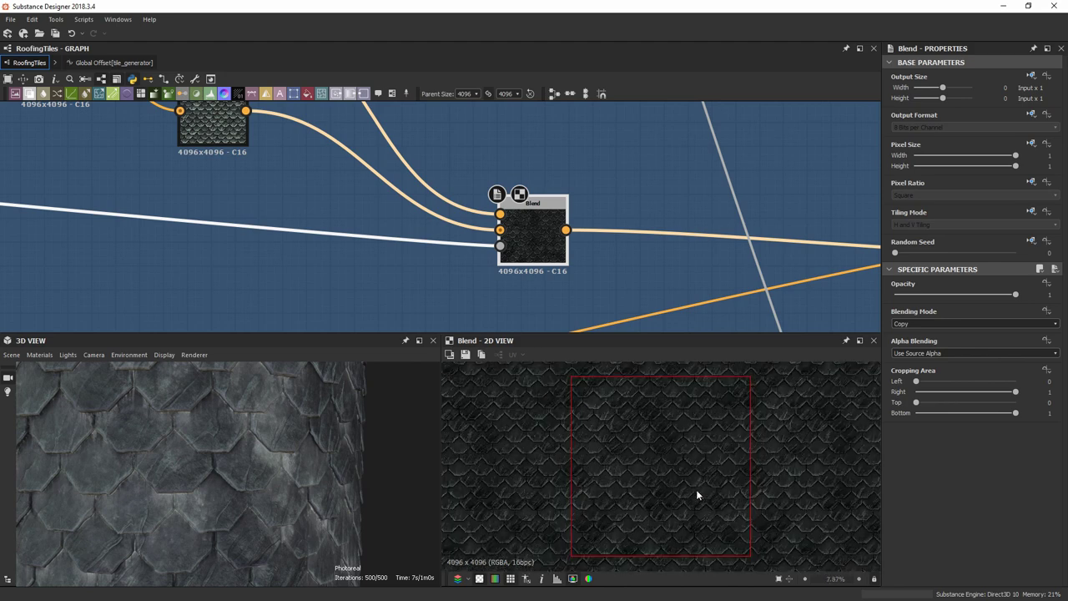
pyautogui.scroll(1, 672, 260)
# Preview the next Blend node in the Color frame and review its opacity and Add (Linear Dodge) blending mode.
pyautogui.scroll(-3, 614, 242)
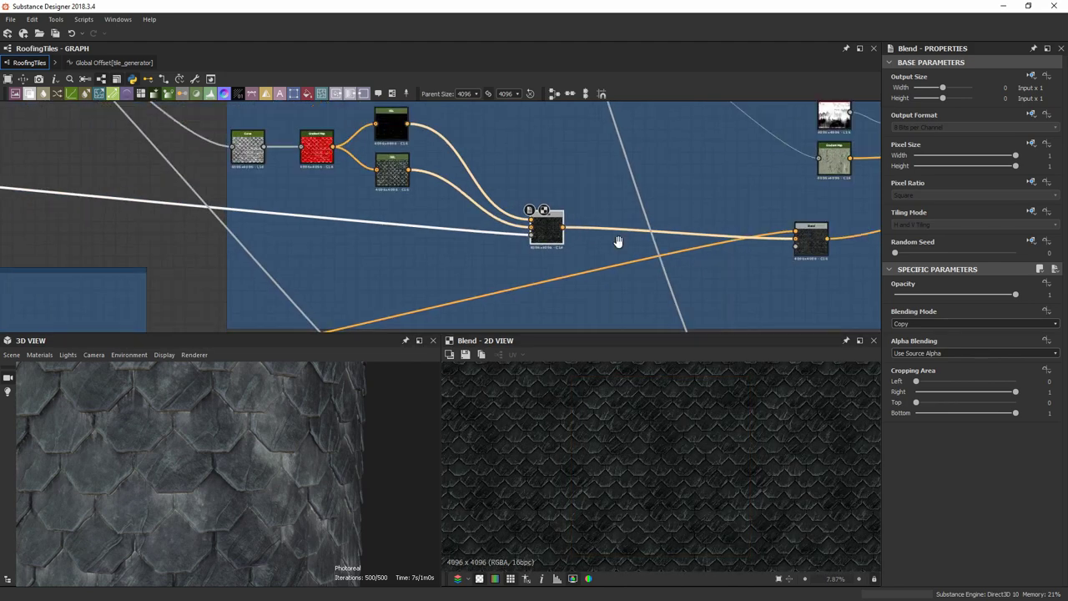
pyautogui.scroll(1, 533, 237)
pyautogui.moveTo(709, 222); pyautogui.dragTo(610, 188, button='middle')
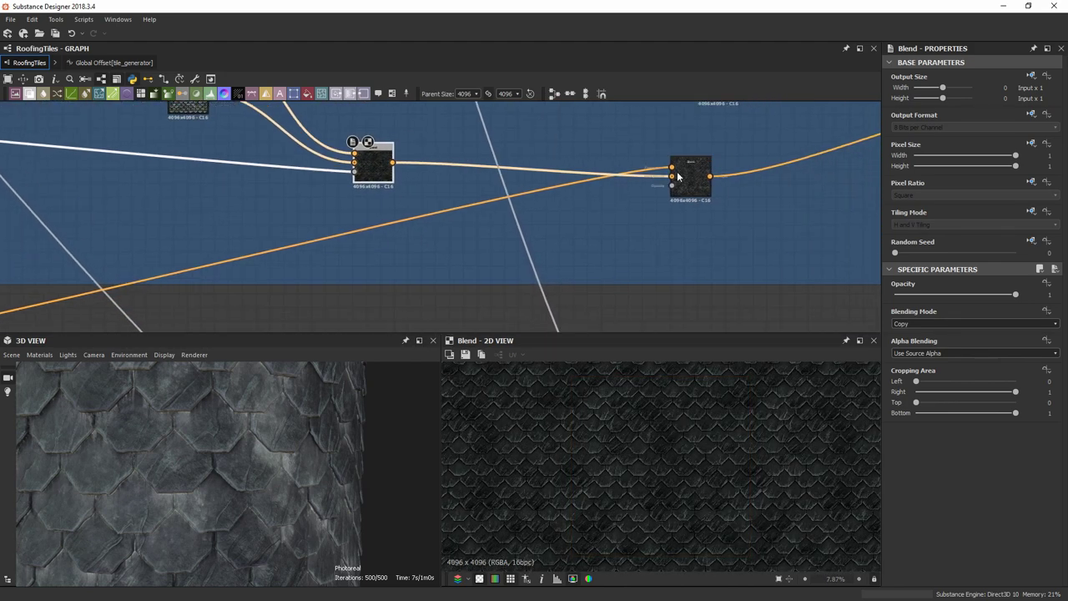
pyautogui.click(695, 178)
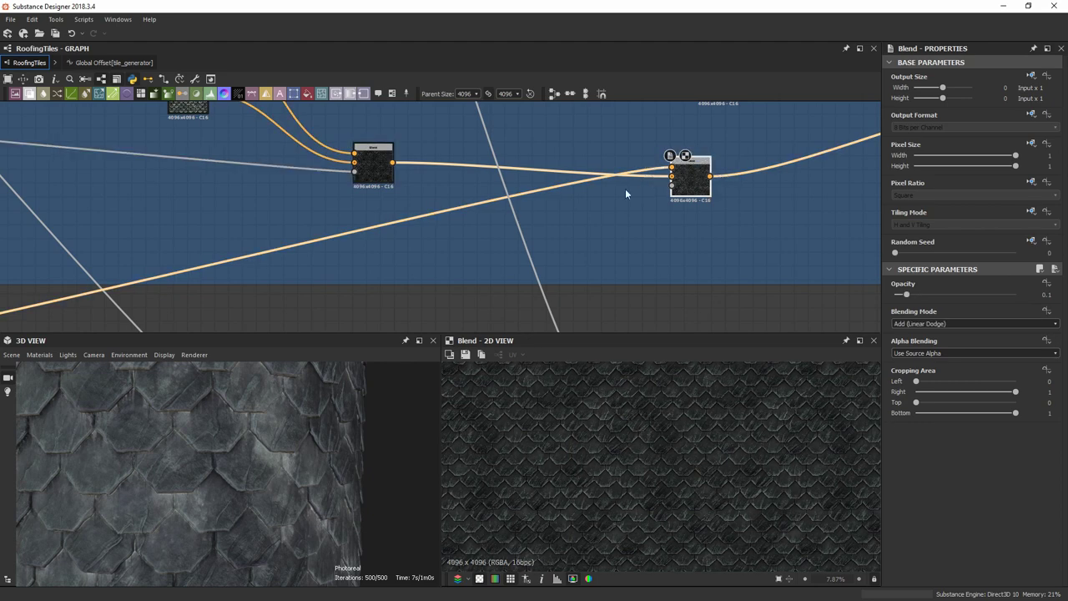
pyautogui.scroll(3, 672, 190)
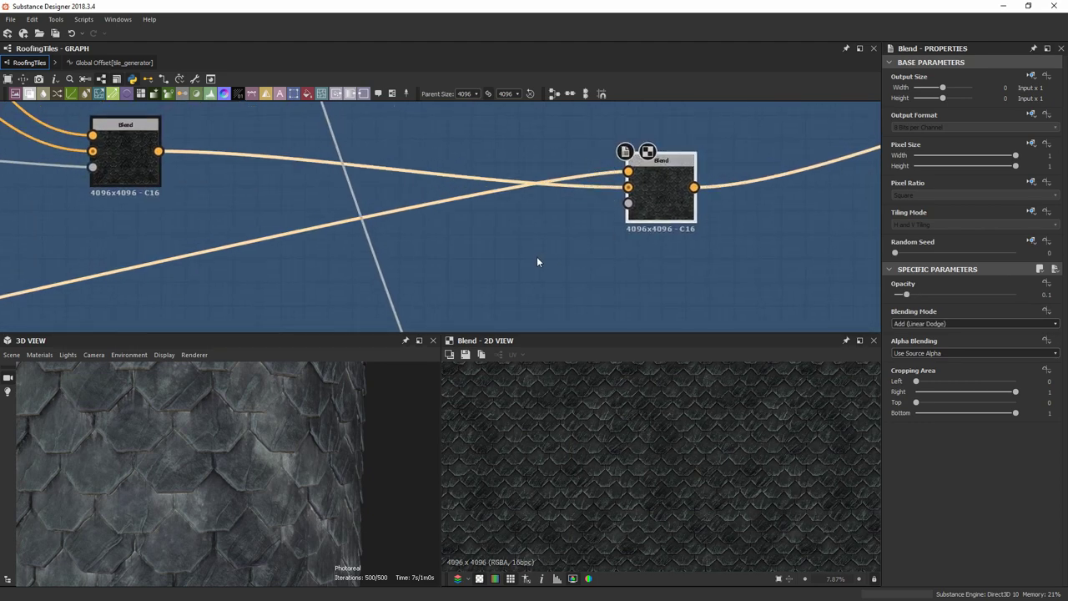
# Trace the Linear Dodge Blend node's foreground input back to the Smudge frame and look over its node chain.
pyautogui.scroll(-5, 501, 256)
pyautogui.moveTo(348, 243); pyautogui.dragTo(680, 191, button='middle')
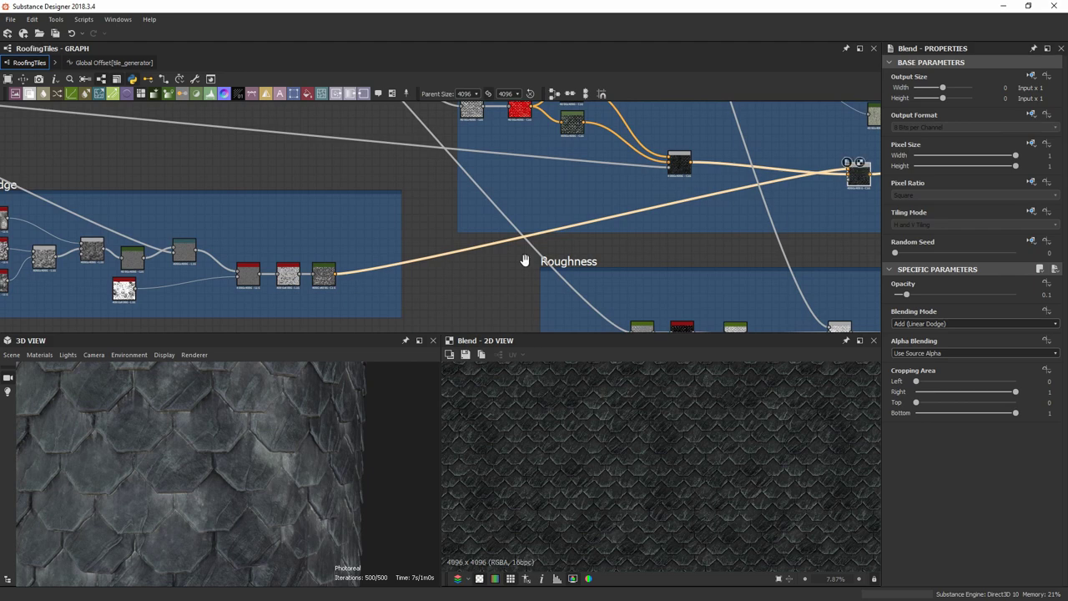
pyautogui.moveTo(341, 257)
pyautogui.mouseDown(button='middle')
pyautogui.moveTo(465, 222)
pyautogui.moveTo(644, 205)
pyautogui.mouseUp(button='middle')
pyautogui.scroll(2, 543, 227)
pyautogui.moveTo(543, 226)
pyautogui.mouseDown(button='middle')
pyautogui.moveTo(468, 252)
pyautogui.moveTo(587, 236)
pyautogui.mouseUp(button='middle')
pyautogui.scroll(1, 524, 234)
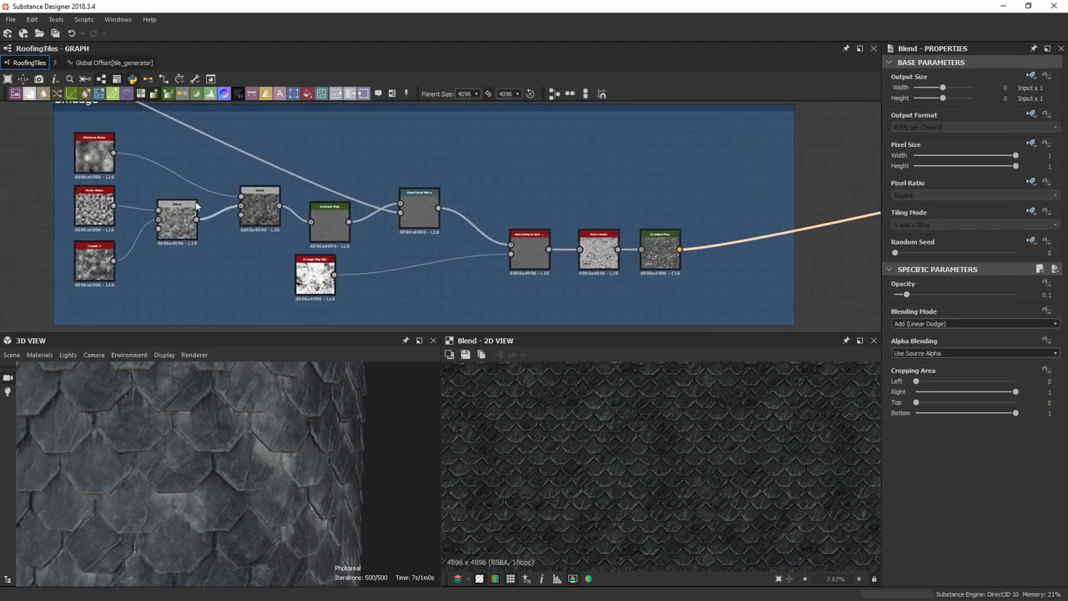
pyautogui.moveTo(197, 207); pyautogui.dragTo(203, 206, button='middle')
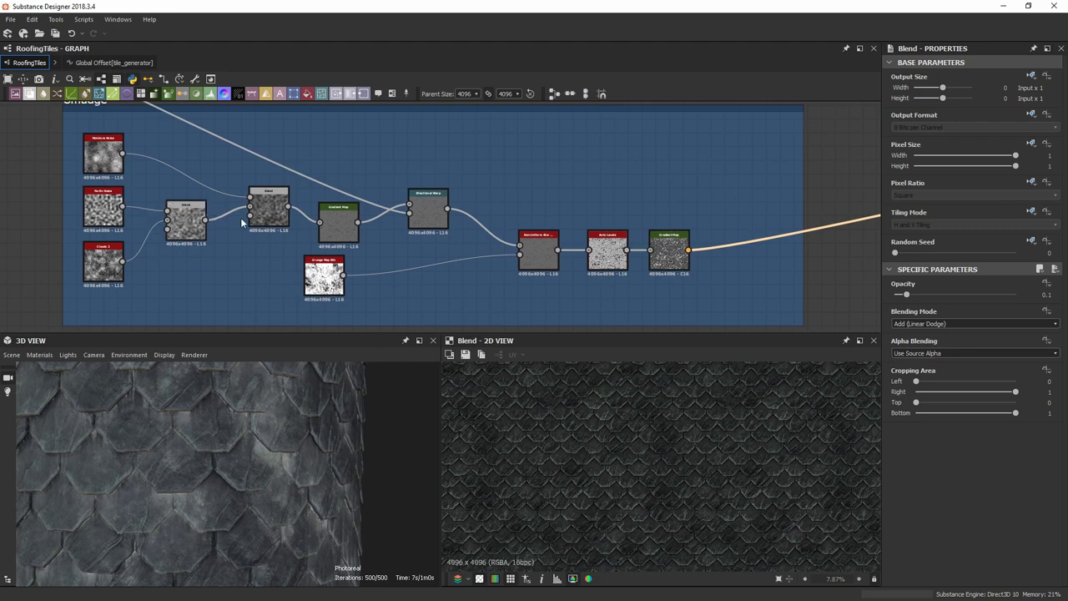
pyautogui.scroll(-5, 334, 179)
pyautogui.moveTo(446, 150); pyautogui.dragTo(253, 336, button='middle')
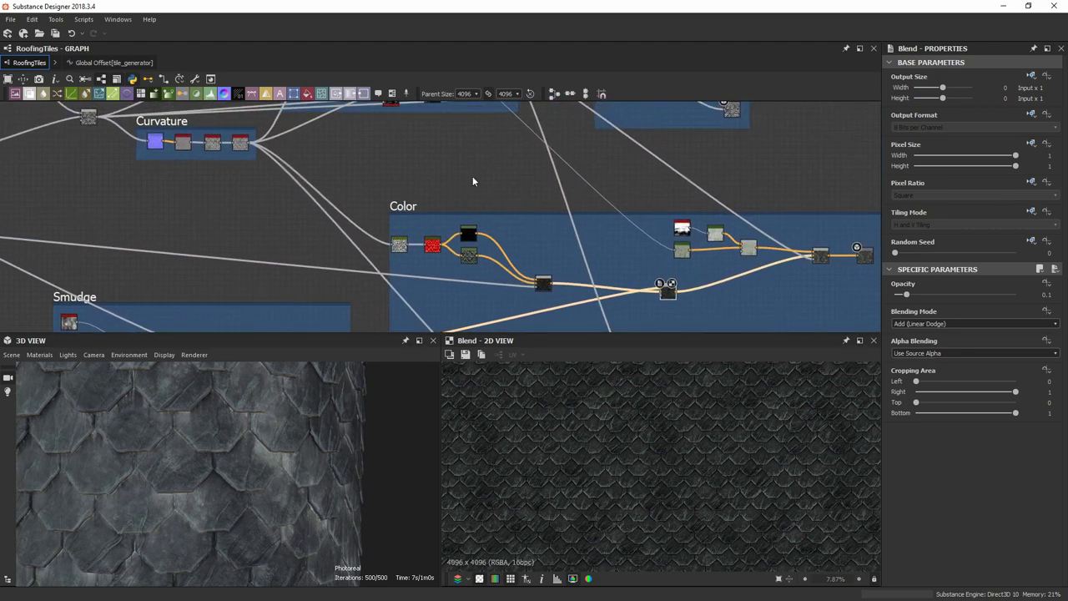
# Locate the Smudge frame below the Curvature frame and examine its noise, Blend, warp and blur nodes.
pyautogui.moveTo(527, 136)
pyautogui.mouseDown(button='middle')
pyautogui.moveTo(492, 181)
pyautogui.moveTo(466, 284)
pyautogui.mouseUp(button='middle')
pyautogui.moveTo(257, 195)
pyautogui.mouseDown(button='middle')
pyautogui.moveTo(272, 221)
pyautogui.moveTo(375, 133)
pyautogui.mouseUp(button='middle')
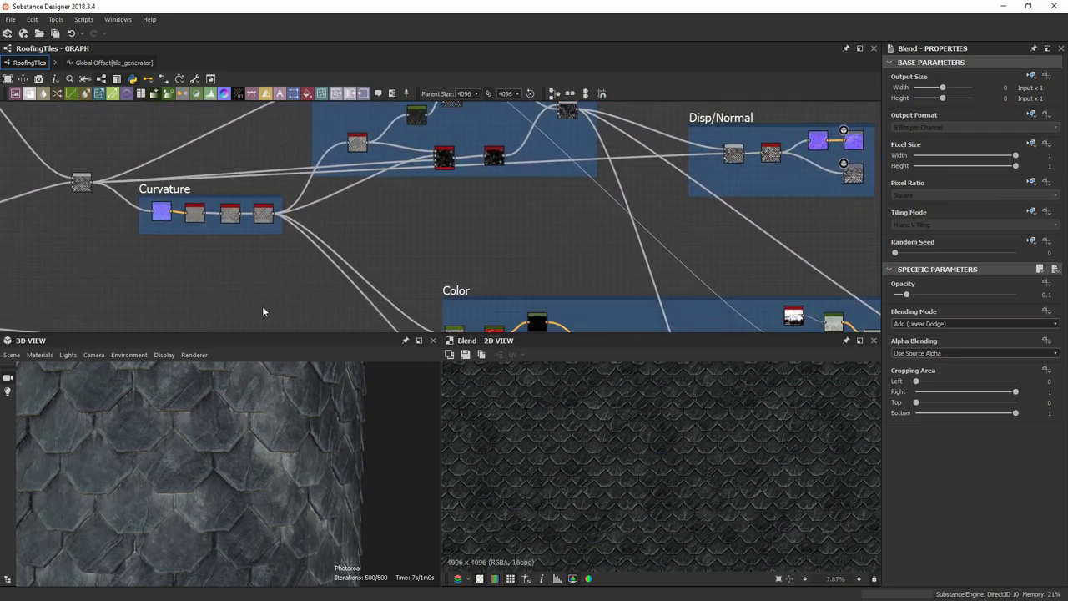
pyautogui.moveTo(265, 310); pyautogui.dragTo(396, 124, button='middle')
pyautogui.moveTo(364, 189); pyautogui.dragTo(417, 123, button='middle')
pyautogui.scroll(3, 384, 193)
pyautogui.moveTo(589, 263); pyautogui.dragTo(617, 258, button='middle')
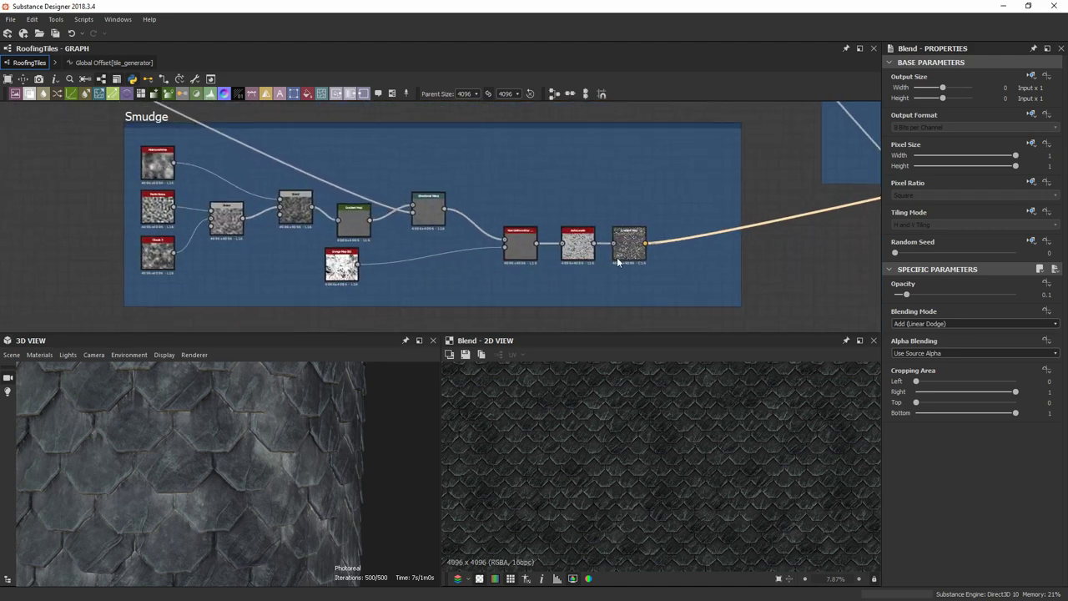
# Trace the Smudge Directional Warp's intensity input back to its source Directional Warp node and preview that node's output.
pyautogui.scroll(1, 617, 258)
pyautogui.moveTo(513, 204); pyautogui.dragTo(565, 249, button='middle')
pyautogui.scroll(-1, 565, 249)
pyautogui.scroll(-1, 211, 162)
pyautogui.moveTo(129, 152)
pyautogui.mouseDown(button='middle')
pyautogui.moveTo(172, 207)
pyautogui.moveTo(650, 391)
pyautogui.mouseUp(button='middle')
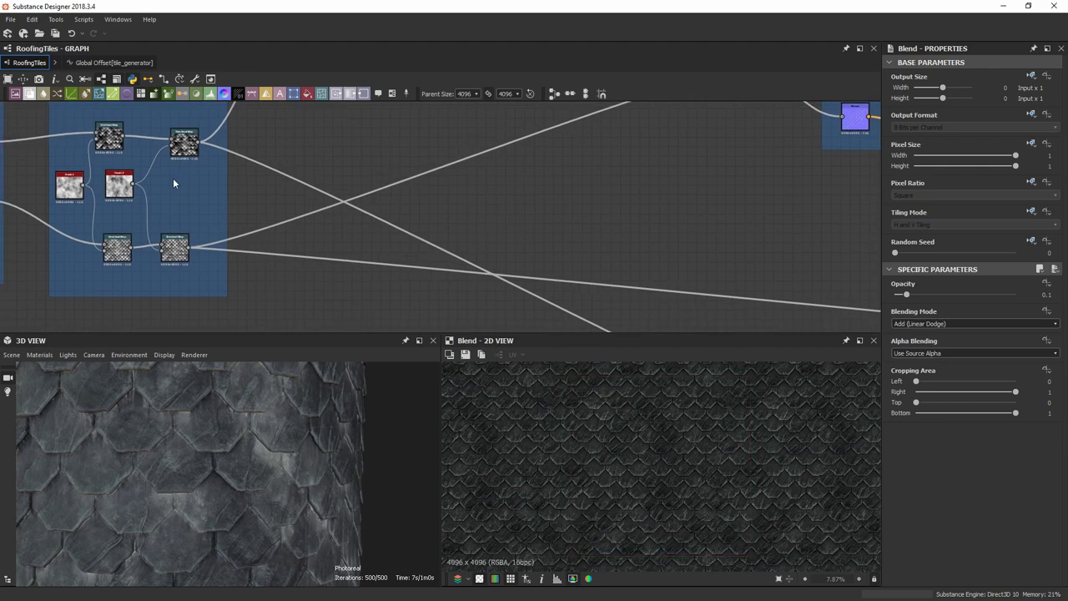
pyautogui.scroll(2, 175, 140)
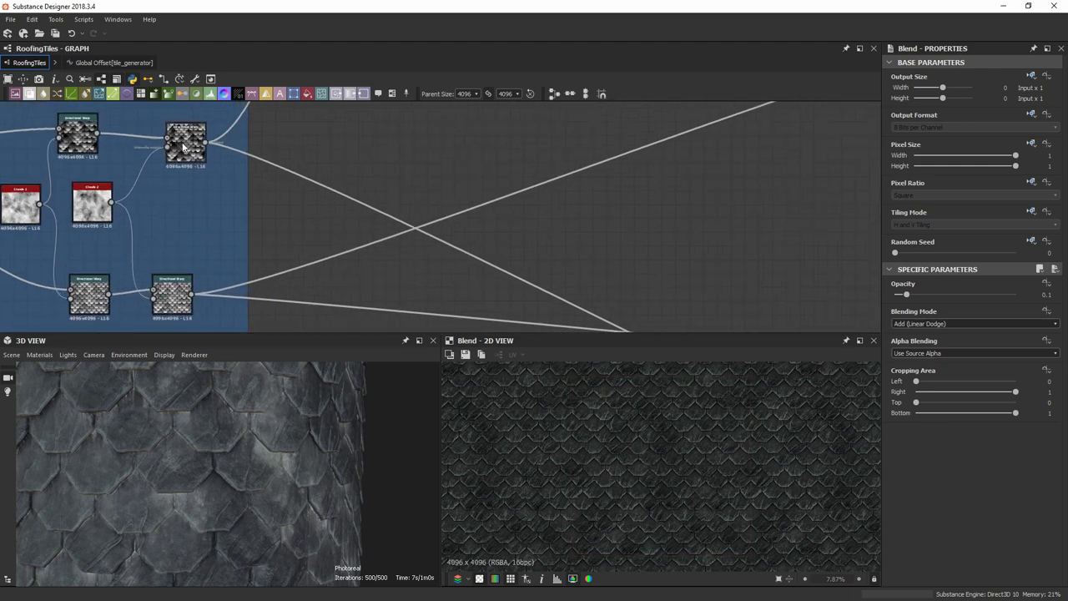
pyautogui.doubleClick(185, 143)
# Follow the intensity connection forward to the Smudge frame and preview the Directional Warp node it feeds.
pyautogui.moveTo(658, 292); pyautogui.dragTo(441, 108, button='middle')
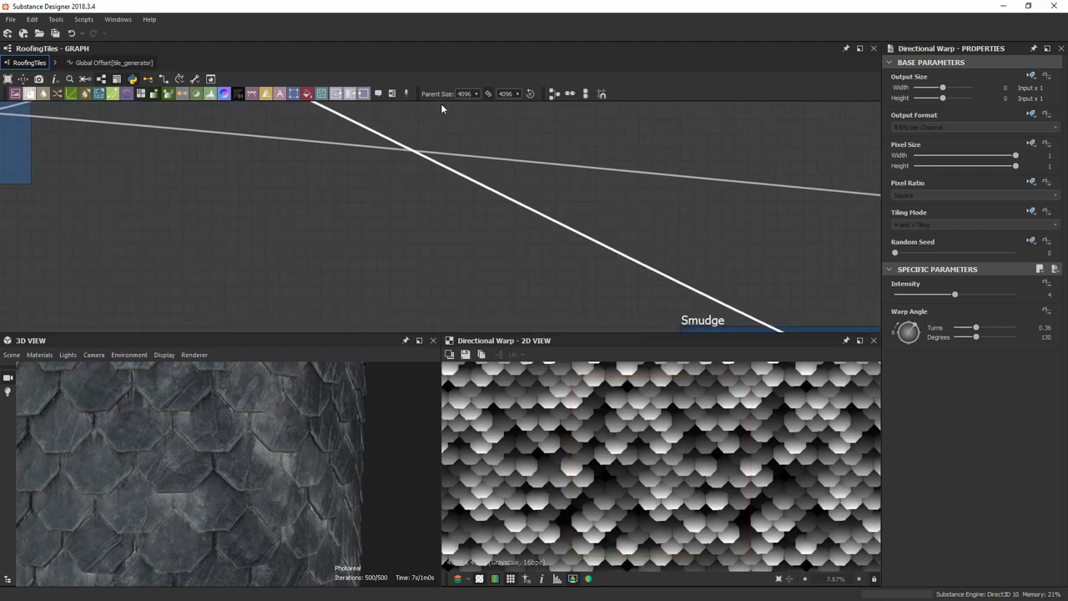
pyautogui.moveTo(508, 235)
pyautogui.mouseDown(button='middle')
pyautogui.moveTo(228, 142)
pyautogui.moveTo(85, 76)
pyautogui.mouseUp(button='middle')
pyautogui.moveTo(310, 187); pyautogui.dragTo(201, 122, button='middle')
pyautogui.scroll(3, 551, 212)
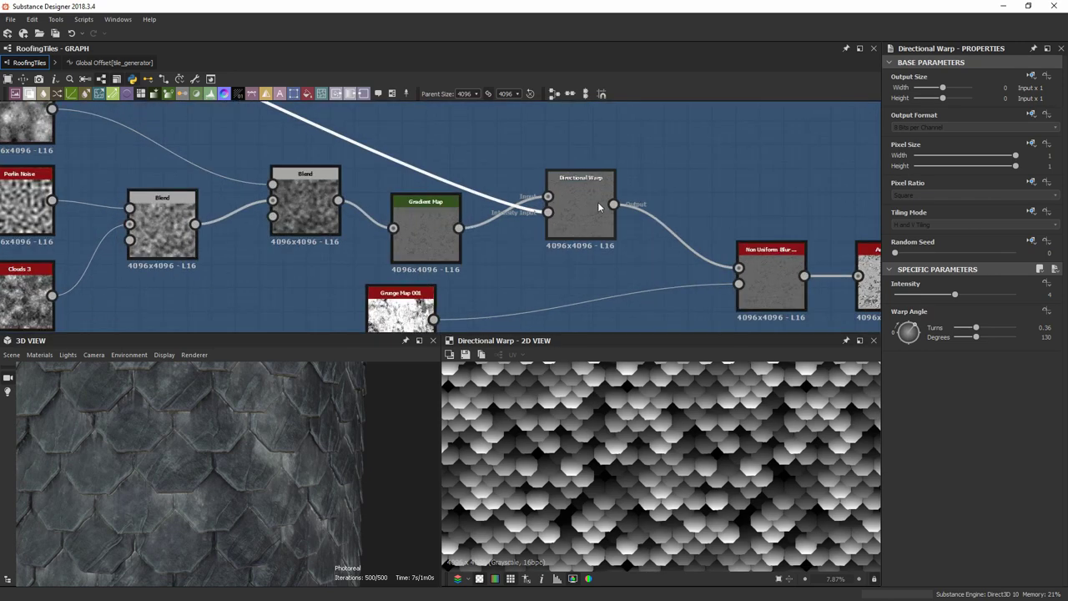
pyautogui.scroll(2, 550, 217)
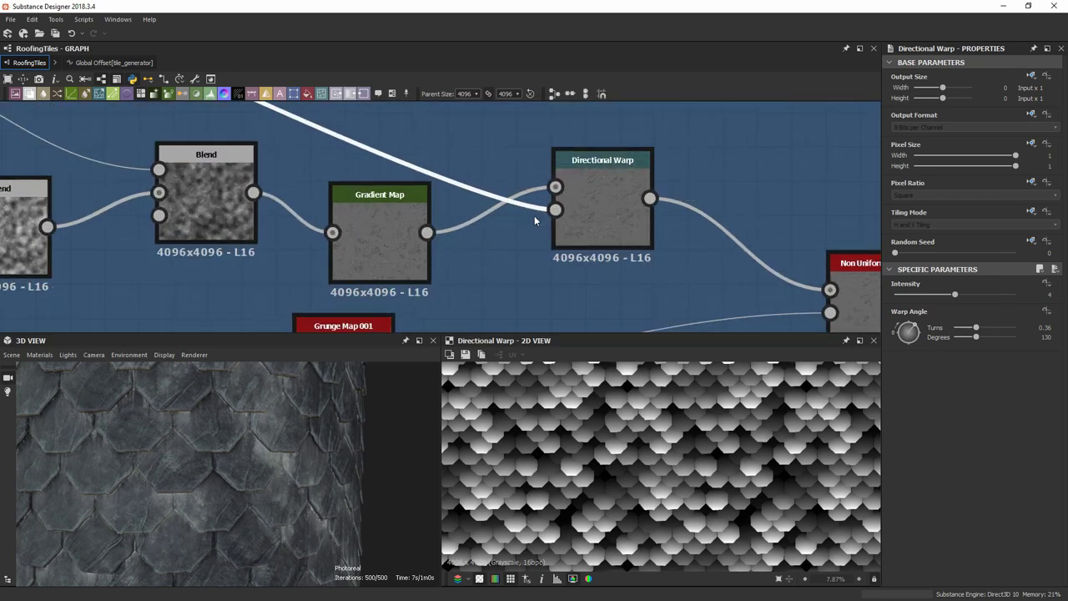
pyautogui.doubleClick(591, 198)
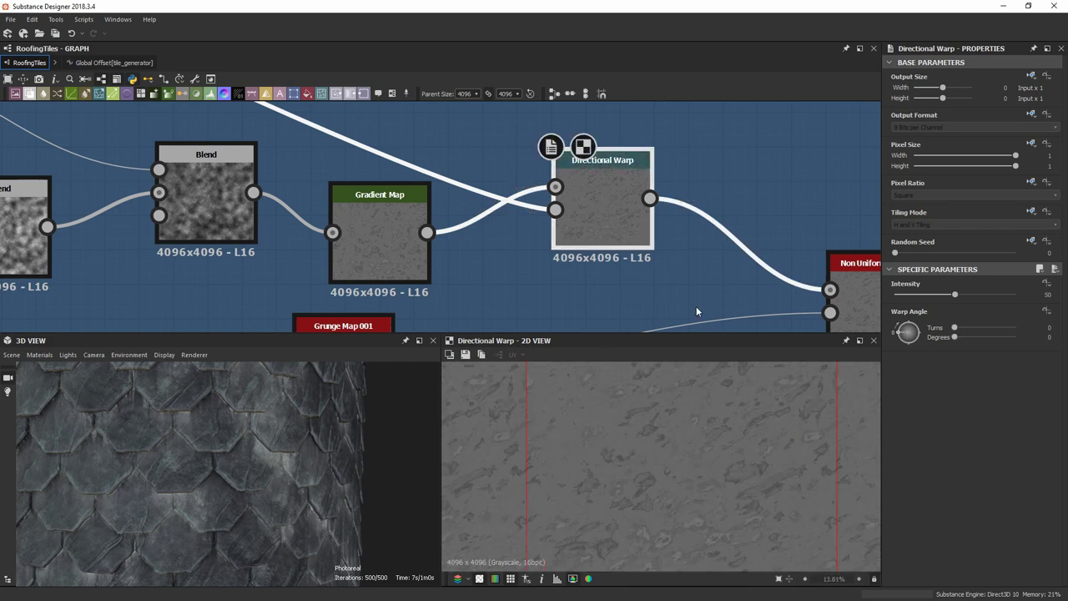
# Look over the Smudge frame's noise and Blend nodes and preview the Gradient Map feeding the Directional Warp.
pyautogui.moveTo(457, 208); pyautogui.dragTo(673, 221, button='middle')
pyautogui.scroll(-4, 716, 223)
pyautogui.moveTo(486, 181); pyautogui.dragTo(462, 186, button='middle')
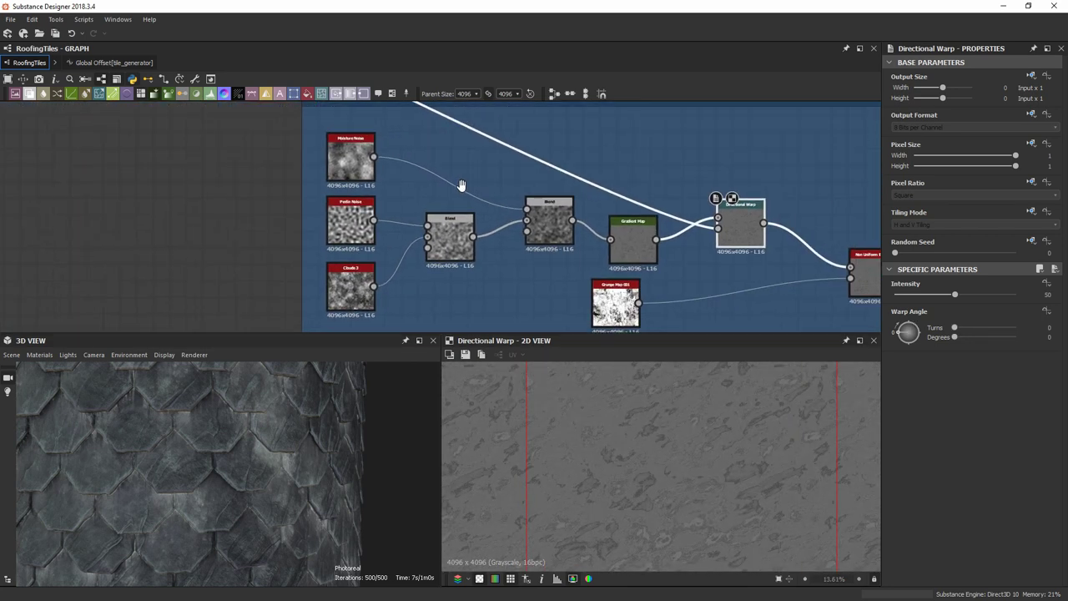
pyautogui.scroll(2, 607, 250)
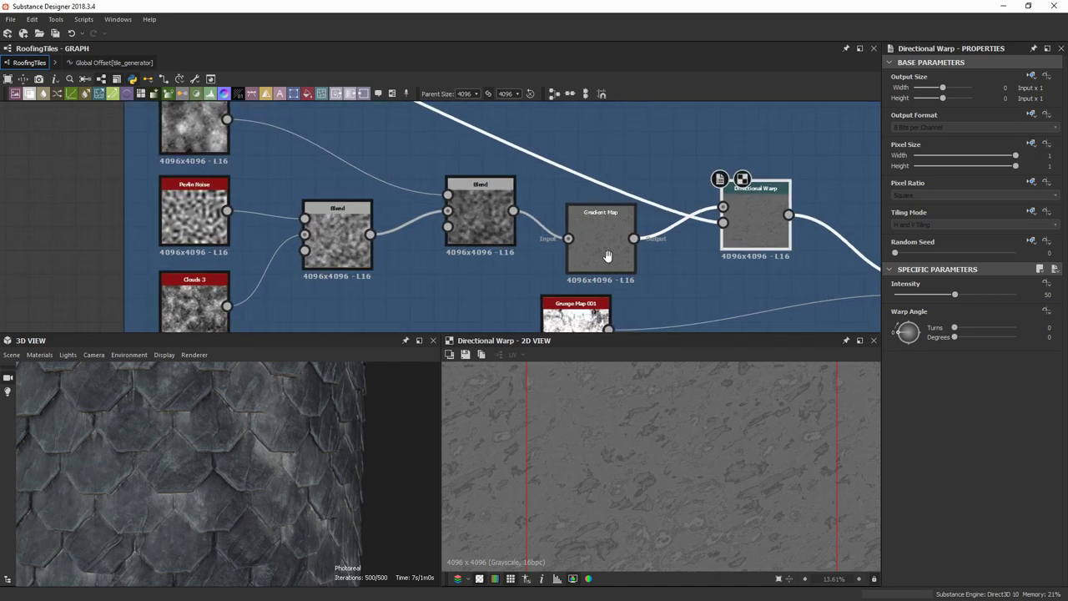
pyautogui.moveTo(607, 255); pyautogui.dragTo(434, 215, button='middle')
pyautogui.scroll(2, 426, 232)
pyautogui.click(416, 242)
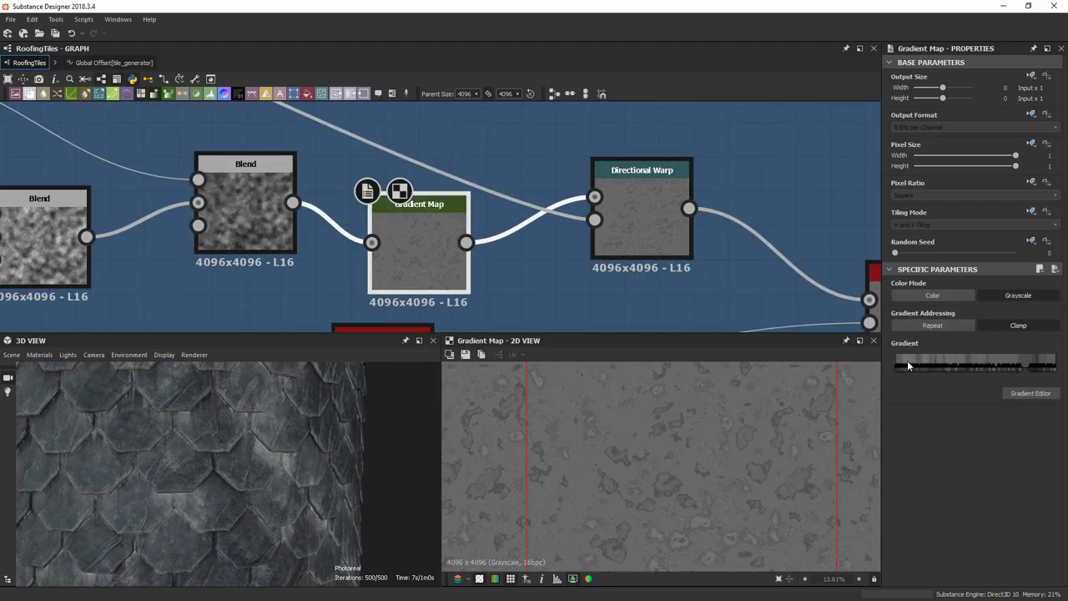
# Preview the Smudge frame's Directional Warp again and inspect the warped pattern up close.
pyautogui.moveTo(610, 229); pyautogui.dragTo(556, 187, button='middle')
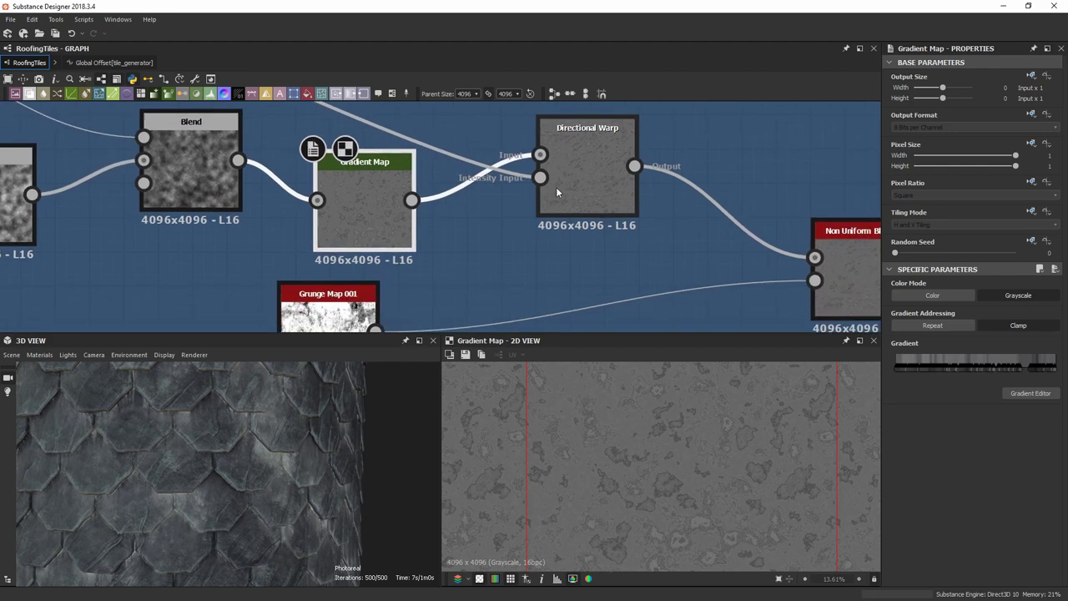
pyautogui.click(569, 165)
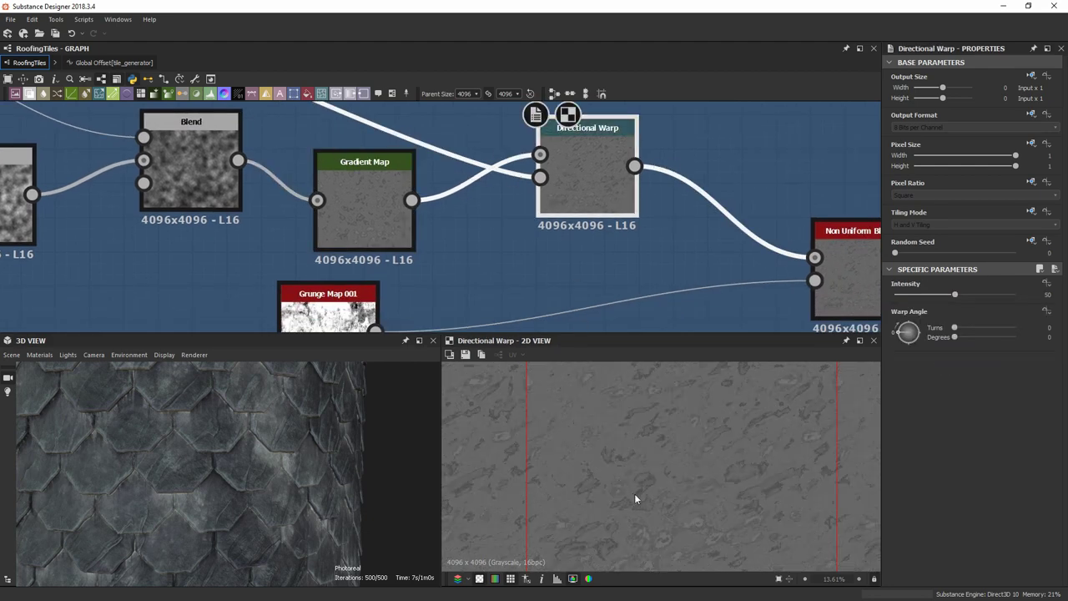
pyautogui.scroll(6, 634, 498)
pyautogui.moveTo(646, 436); pyautogui.dragTo(675, 493, button='middle')
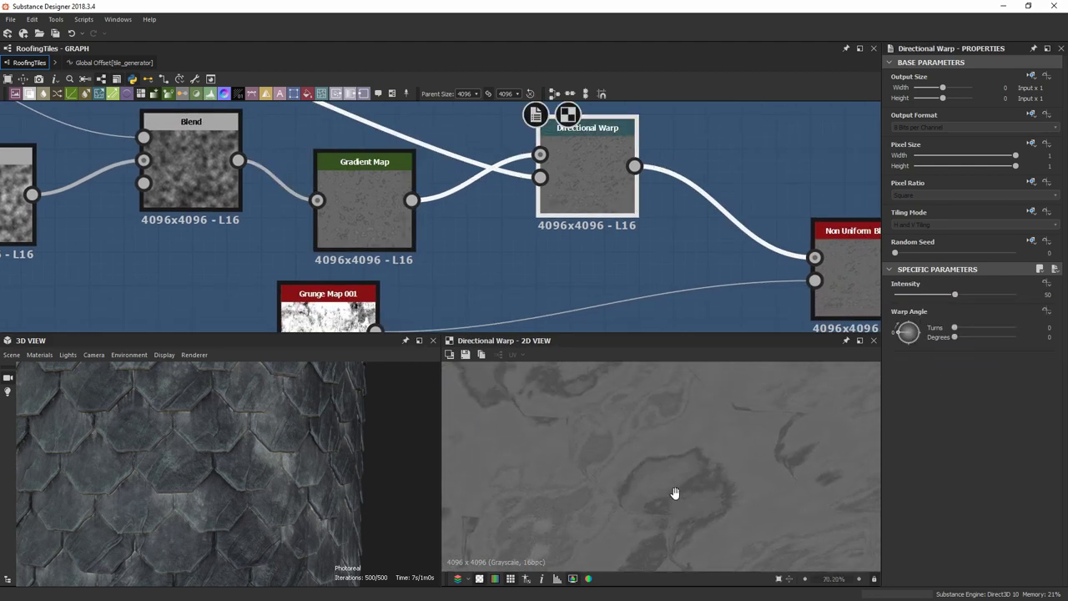
pyautogui.scroll(1, 666, 506)
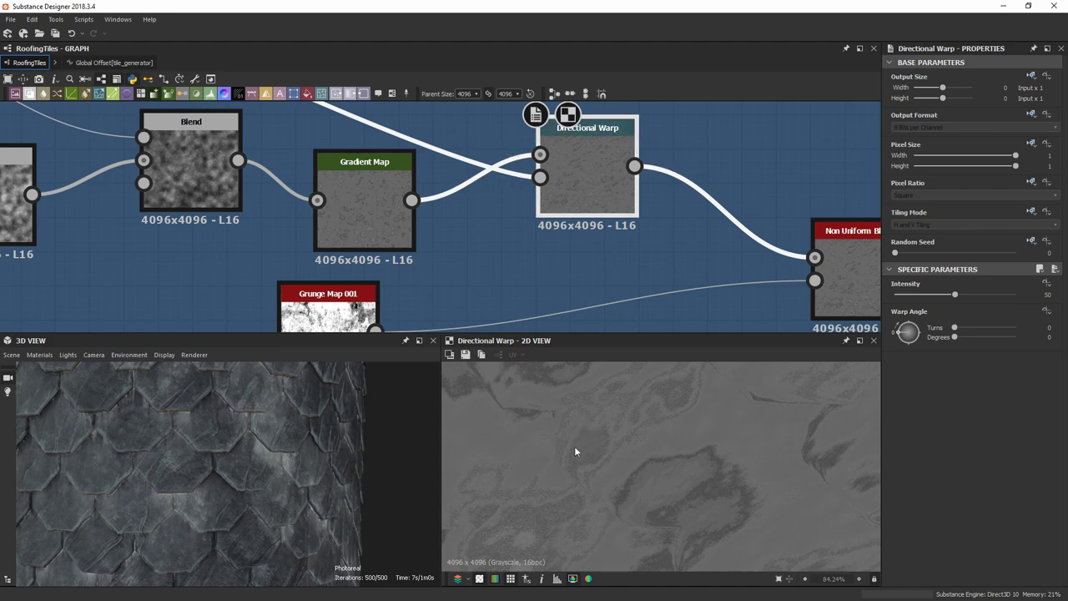
pyautogui.scroll(-5, 568, 490)
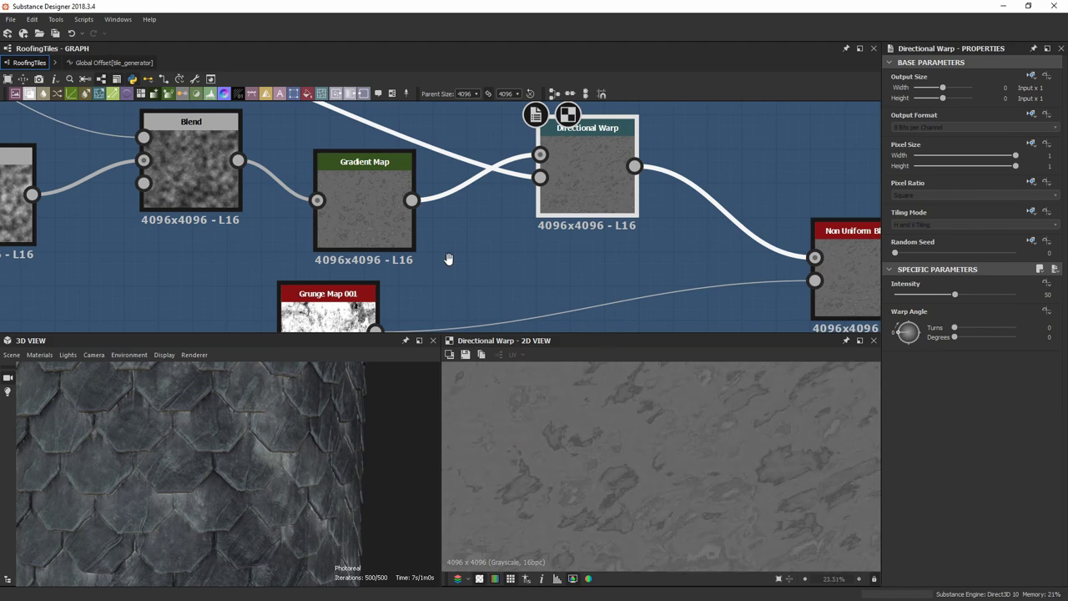
# Inspect all keys of the Gradient Map before the Directional Warp in the Gradient Editor, then close the editor.
pyautogui.moveTo(448, 259); pyautogui.dragTo(501, 273, button='middle')
pyautogui.click(421, 196)
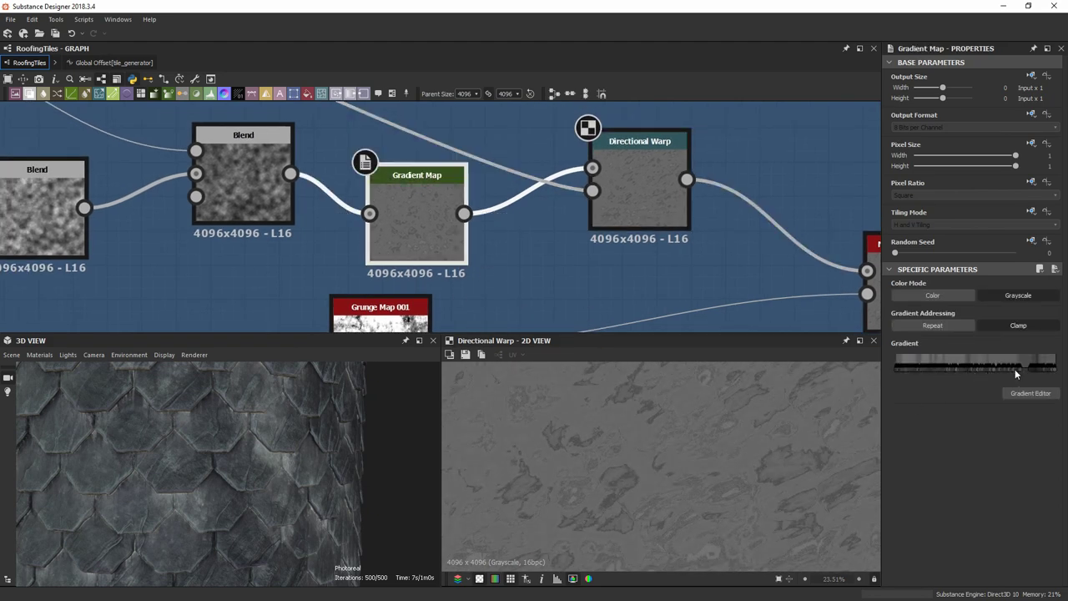
pyautogui.click(1032, 393)
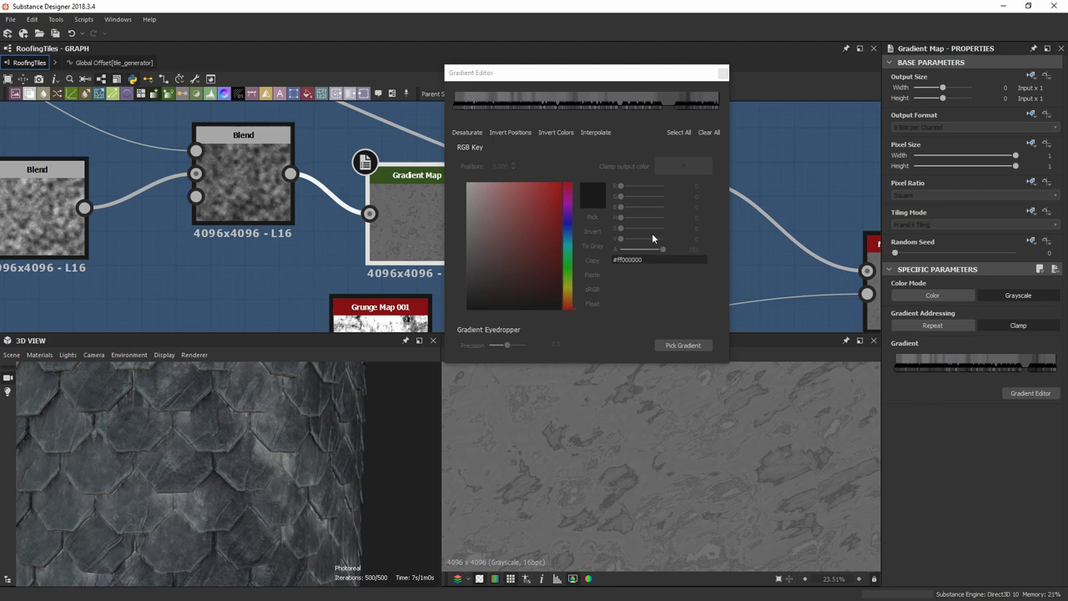
pyautogui.click(678, 132)
pyautogui.click(723, 72)
# Follow the Smudge chain through Non Uniform Blur and Auto Levels and preview the final Gradient Map.
pyautogui.scroll(-5, 418, 196)
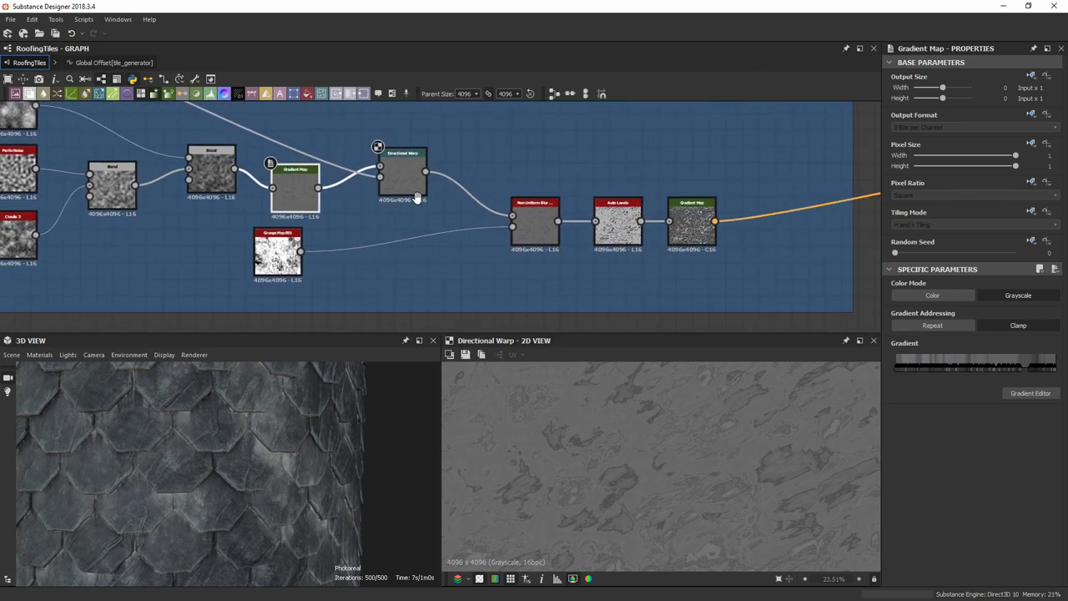
pyautogui.moveTo(417, 197); pyautogui.dragTo(339, 195, button='middle')
pyautogui.scroll(2, 264, 201)
pyautogui.scroll(1, 338, 194)
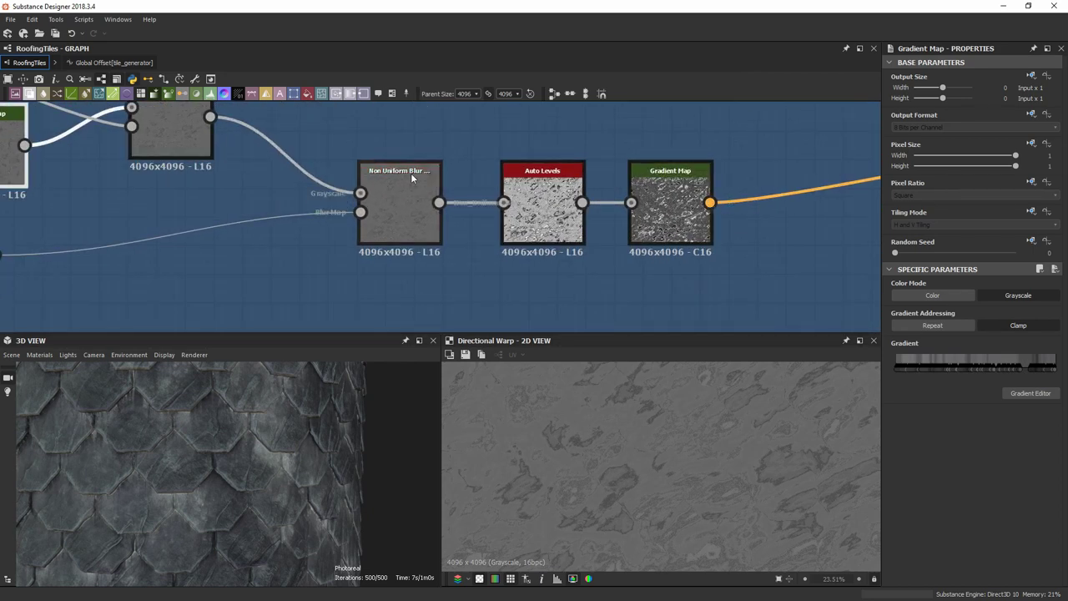
pyautogui.moveTo(613, 179); pyautogui.dragTo(542, 194, button='middle')
pyautogui.scroll(1, 609, 216)
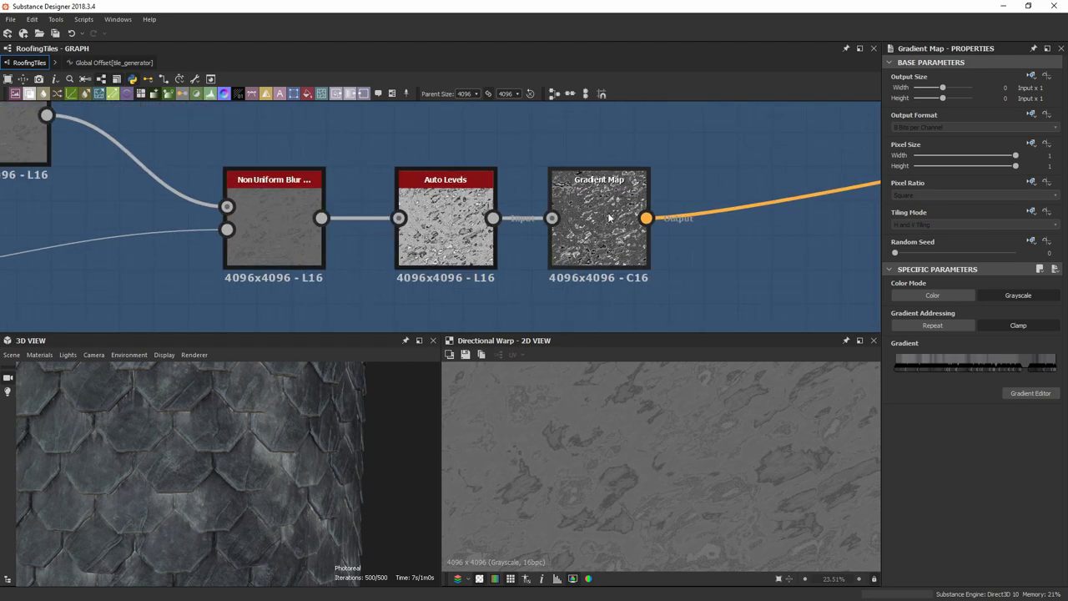
pyautogui.moveTo(608, 212); pyautogui.dragTo(496, 204, button='middle')
pyautogui.scroll(2, 496, 203)
pyautogui.doubleClick(497, 209)
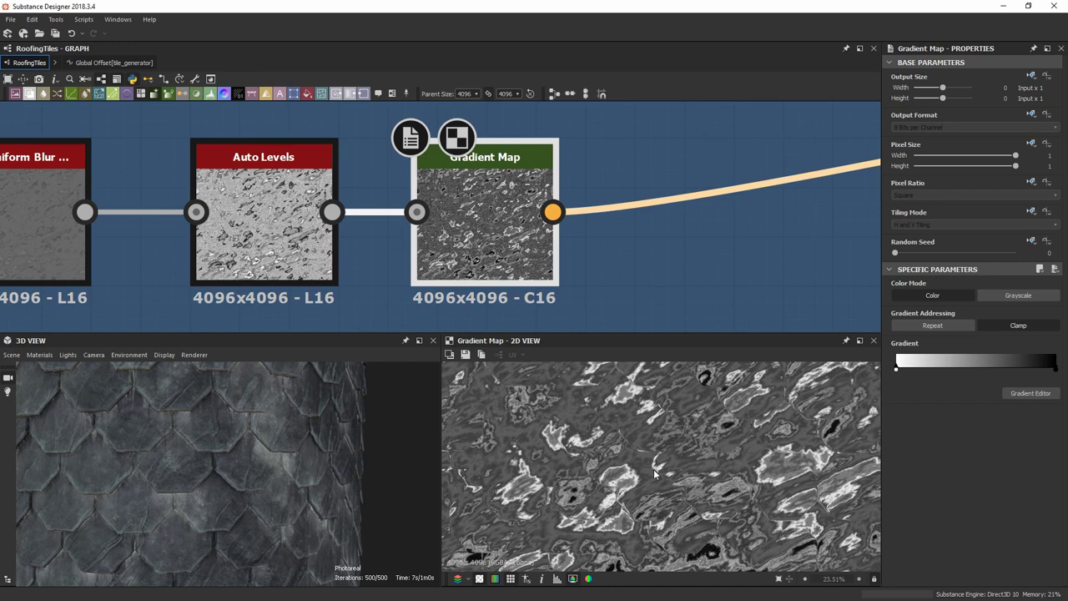
# Examine the final Smudge Gradient Map's output up close and review its white-to-black gradient.
pyautogui.scroll(3, 649, 496)
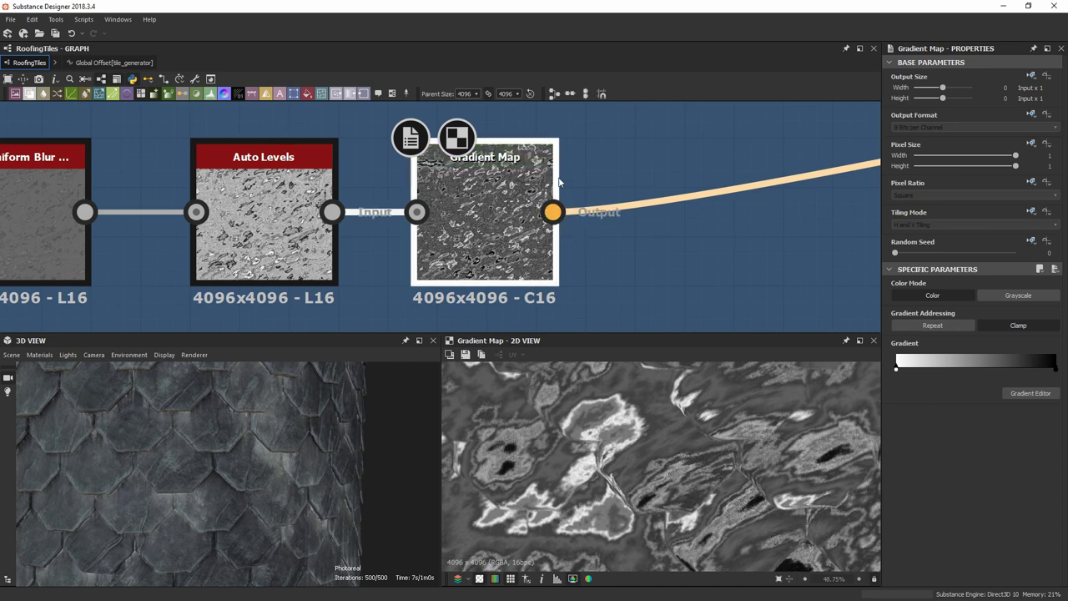
pyautogui.scroll(-4, 612, 178)
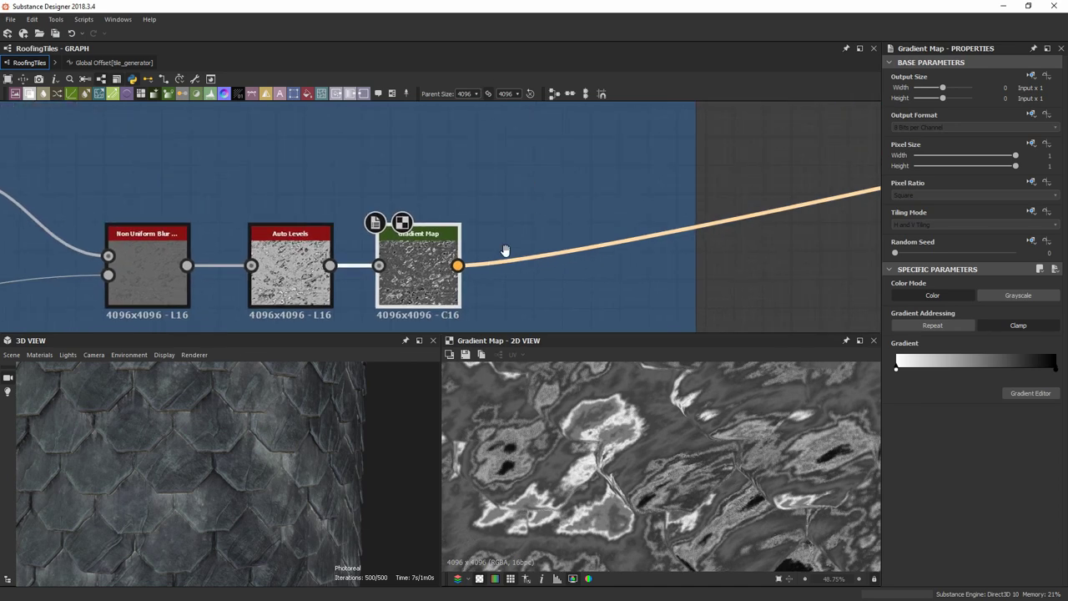
pyautogui.scroll(3, 635, 250)
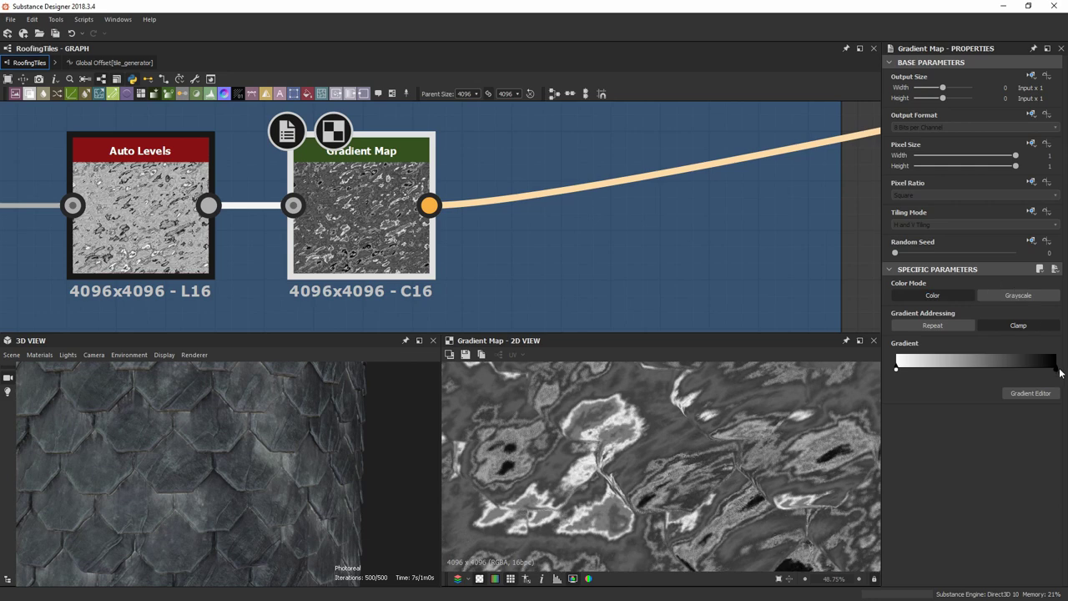
# Follow the Smudge output to the Color frame and preview the Add (Linear Dodge) Blend node over the tiled pattern.
pyautogui.scroll(-5, 701, 197)
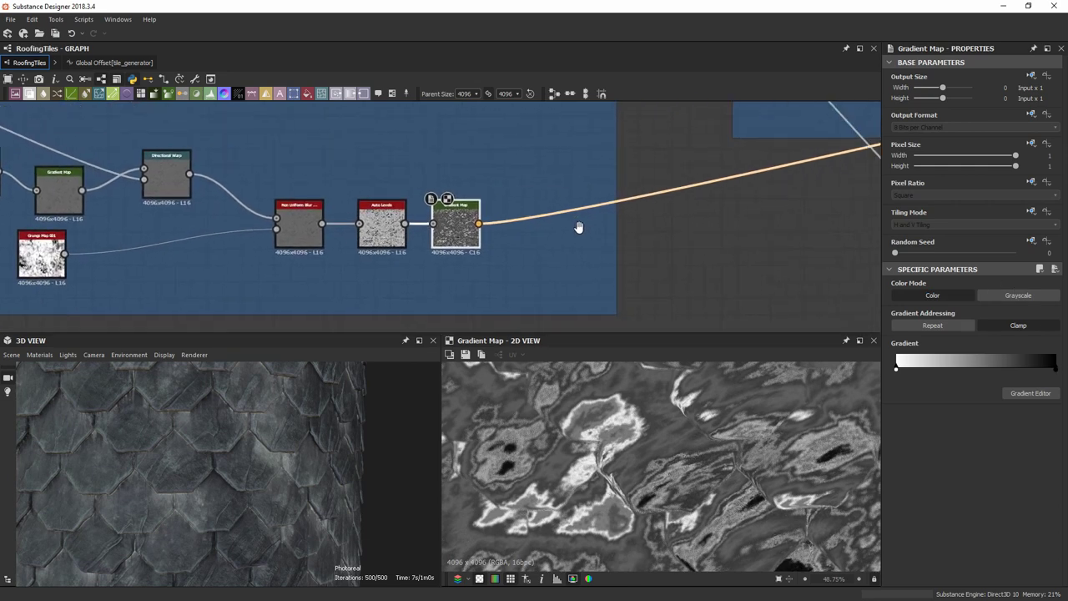
pyautogui.moveTo(685, 184); pyautogui.dragTo(263, 340, button='middle')
pyautogui.scroll(-3, 480, 238)
pyautogui.moveTo(486, 234); pyautogui.dragTo(374, 281, button='middle')
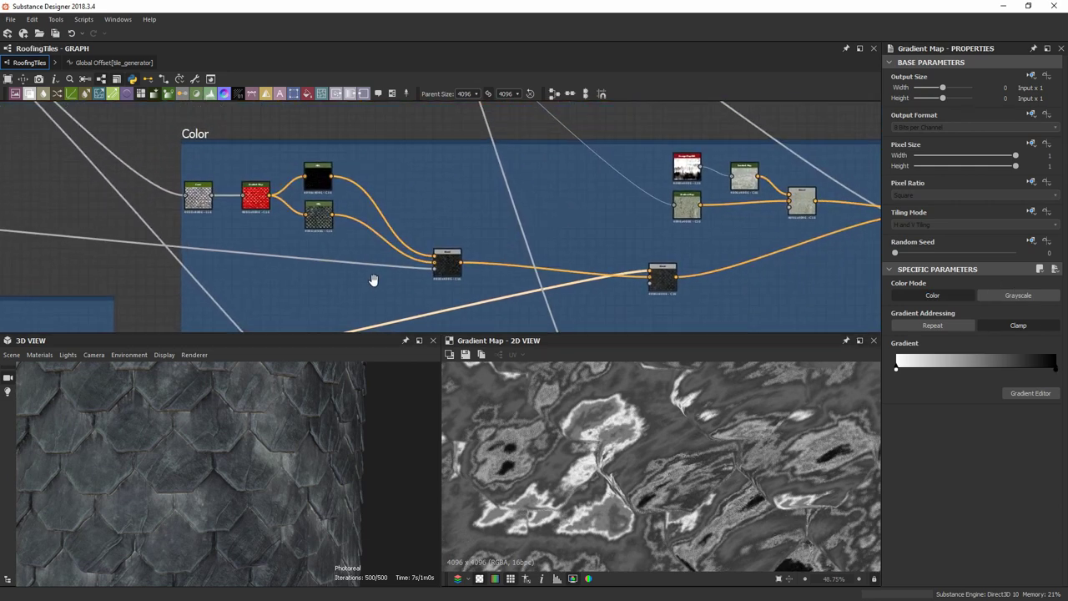
pyautogui.scroll(-1, 432, 225)
pyautogui.moveTo(429, 225); pyautogui.dragTo(303, 181, button='middle')
pyautogui.scroll(5, 503, 231)
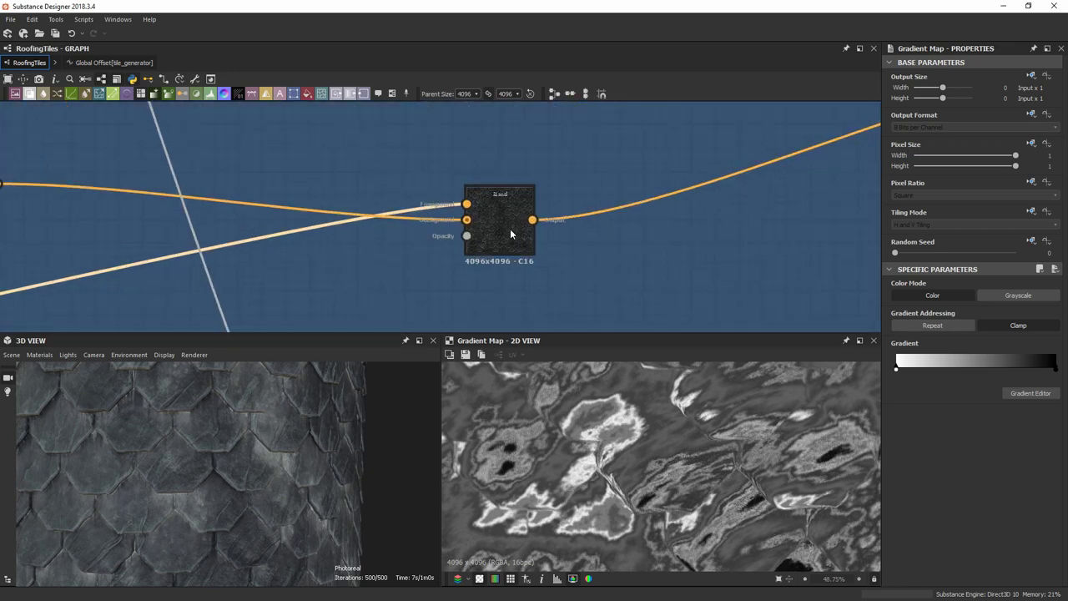
pyautogui.click(510, 229)
pyautogui.scroll(-10, 625, 462)
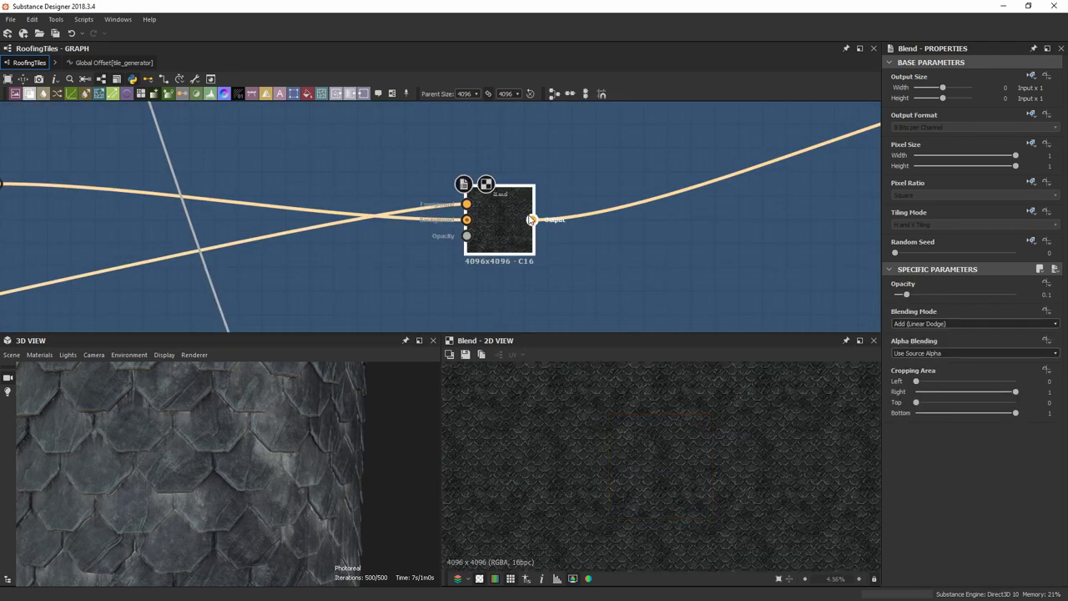
pyautogui.scroll(2, 670, 464)
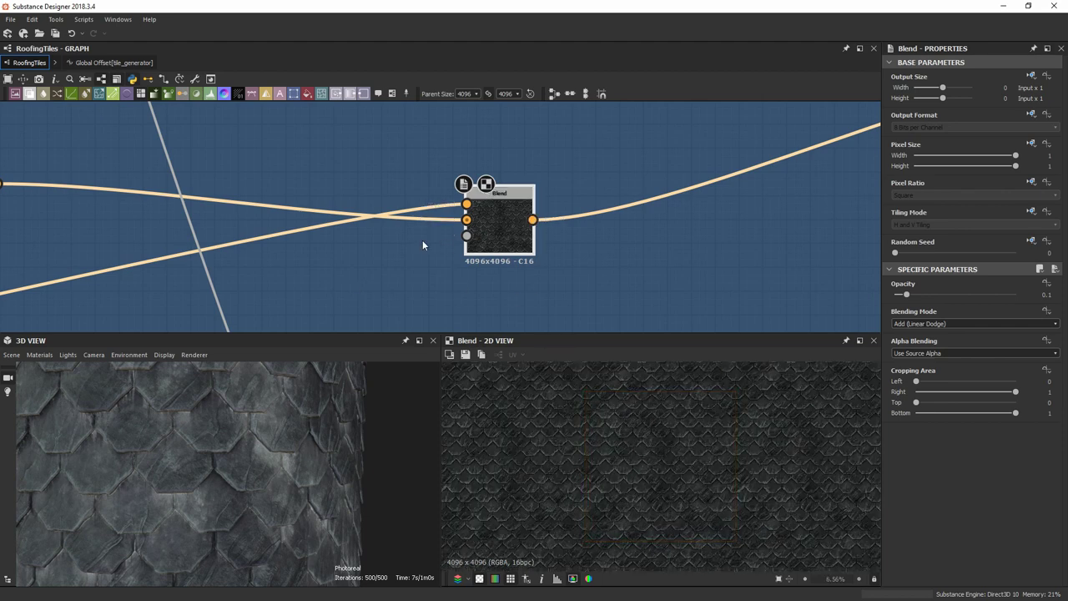
# Compare the lower HSL node's preview with the output of the Add (Linear Dodge) Blend node.
pyautogui.scroll(-1, 286, 203)
pyautogui.moveTo(286, 203); pyautogui.dragTo(518, 245, button='middle')
pyautogui.scroll(-2, 597, 208)
pyautogui.click(198, 191)
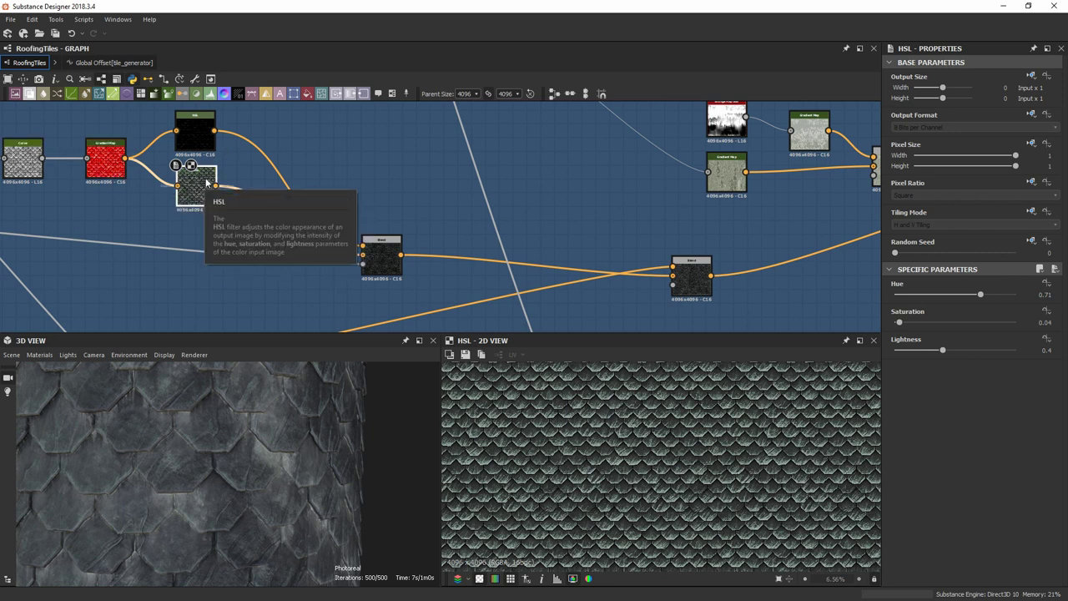
pyautogui.doubleClick(692, 273)
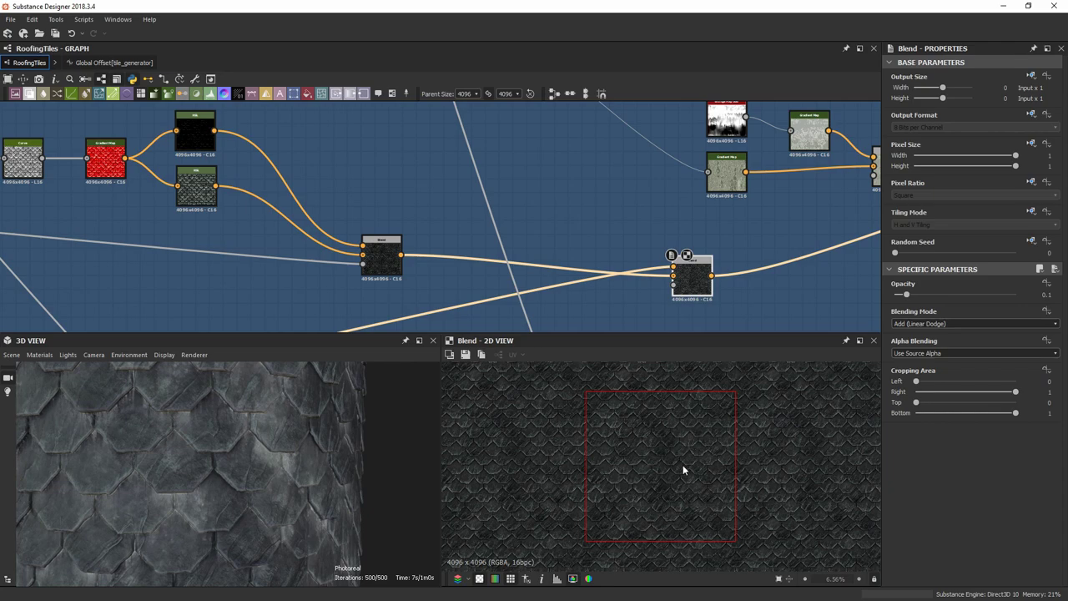
# Examine the roof tiles in the 3D preview from a different angle and greater distance.
pyautogui.scroll(-3, 234, 468)
pyautogui.moveTo(234, 468); pyautogui.dragTo(229, 422)
pyautogui.scroll(2, 249, 418)
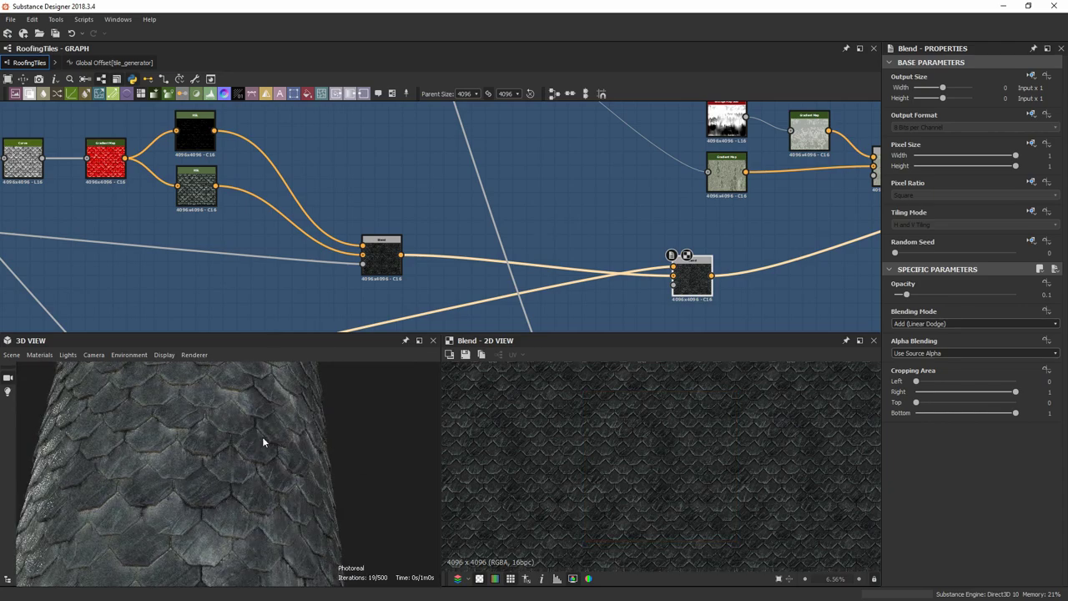
# Preview the Copy-mode Blend node that feeds the Base Color output and review its settings.
pyautogui.moveTo(815, 237); pyautogui.dragTo(314, 301, button='middle')
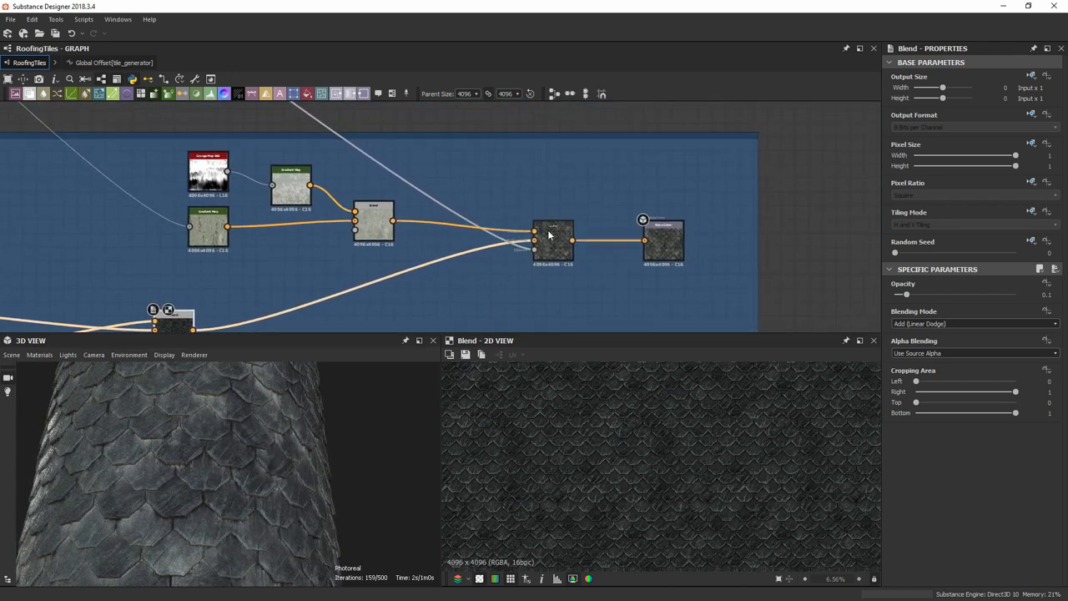
pyautogui.scroll(2, 551, 247)
pyautogui.moveTo(550, 246); pyautogui.dragTo(656, 186, button='middle')
pyautogui.click(656, 185)
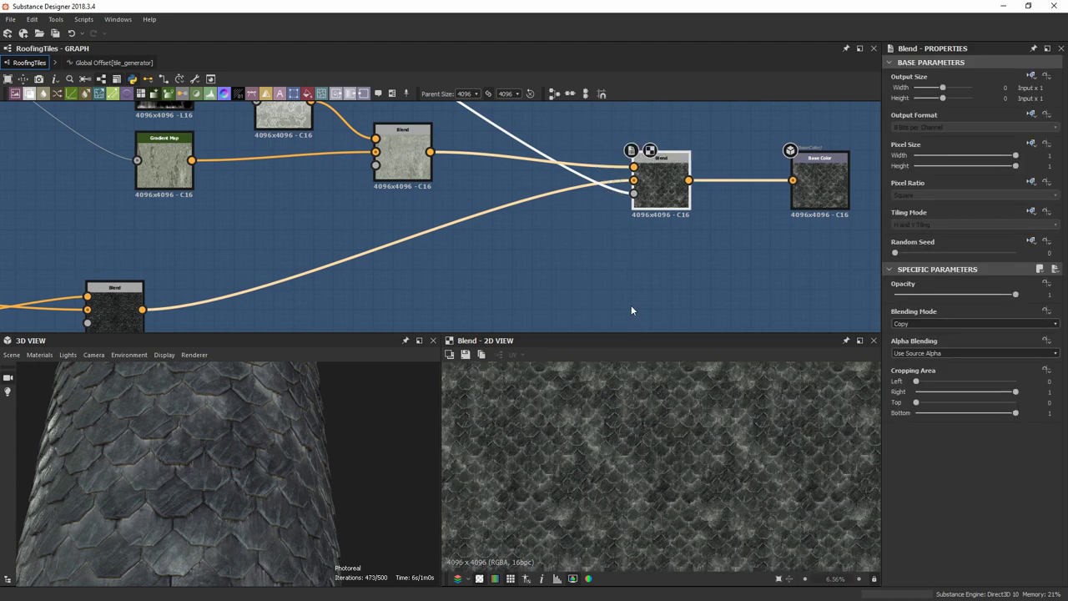
# Trace the opacity link of the Base Color Blend node back to the Stains frame.
pyautogui.moveTo(463, 200); pyautogui.dragTo(515, 290, button='middle')
pyautogui.scroll(-4, 211, 160)
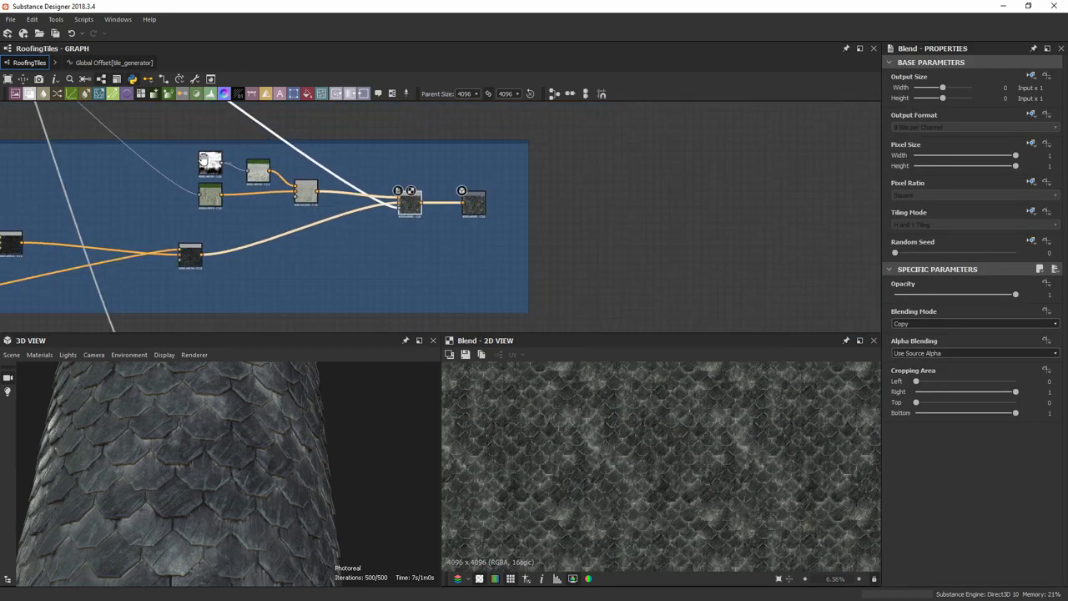
pyautogui.moveTo(218, 170); pyautogui.dragTo(427, 348, button='middle')
pyautogui.scroll(-1, 308, 255)
pyautogui.moveTo(308, 256); pyautogui.dragTo(433, 316, button='middle')
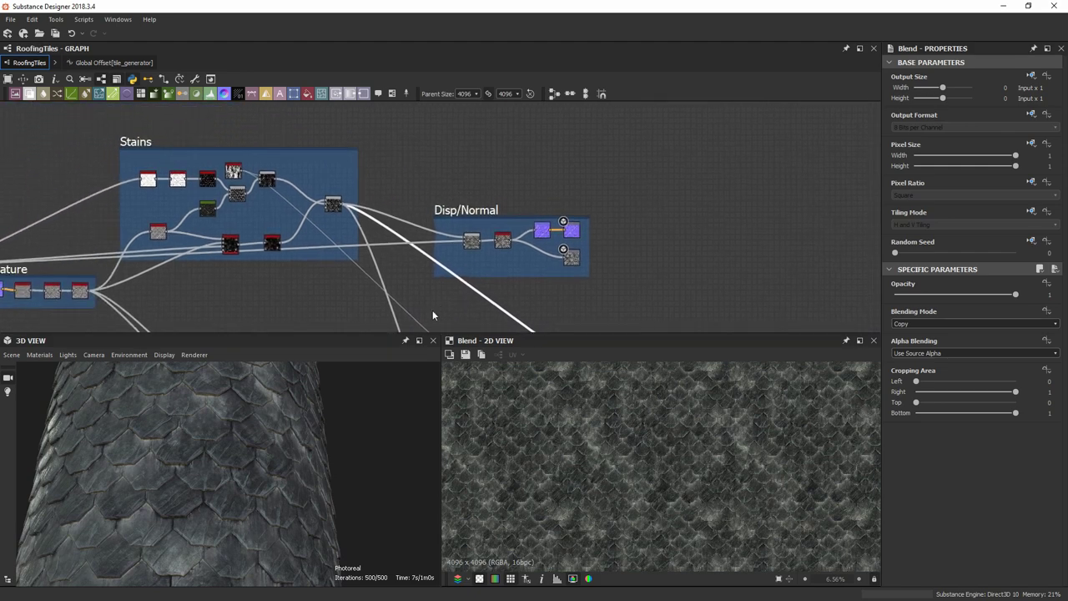
pyautogui.scroll(3, 339, 214)
pyautogui.scroll(-3, 355, 264)
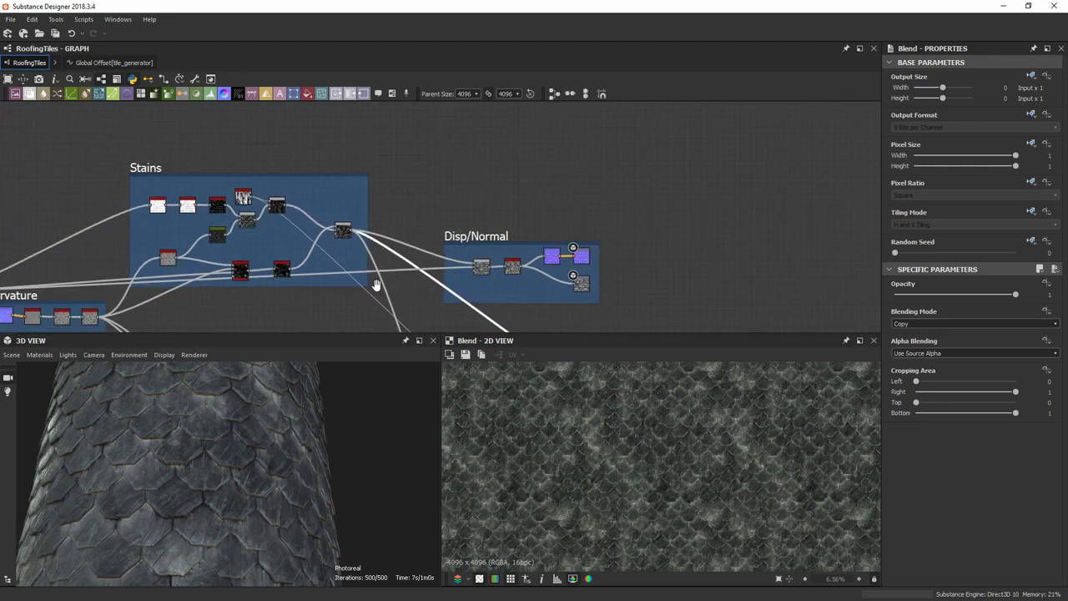
# Preview the Grunge Map 006 node that feeds the upper Gradient Map in the Color frame.
pyautogui.moveTo(377, 287); pyautogui.dragTo(307, 133, button='middle')
pyautogui.scroll(3, 476, 226)
pyautogui.scroll(2, 519, 255)
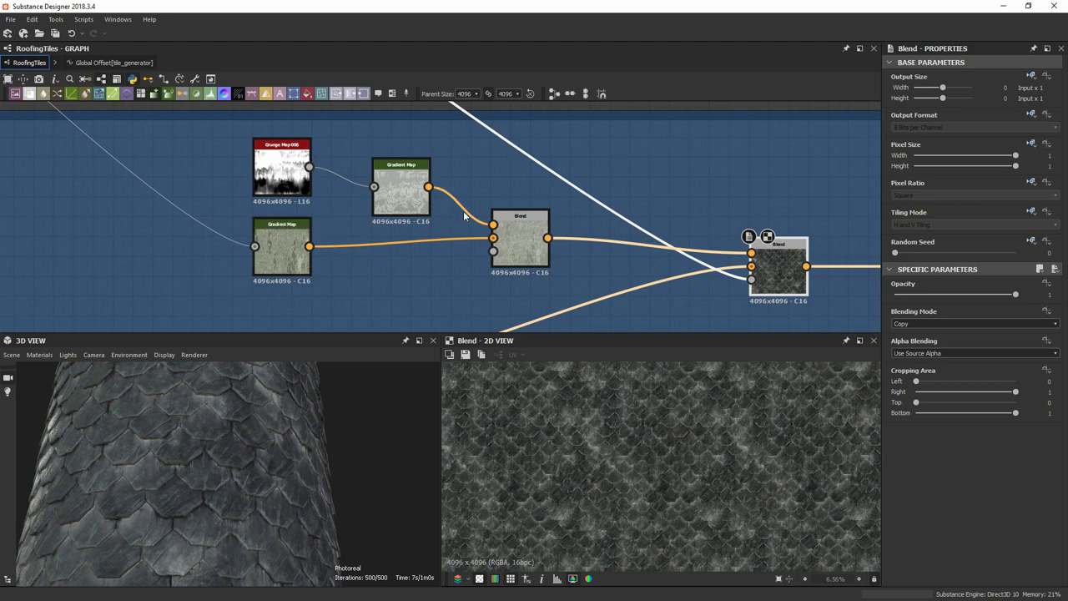
pyautogui.moveTo(468, 209); pyautogui.dragTo(467, 219, button='middle')
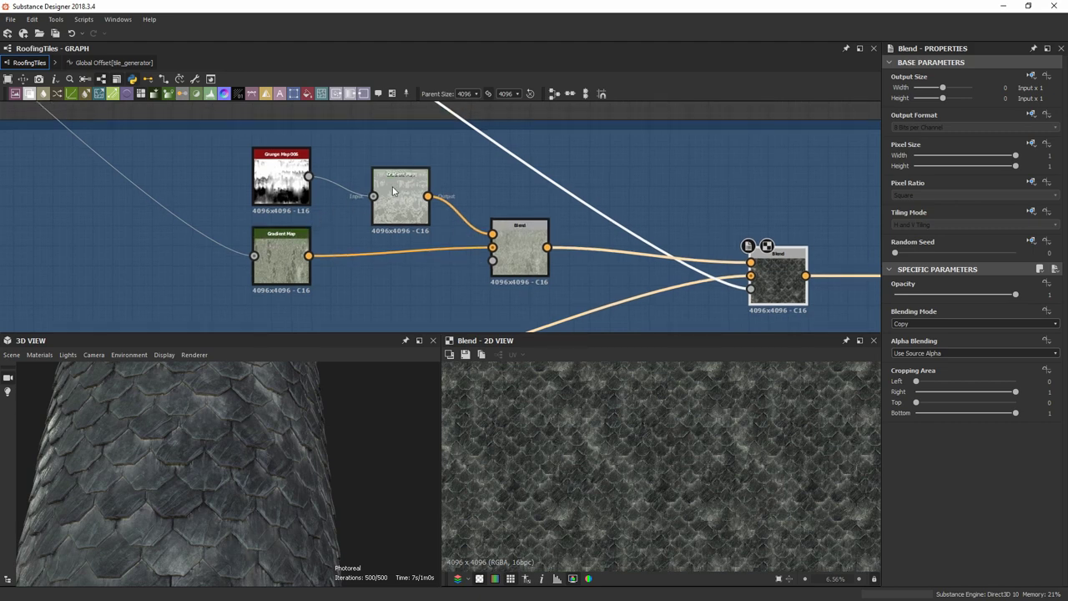
pyautogui.click(284, 175)
pyautogui.doubleClick(285, 176)
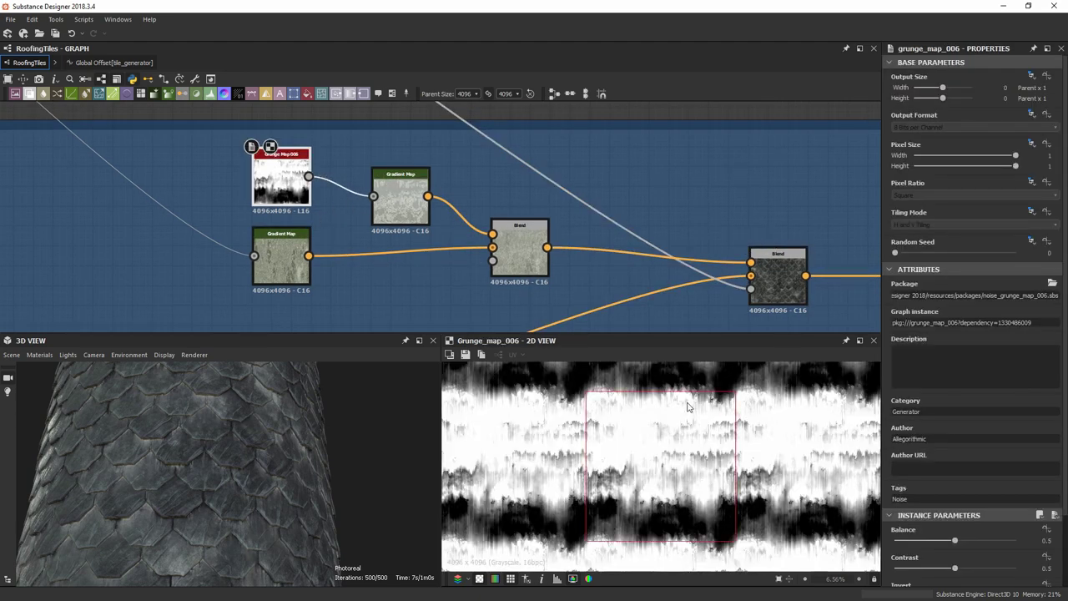
pyautogui.scroll(1, 270, 154)
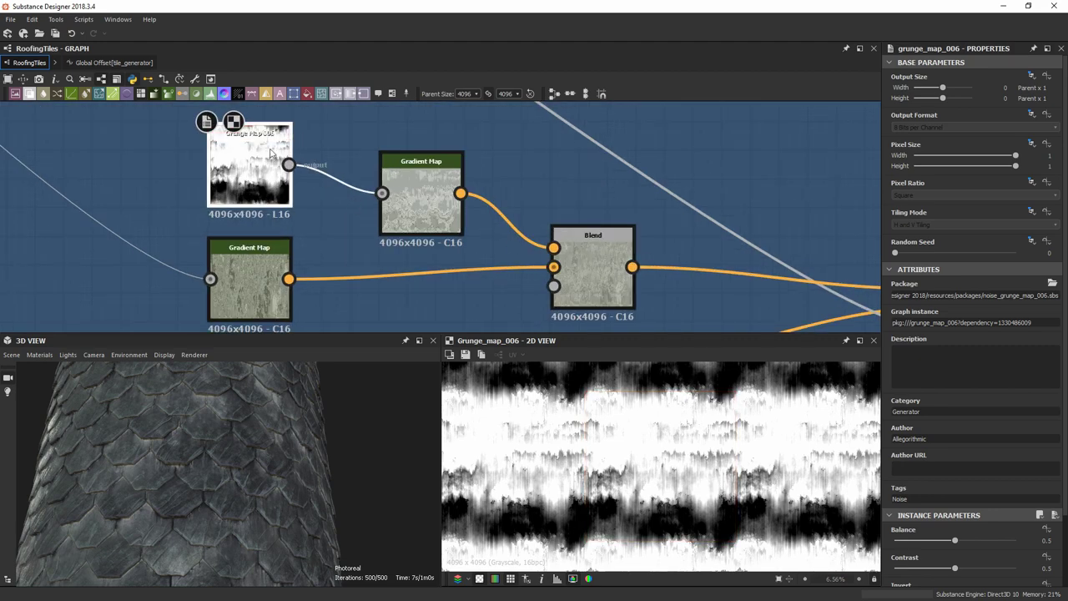
# Preview the Blend node combining the two Gradient Maps and inspect its tiled texture up close.
pyautogui.click(595, 255)
pyautogui.doubleClick(595, 255)
pyautogui.scroll(3, 680, 476)
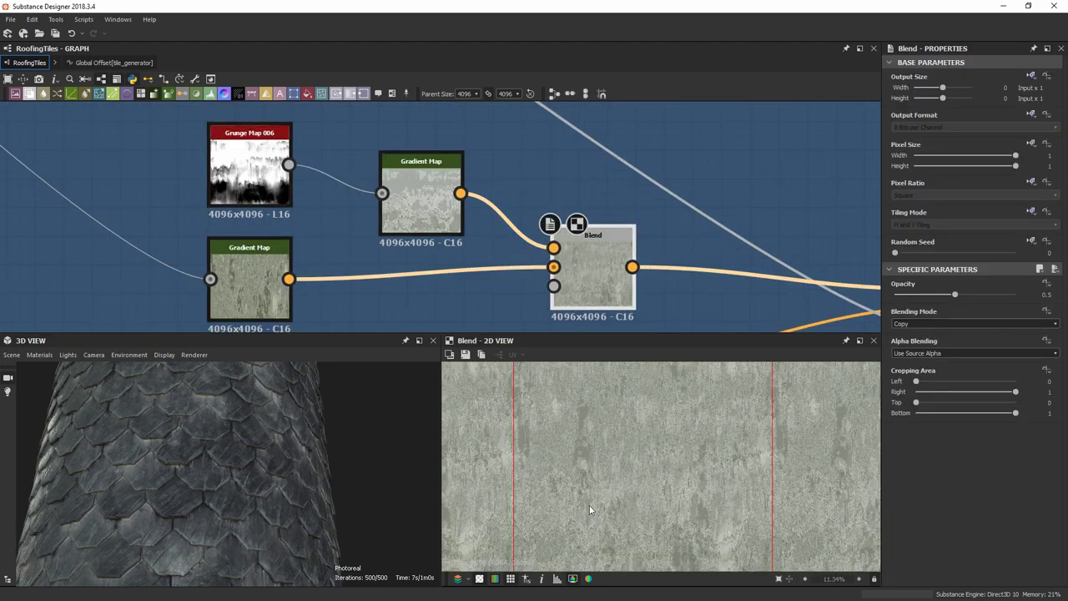
pyautogui.scroll(1, 684, 460)
pyautogui.scroll(-2, 506, 369)
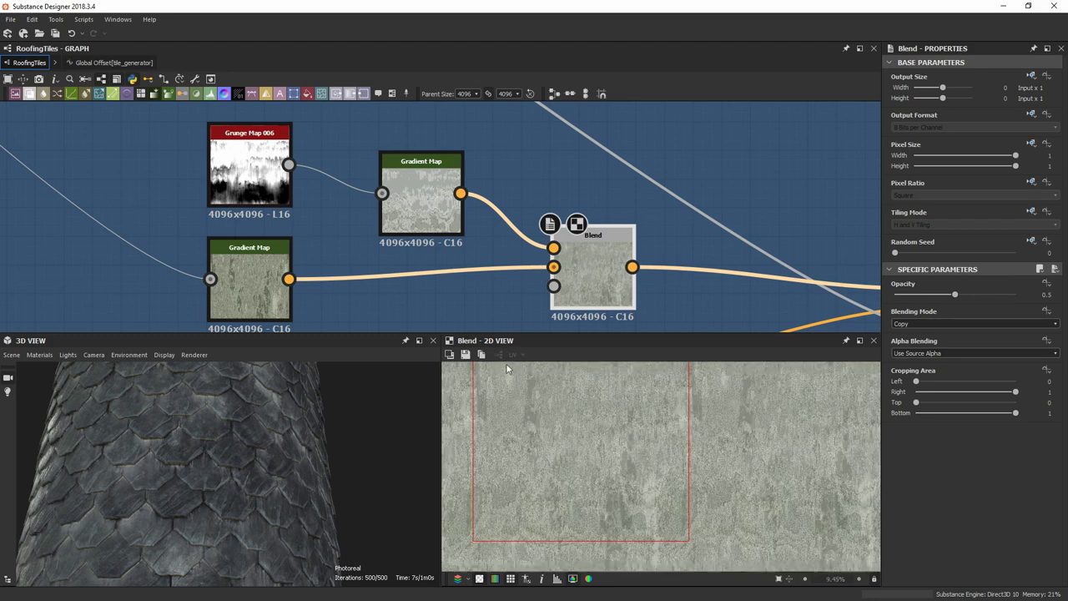
pyautogui.moveTo(590, 500); pyautogui.dragTo(615, 530, button='middle')
pyautogui.scroll(-1, 735, 218)
# Preview the final Copy-mode Blend node over the tiled pattern and recheck where its opacity mask comes from.
pyautogui.moveTo(687, 282); pyautogui.dragTo(428, 277, button='middle')
pyautogui.doubleClick(665, 282)
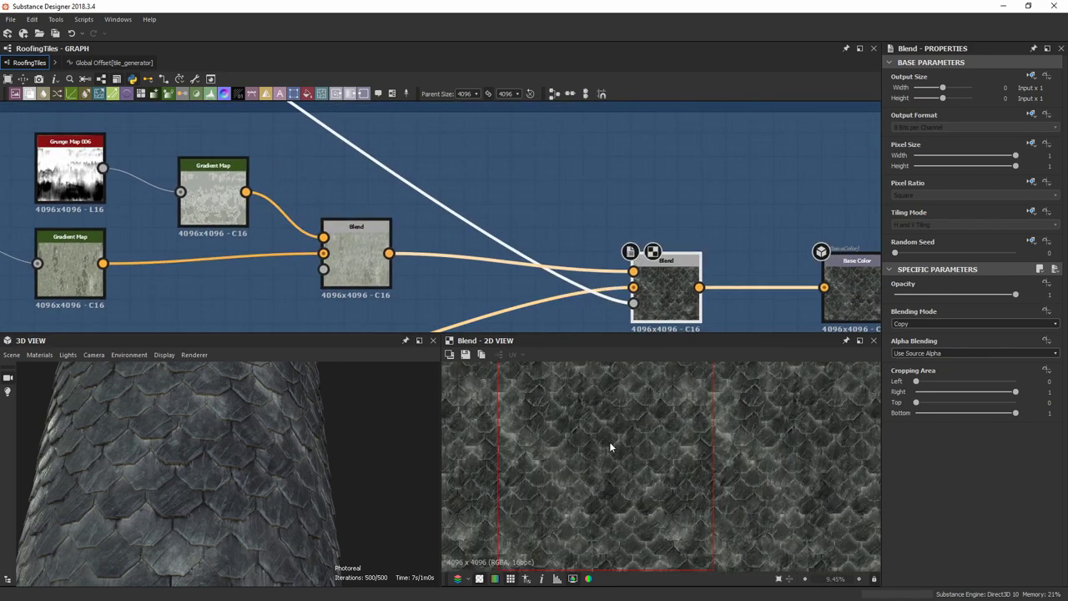
pyautogui.press('f')
pyautogui.scroll(-5, 420, 195)
pyautogui.moveTo(423, 195); pyautogui.dragTo(536, 350, button='middle')
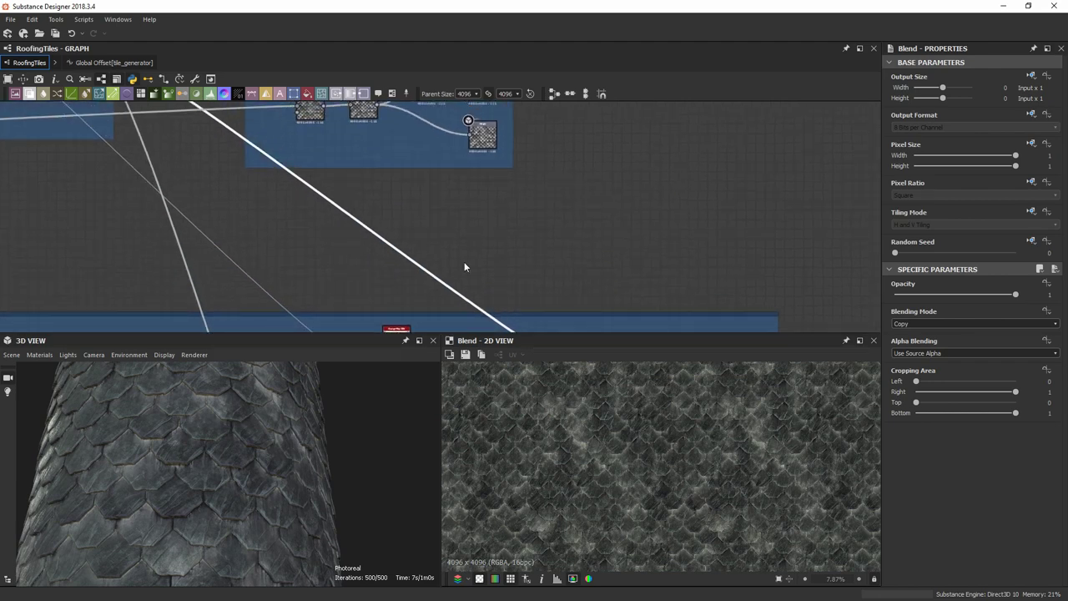
pyautogui.moveTo(565, 293); pyautogui.dragTo(470, 111, button='middle')
pyautogui.scroll(5, 551, 176)
pyautogui.moveTo(711, 261); pyautogui.dragTo(711, 213, button='middle')
pyautogui.scroll(1, 744, 192)
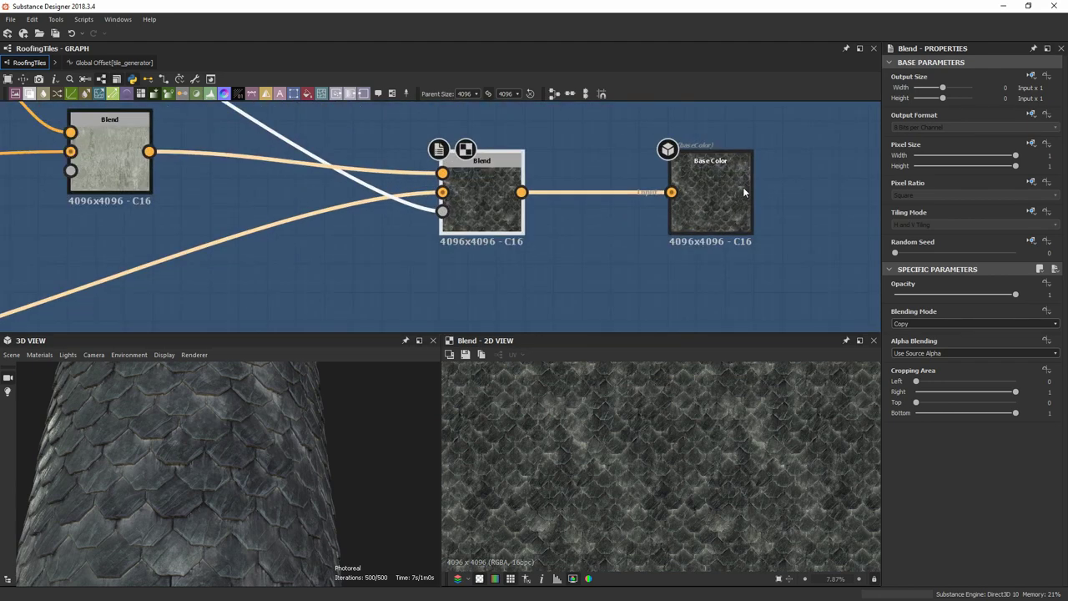
# Preview the Base Color output node and inspect its tile texture up close.
pyautogui.click(738, 189)
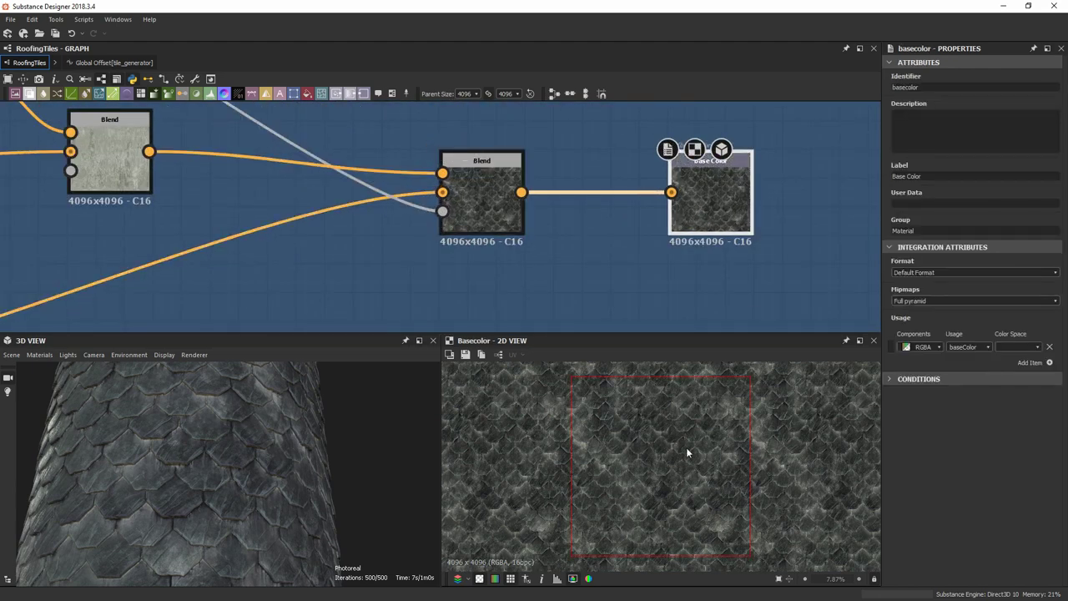
pyautogui.scroll(3, 676, 451)
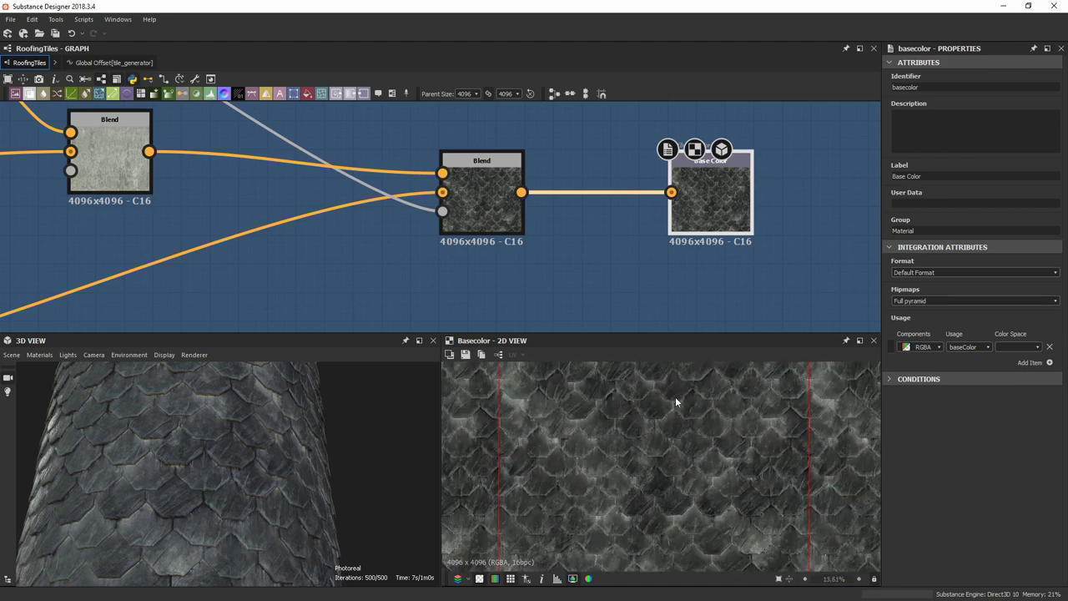
pyautogui.scroll(-3, 676, 397)
# Locate the Roughness frame in the graph and view its node chain.
pyautogui.scroll(-3, 658, 166)
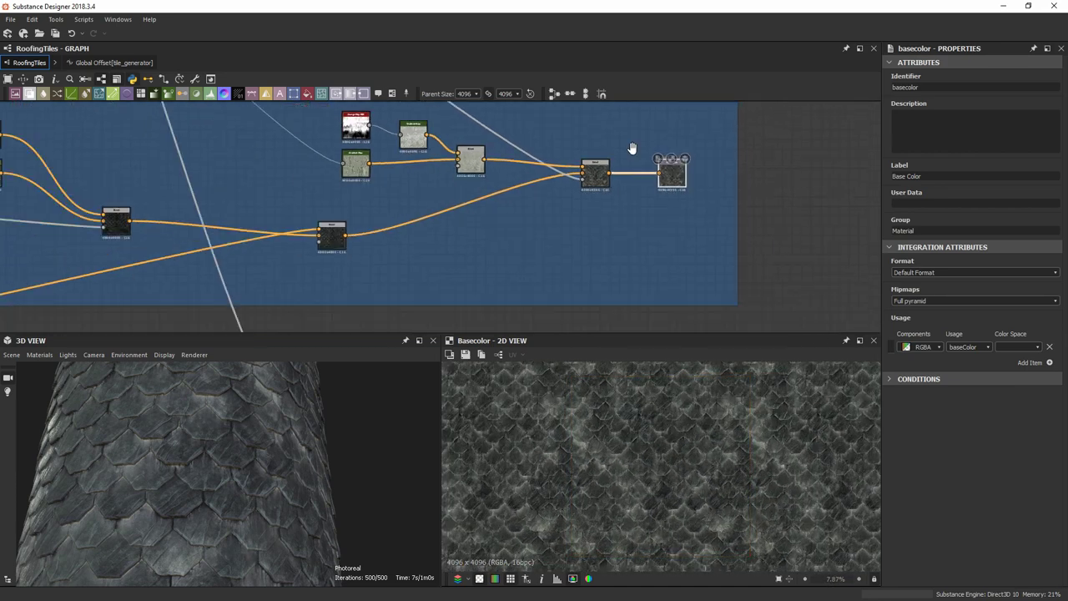
pyautogui.moveTo(633, 149); pyautogui.dragTo(512, 306, button='middle')
pyautogui.scroll(-3, 461, 224)
pyautogui.moveTo(549, 263); pyautogui.dragTo(657, 158, button='middle')
pyautogui.moveTo(463, 280); pyautogui.dragTo(566, 184, button='middle')
pyautogui.scroll(1, 557, 233)
pyautogui.scroll(4, 544, 267)
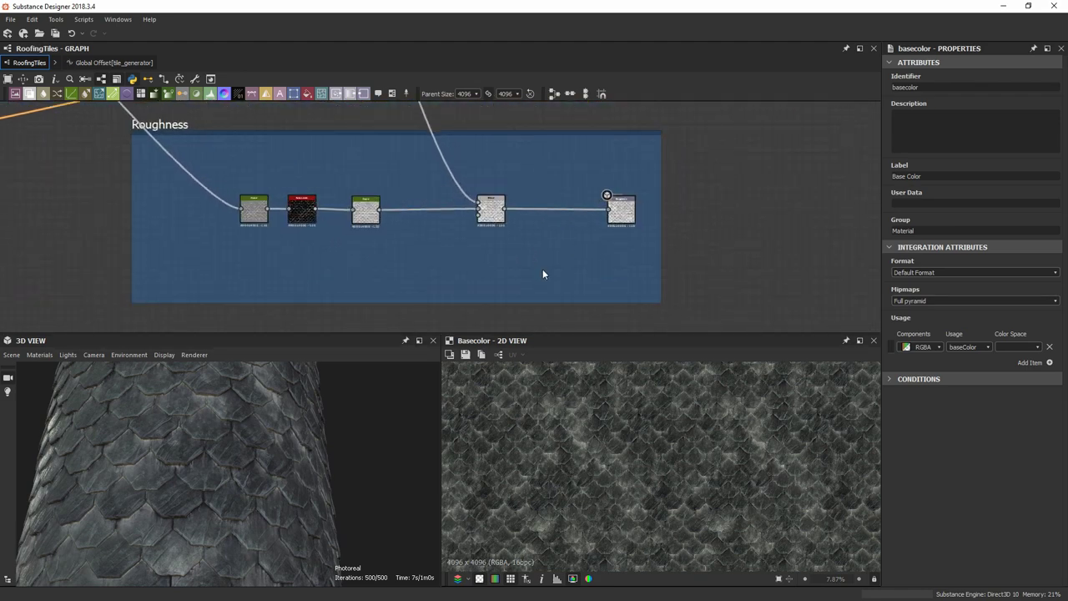
# Trace the Roughness frame's input back to the Curvature frame and preview its last Auto Levels node.
pyautogui.moveTo(540, 279); pyautogui.dragTo(789, 369, button='middle')
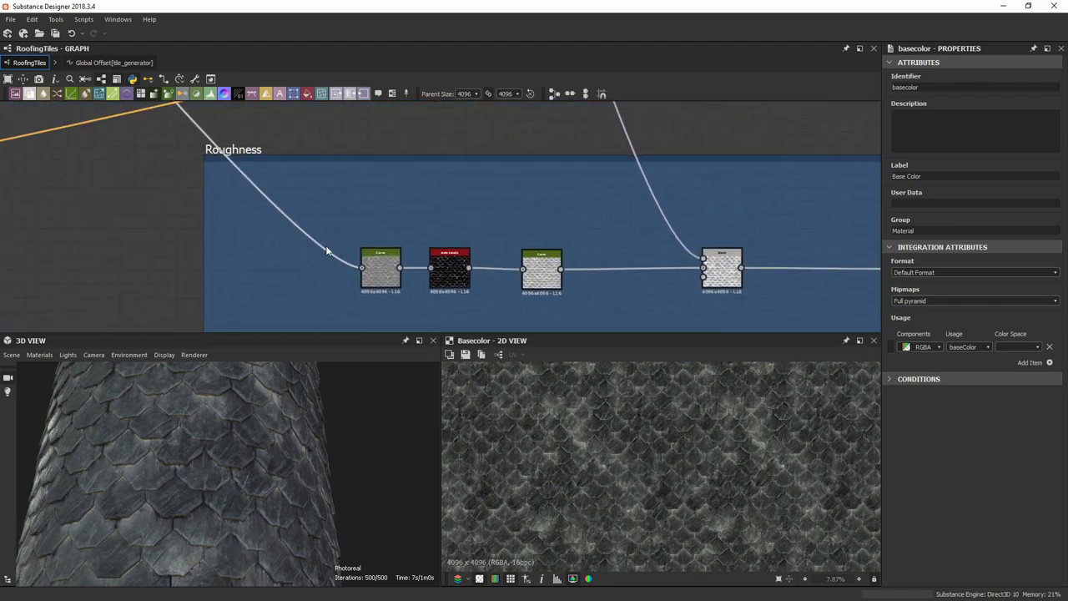
pyautogui.moveTo(317, 195); pyautogui.dragTo(456, 374, button='middle')
pyautogui.scroll(-5, 366, 229)
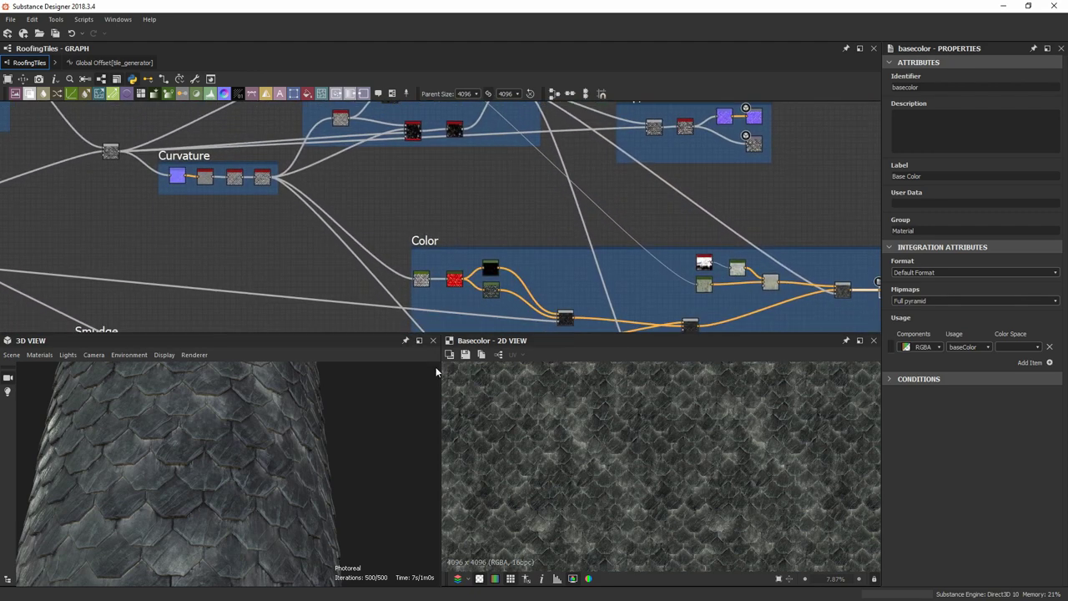
pyautogui.doubleClick(261, 180)
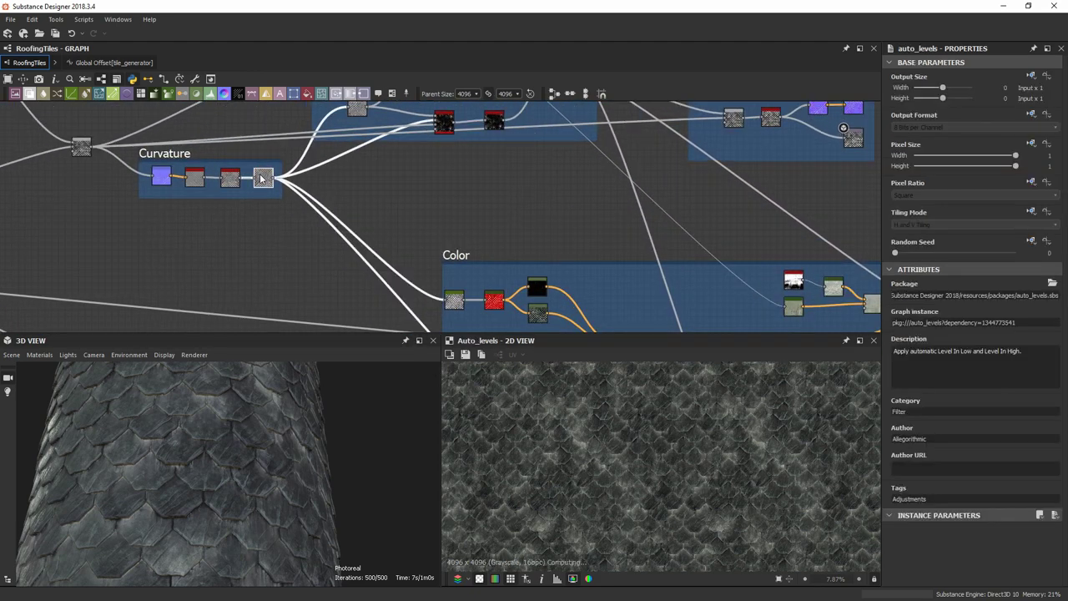
# Return to the Roughness frame and preview its first Curve node.
pyautogui.moveTo(634, 212); pyautogui.dragTo(582, 125, button='middle')
pyautogui.moveTo(563, 220); pyautogui.dragTo(498, 109, button='middle')
pyautogui.scroll(8, 443, 244)
pyautogui.scroll(1, 427, 247)
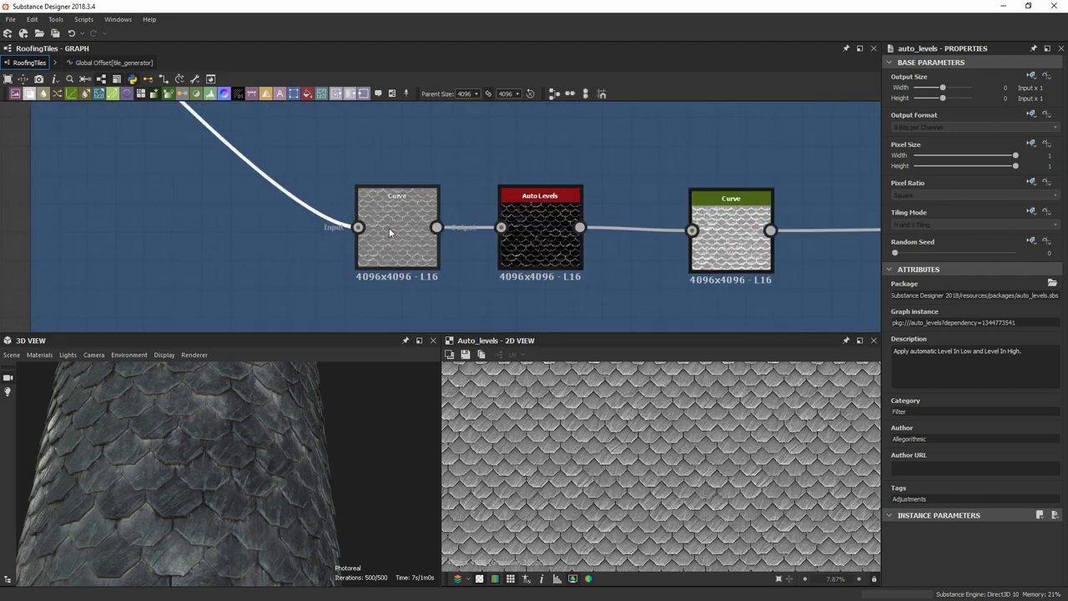
pyautogui.click(395, 233)
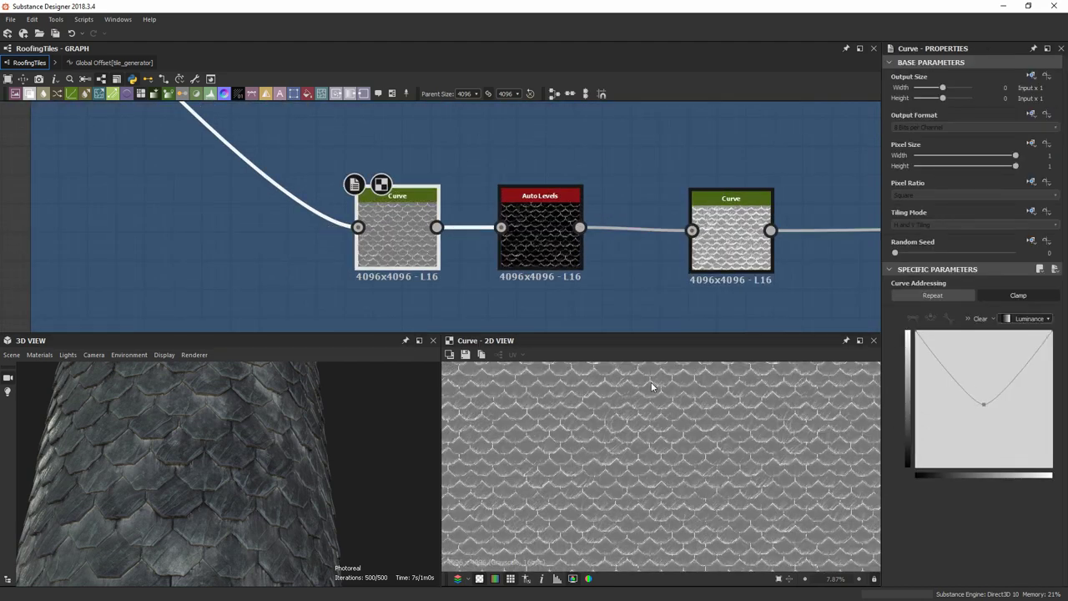
# Examine the first Curve node's tile edges and scratches closely alongside its luminance curve.
pyautogui.scroll(3, 364, 226)
pyautogui.scroll(5, 659, 459)
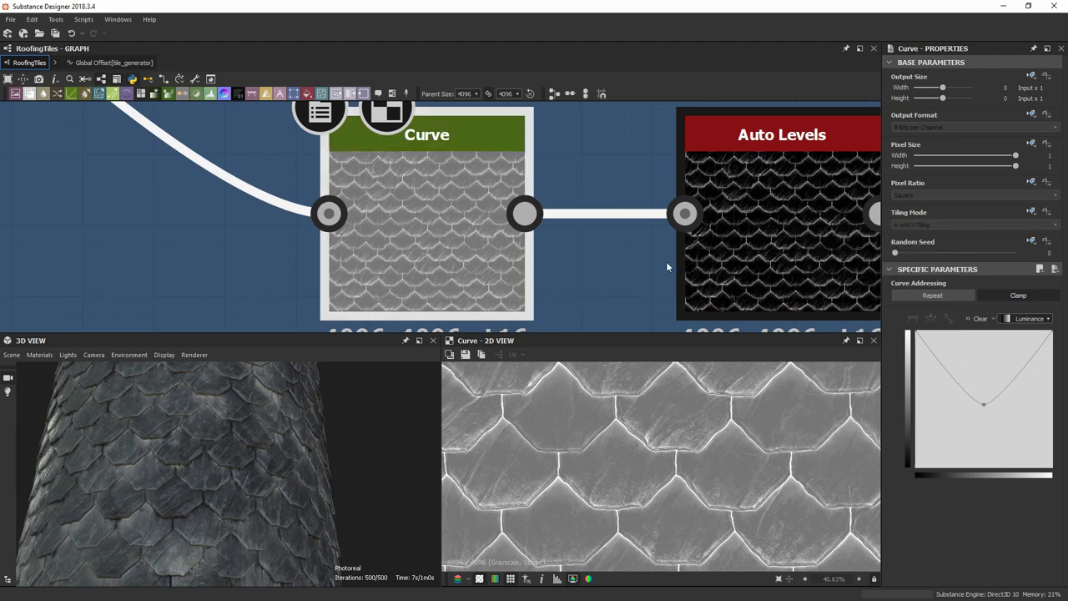
pyautogui.moveTo(668, 262); pyautogui.dragTo(601, 256, button='middle')
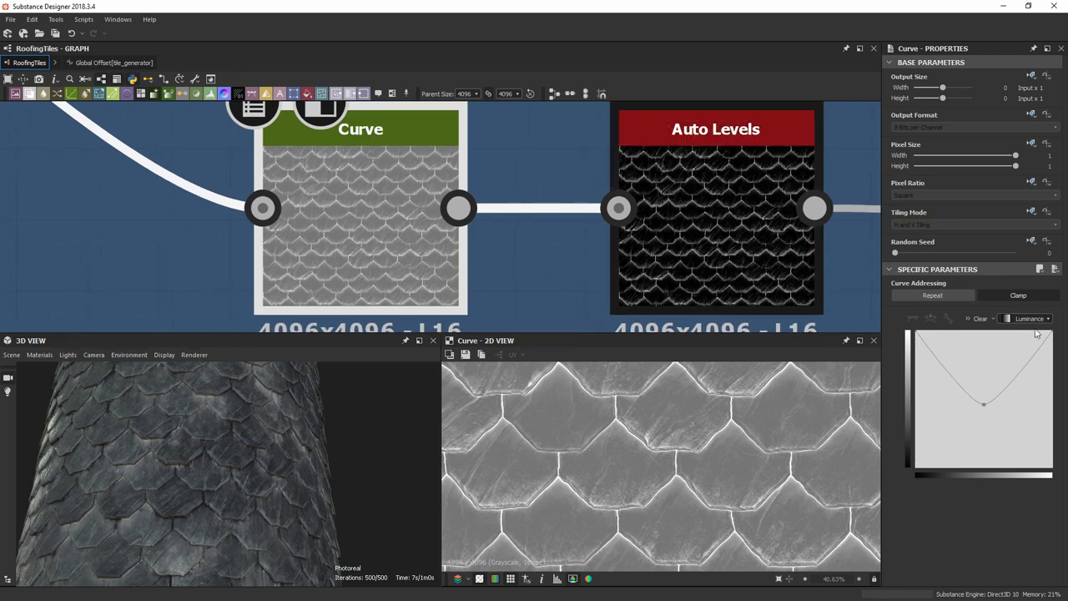
pyautogui.scroll(4, 697, 451)
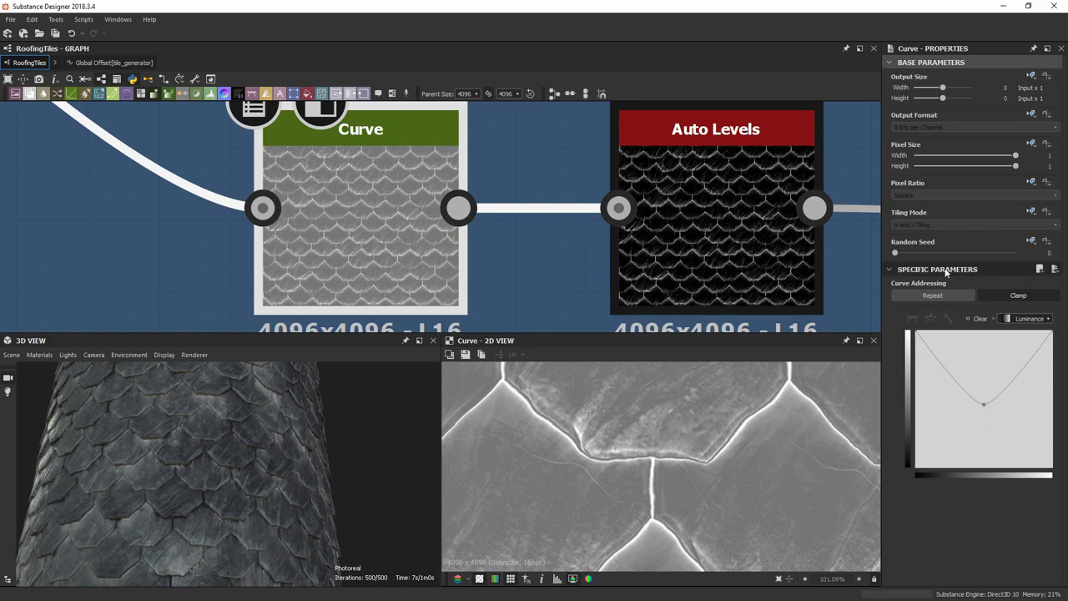
pyautogui.scroll(-4, 730, 406)
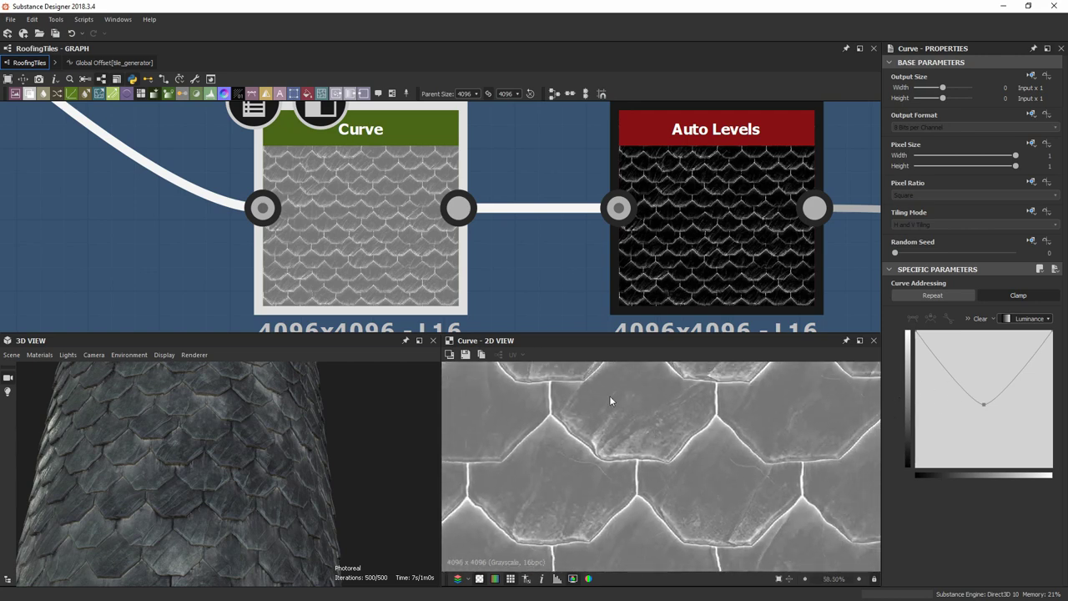
pyautogui.scroll(-3, 735, 239)
# Preview the second Curve node after Auto Levels and compare it with a close view of the tiles in 3D.
pyautogui.moveTo(715, 239); pyautogui.dragTo(279, 220, button='middle')
pyautogui.scroll(1, 293, 219)
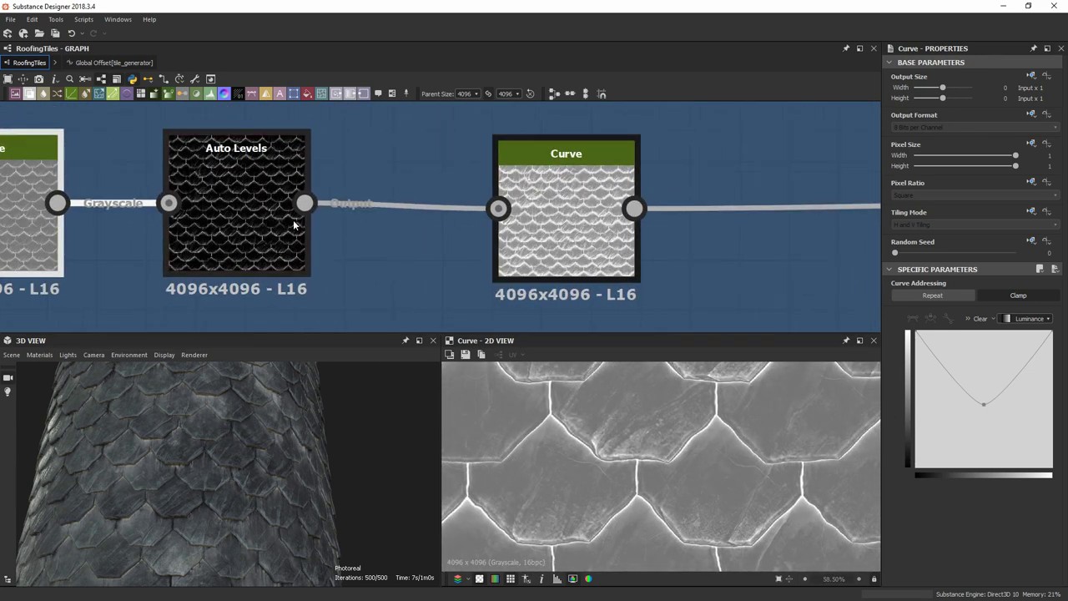
pyautogui.doubleClick(570, 197)
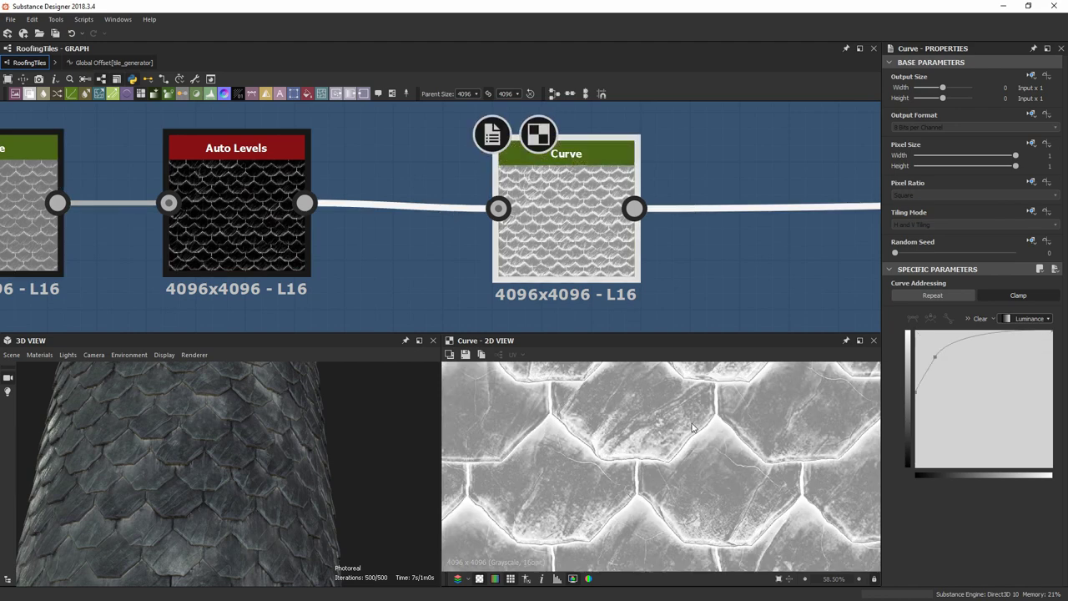
pyautogui.scroll(-2, 692, 427)
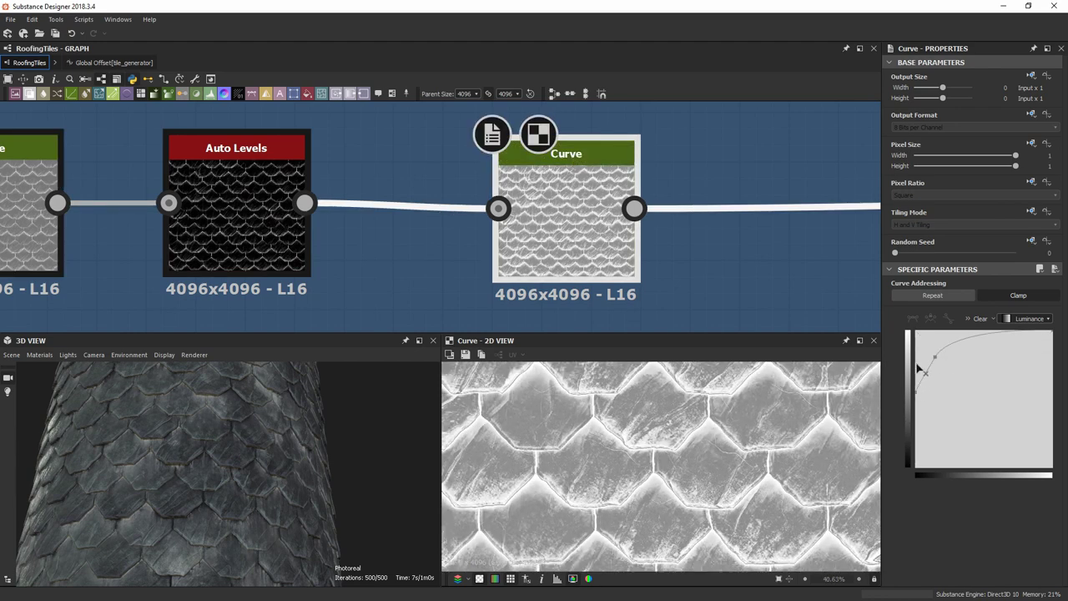
pyautogui.moveTo(716, 271); pyautogui.dragTo(659, 227, button='middle')
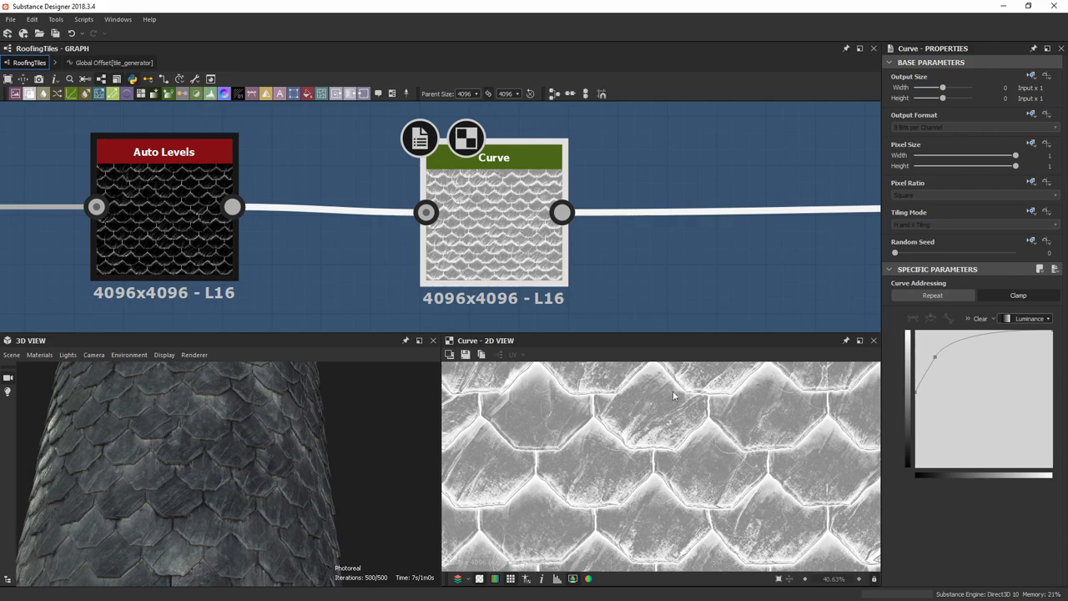
pyautogui.moveTo(223, 471); pyautogui.dragTo(210, 436)
pyautogui.scroll(3, 207, 432)
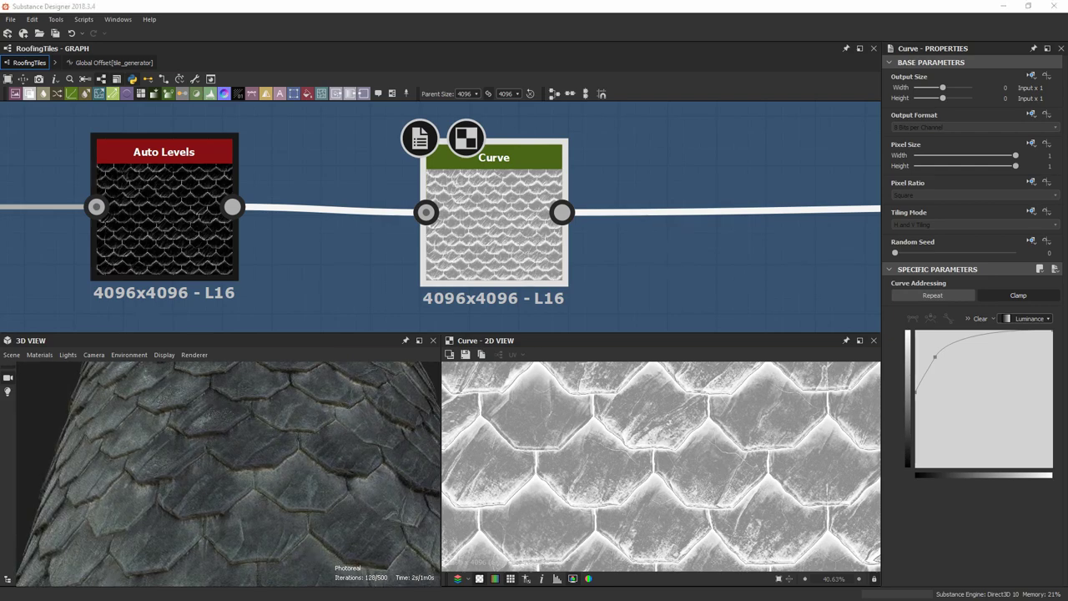
# Examine the slate roof reference photos, focusing on the edges and surface wear of the tiles.
pyautogui.moveTo(1067, 259); pyautogui.dragTo(851, 340, button='right')
pyautogui.scroll(4, 618, 404)
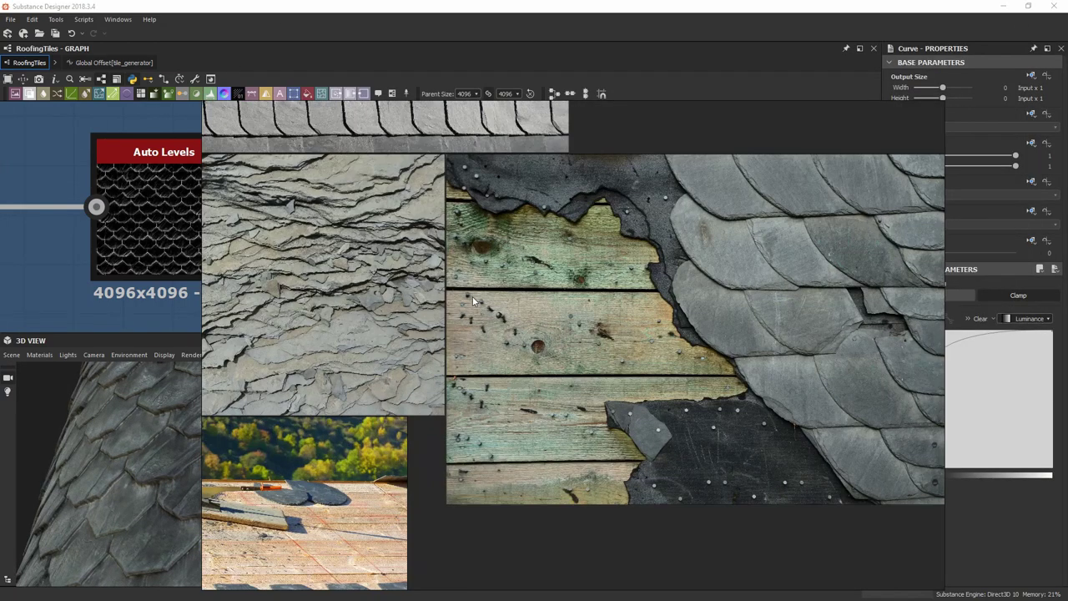
pyautogui.moveTo(494, 244); pyautogui.dragTo(409, 412, button='middle')
pyautogui.scroll(3, 709, 226)
pyautogui.moveTo(709, 227); pyautogui.dragTo(644, 454, button='middle')
pyautogui.scroll(-2, 683, 278)
pyautogui.moveTo(666, 349); pyautogui.dragTo(683, 419, button='middle')
pyautogui.scroll(2, 665, 288)
pyautogui.scroll(3, 665, 287)
pyautogui.scroll(-6, 489, 307)
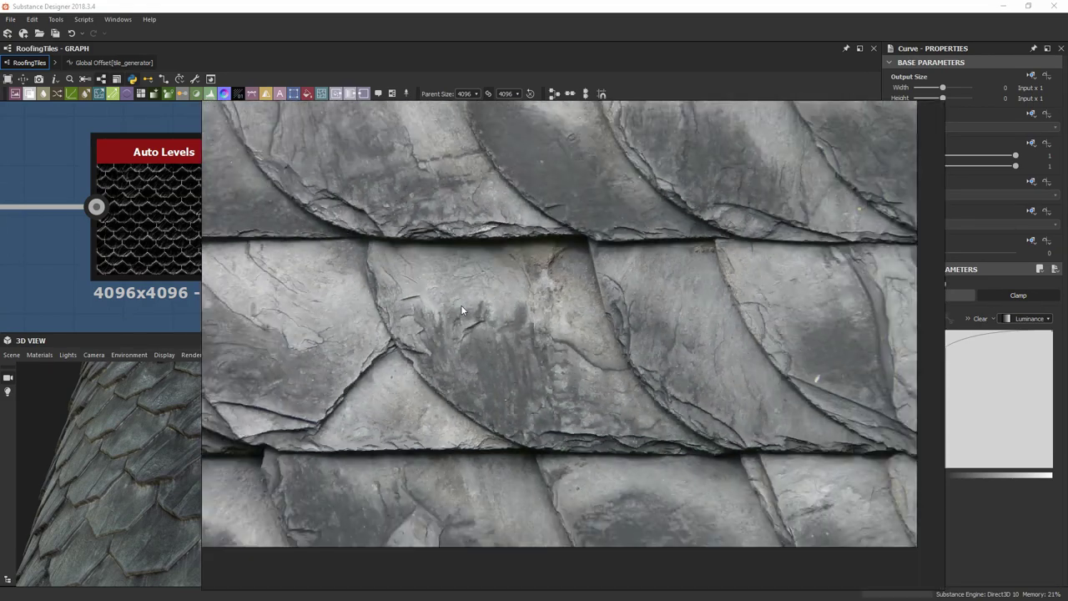
pyautogui.scroll(5, 501, 180)
pyautogui.scroll(3, 581, 387)
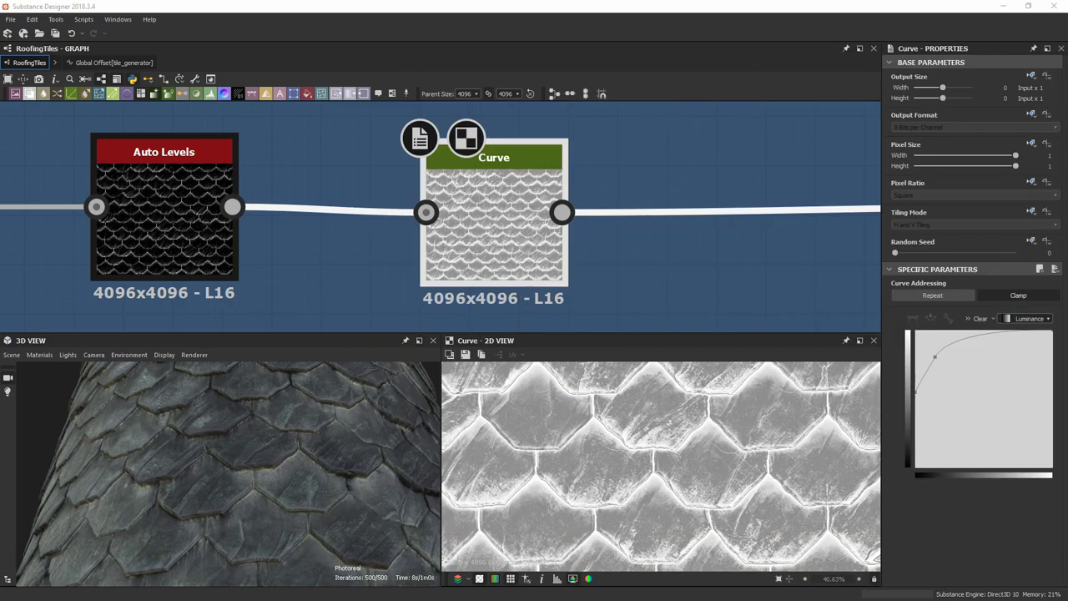
# Preview the Add (Linear Dodge) Blend node in the Roughness frame across the tiled pattern.
pyautogui.scroll(-5, 552, 226)
pyautogui.moveTo(810, 253); pyautogui.dragTo(543, 284, button='middle')
pyautogui.scroll(4, 525, 242)
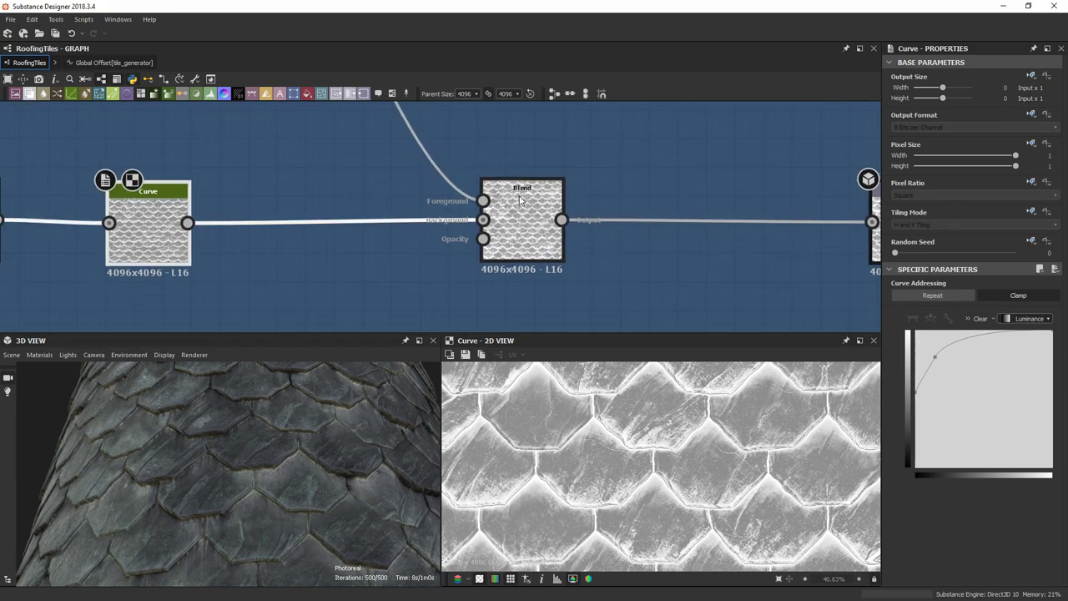
pyautogui.doubleClick(521, 231)
pyautogui.scroll(-5, 701, 474)
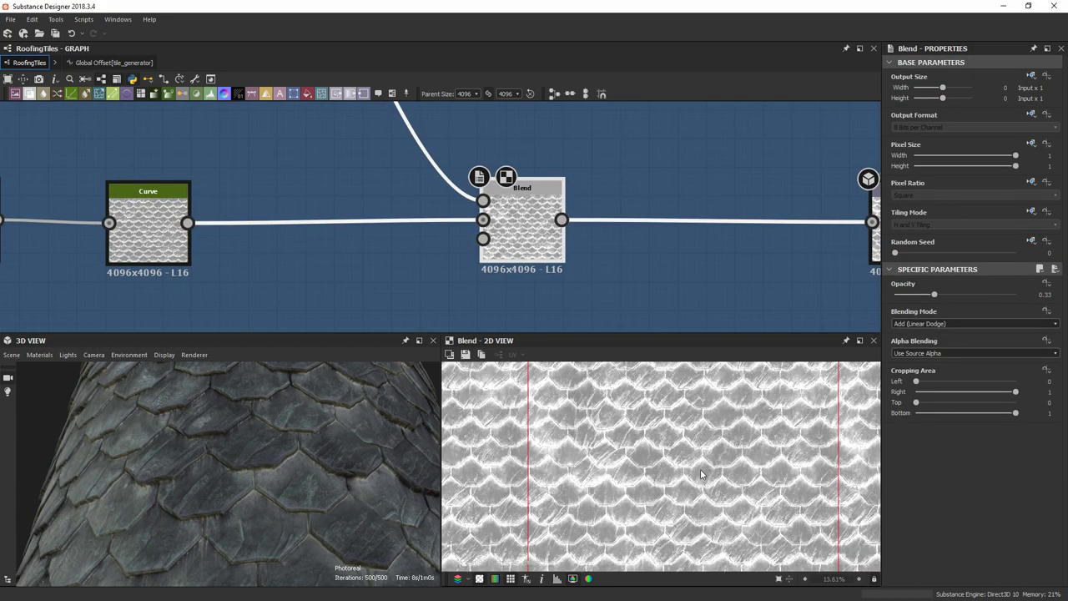
# Trace the Roughness frame's Blend node input back to the Stains frame and its output to the Roughness node.
pyautogui.scroll(-1, 701, 474)
pyautogui.scroll(-5, 501, 255)
pyautogui.moveTo(482, 240); pyautogui.dragTo(494, 449, button='middle')
pyautogui.scroll(-1, 390, 170)
pyautogui.scroll(-5, 413, 205)
pyautogui.moveTo(389, 170); pyautogui.dragTo(407, 282, button='middle')
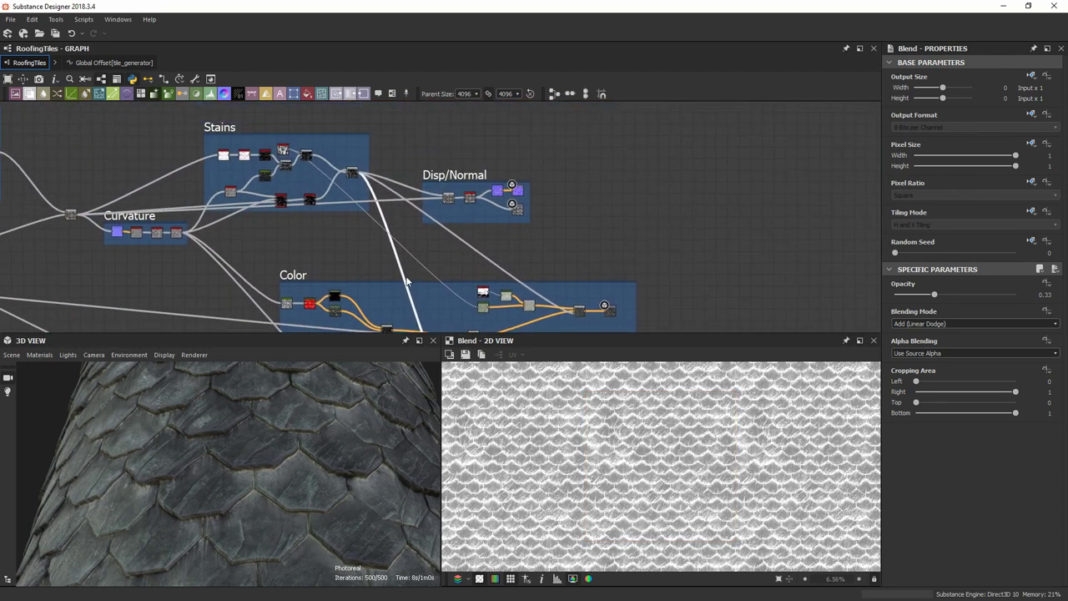
pyautogui.moveTo(310, 192); pyautogui.dragTo(297, 155, button='middle')
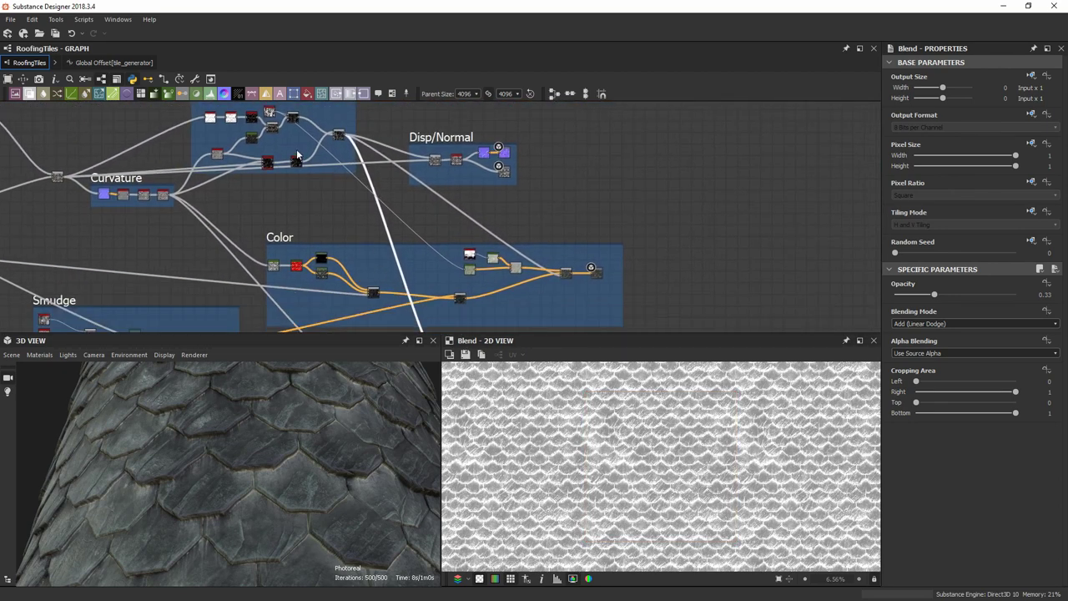
pyautogui.moveTo(381, 303); pyautogui.dragTo(451, 239, button='middle')
pyautogui.scroll(6, 465, 289)
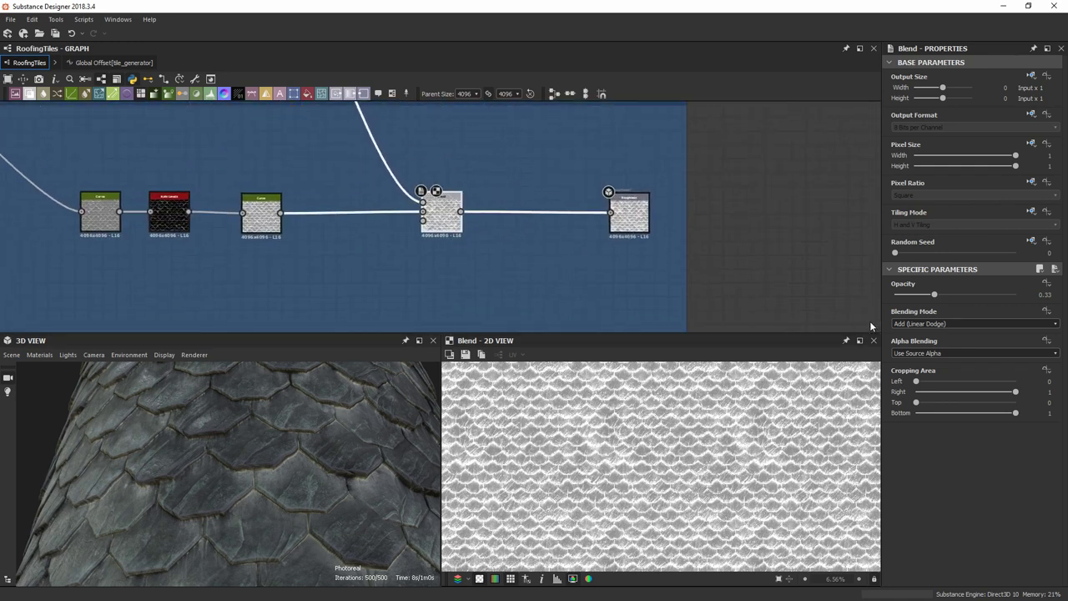
pyautogui.scroll(6, 587, 206)
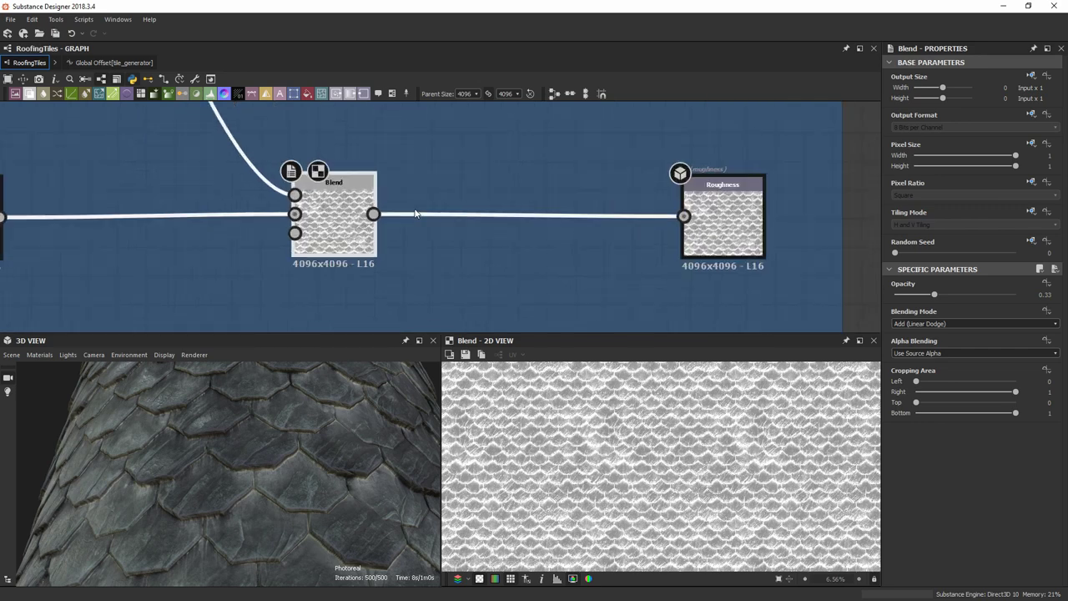
pyautogui.moveTo(393, 209); pyautogui.dragTo(550, 195, button='middle')
pyautogui.scroll(-1, 538, 293)
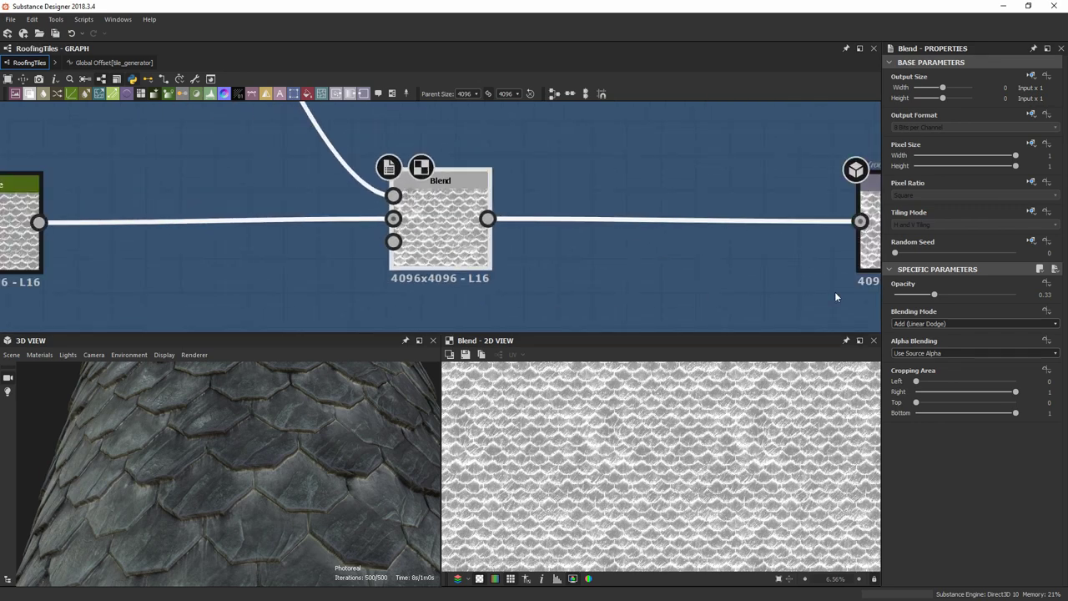
# Try the Subtract blending mode on the Roughness frame's Blend node and check the tile edges closely in 2D.
pyautogui.click(976, 323)
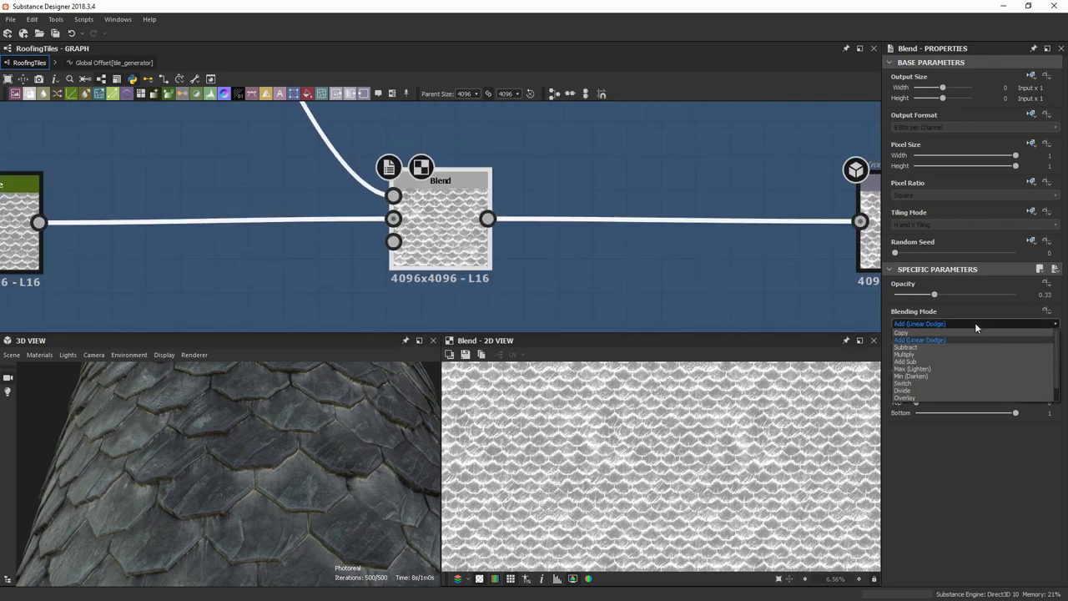
pyautogui.click(915, 347)
pyautogui.moveTo(367, 392); pyautogui.dragTo(259, 450)
pyautogui.scroll(4, 508, 433)
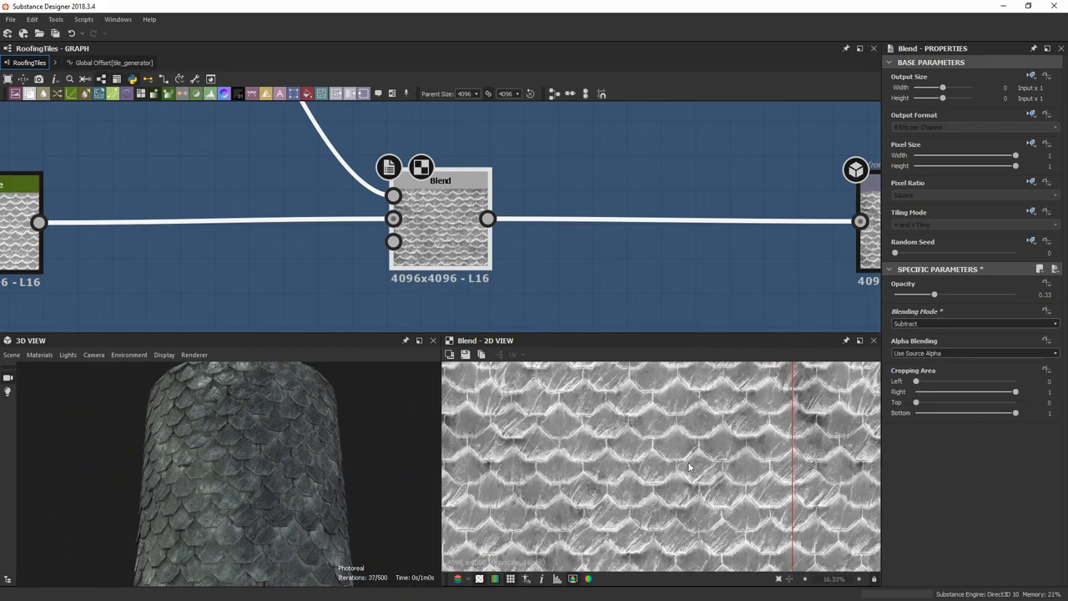
pyautogui.scroll(6, 507, 433)
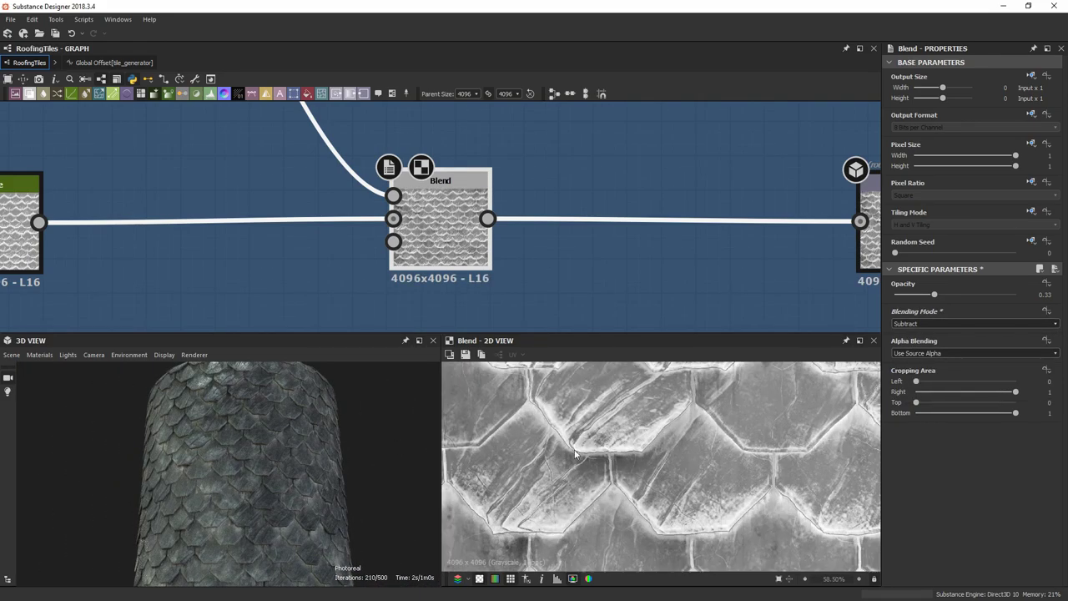
# Examine the effect of the subtracted roughness on the tile surfaces of the 3D cylinder, from overview to close-up.
pyautogui.moveTo(189, 431); pyautogui.dragTo(213, 486)
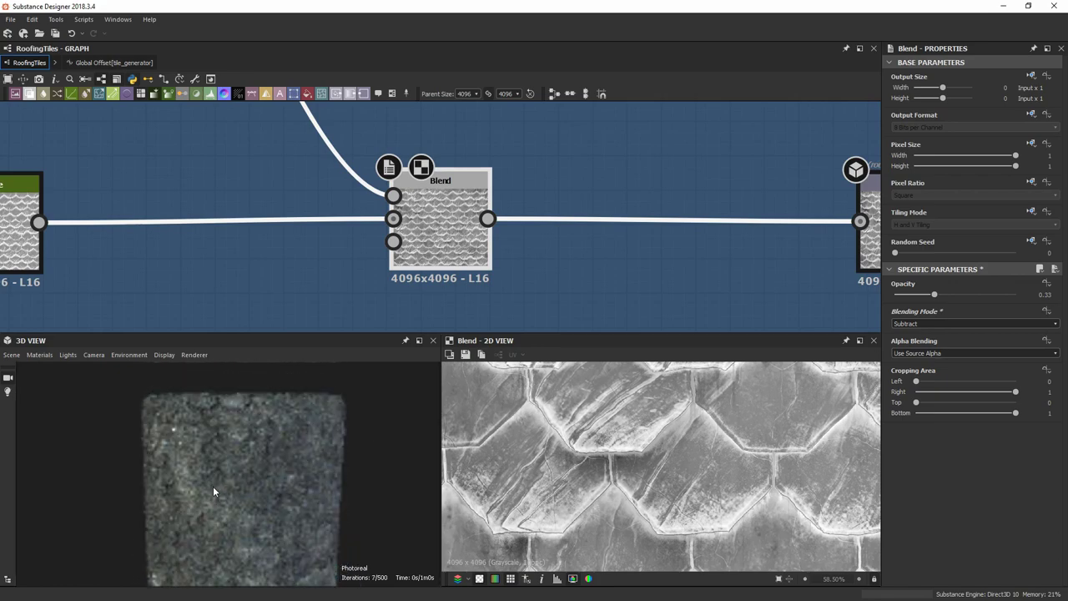
pyautogui.scroll(3, 236, 483)
pyautogui.scroll(-1, 242, 482)
pyautogui.scroll(-1, 243, 482)
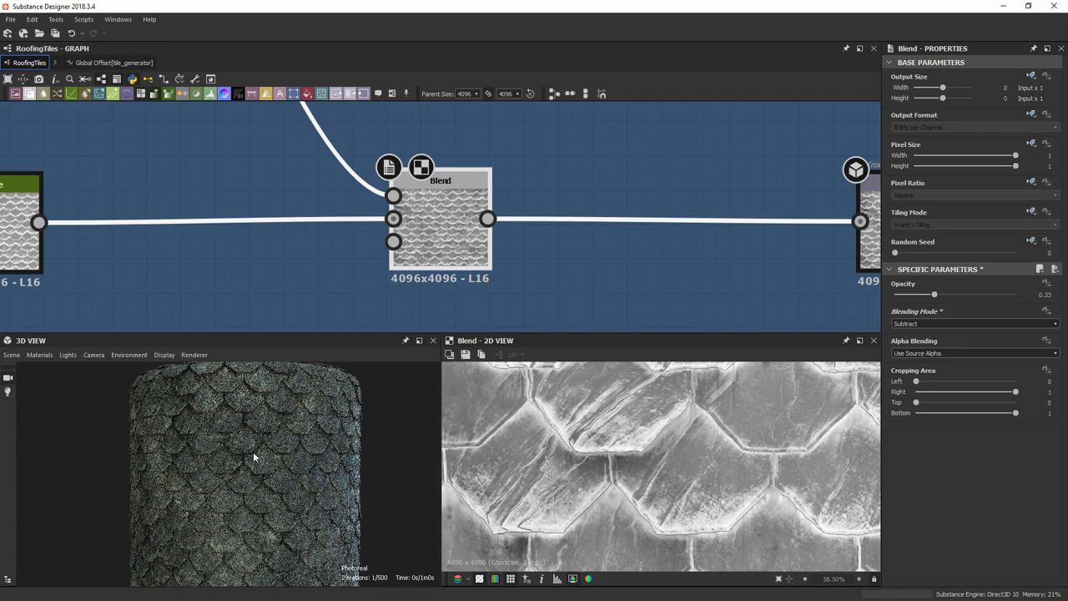
pyautogui.scroll(2, 282, 472)
pyautogui.moveTo(283, 479); pyautogui.dragTo(181, 507)
pyautogui.scroll(2, 246, 445)
pyautogui.scroll(2, 203, 416)
pyautogui.moveTo(203, 415)
pyautogui.mouseDown()
pyautogui.moveTo(202, 434)
pyautogui.moveTo(188, 402)
pyautogui.mouseUp()
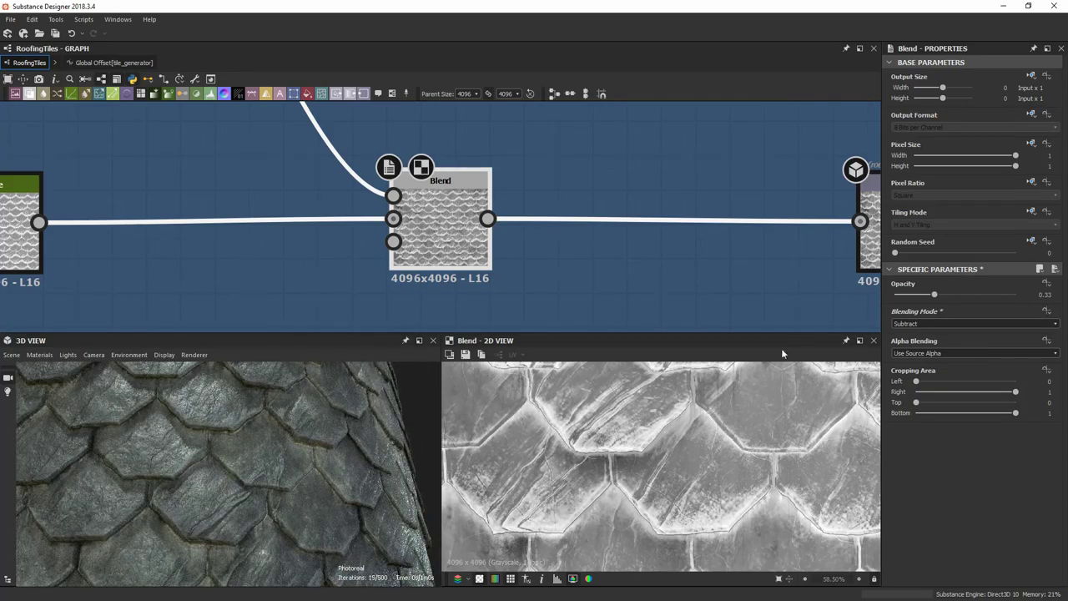
# Restore the Blend node's blending mode to Add (Linear Dodge) and compare the tiles in 3D and 2D.
pyautogui.click(921, 323)
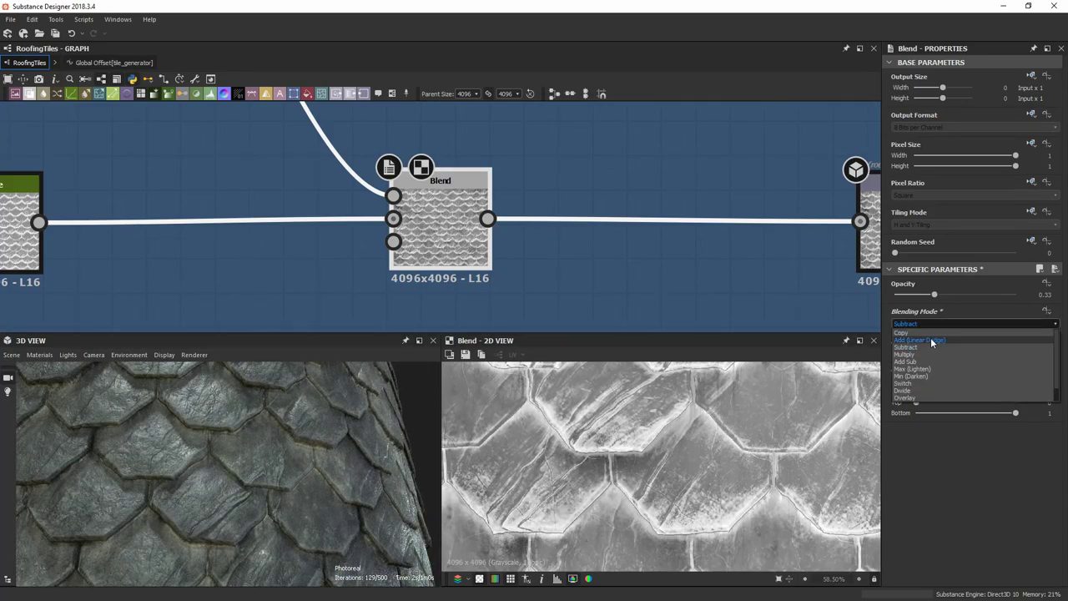
pyautogui.click(914, 338)
pyautogui.scroll(-3, 238, 415)
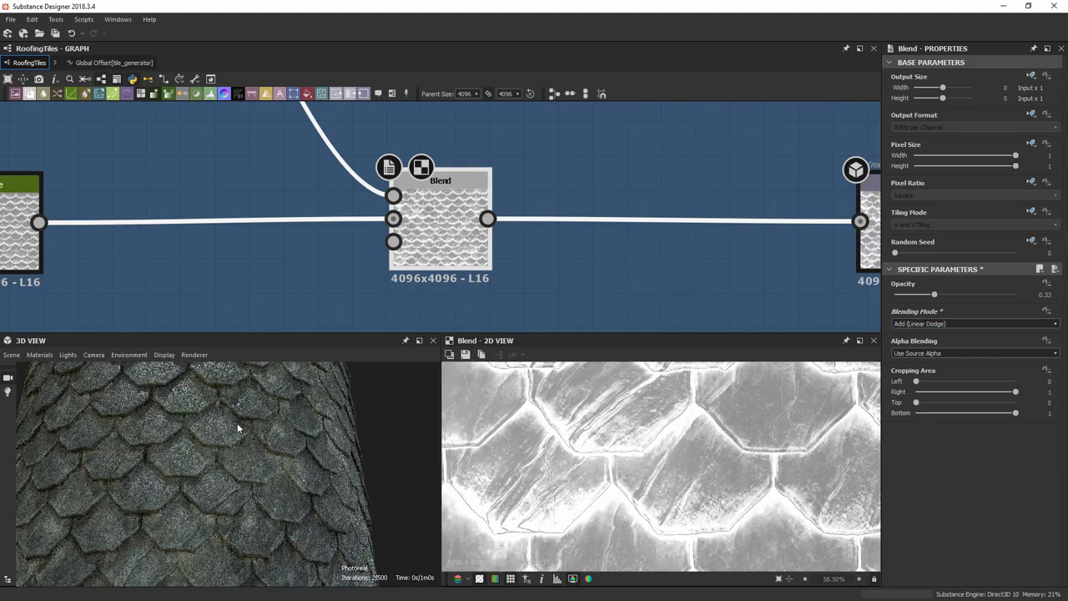
pyautogui.moveTo(238, 415); pyautogui.dragTo(211, 429)
pyautogui.scroll(-2, 227, 447)
pyautogui.scroll(-2, 739, 411)
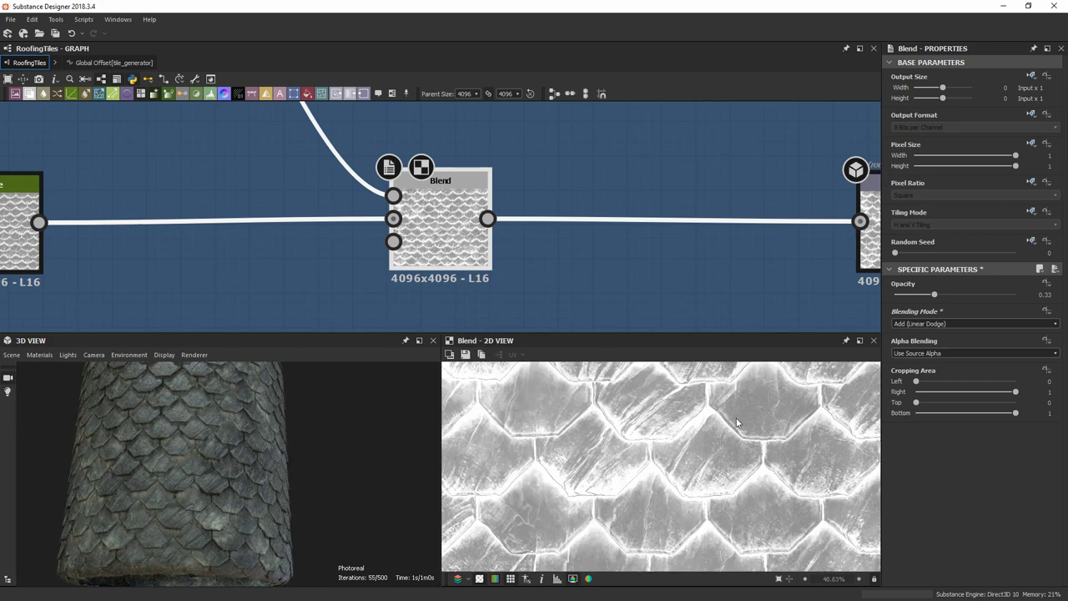
pyautogui.scroll(-3, 737, 423)
pyautogui.scroll(-2, 713, 255)
# Move the Roughness output node slightly closer to the Blend node and preview it.
pyautogui.moveTo(679, 235); pyautogui.dragTo(412, 232, button='middle')
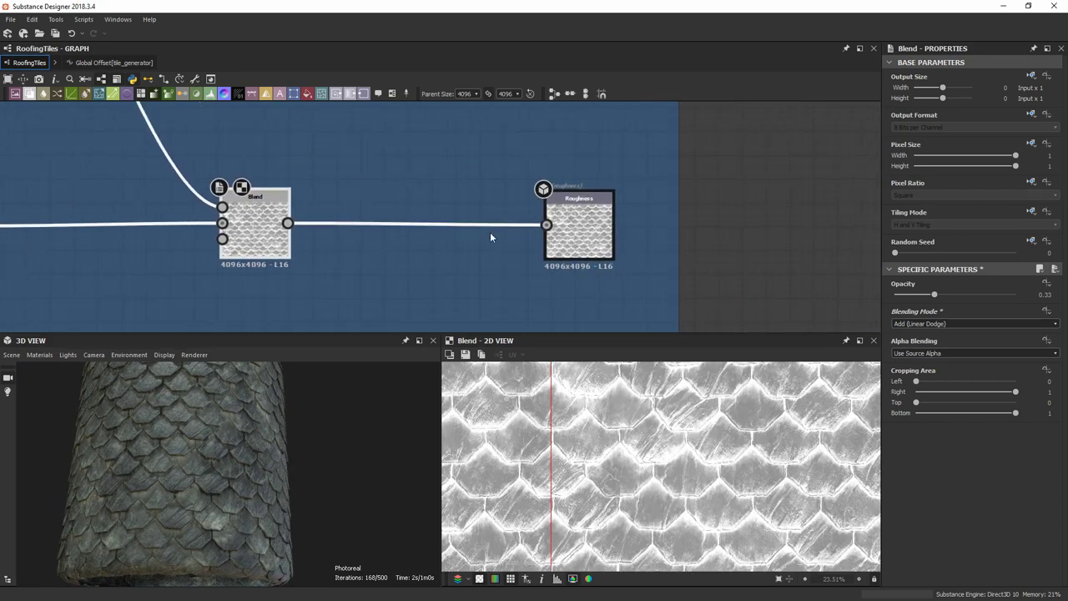
pyautogui.moveTo(578, 222); pyautogui.dragTo(539, 224)
pyautogui.click(555, 220)
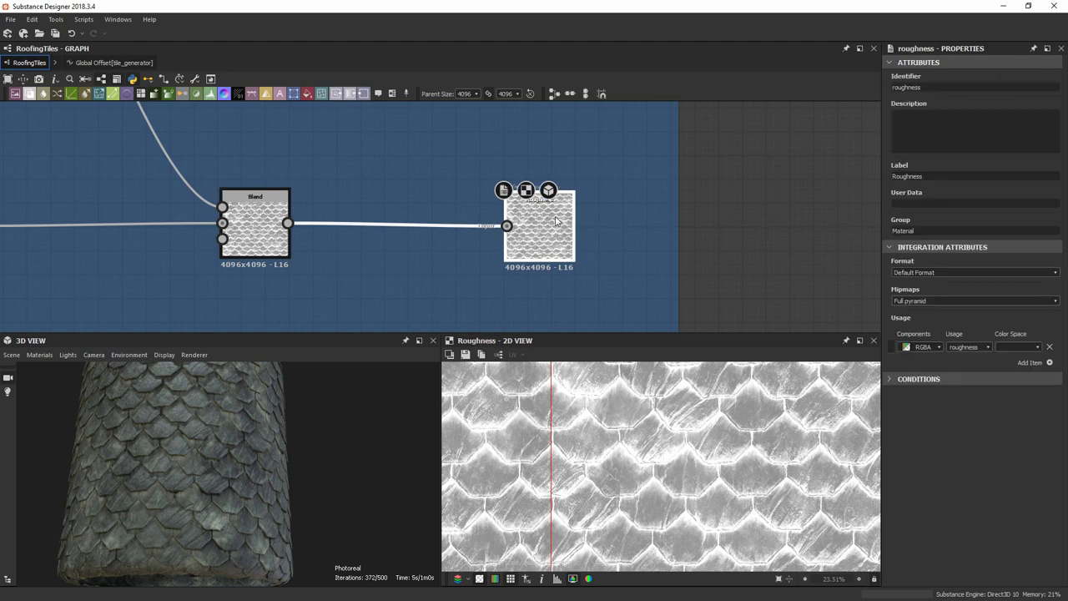
# Preview the Normal output and the Height output in the Disp/Normal frame.
pyautogui.scroll(-2, 565, 201)
pyautogui.scroll(-2, 565, 188)
pyautogui.moveTo(565, 168); pyautogui.dragTo(427, 341, button='middle')
pyautogui.scroll(-1, 432, 194)
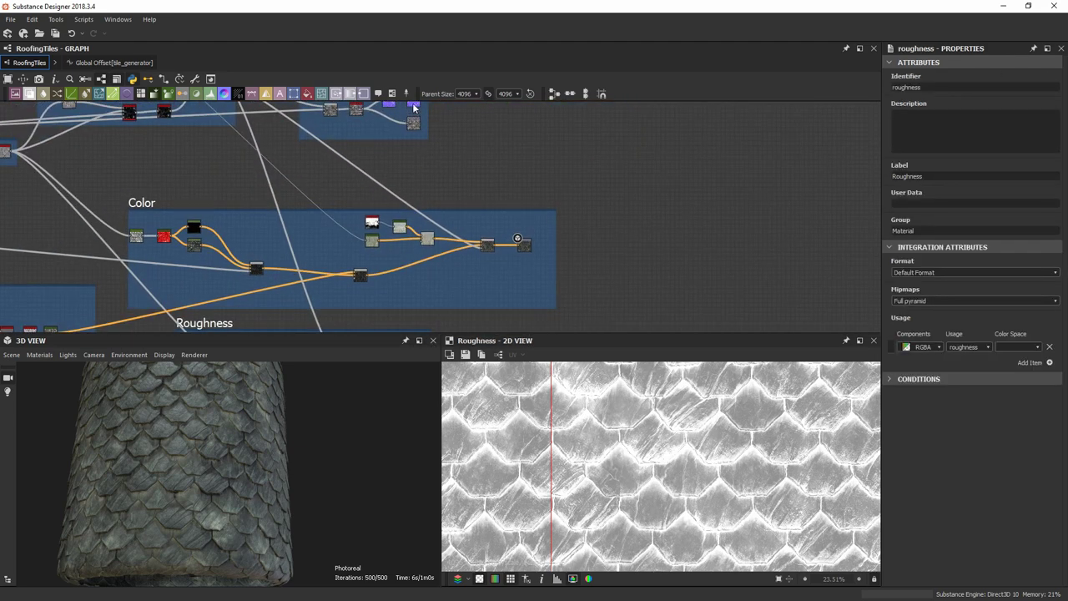
pyautogui.moveTo(413, 104); pyautogui.dragTo(415, 153, button='middle')
pyautogui.scroll(1, 415, 152)
pyautogui.doubleClick(415, 152)
pyautogui.scroll(-1, 744, 491)
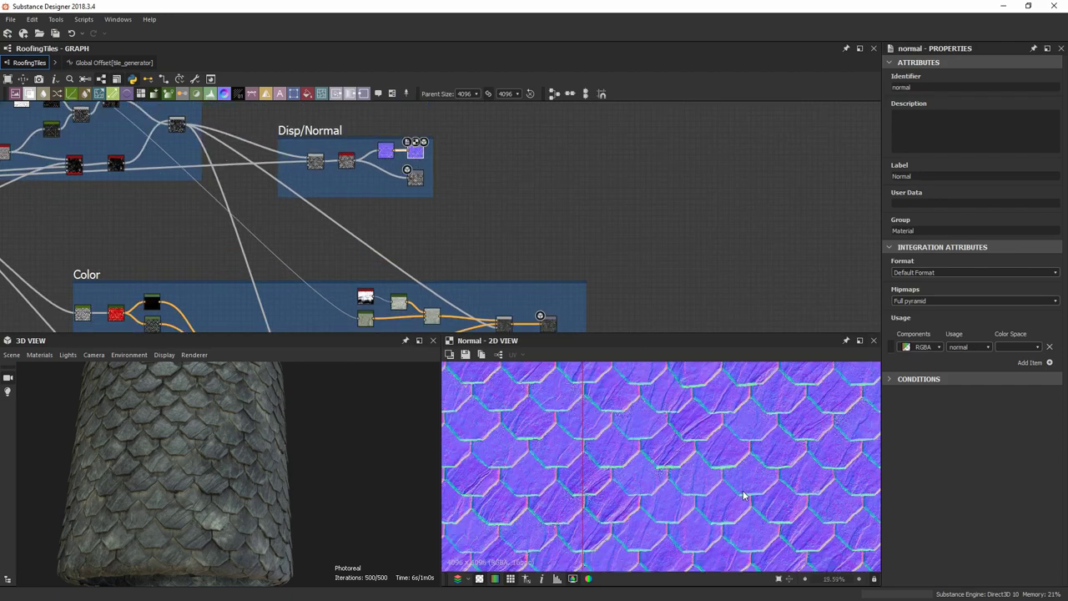
pyautogui.click(414, 179)
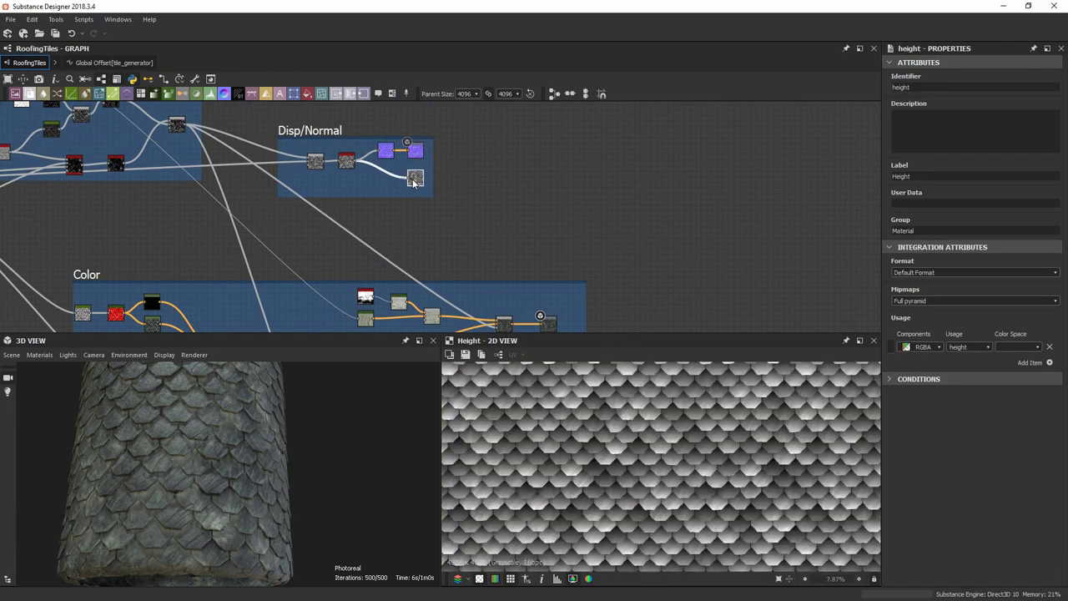
pyautogui.scroll(1, 662, 511)
pyautogui.scroll(-1, 745, 549)
# Preview the Base Color output at the end of the Color frame.
pyautogui.moveTo(620, 270); pyautogui.dragTo(534, 145, button='middle')
pyautogui.scroll(2, 516, 182)
pyautogui.click(515, 182)
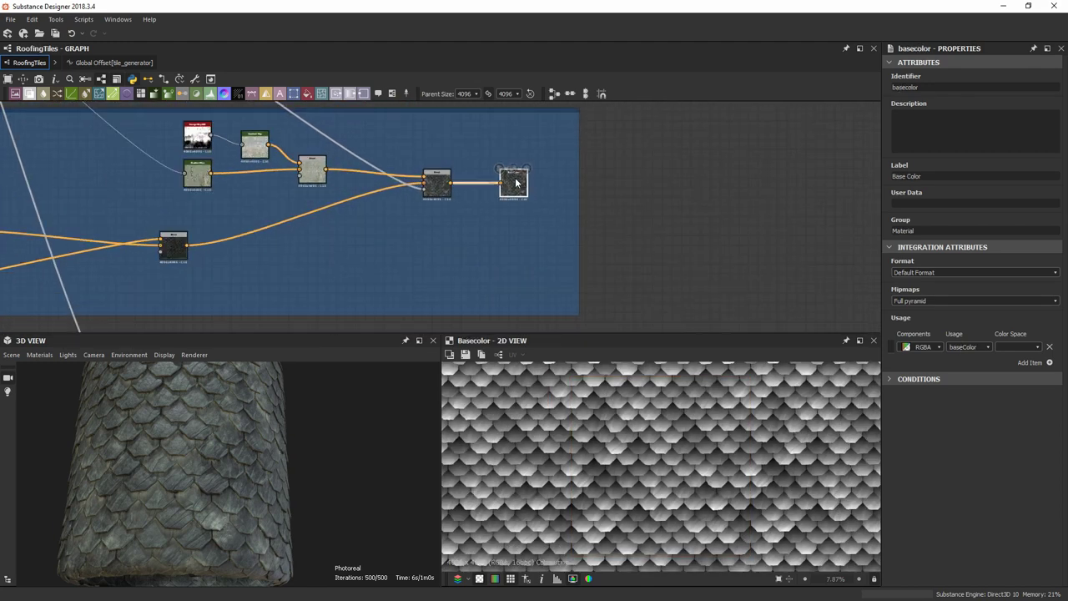
# Preview the Roughness output across the tiled pattern and in a close view of individual tiles.
pyautogui.moveTo(494, 252); pyautogui.dragTo(528, 130, button='middle')
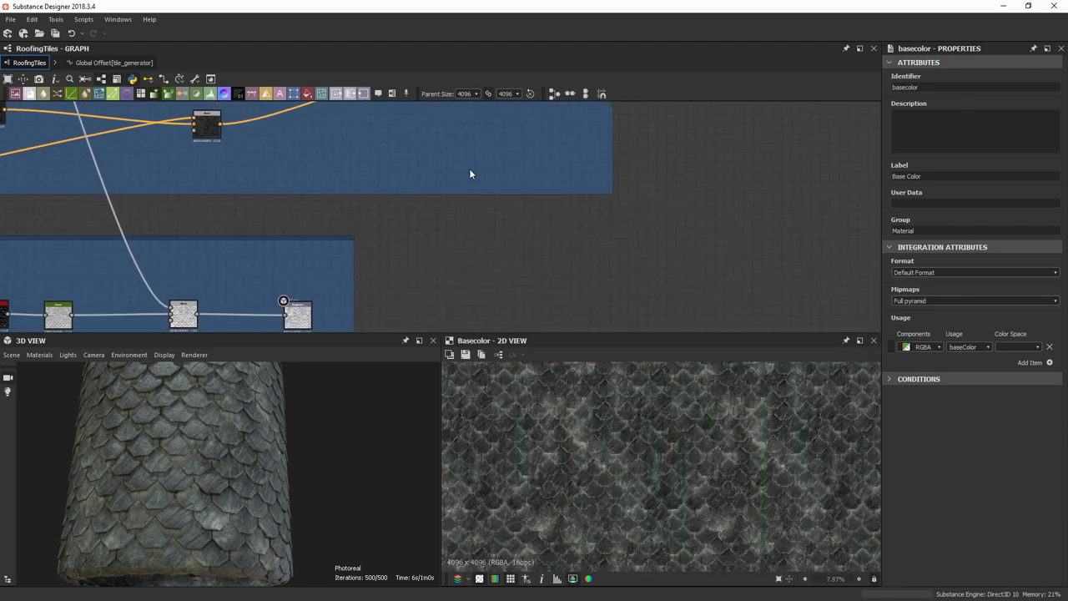
pyautogui.moveTo(253, 291); pyautogui.dragTo(337, 174, button='middle')
pyautogui.scroll(6, 368, 192)
pyautogui.click(417, 185)
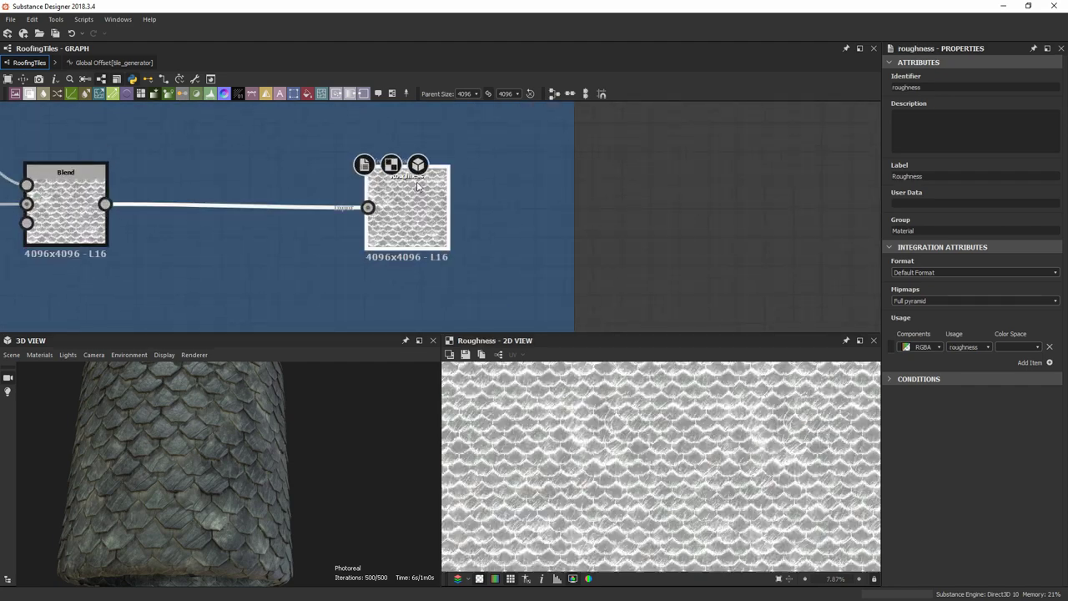
pyautogui.scroll(8, 687, 417)
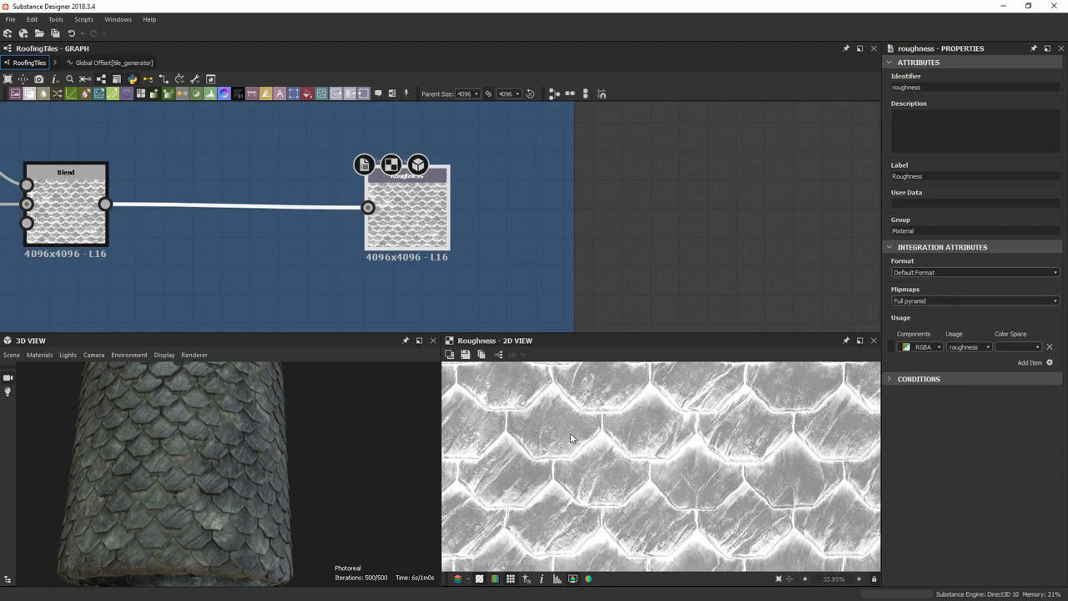
pyautogui.scroll(-8, 571, 437)
# Bring the complete RoofingTiles graph with all its frames, from Basic Shape to Roughness, into view.
pyautogui.scroll(-5, 584, 224)
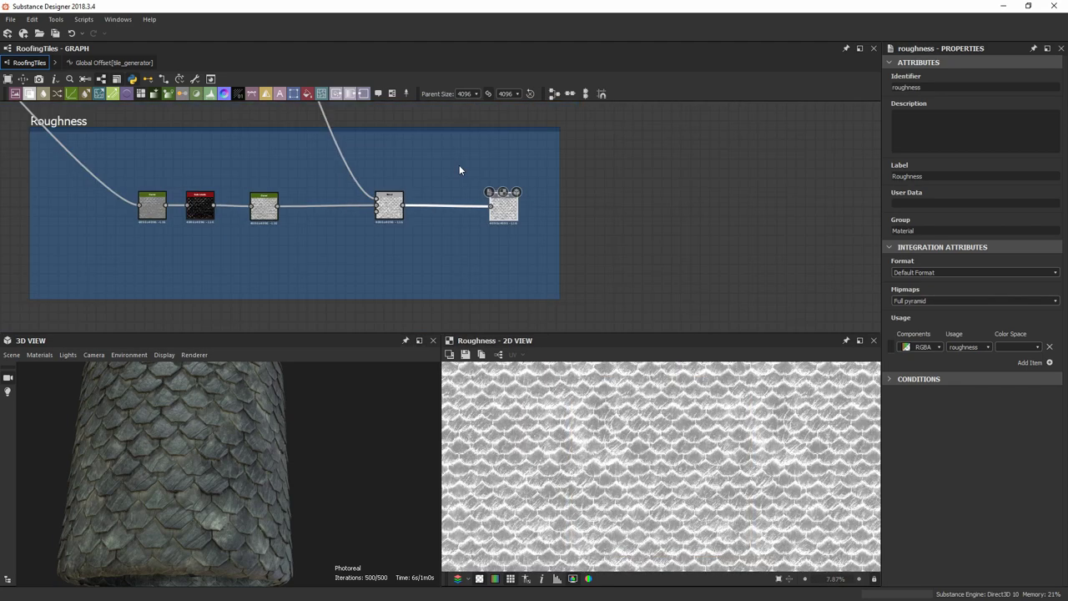
pyautogui.scroll(-6, 443, 168)
pyautogui.moveTo(397, 159); pyautogui.dragTo(551, 316, button='middle')
pyautogui.scroll(-2, 377, 180)
pyautogui.moveTo(335, 170)
pyautogui.mouseDown(button='middle')
pyautogui.moveTo(404, 197)
pyautogui.moveTo(539, 217)
pyautogui.moveTo(504, 204)
pyautogui.moveTo(522, 203)
pyautogui.moveTo(514, 182)
pyautogui.mouseUp(button='middle')
pyautogui.scroll(-2, 524, 186)
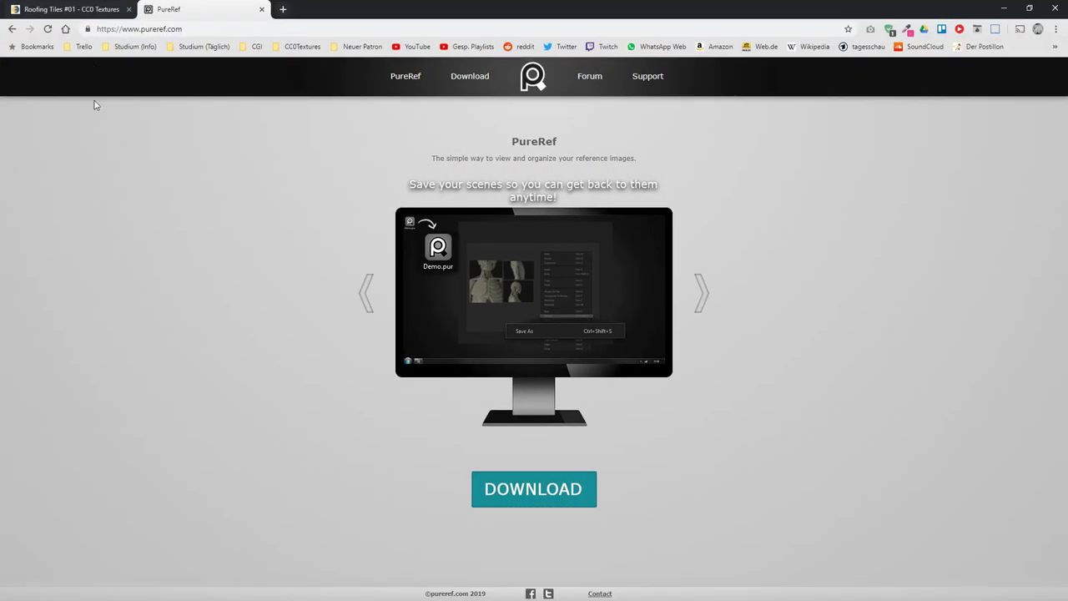
# Show the Roofing Tiles #01 page with its SBSAR download on CC0 Textures in the browser, then return to Substance Designer.
pyautogui.click(94, 8)
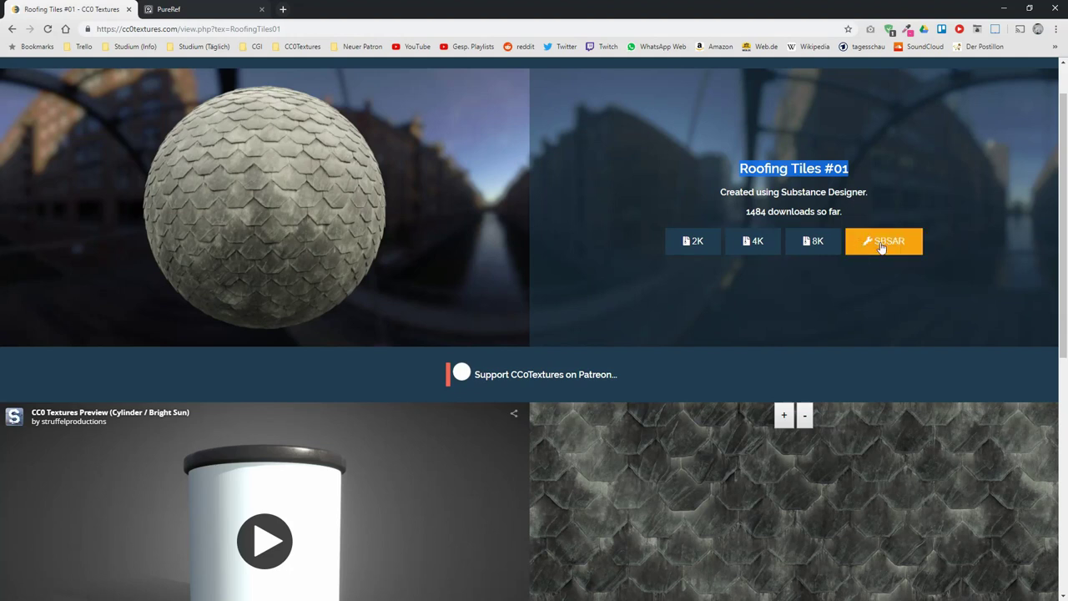
pyautogui.click(999, 5)
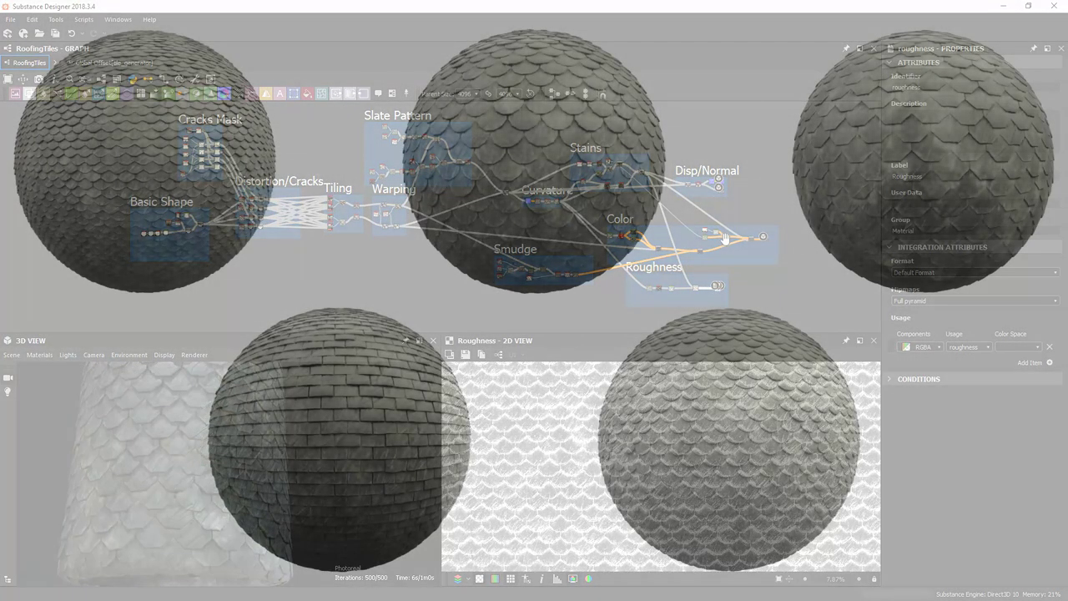